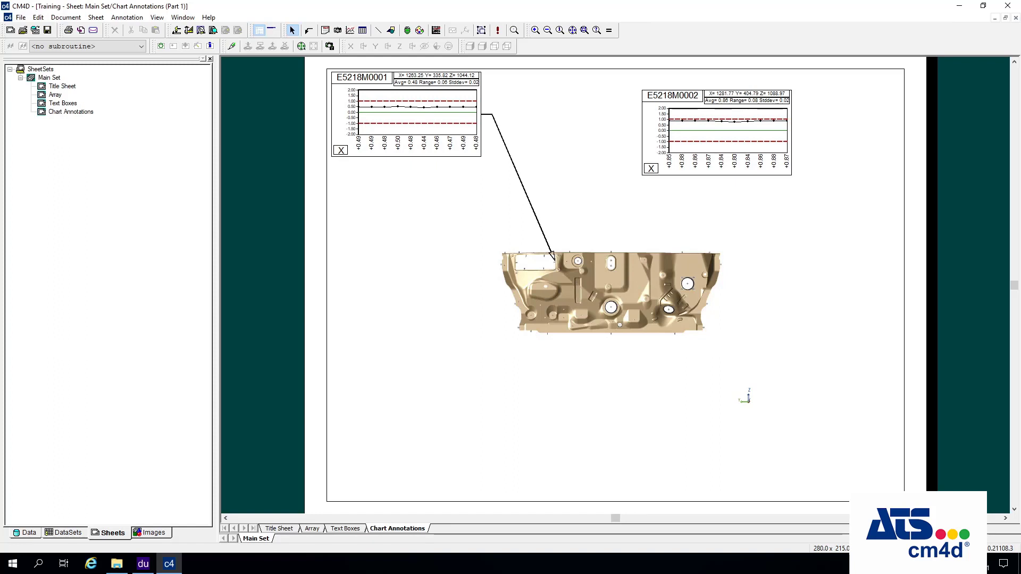
Check charts E5218M0001 and E5218M0002 on the sheet, then bring up the Help menu
{"action": "left_click", "coordinate": [457, 127]}
{"action": "left_click", "coordinate": [746, 130]}
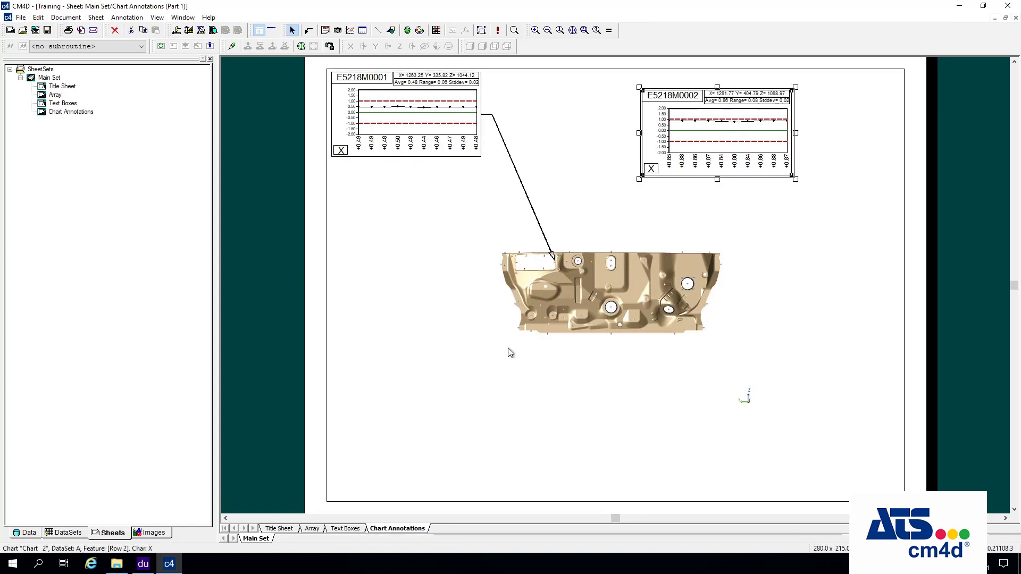
{"action": "left_click", "coordinate": [420, 385]}
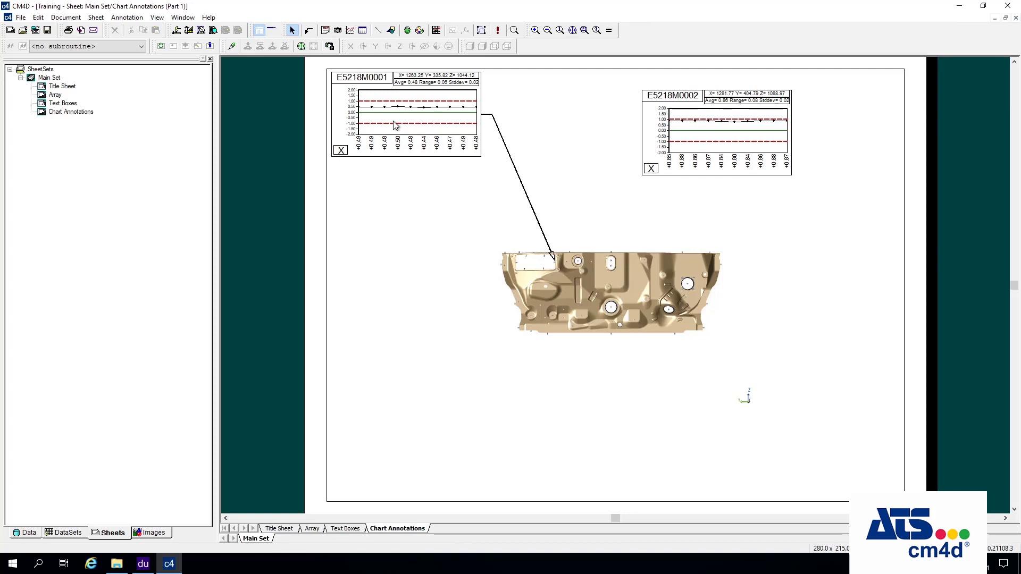
{"action": "left_click", "coordinate": [418, 118]}
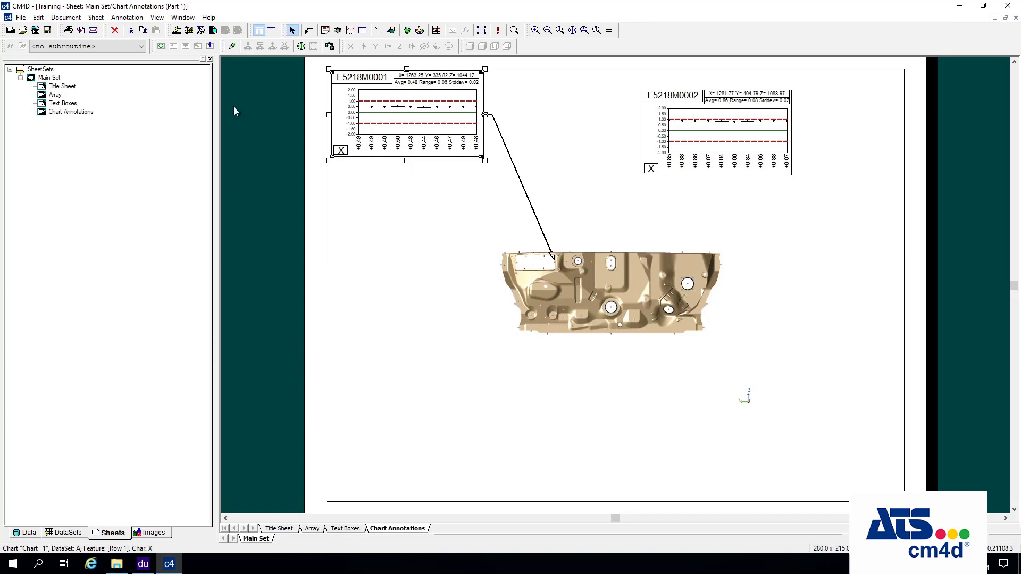
{"action": "left_click", "coordinate": [209, 21]}
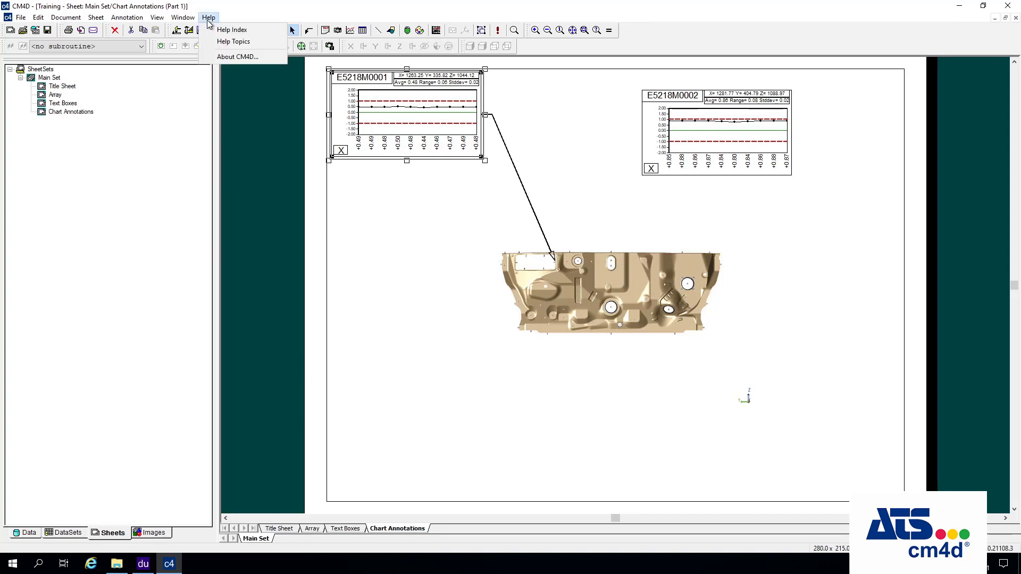
In Help Topics, expand Applications > CM4D > CM4D Classic down to Build Templates
{"action": "left_click", "coordinate": [241, 44]}
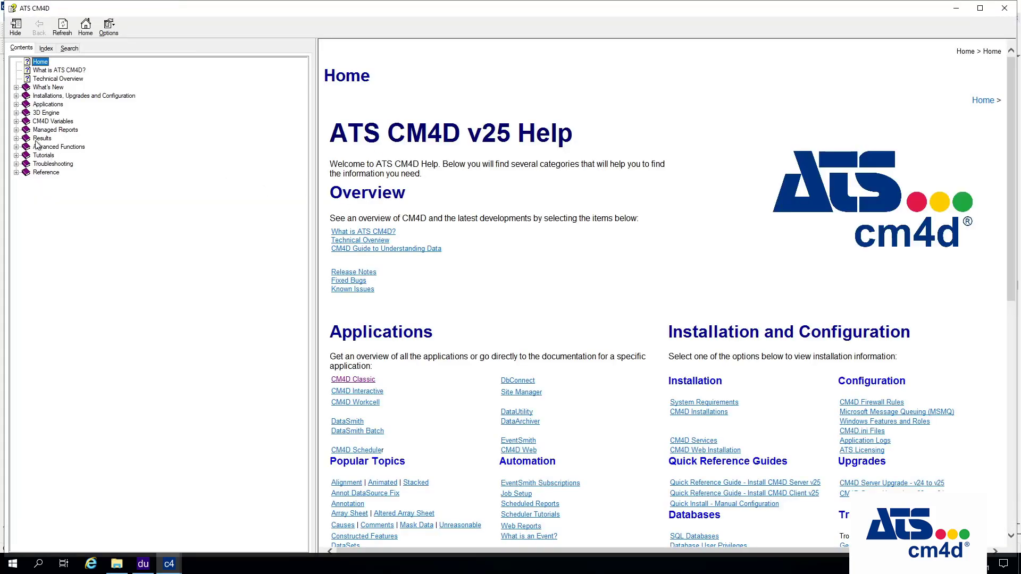
{"action": "left_click", "coordinate": [53, 105]}
{"action": "left_click", "coordinate": [17, 105]}
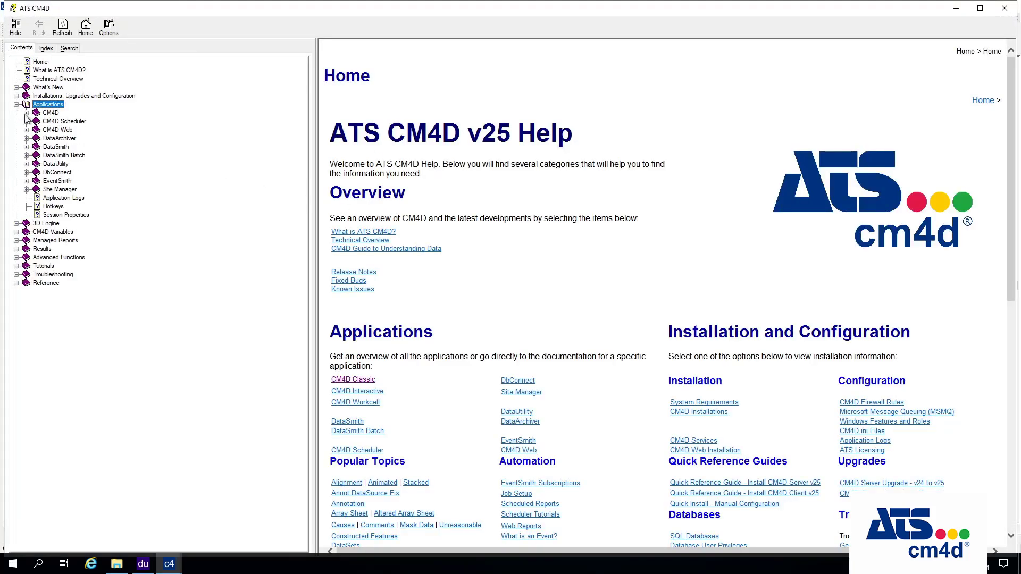
{"action": "left_click", "coordinate": [26, 112]}
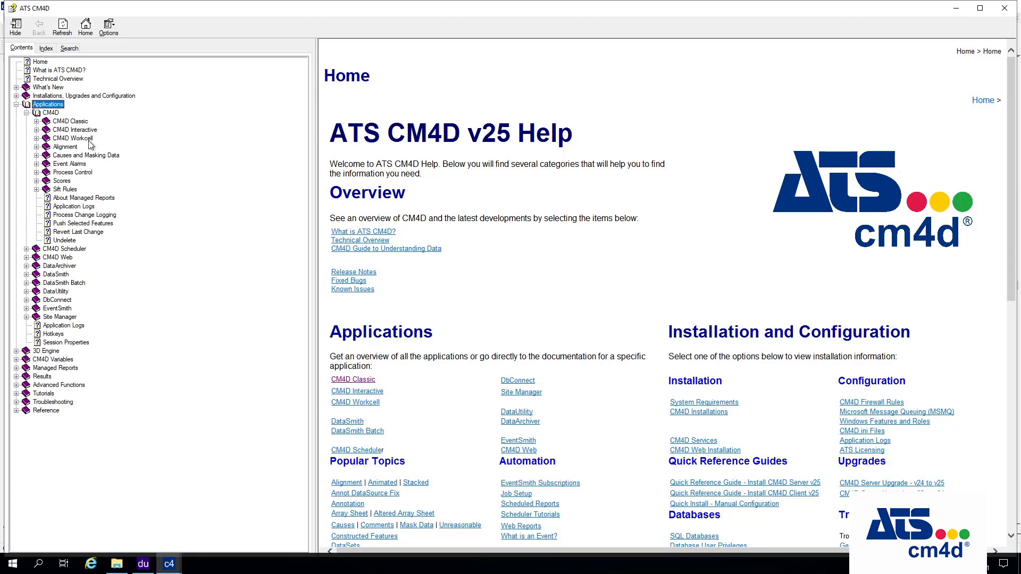
{"action": "left_click", "coordinate": [69, 121]}
{"action": "left_click", "coordinate": [37, 122]}
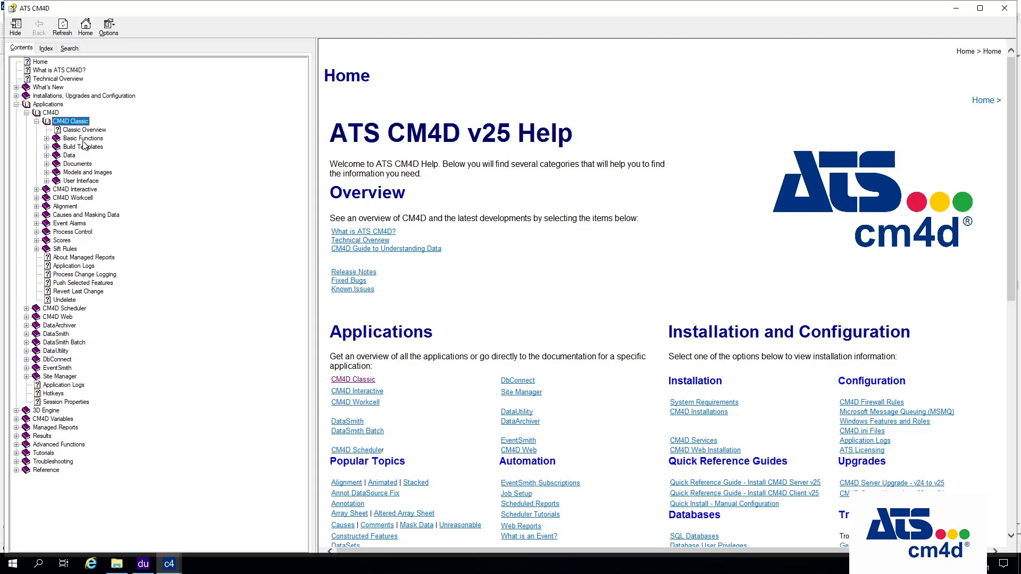
{"action": "left_click", "coordinate": [83, 139]}
{"action": "left_click", "coordinate": [46, 155]}
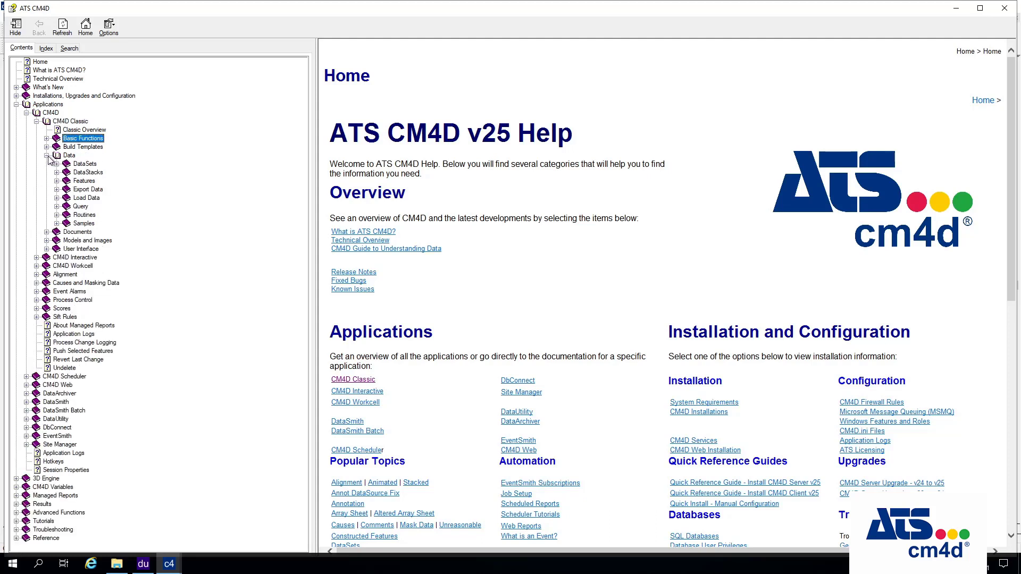
{"action": "left_click", "coordinate": [46, 146]}
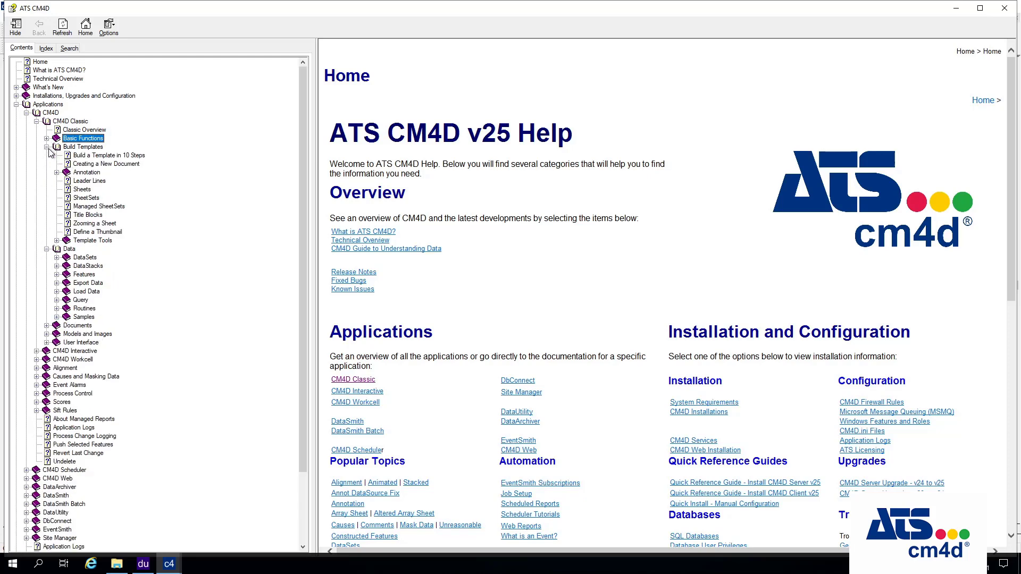
Expand Annotation > Charts and Graphs > Graphs and show the Annot Properties - Graph page
{"action": "left_click", "coordinate": [47, 249]}
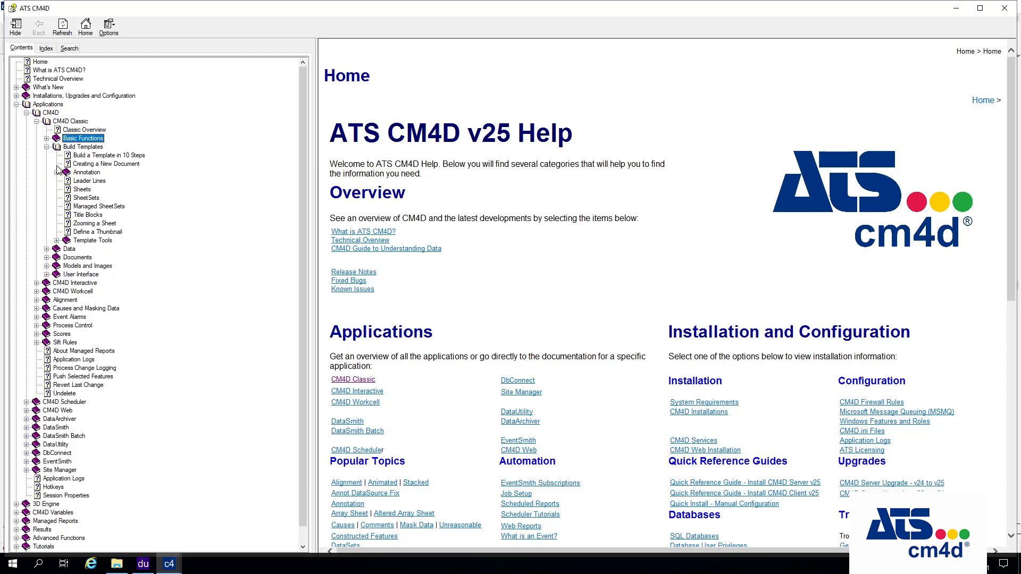
{"action": "left_click", "coordinate": [86, 173]}
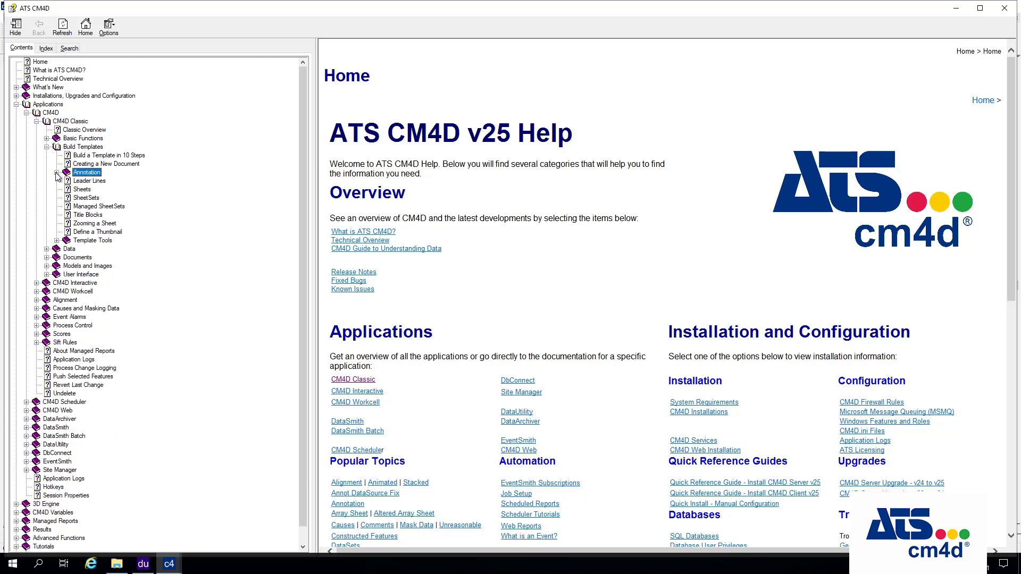
{"action": "left_click", "coordinate": [57, 172]}
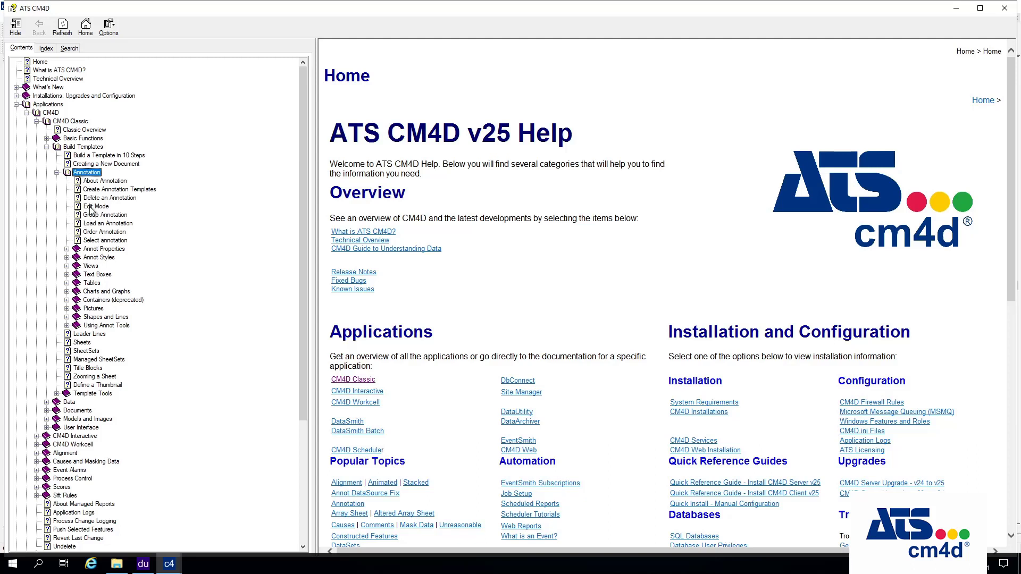
{"action": "left_click", "coordinate": [104, 292]}
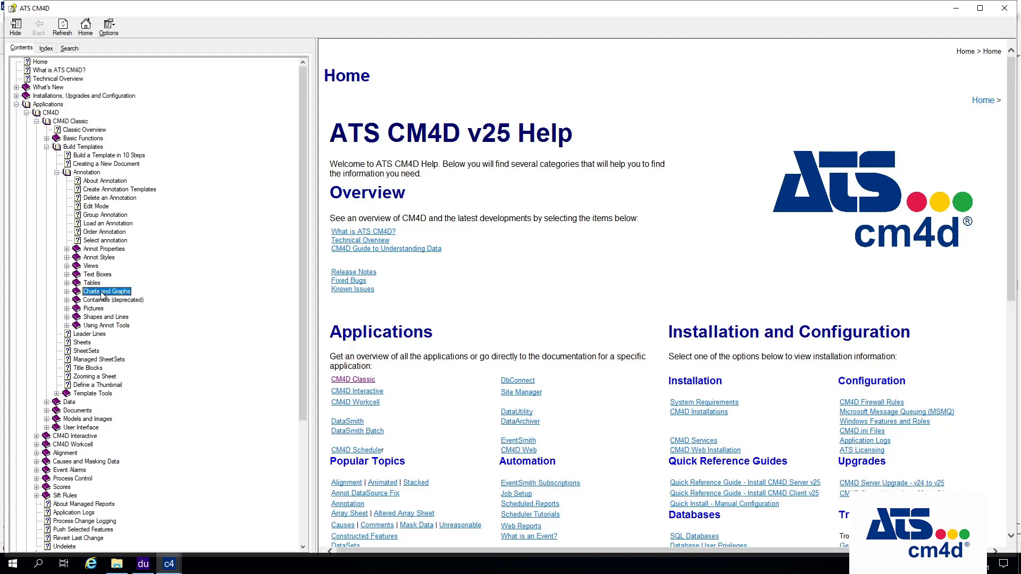
{"action": "left_click", "coordinate": [72, 292]}
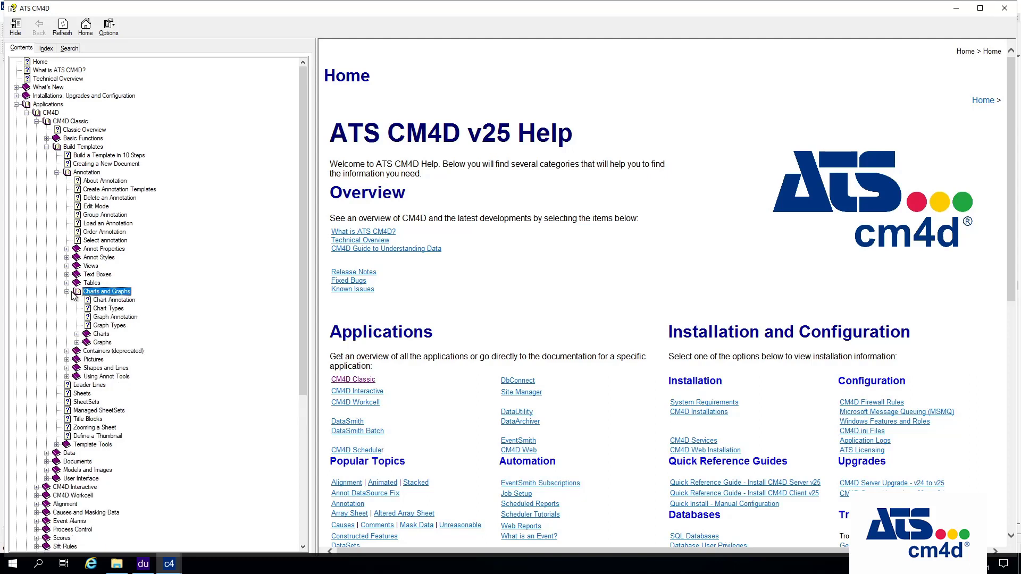
{"action": "left_click", "coordinate": [77, 343]}
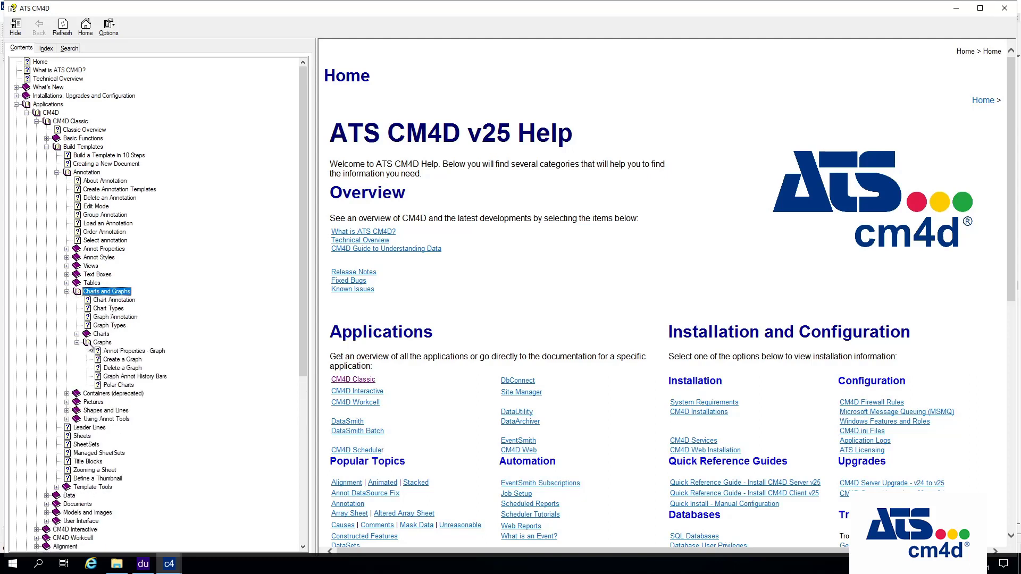
{"action": "left_click", "coordinate": [97, 343]}
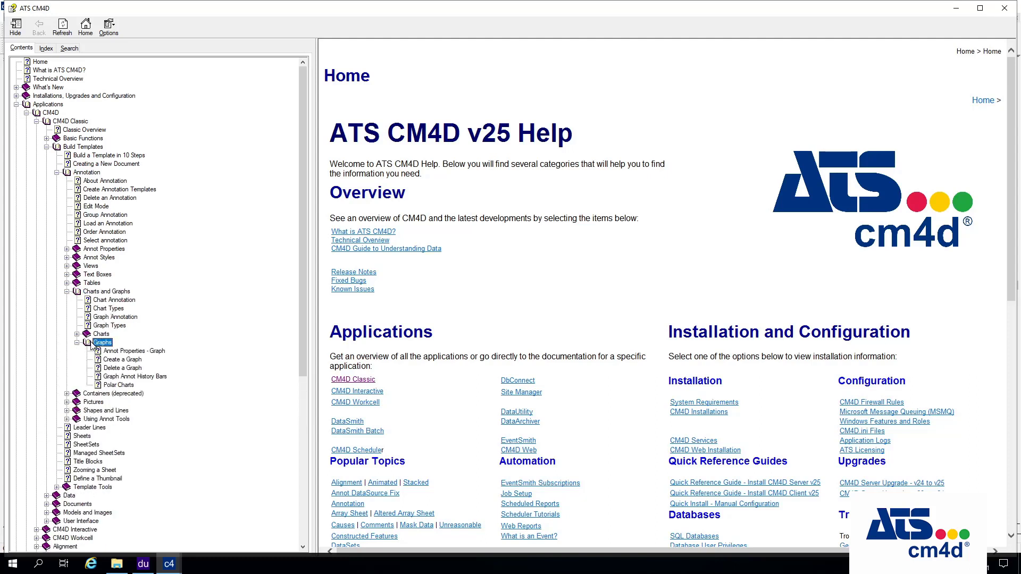
{"action": "left_click", "coordinate": [135, 353]}
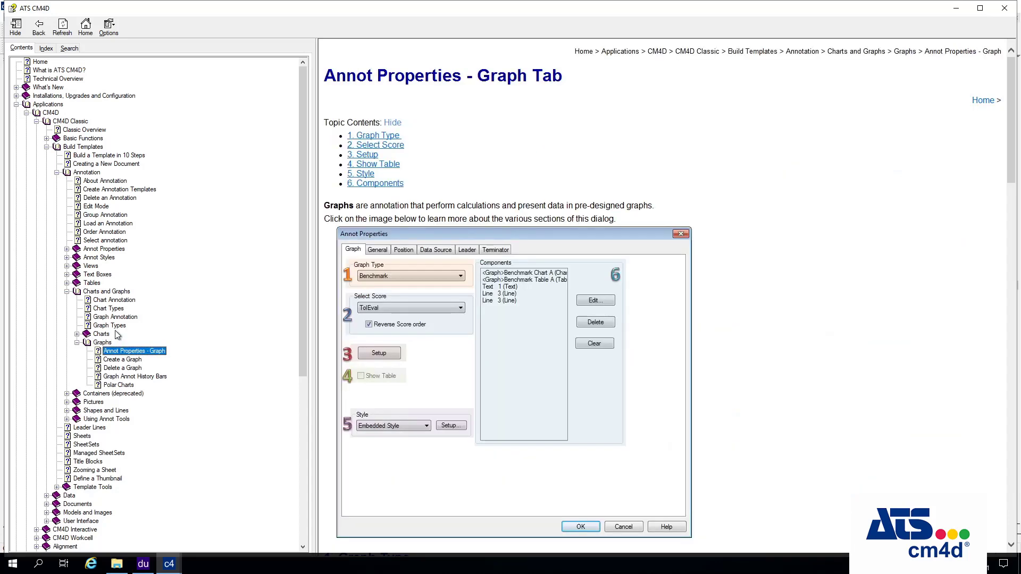
Show the Graph Types help page, after a look at Graph Annotation, and scroll its examples
{"action": "left_click", "coordinate": [117, 329]}
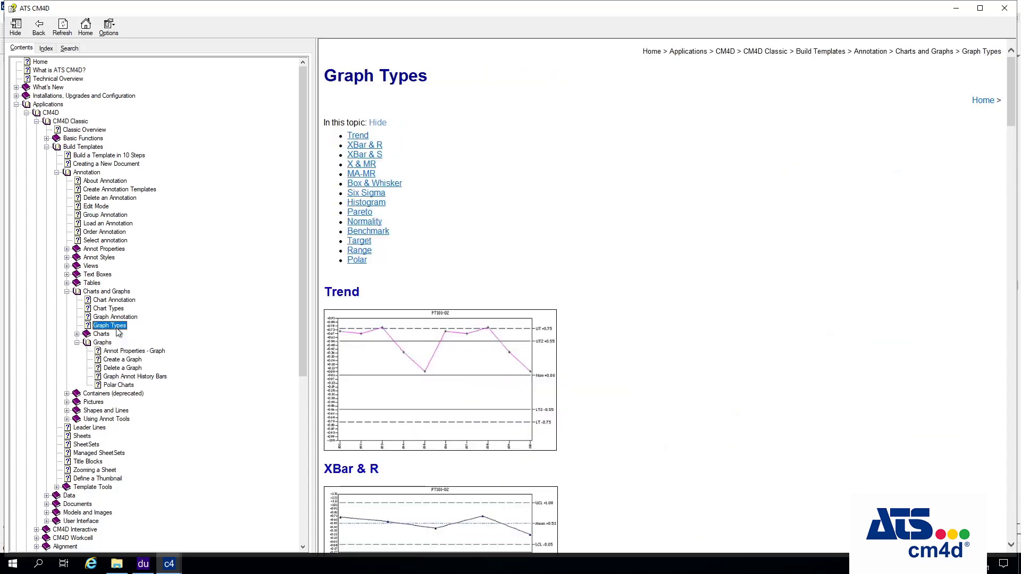
{"action": "left_click", "coordinate": [122, 318]}
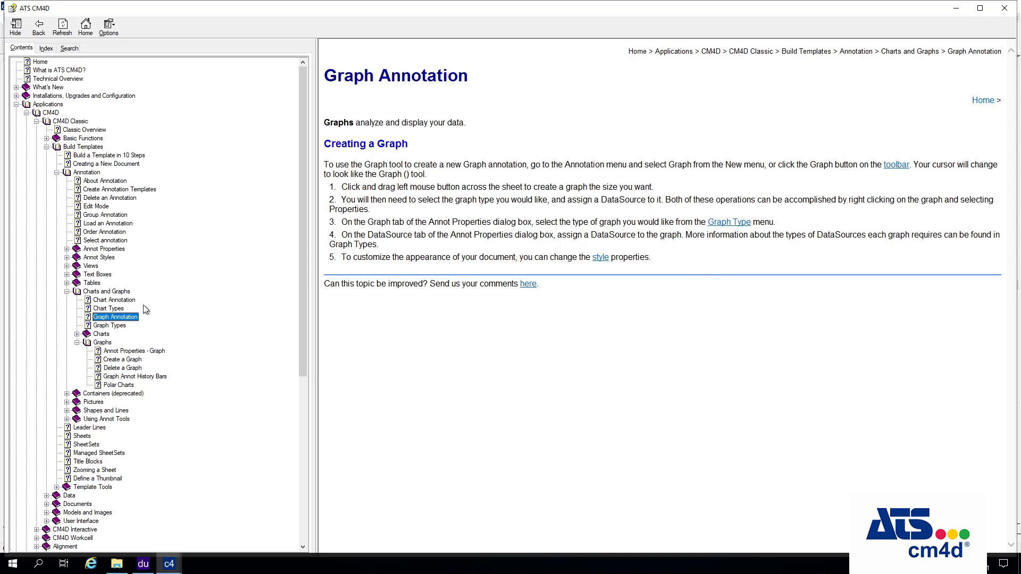
{"action": "left_click", "coordinate": [109, 326]}
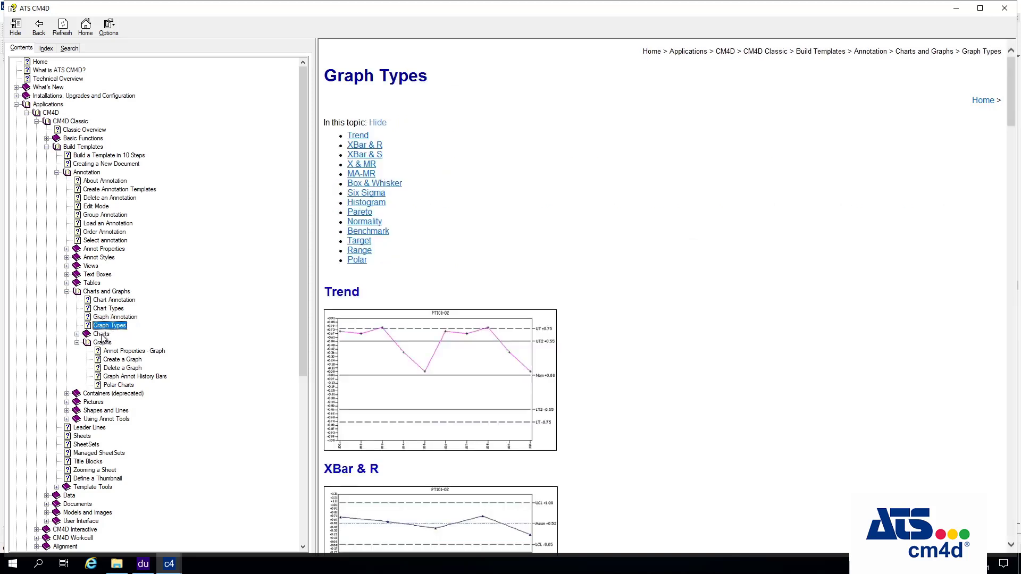
{"action": "left_click", "coordinate": [765, 254]}
{"action": "scroll", "coordinate": [763, 254], "scroll_direction": "down", "scroll_amount": 4}
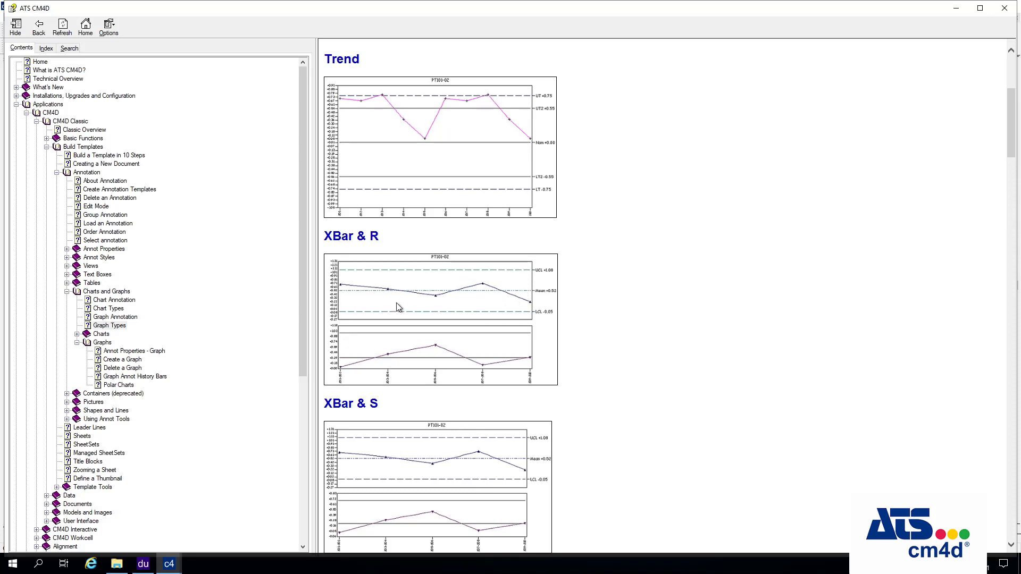
{"action": "scroll", "coordinate": [396, 306], "scroll_direction": "down", "scroll_amount": 4}
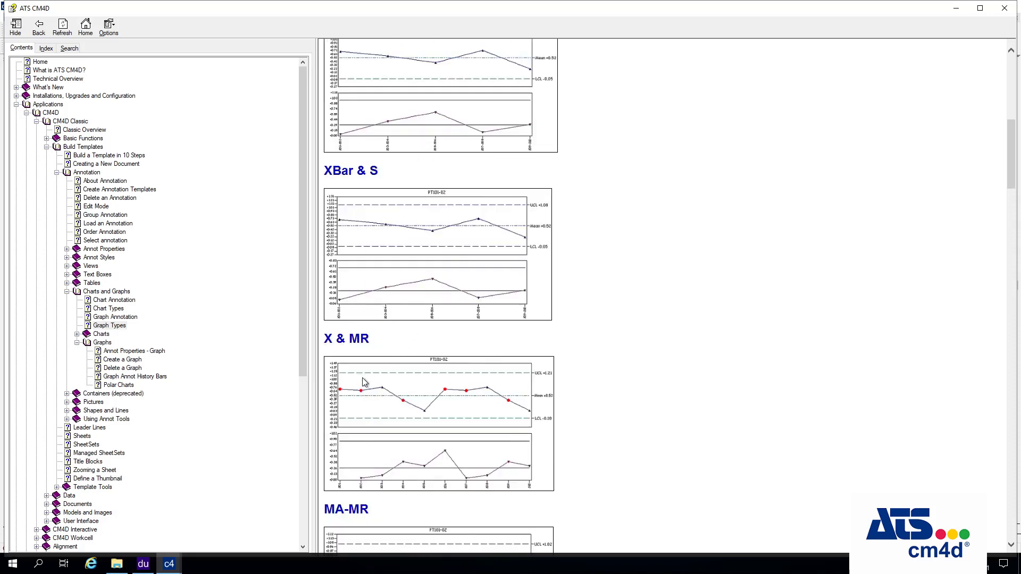
{"action": "scroll", "coordinate": [406, 384], "scroll_direction": "down", "scroll_amount": 3}
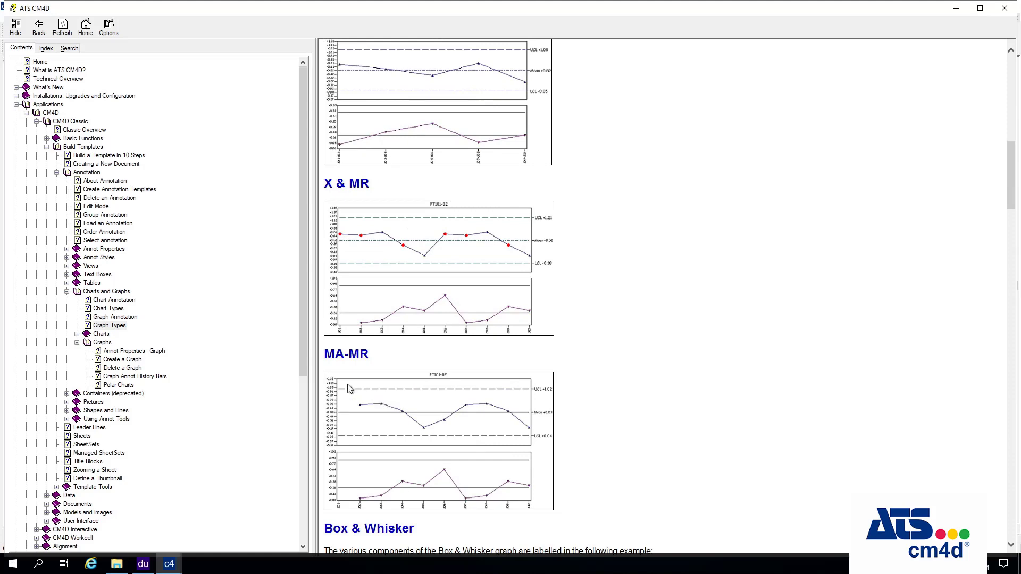
{"action": "scroll", "coordinate": [423, 394], "scroll_direction": "up", "scroll_amount": 7}
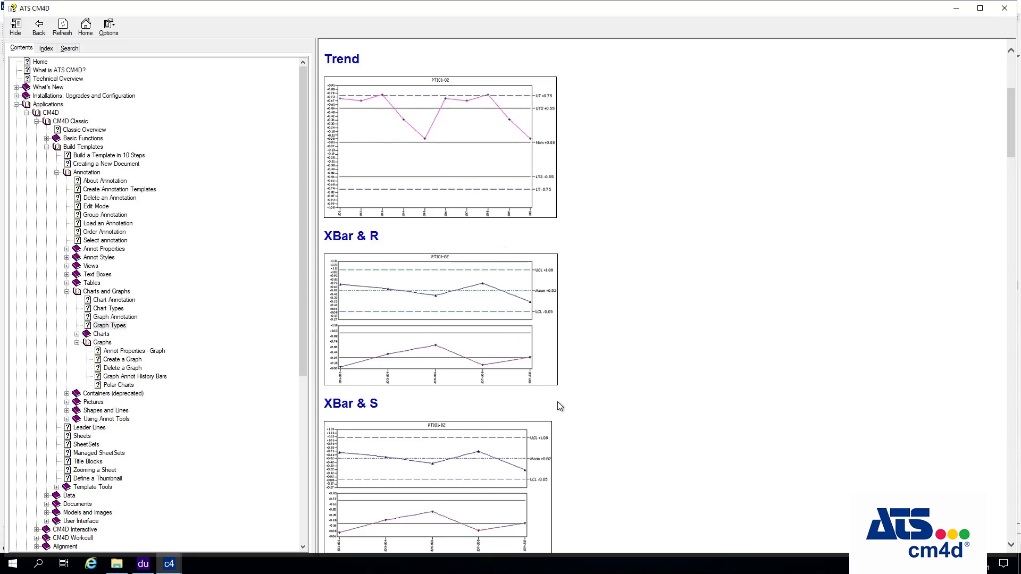
{"action": "scroll", "coordinate": [557, 403], "scroll_direction": "down", "scroll_amount": 5}
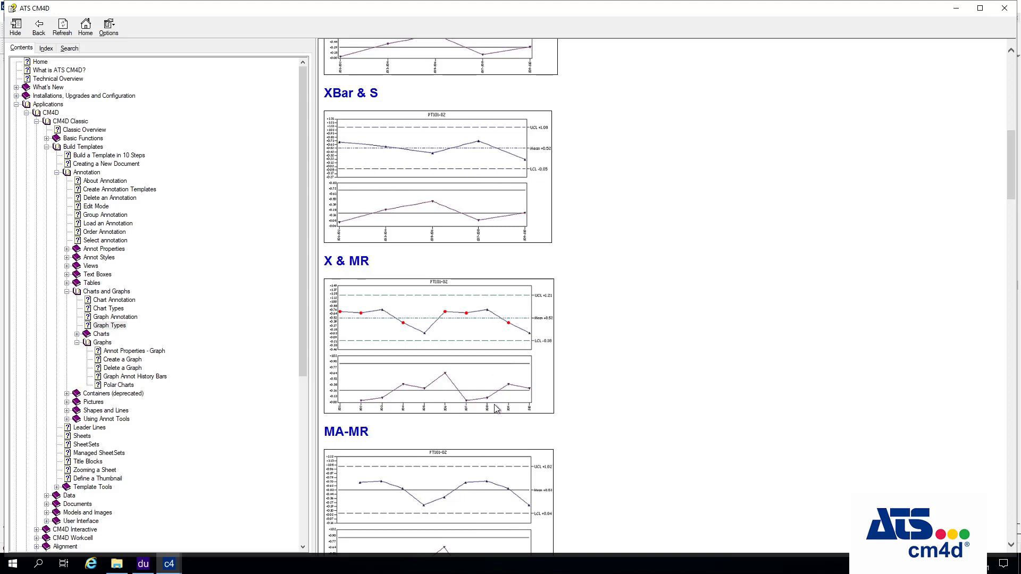
{"action": "scroll", "coordinate": [514, 394], "scroll_direction": "down", "scroll_amount": 4}
{"action": "scroll", "coordinate": [494, 313], "scroll_direction": "up", "scroll_amount": 3}
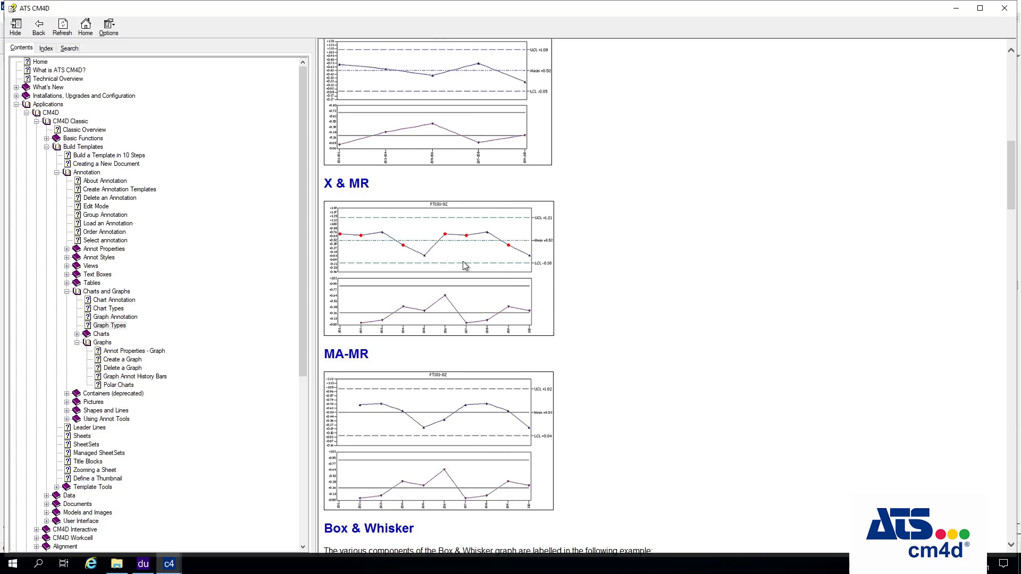
{"action": "scroll", "coordinate": [465, 266], "scroll_direction": "up", "scroll_amount": 6}
{"action": "scroll", "coordinate": [464, 266], "scroll_direction": "down", "scroll_amount": 3}
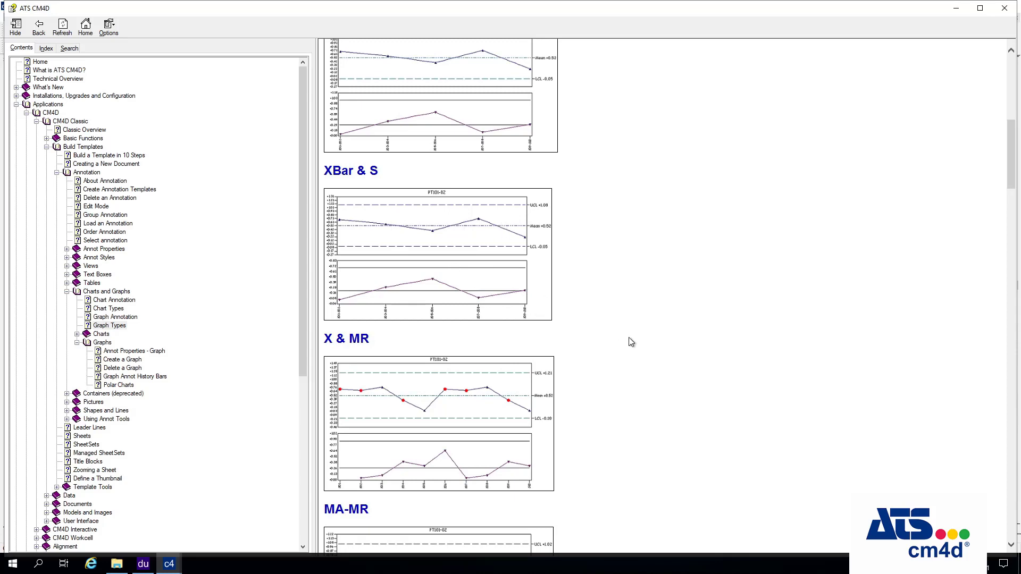
{"action": "scroll", "coordinate": [628, 342], "scroll_direction": "up", "scroll_amount": 5}
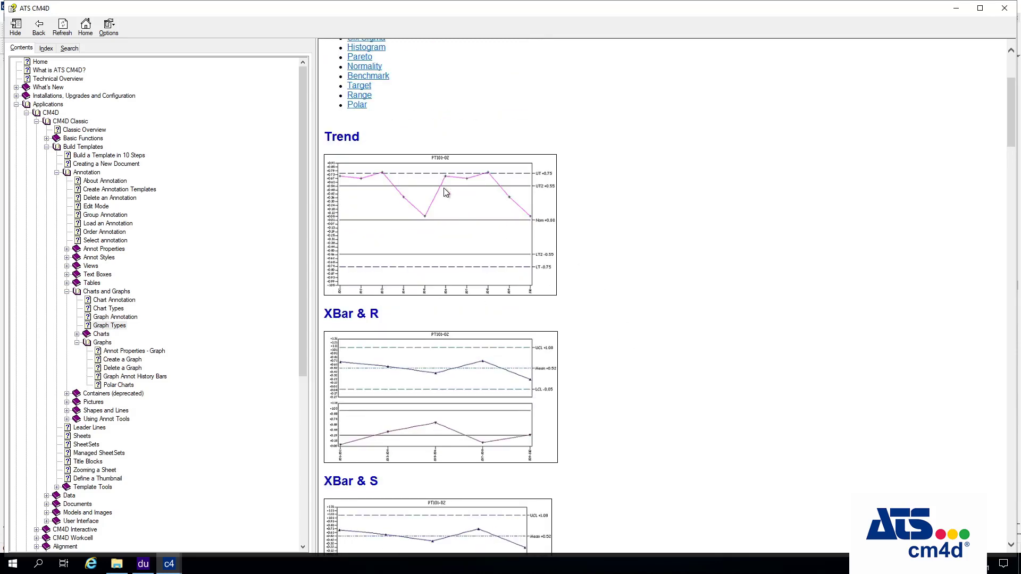
{"action": "scroll", "coordinate": [448, 197], "scroll_direction": "down", "scroll_amount": 6}
{"action": "scroll", "coordinate": [448, 197], "scroll_direction": "down", "scroll_amount": 4}
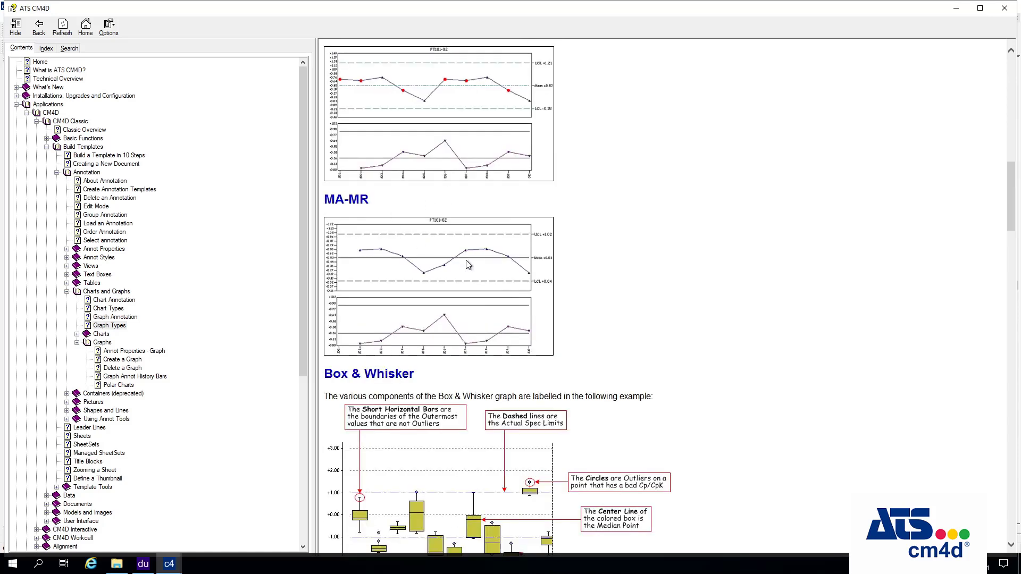
{"action": "scroll", "coordinate": [468, 265], "scroll_direction": "down", "scroll_amount": 4}
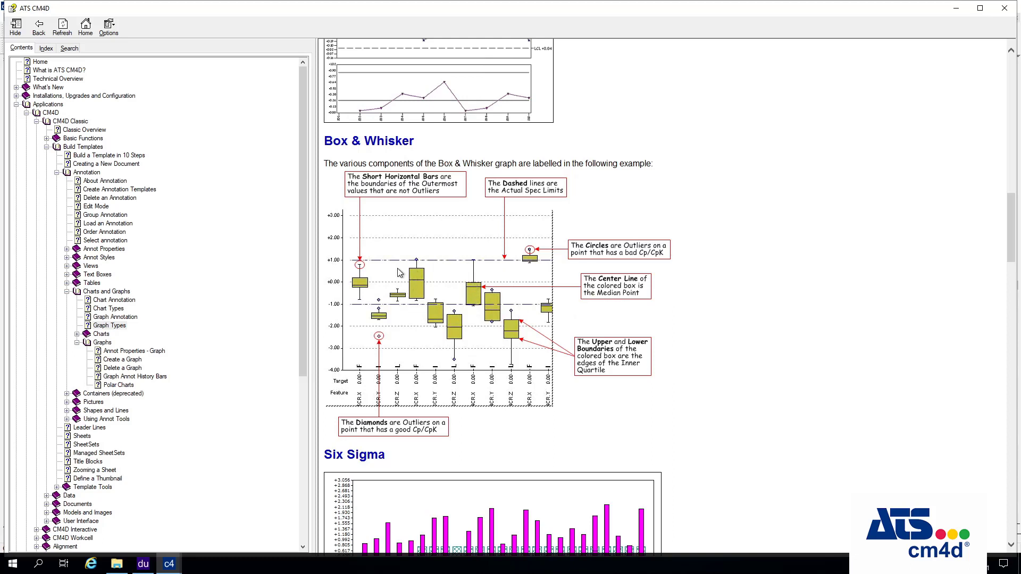
Scroll Graph Types down to the Histogram example, dismissing the Box & Whisker image's context menu
{"action": "scroll", "coordinate": [498, 309], "scroll_direction": "down", "scroll_amount": 3}
{"action": "right_click", "coordinate": [497, 304]}
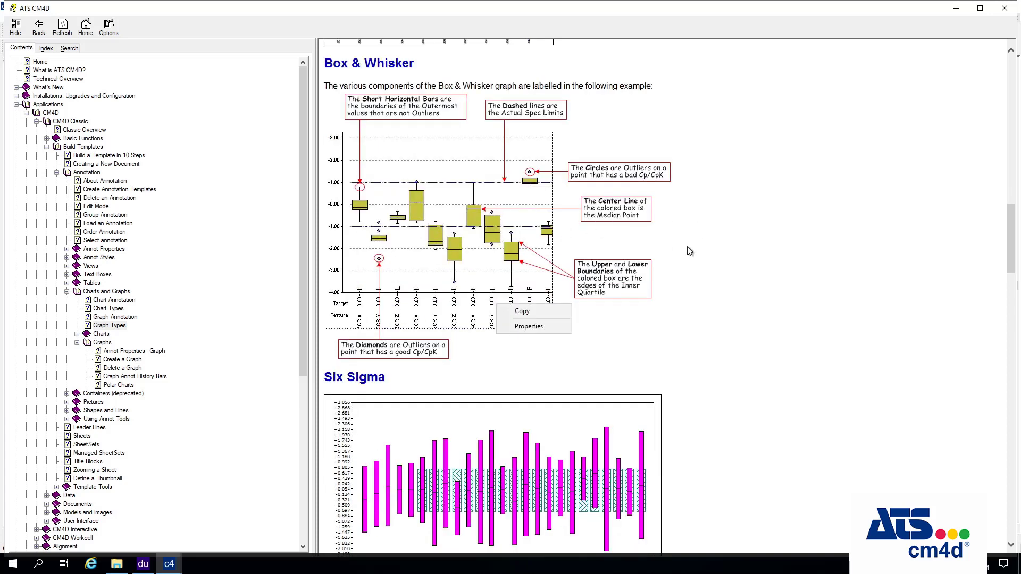
{"action": "left_click", "coordinate": [809, 248]}
{"action": "scroll", "coordinate": [766, 285], "scroll_direction": "down", "scroll_amount": 12}
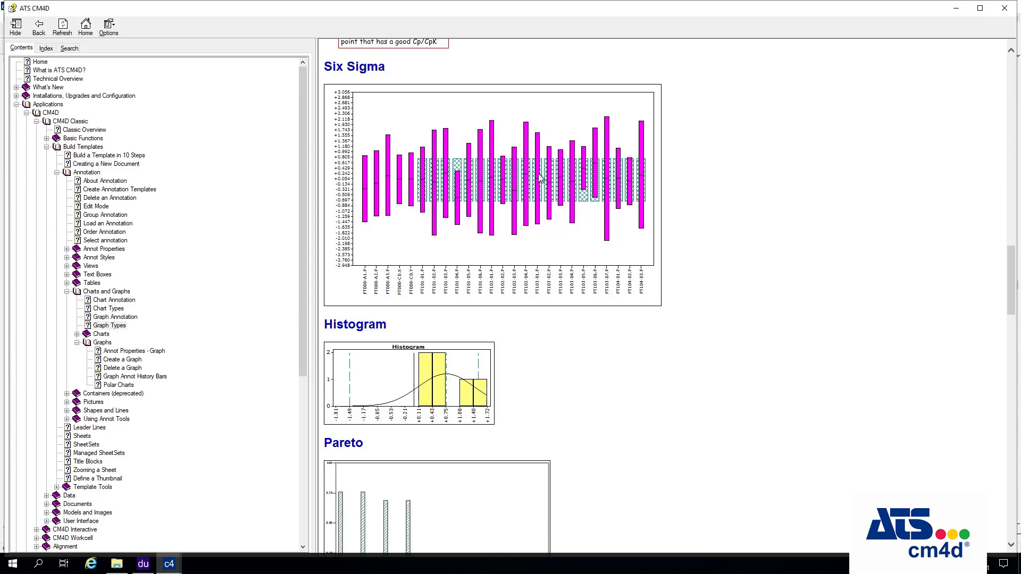
Scroll past the Histogram to the Pareto and Normality graph examples
{"action": "scroll", "coordinate": [538, 174], "scroll_direction": "down", "scroll_amount": 3}
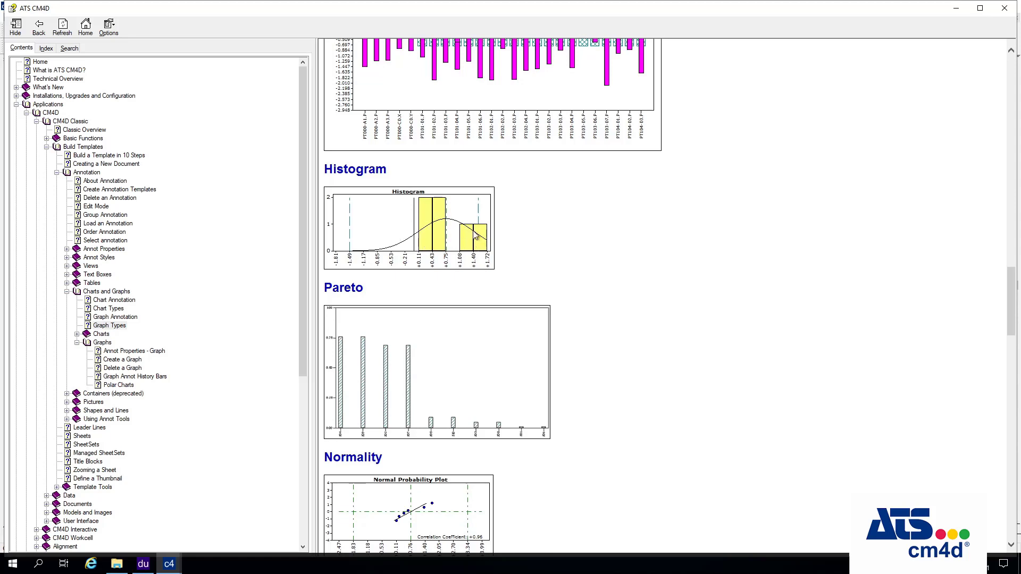
{"action": "scroll", "coordinate": [588, 287], "scroll_direction": "down", "scroll_amount": 3}
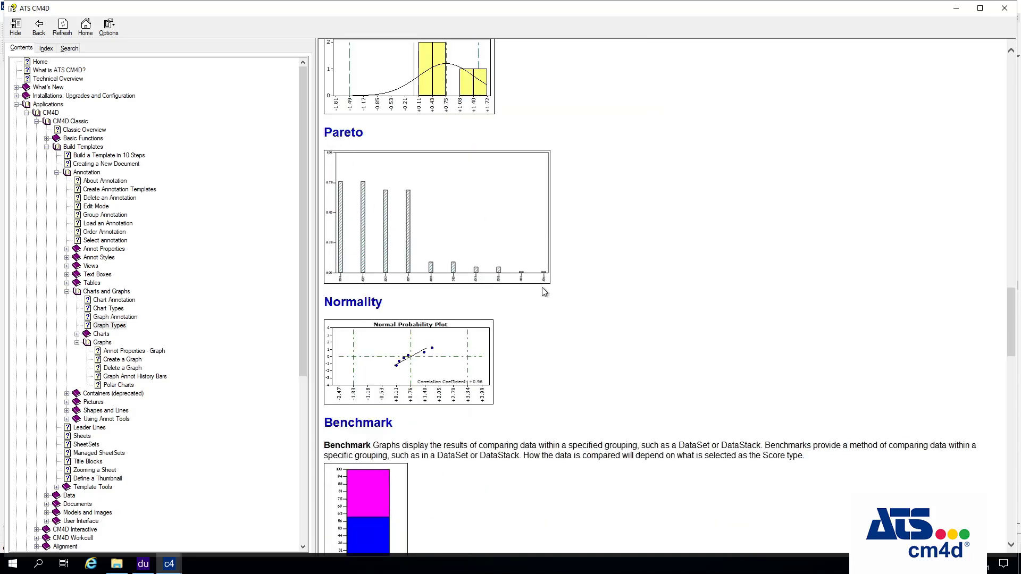
Scroll down to the Benchmark example graph and its Select Score section
{"action": "scroll", "coordinate": [541, 287], "scroll_direction": "down", "scroll_amount": 2}
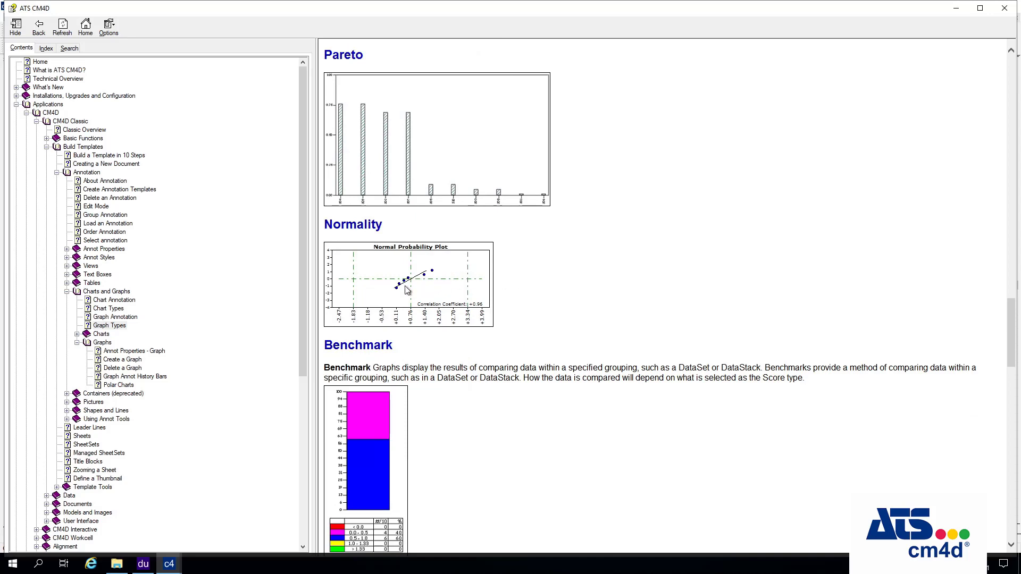
{"action": "scroll", "coordinate": [425, 286], "scroll_direction": "up", "scroll_amount": 6}
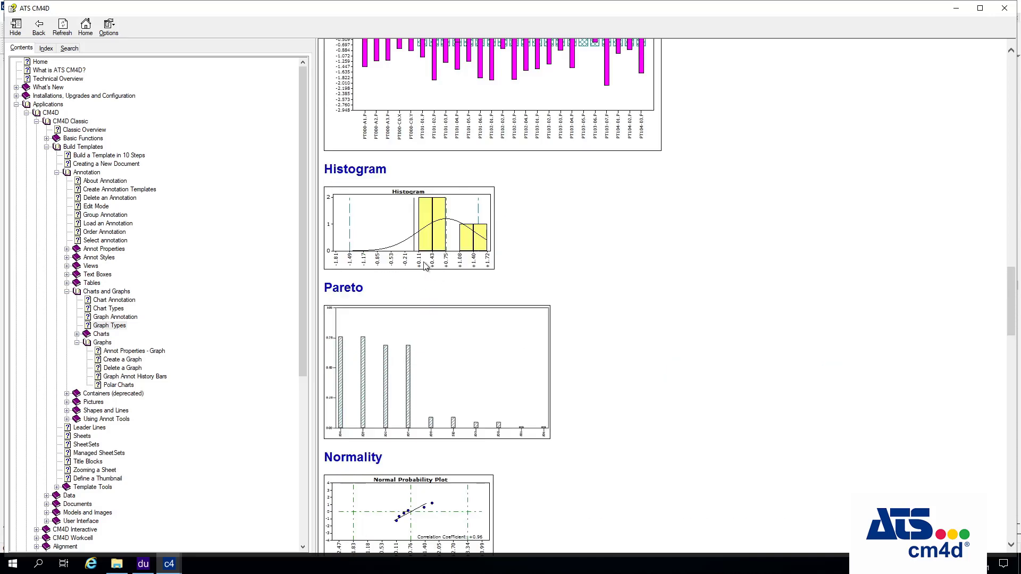
{"action": "scroll", "coordinate": [451, 213], "scroll_direction": "down", "scroll_amount": 6}
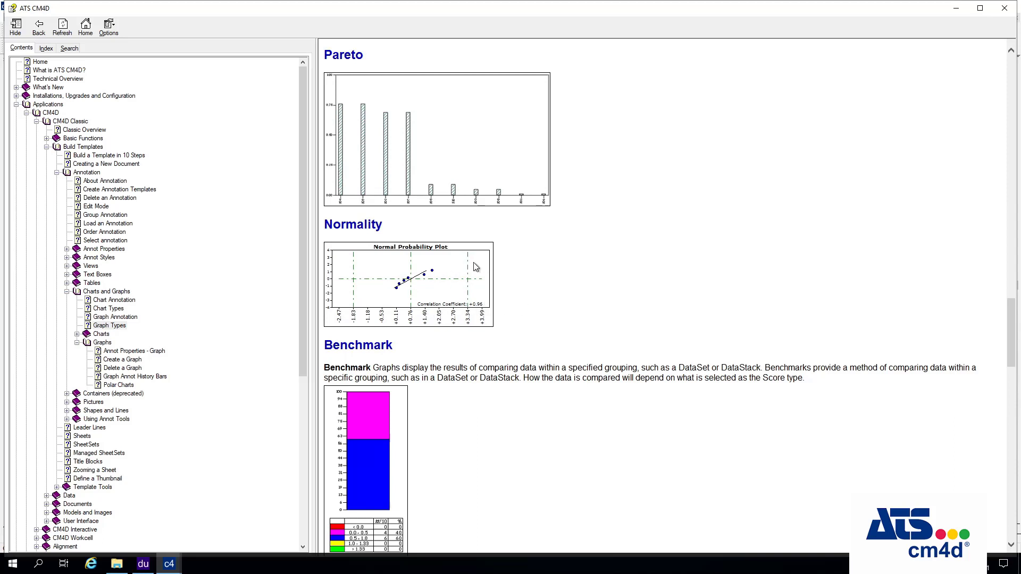
{"action": "scroll", "coordinate": [671, 263], "scroll_direction": "down", "scroll_amount": 4}
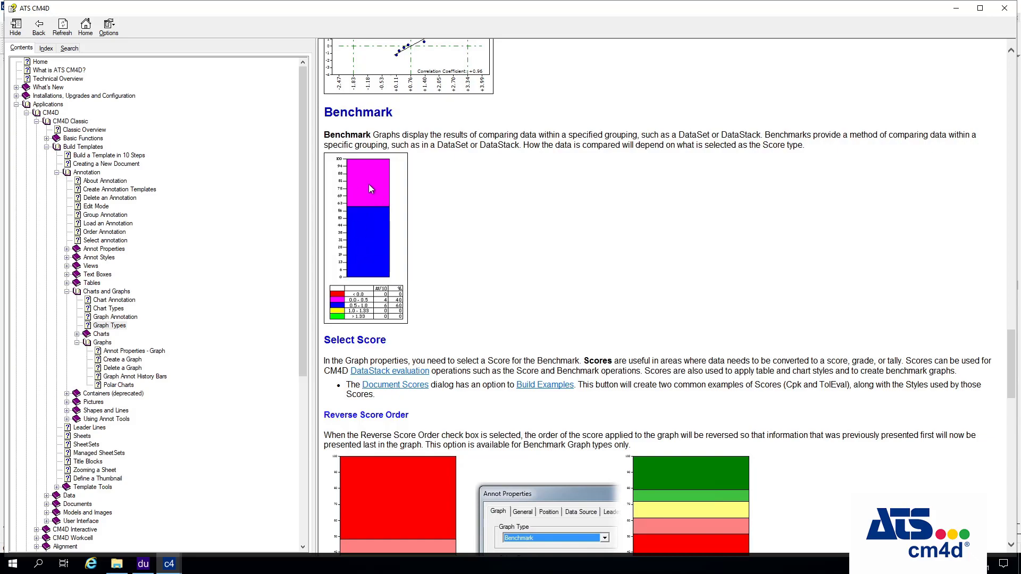
Scroll through the Target, Setup and Range sections to the Polar examples at the page end
{"action": "scroll", "coordinate": [730, 334], "scroll_direction": "down", "scroll_amount": 4}
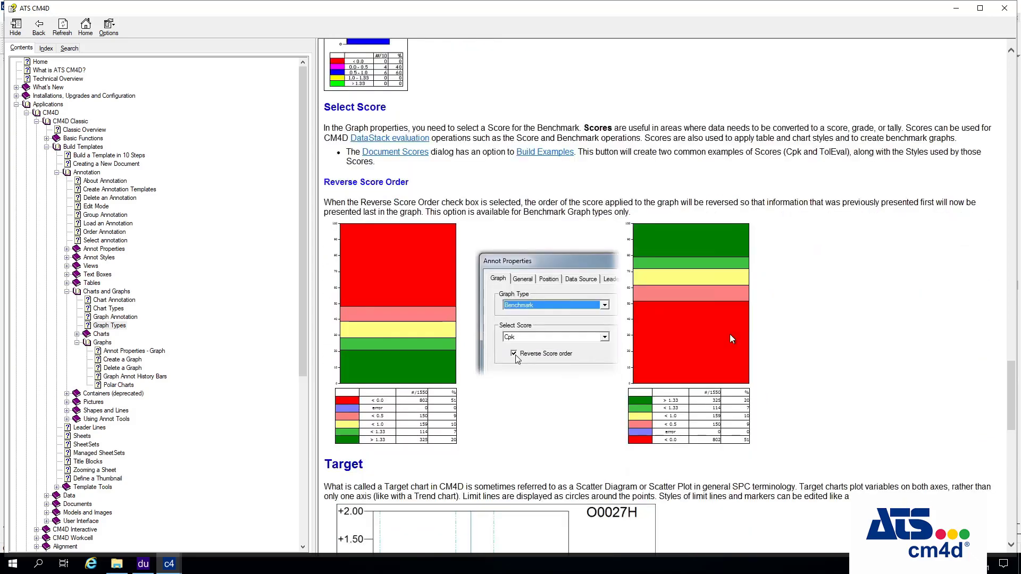
{"action": "scroll", "coordinate": [490, 292], "scroll_direction": "down", "scroll_amount": 8}
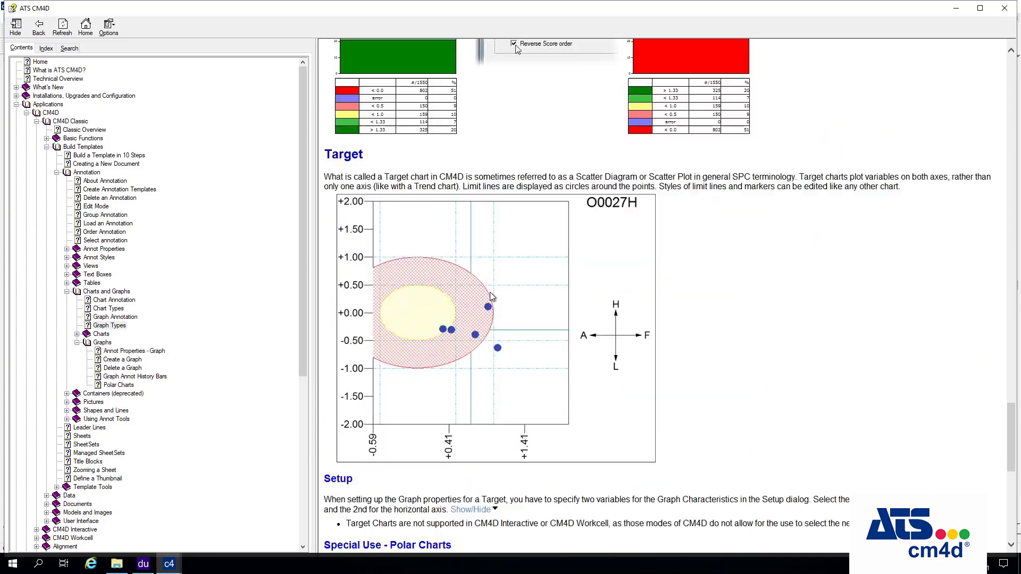
{"action": "scroll", "coordinate": [525, 231], "scroll_direction": "up", "scroll_amount": 3}
{"action": "scroll", "coordinate": [839, 284], "scroll_direction": "down", "scroll_amount": 4}
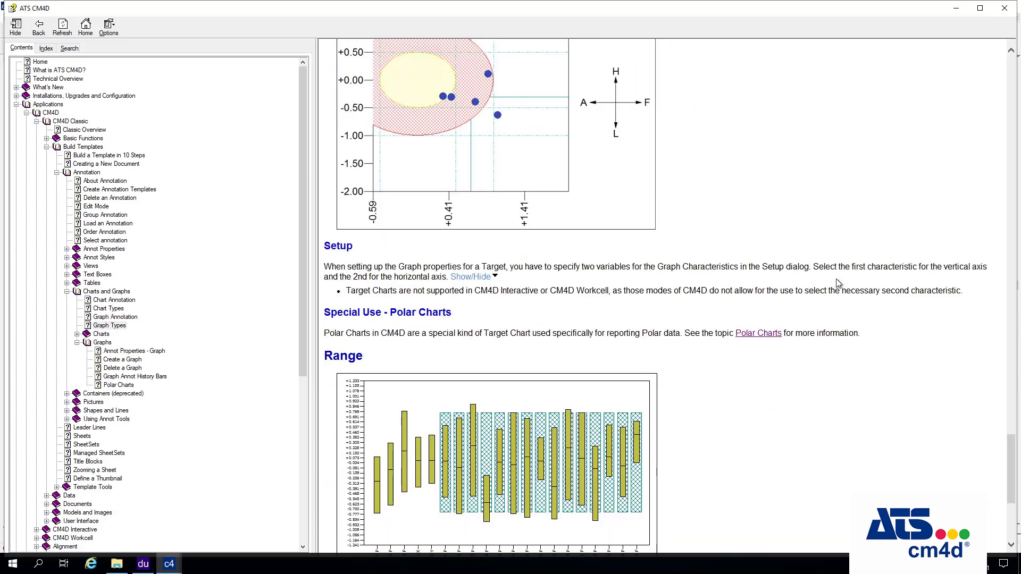
{"action": "scroll", "coordinate": [805, 282], "scroll_direction": "down", "scroll_amount": 4}
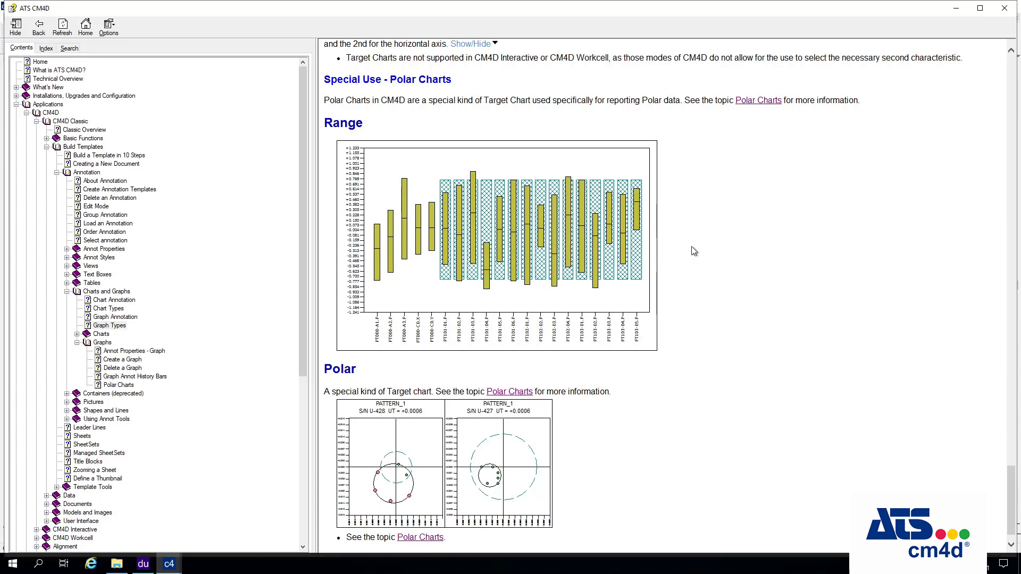
{"action": "scroll", "coordinate": [710, 253], "scroll_direction": "down", "scroll_amount": 1}
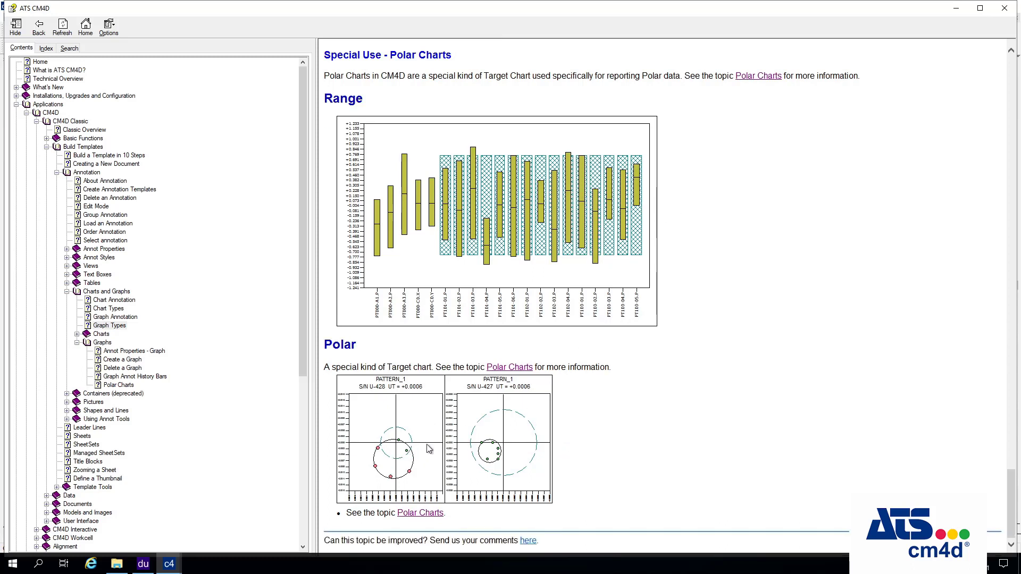
{"action": "scroll", "coordinate": [505, 382], "scroll_direction": "up", "scroll_amount": 10}
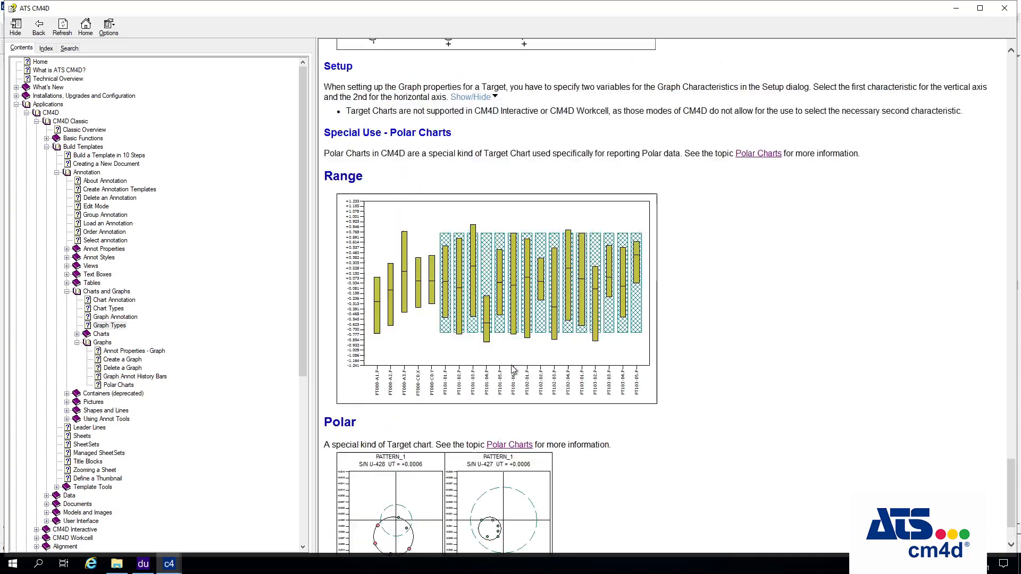
Scroll back up to the Graph Types title and its list of fourteen graph types
{"action": "scroll", "coordinate": [461, 242], "scroll_direction": "down", "scroll_amount": 8}
{"action": "scroll", "coordinate": [460, 242], "scroll_direction": "down", "scroll_amount": 3}
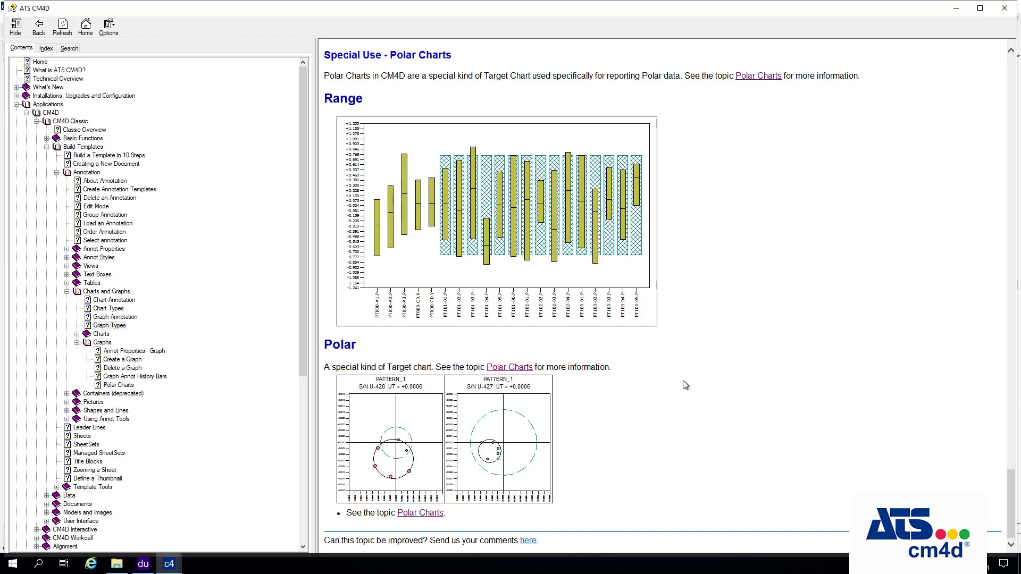
{"action": "scroll", "coordinate": [684, 391], "scroll_direction": "up", "scroll_amount": 20}
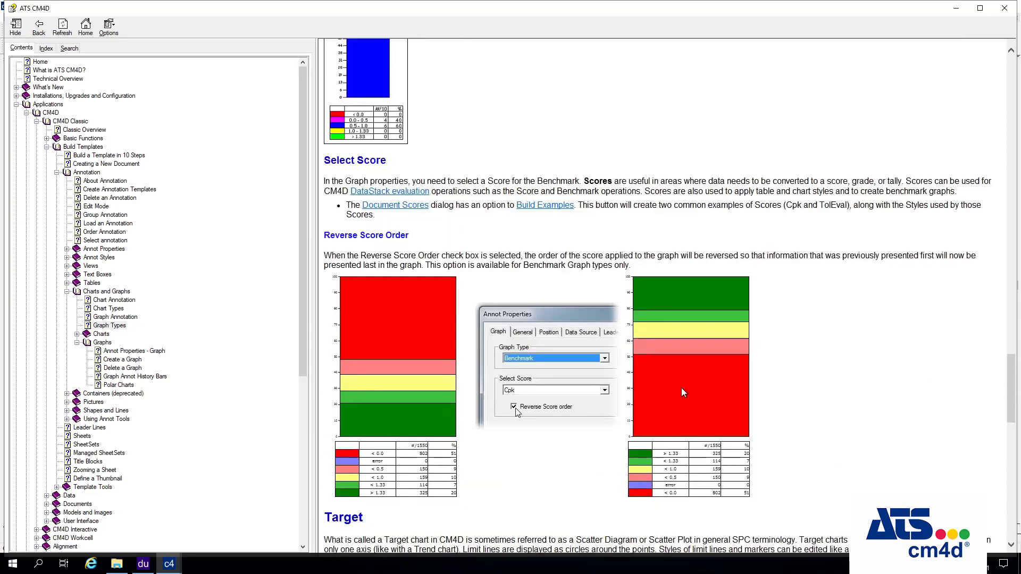
{"action": "scroll", "coordinate": [684, 392], "scroll_direction": "up", "scroll_amount": 8}
{"action": "scroll", "coordinate": [684, 393], "scroll_direction": "up", "scroll_amount": 15}
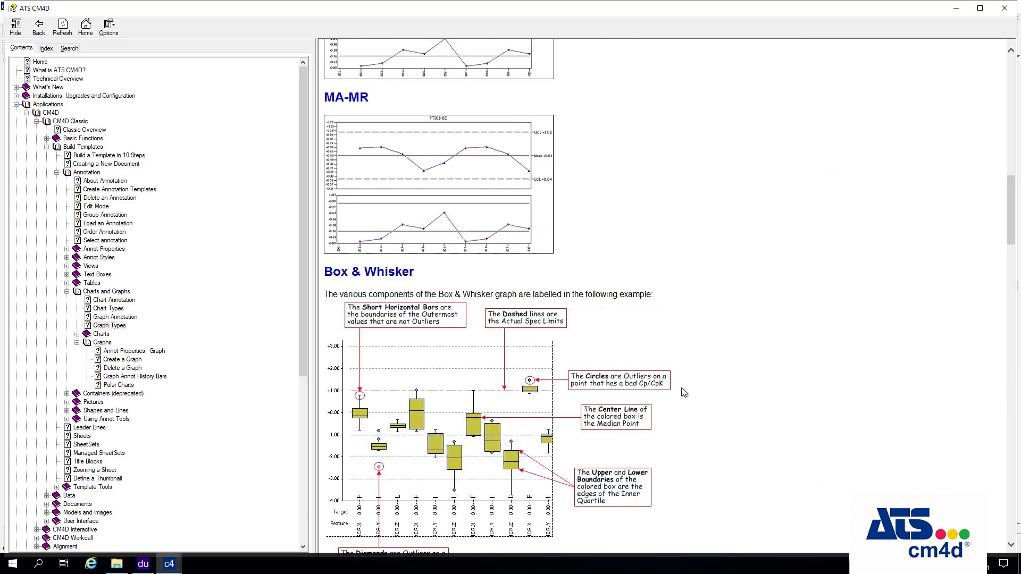
{"action": "scroll", "coordinate": [683, 392], "scroll_direction": "down", "scroll_amount": 15}
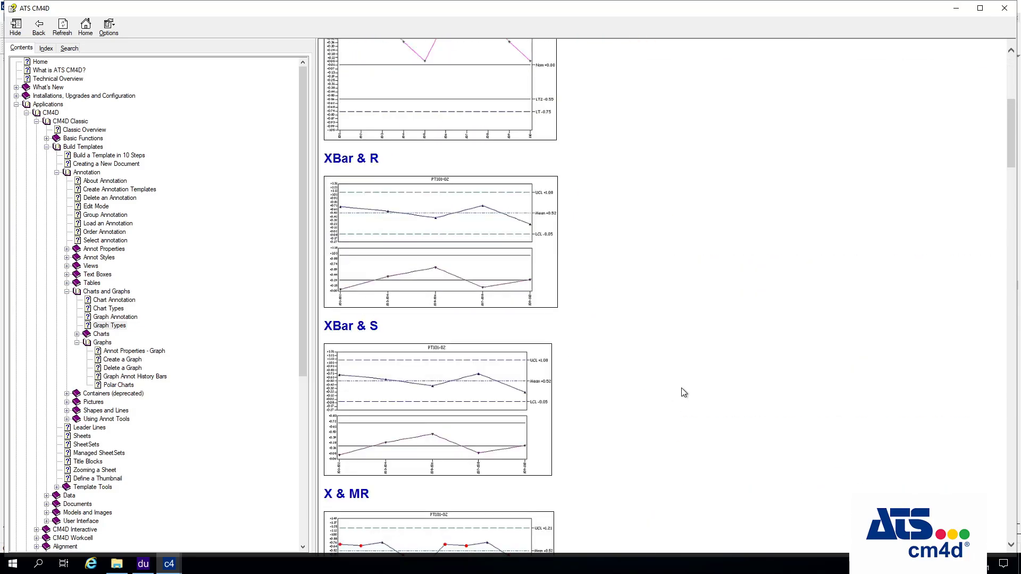
{"action": "scroll", "coordinate": [681, 388], "scroll_direction": "down", "scroll_amount": 15}
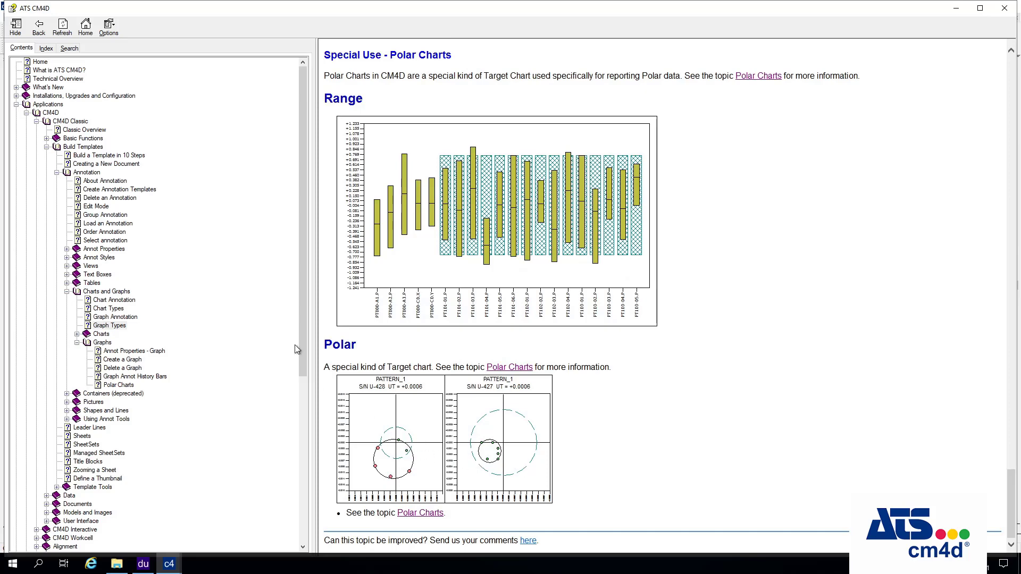
{"action": "scroll", "coordinate": [500, 403], "scroll_direction": "up", "scroll_amount": 10}
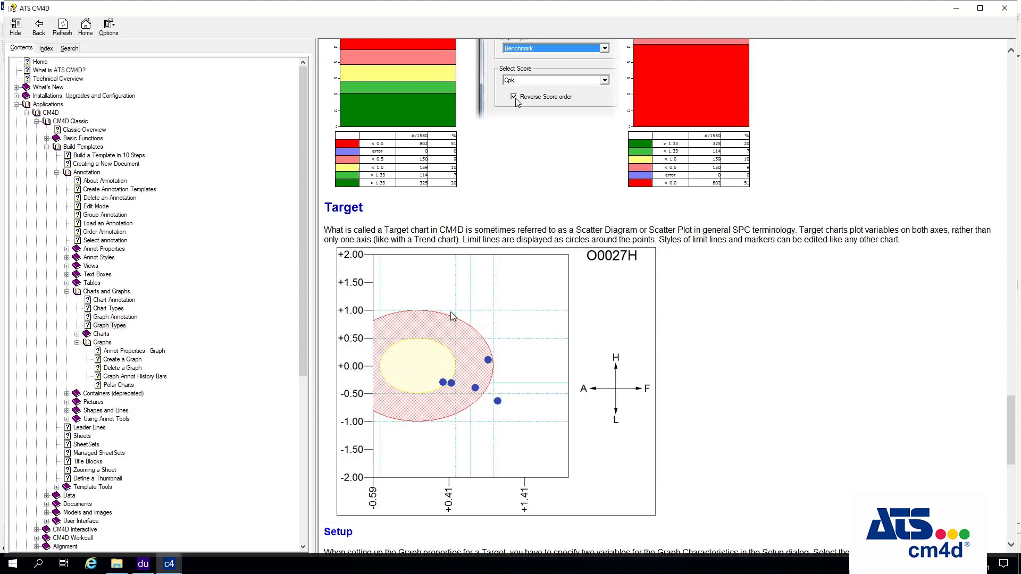
{"action": "scroll", "coordinate": [842, 383], "scroll_direction": "up", "scroll_amount": 10}
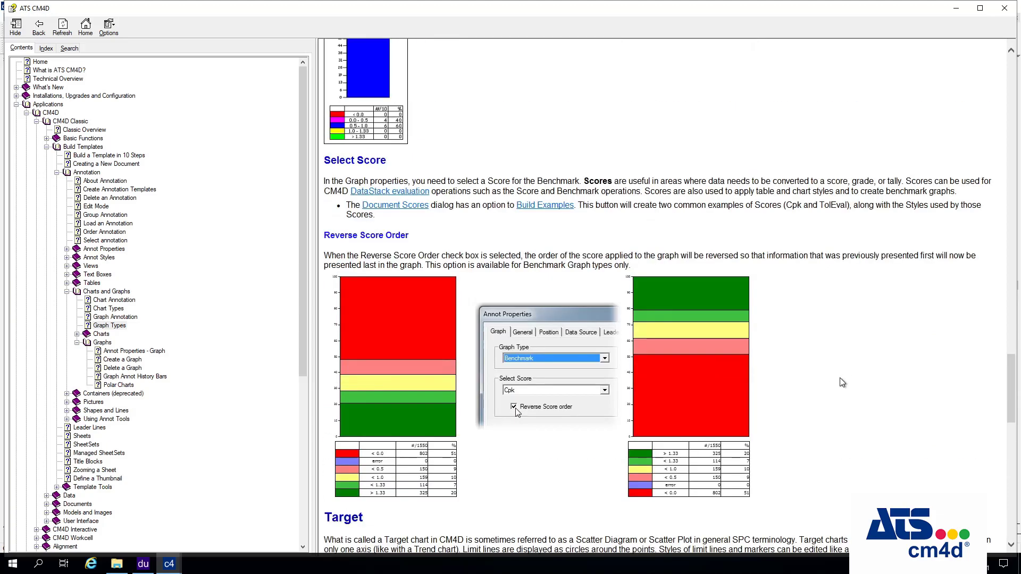
{"action": "scroll", "coordinate": [842, 383], "scroll_direction": "up", "scroll_amount": 15}
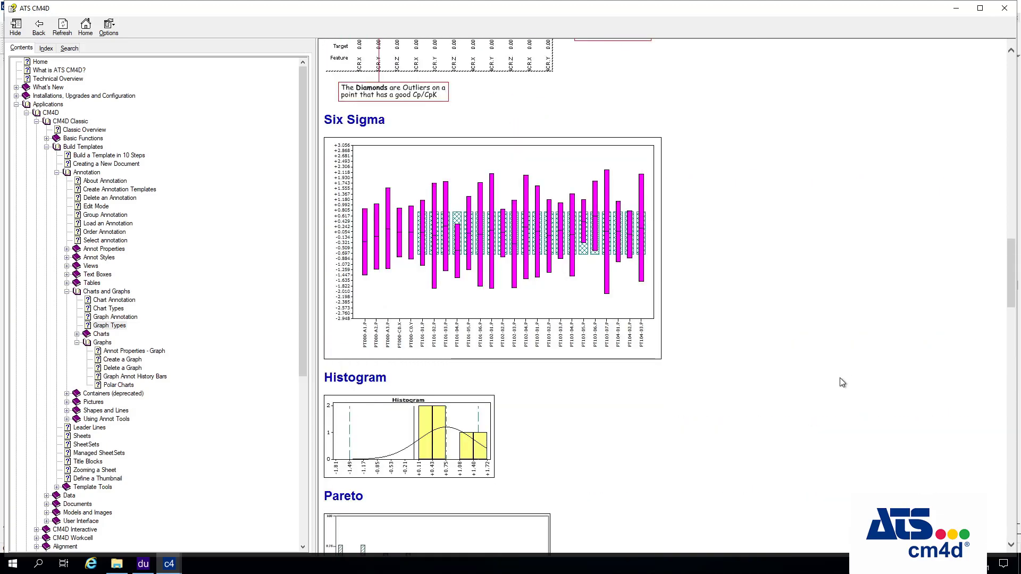
{"action": "scroll", "coordinate": [842, 382], "scroll_direction": "up", "scroll_amount": 8}
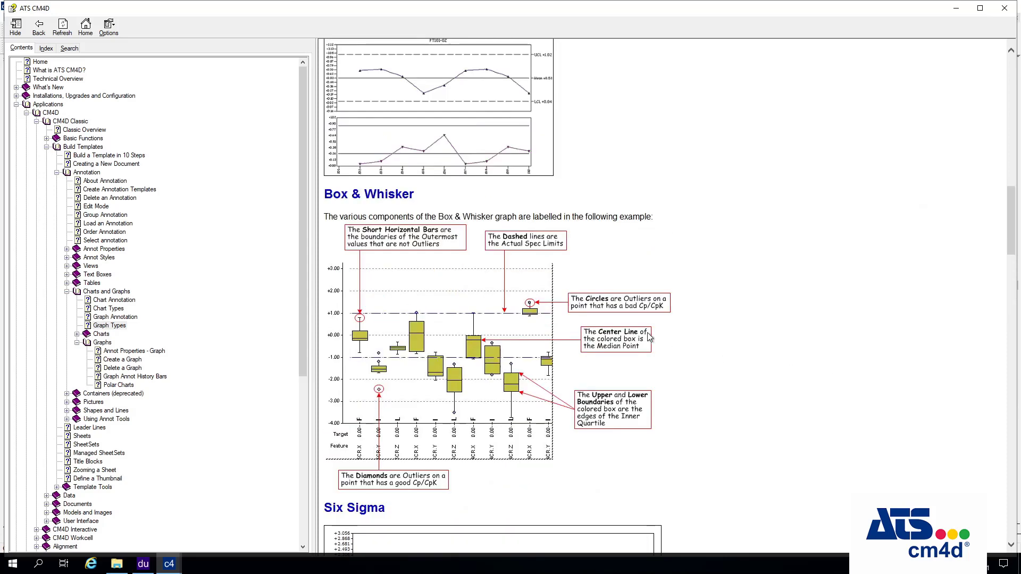
{"action": "scroll", "coordinate": [597, 357], "scroll_direction": "up", "scroll_amount": 8}
{"action": "scroll", "coordinate": [597, 358], "scroll_direction": "up", "scroll_amount": 6}
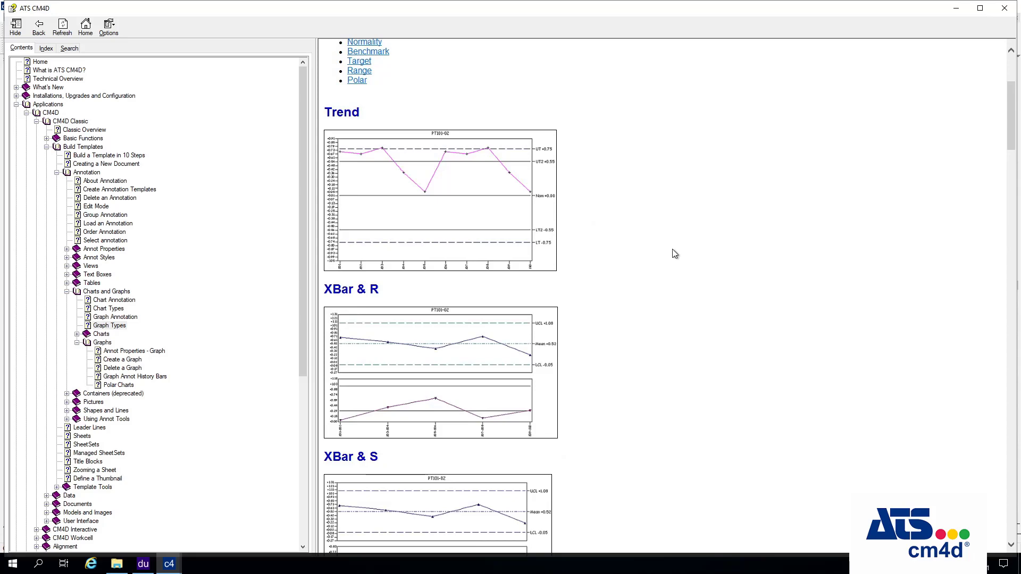
{"action": "scroll", "coordinate": [674, 253], "scroll_direction": "up", "scroll_amount": 3}
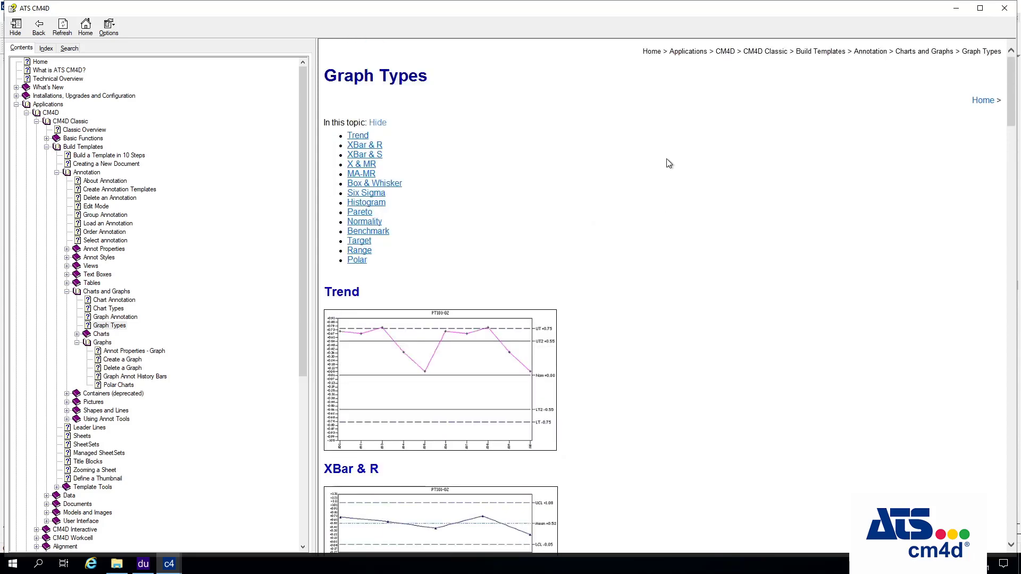
Close the help window and switch the left panel to the DataSets view
{"action": "left_click", "coordinate": [1005, 8]}
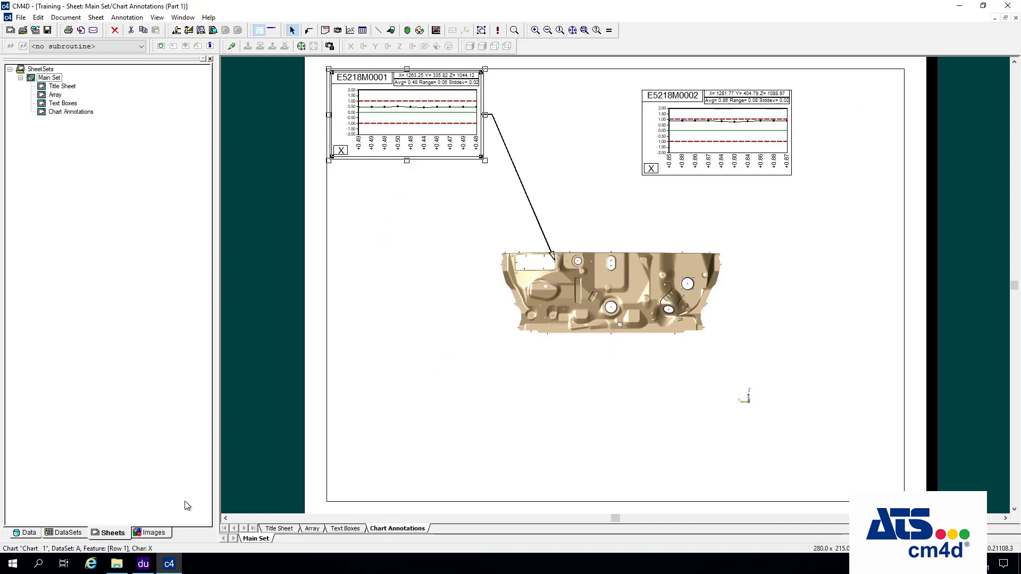
{"action": "left_click", "coordinate": [74, 537]}
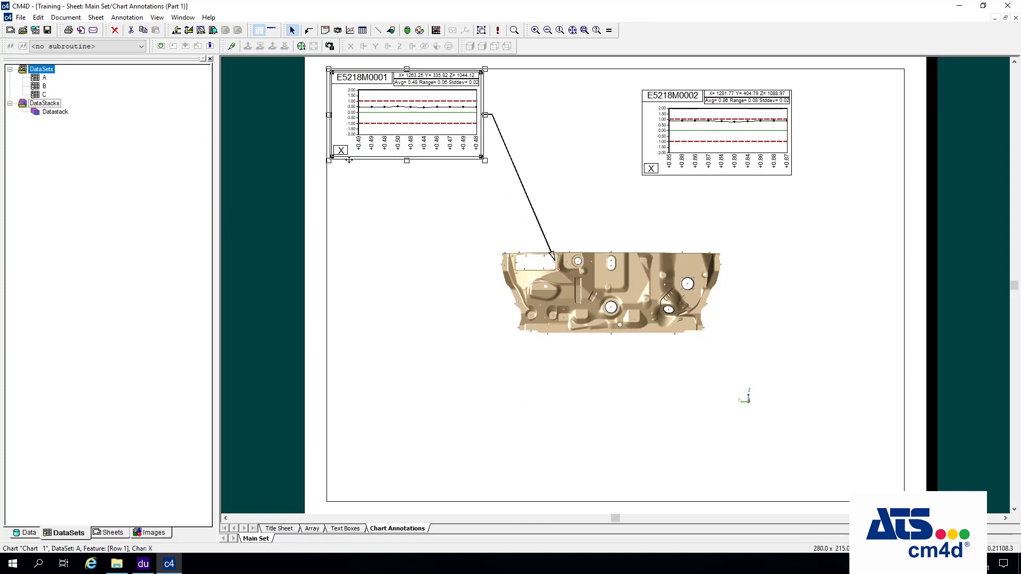
Create a new dataset named 'Graph Data' from the DataSets list
{"action": "right_click", "coordinate": [41, 70]}
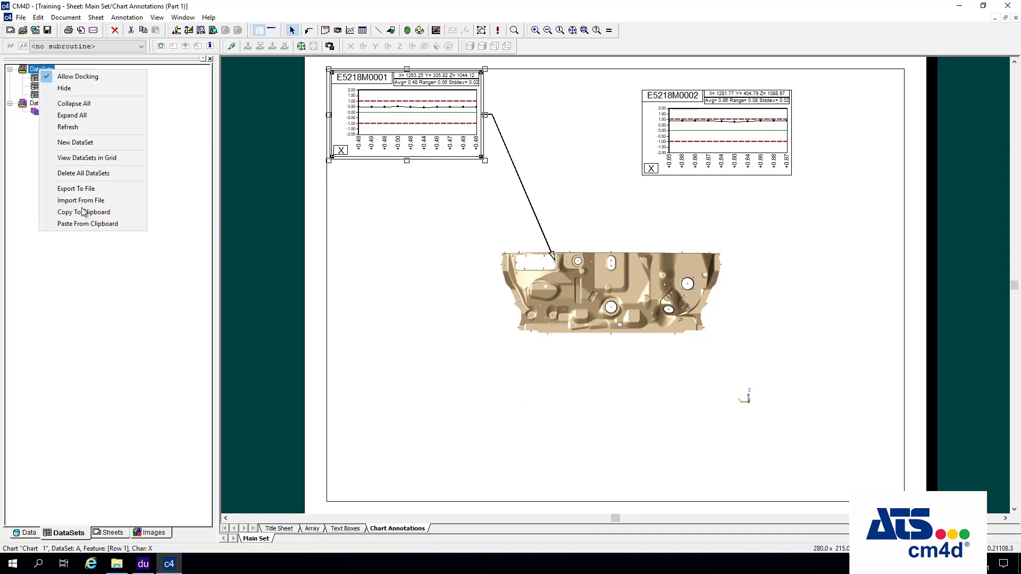
{"action": "left_click", "coordinate": [75, 143]}
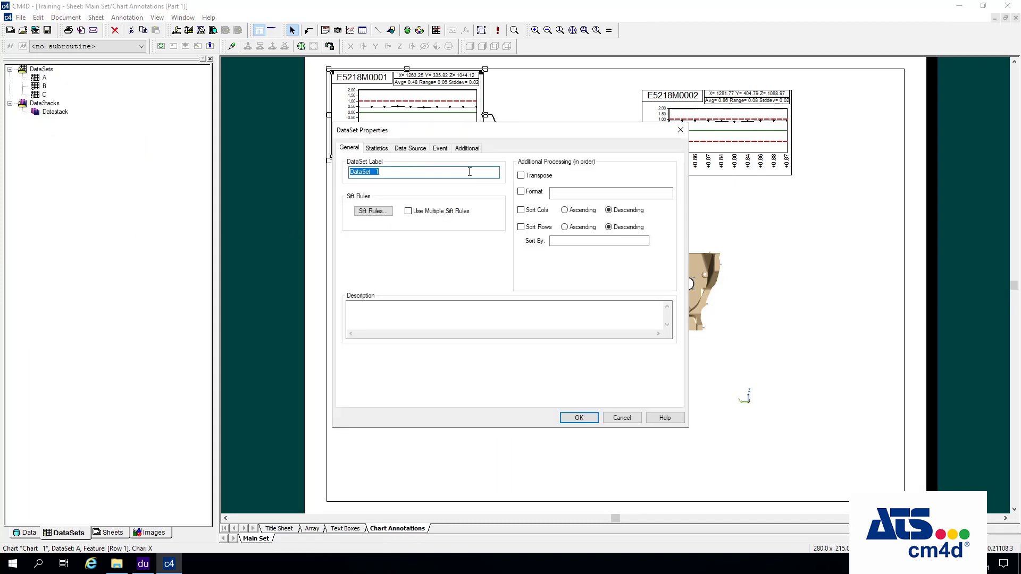
{"action": "type", "text": "Graph Data"}
Set its sift rules: exclude Hole Secondary, include Surface Position and Surface Primary
{"action": "left_click", "coordinate": [384, 211]}
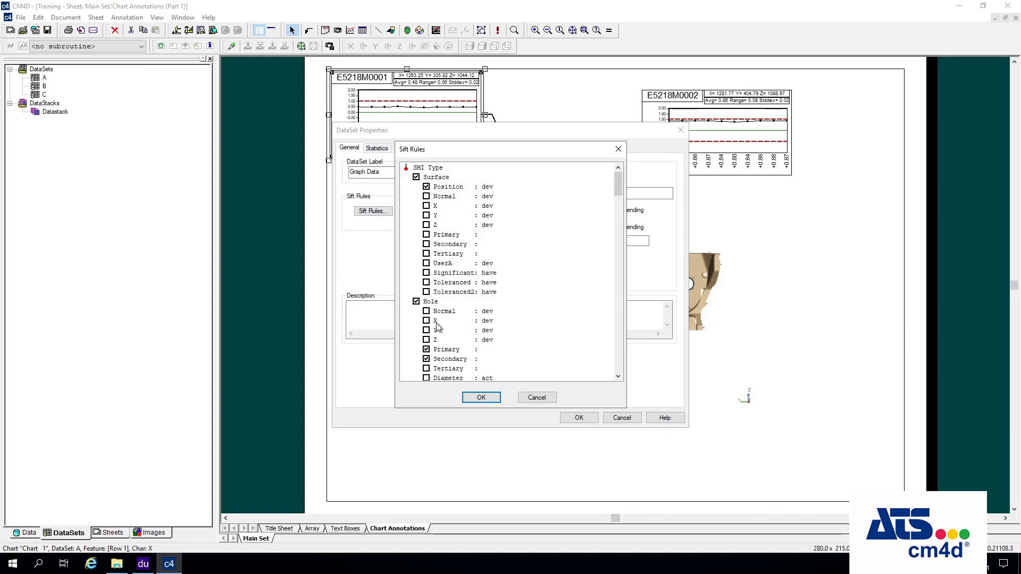
{"action": "left_click", "coordinate": [427, 360]}
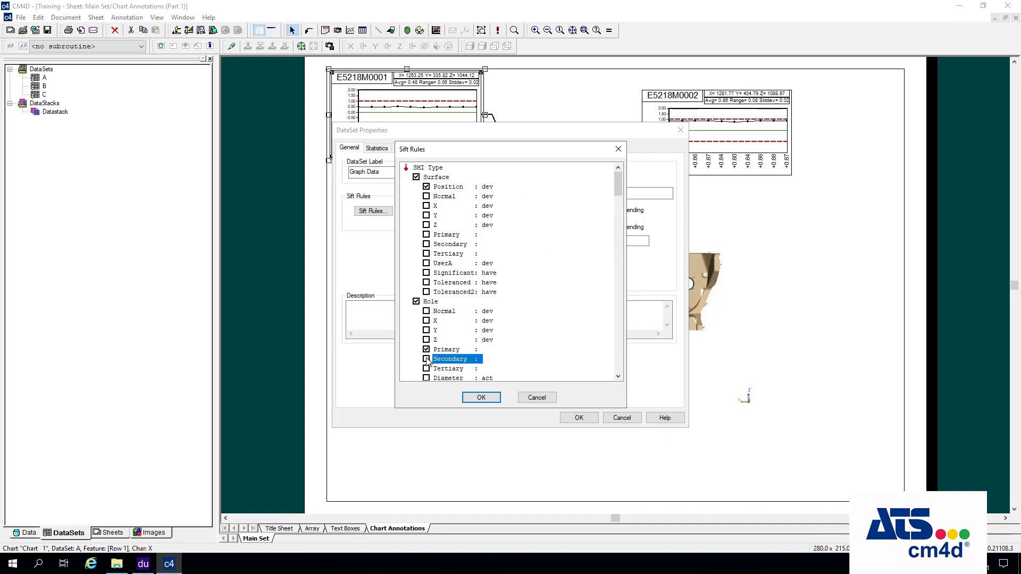
{"action": "left_click", "coordinate": [427, 187]}
{"action": "left_click", "coordinate": [427, 207]}
{"action": "left_click", "coordinate": [427, 235]}
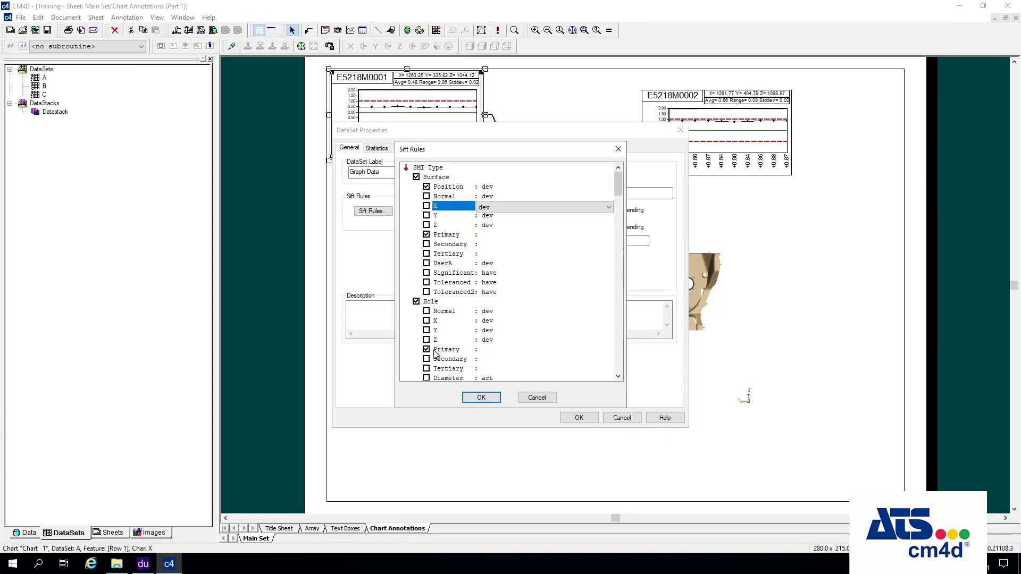
{"action": "left_click", "coordinate": [481, 398]}
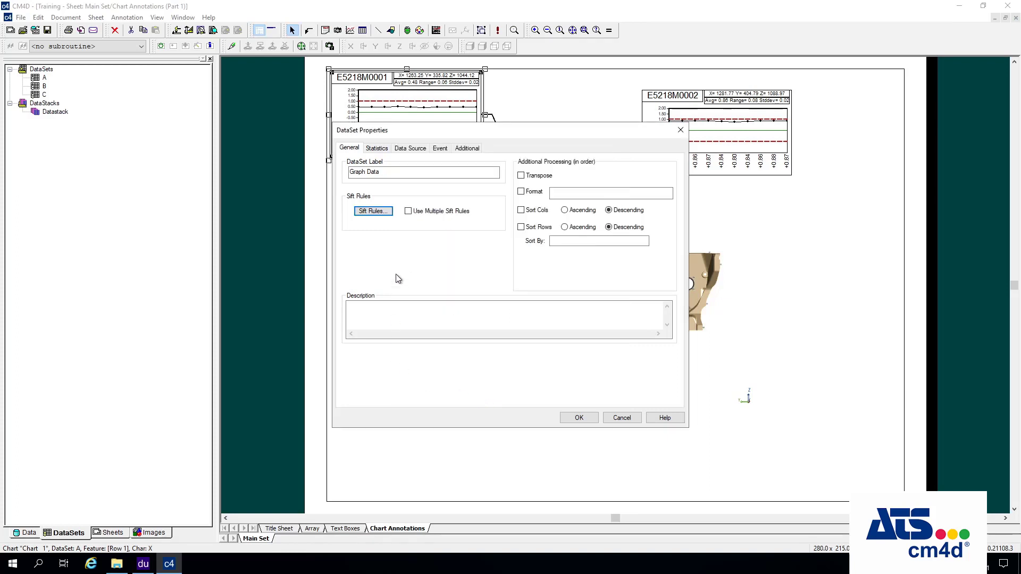
Set the Graph Data dataset's source to All Features (In Query) from query Part 1
{"action": "left_click", "coordinate": [411, 149]}
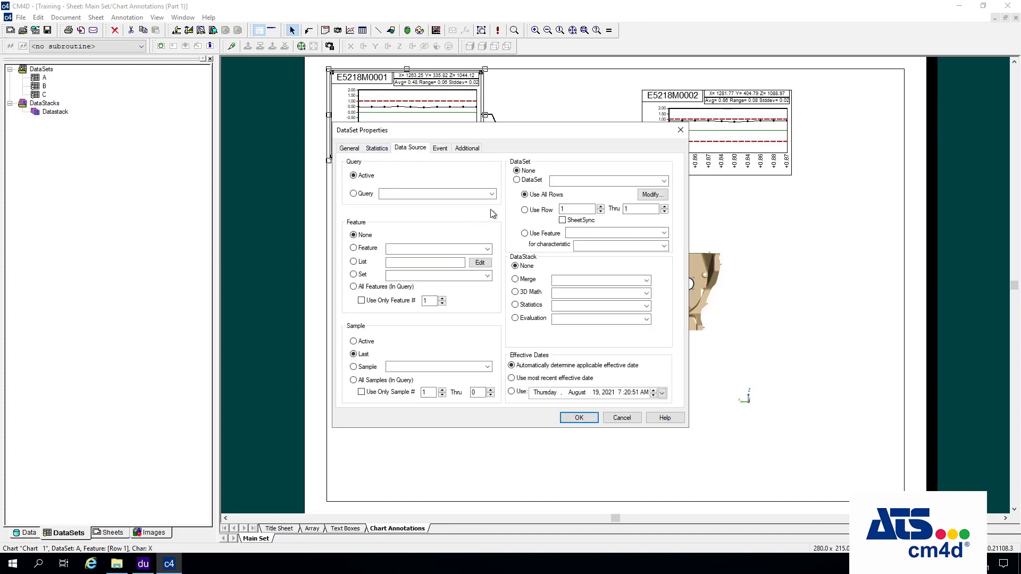
{"action": "left_click", "coordinate": [363, 287]}
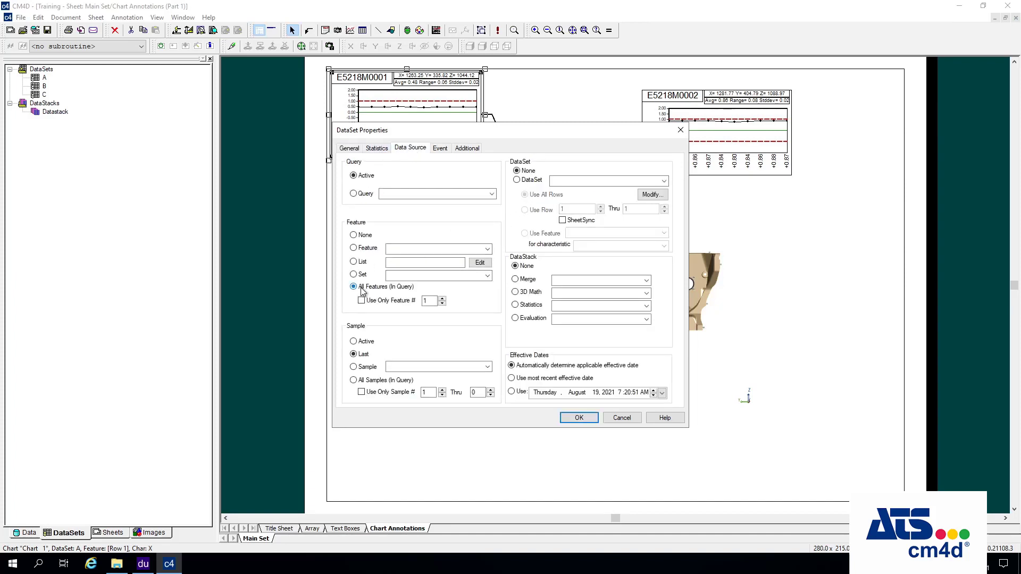
{"action": "left_click", "coordinate": [354, 194]}
{"action": "left_click", "coordinate": [491, 193]}
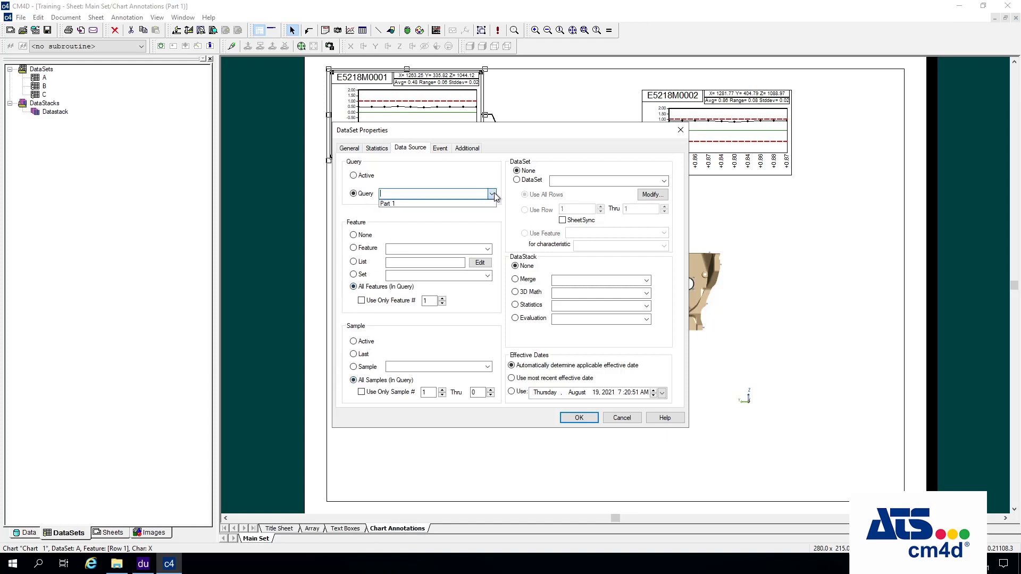
{"action": "left_click", "coordinate": [419, 208]}
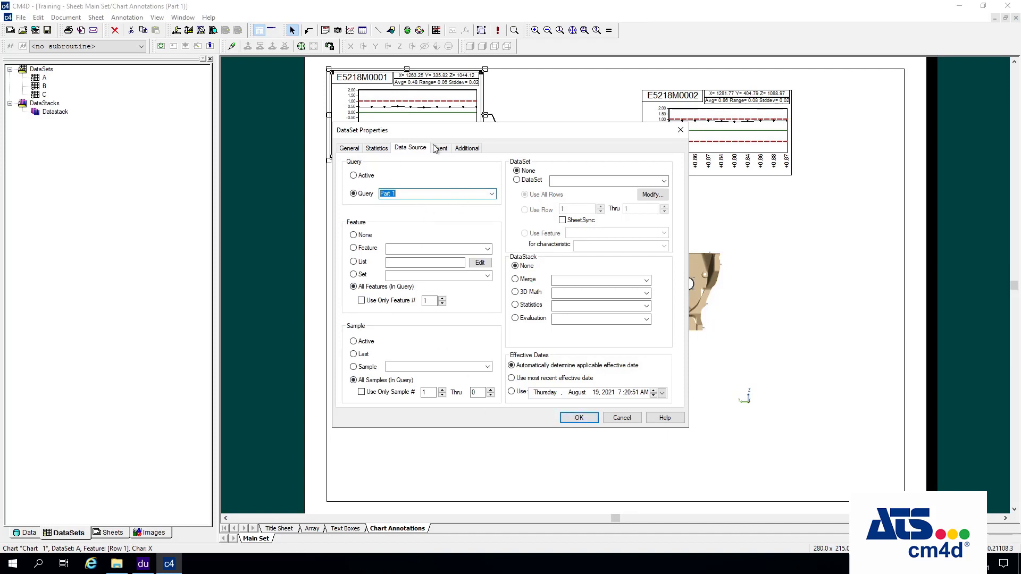
{"action": "left_click", "coordinate": [579, 418]}
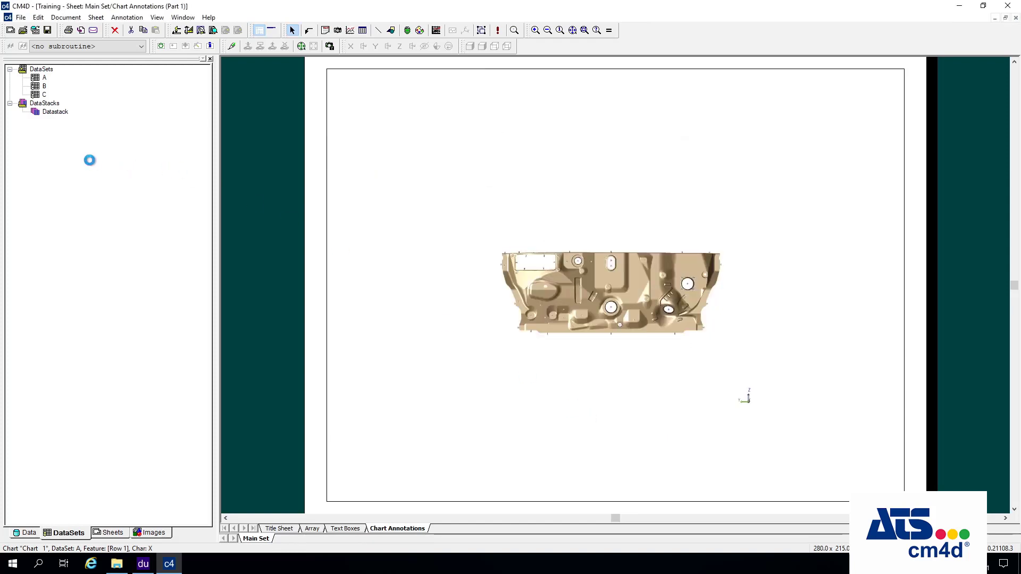
Create a new sheet labelled 'Graph Annotations' under the Main Set
{"action": "left_click", "coordinate": [64, 104]}
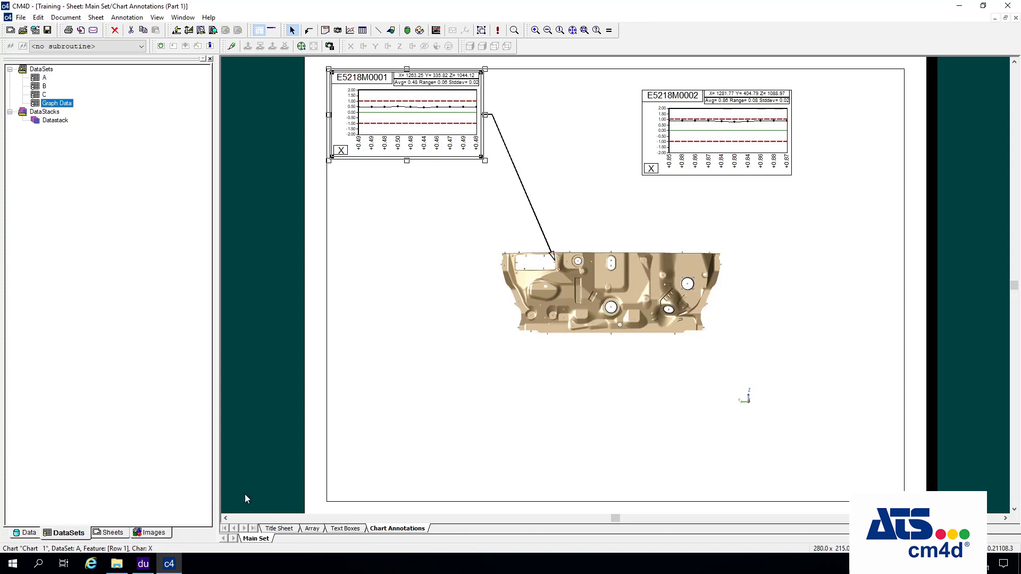
{"action": "left_click", "coordinate": [111, 533]}
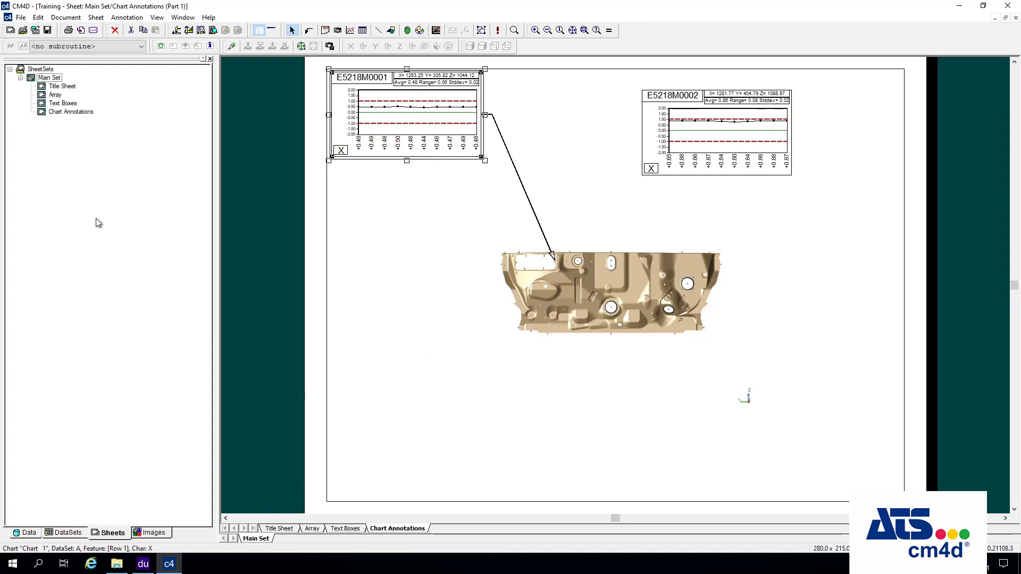
{"action": "right_click", "coordinate": [50, 79]}
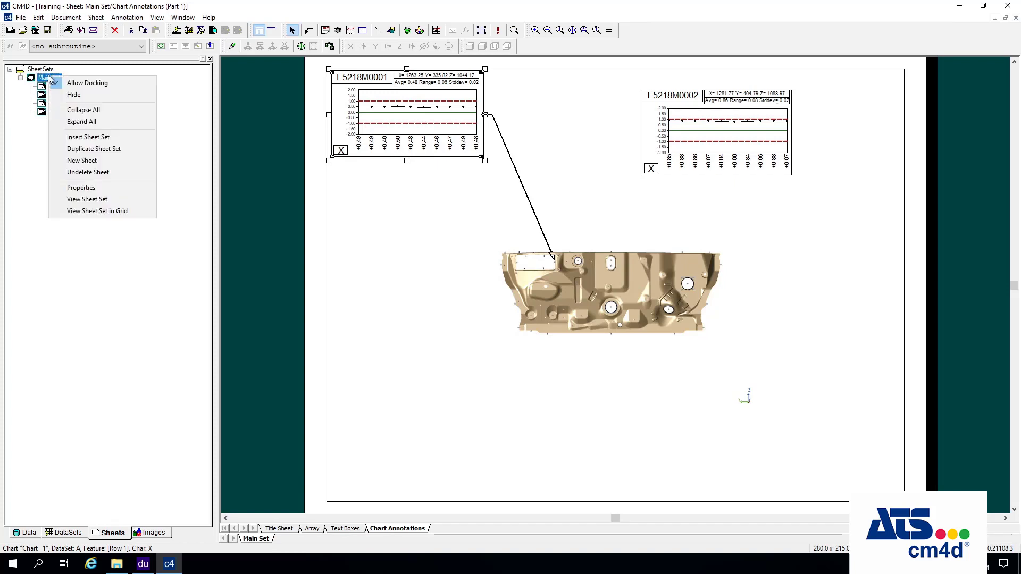
{"action": "left_click", "coordinate": [85, 161]}
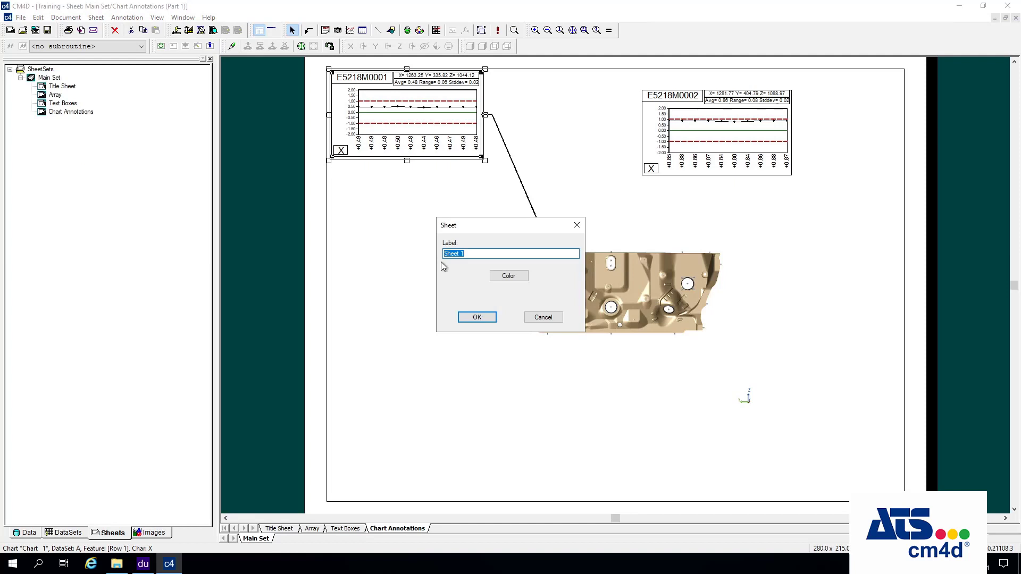
{"action": "type", "text": "Graph Annotations"}
{"action": "left_click", "coordinate": [486, 318]}
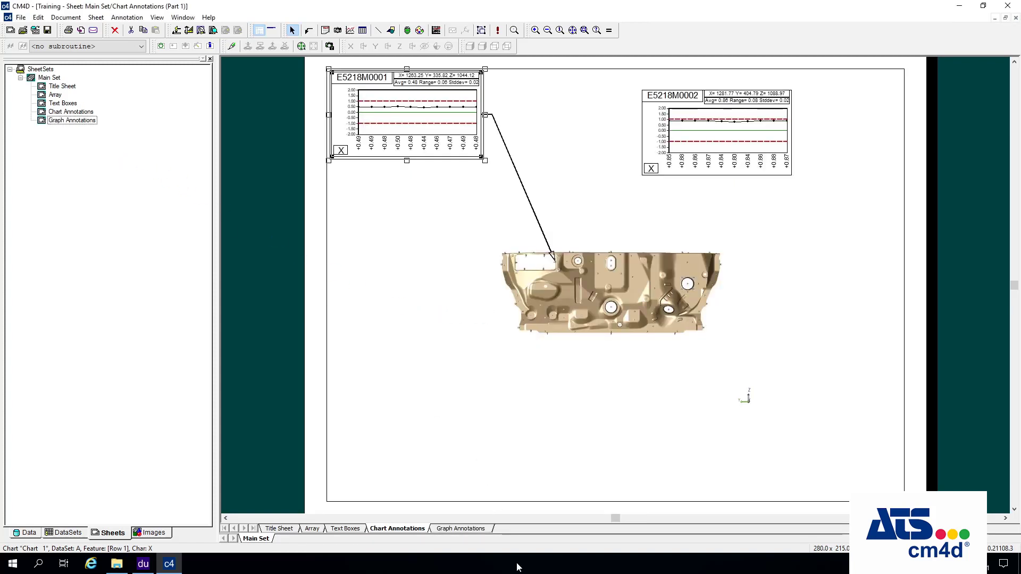
Append ' - Box and Whisker' to the Graph Annotations sheet's label
{"action": "left_click", "coordinate": [486, 530]}
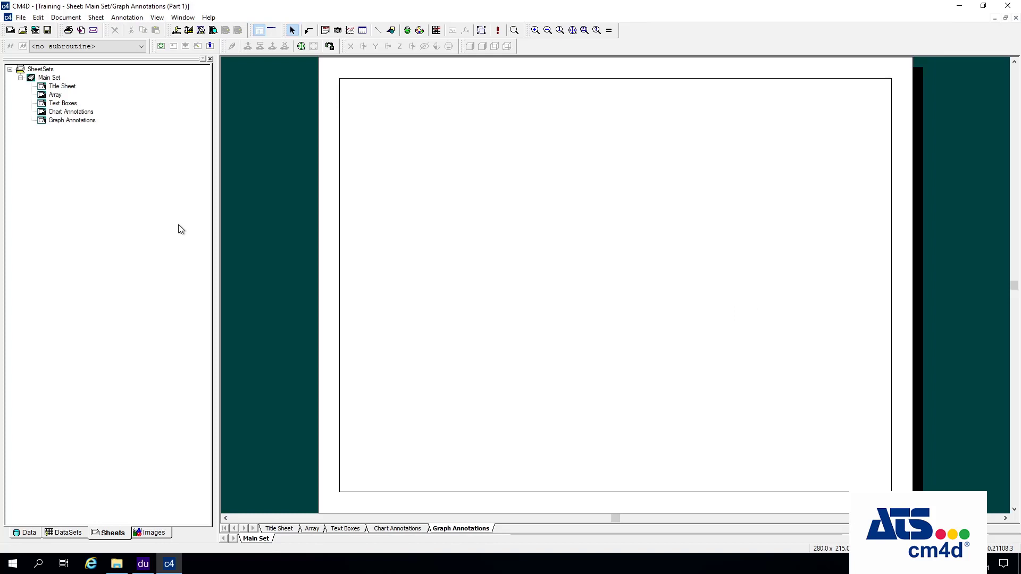
{"action": "left_click", "coordinate": [77, 121]}
{"action": "double_click", "coordinate": [60, 122]}
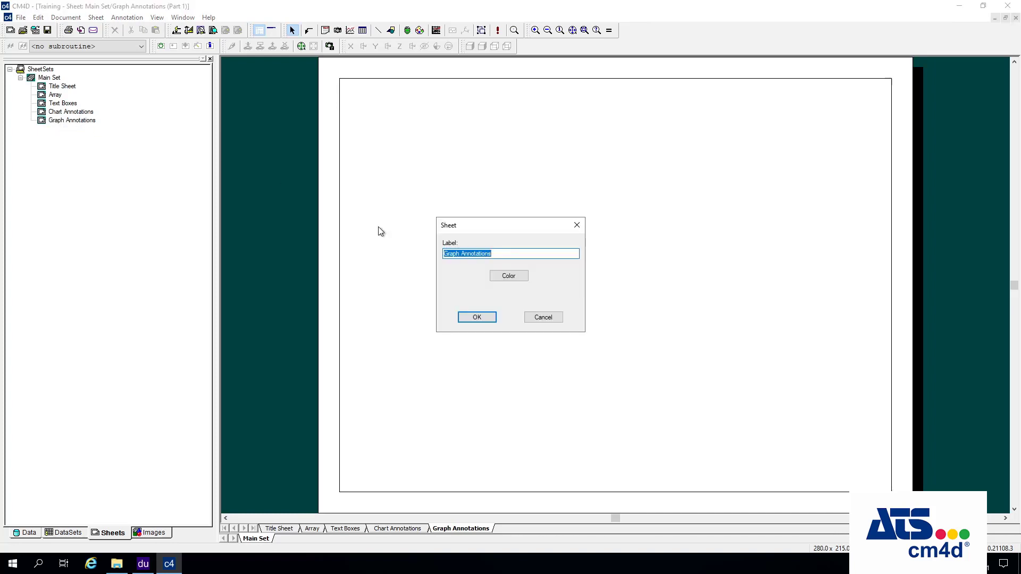
{"action": "left_click", "coordinate": [508, 254]}
{"action": "type", "text": "- Box and Whisker"}
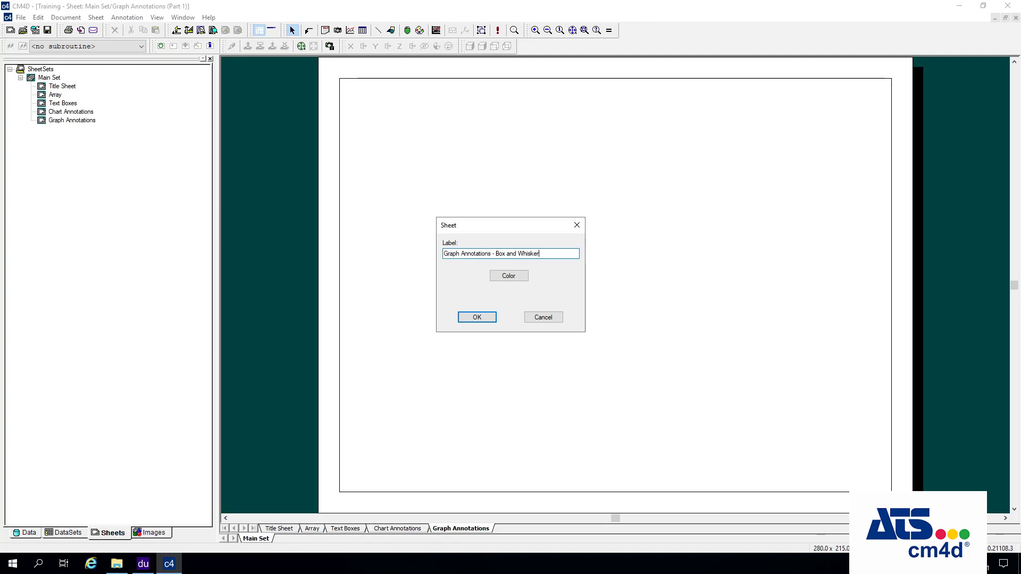
{"action": "left_click", "coordinate": [475, 318]}
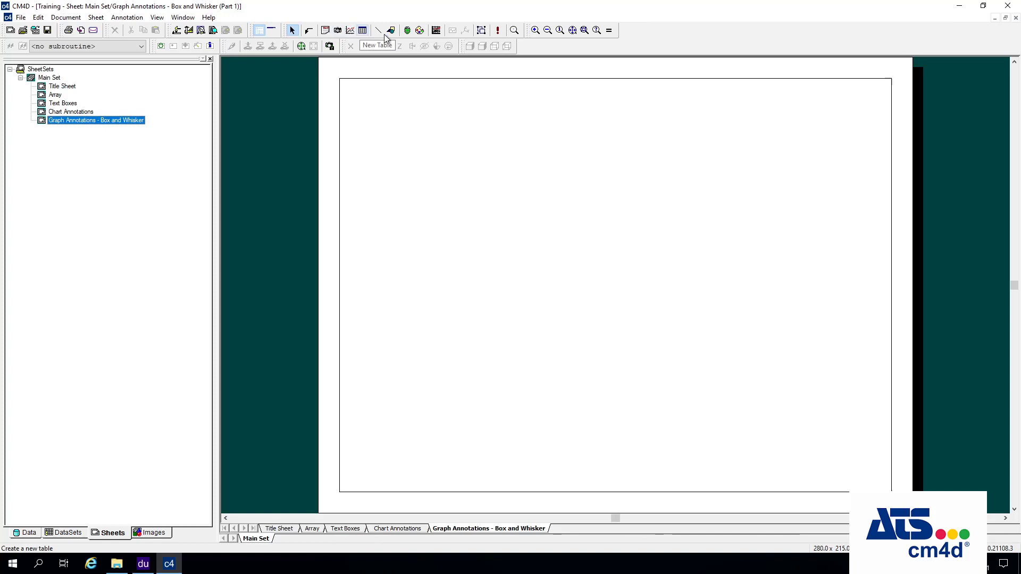
Drag out a new blank graph spanning most of the Box and Whisker sheet
{"action": "left_click", "coordinate": [439, 32]}
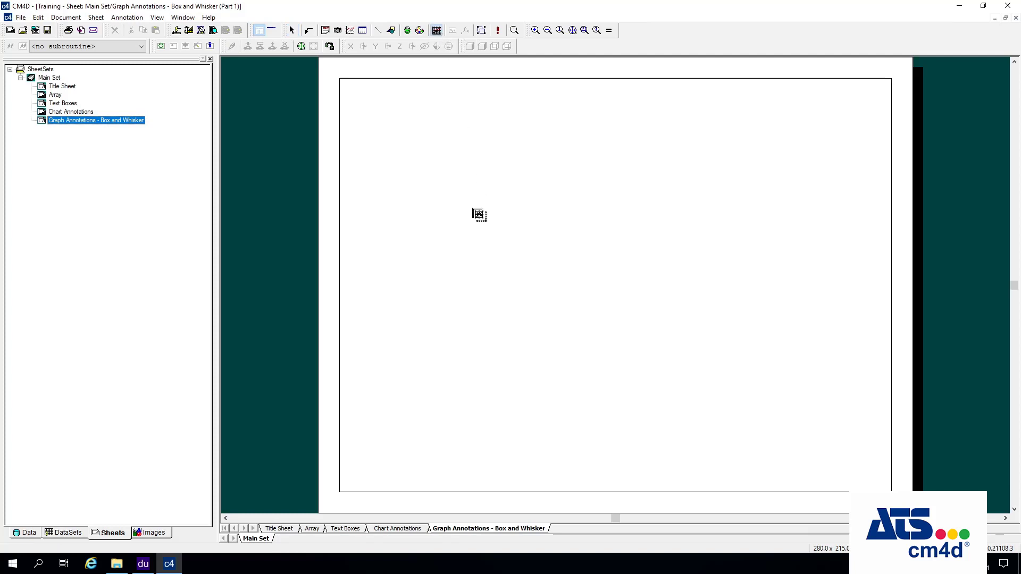
{"action": "left_click_drag", "start_coordinate": [353, 122], "coordinate": [873, 424]}
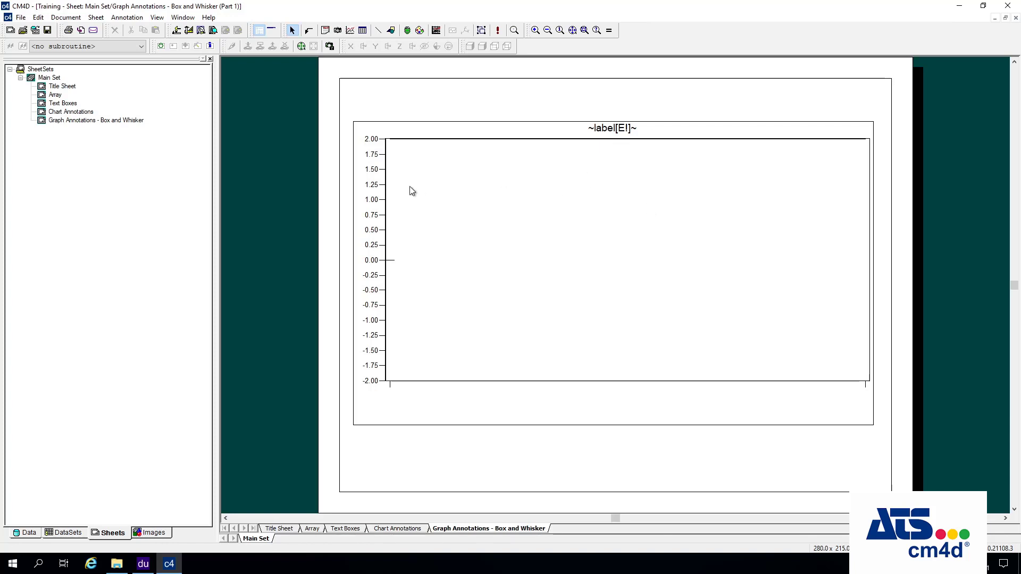
{"action": "right_click", "coordinate": [485, 197]}
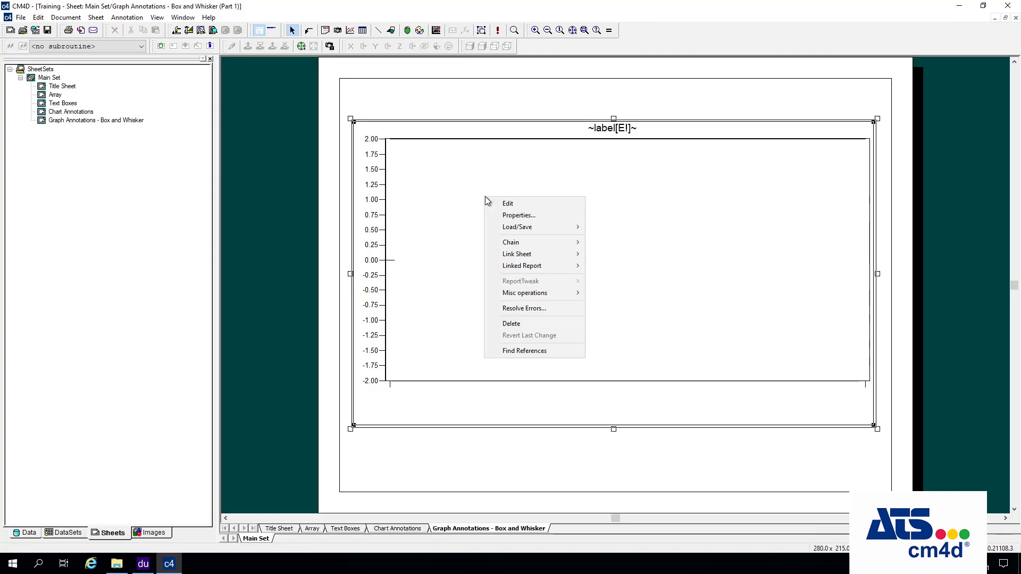
Set the graph type to Box & Whisker and its data source to DataSet Graph Data
{"action": "left_click", "coordinate": [537, 216]}
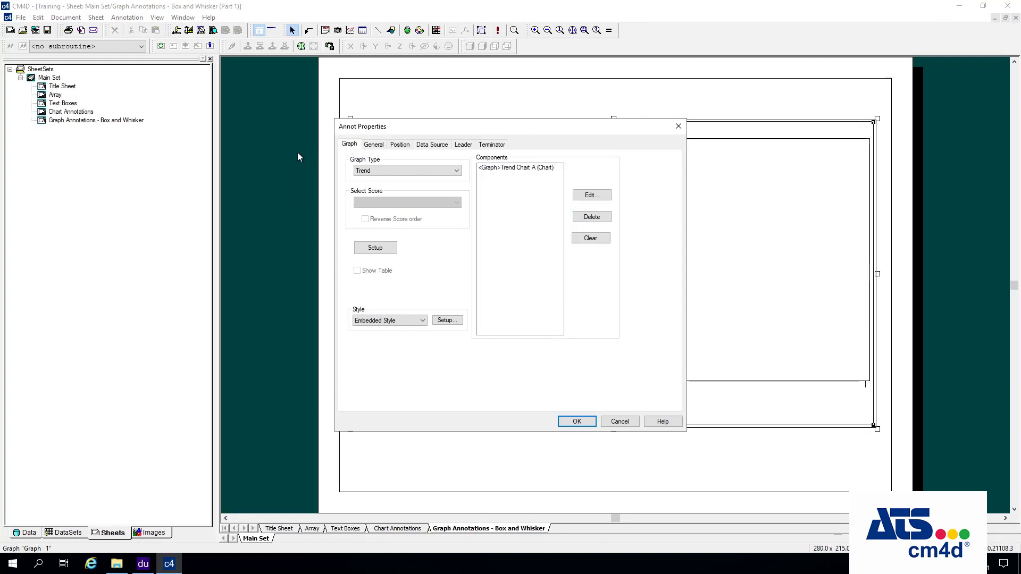
{"action": "left_click", "coordinate": [447, 171]}
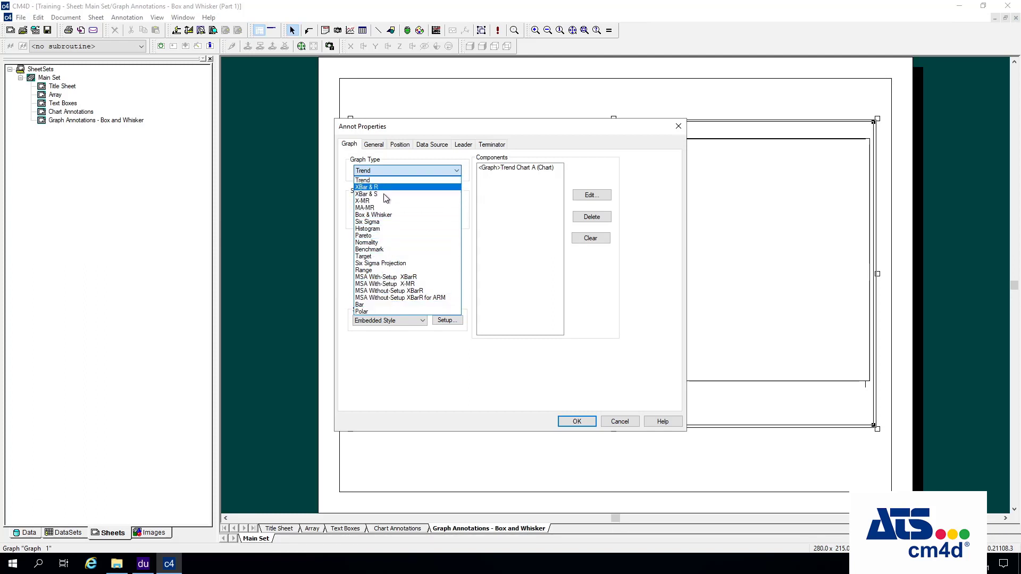
{"action": "left_click", "coordinate": [381, 216]}
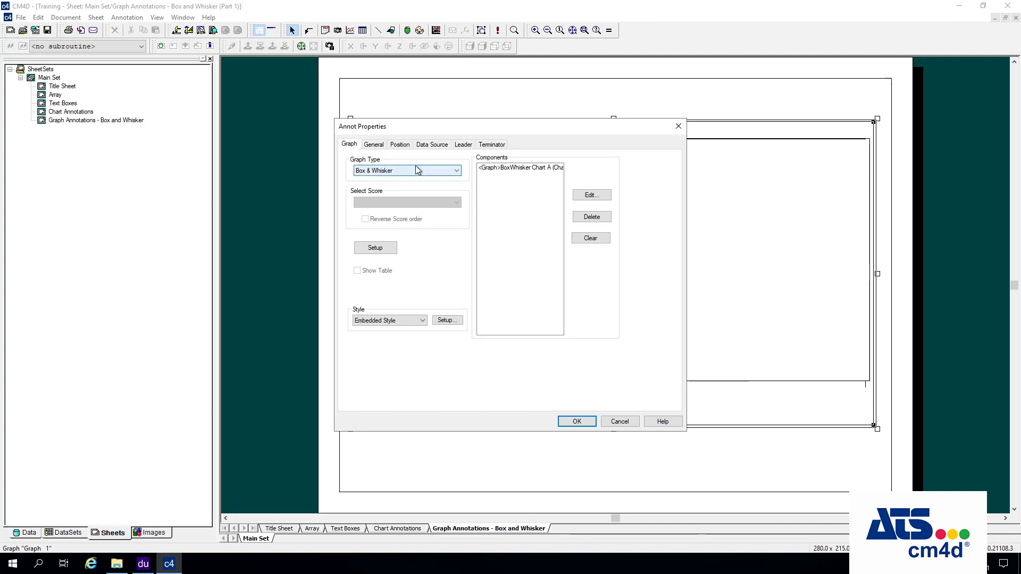
{"action": "left_click", "coordinate": [433, 144]}
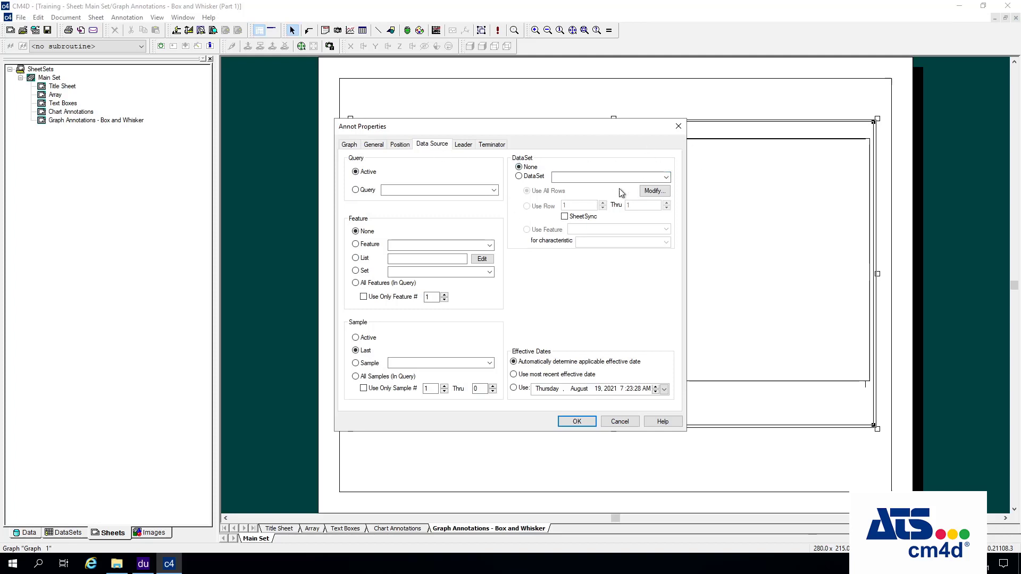
{"action": "left_click", "coordinate": [666, 177]}
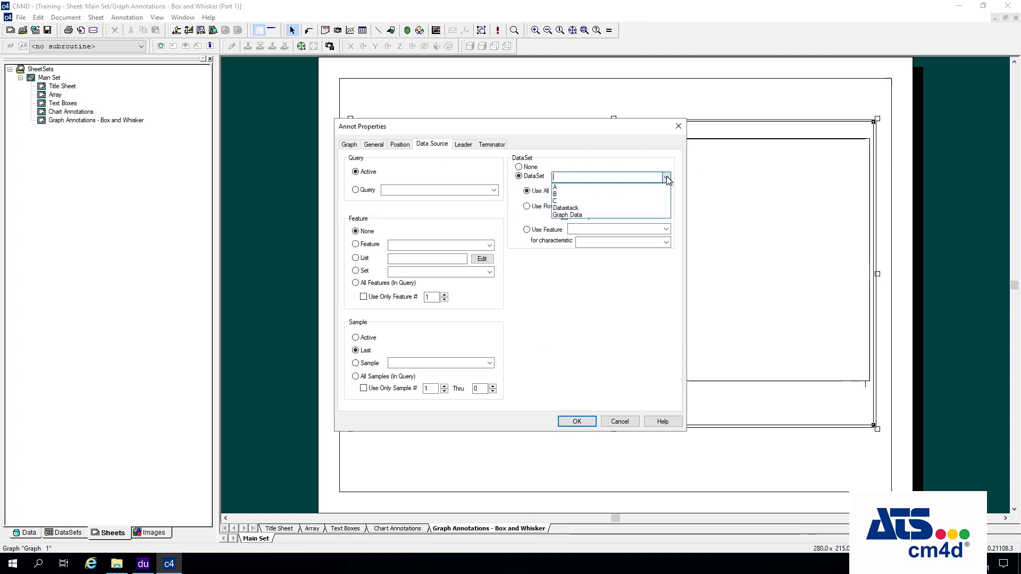
{"action": "left_click", "coordinate": [573, 216]}
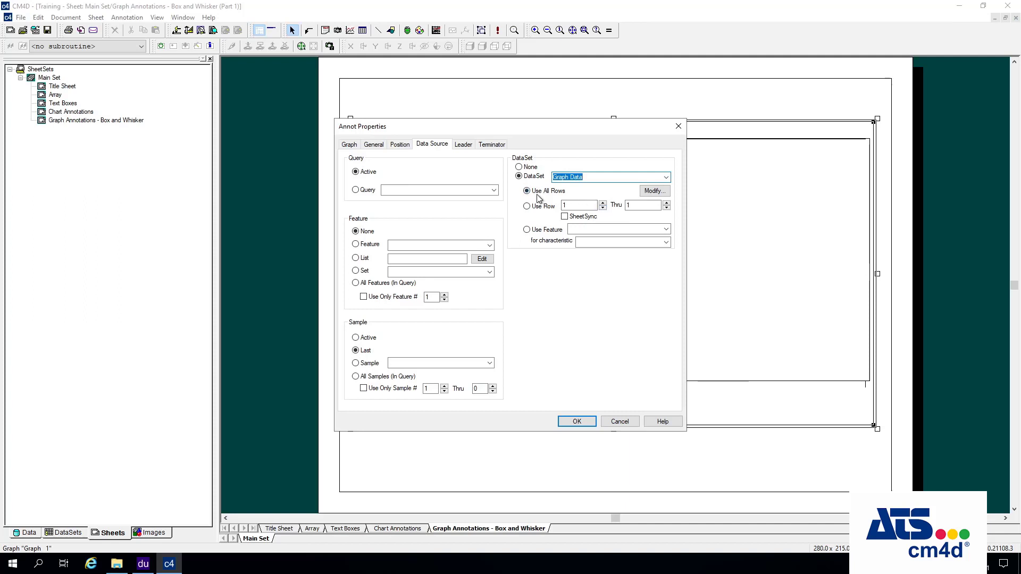
{"action": "left_click", "coordinate": [577, 422]}
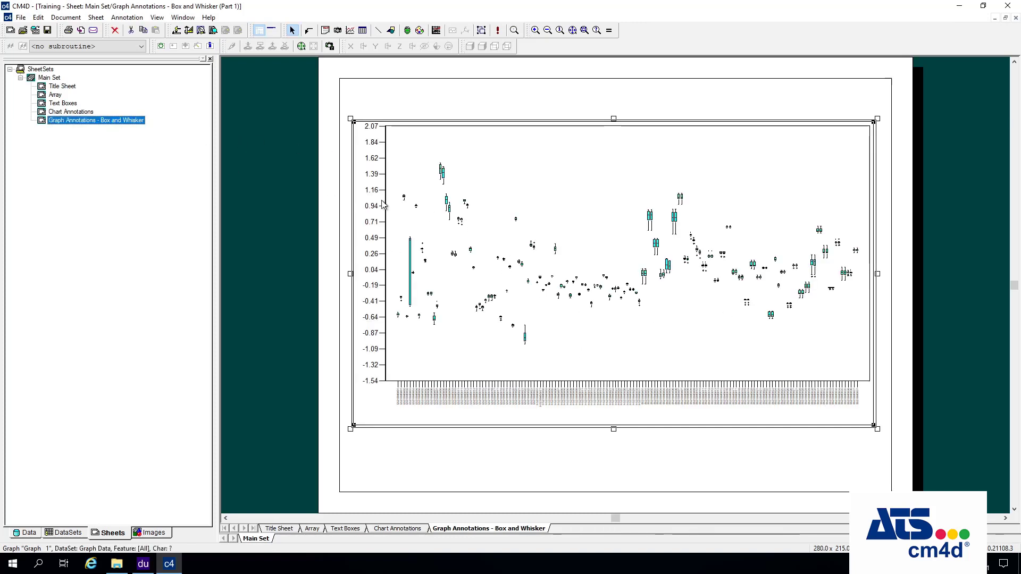
Switch the side panel to the DataSets list and select Graph Data
{"action": "left_click", "coordinate": [78, 536]}
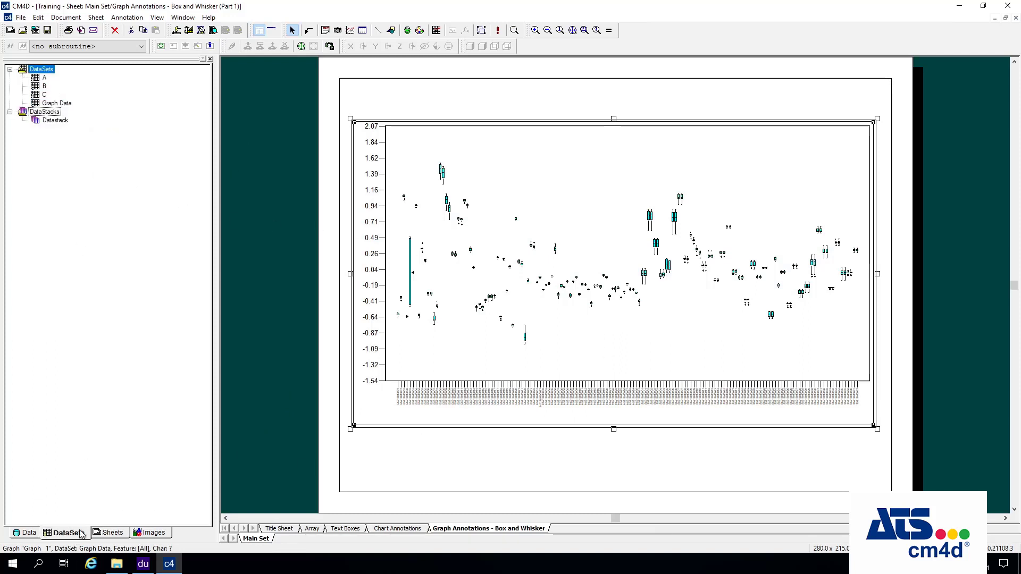
{"action": "left_click", "coordinate": [55, 103]}
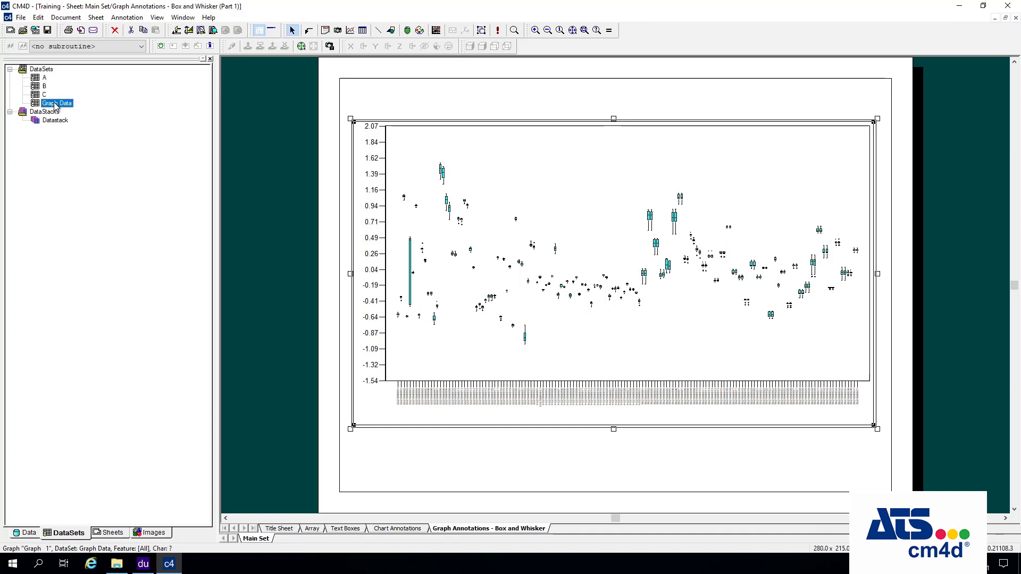
{"action": "right_click", "coordinate": [55, 104]}
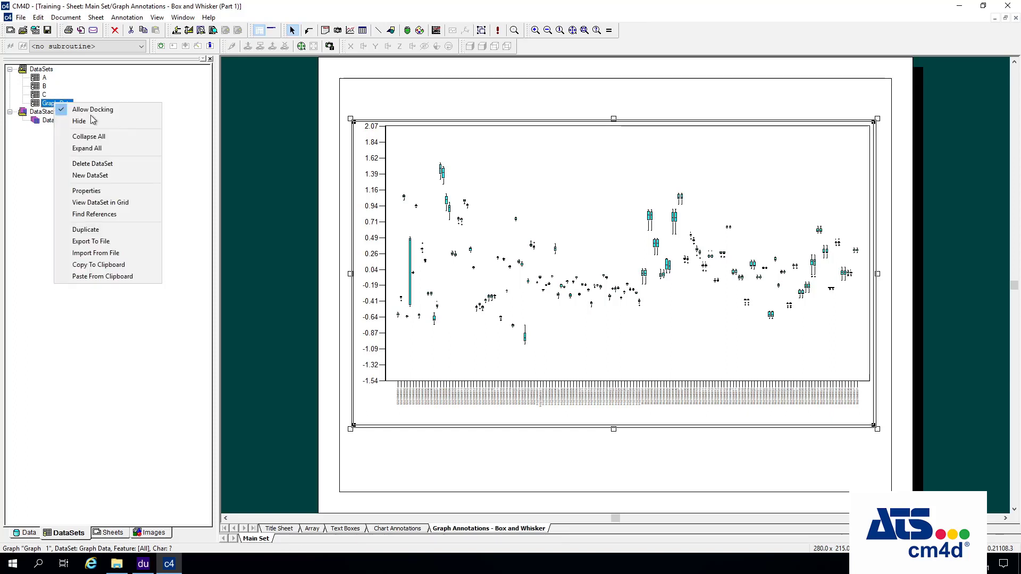
View Graph Data values in the grid and inspect rows 1–2, including Y Coordinate
{"action": "left_click", "coordinate": [123, 202]}
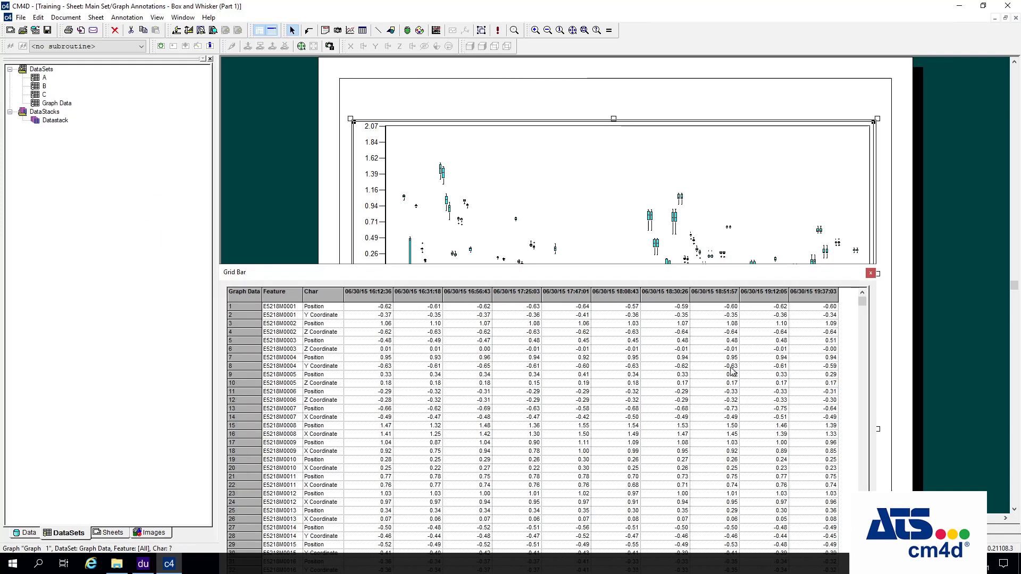
{"action": "left_click_drag", "start_coordinate": [864, 306], "coordinate": [889, 295]}
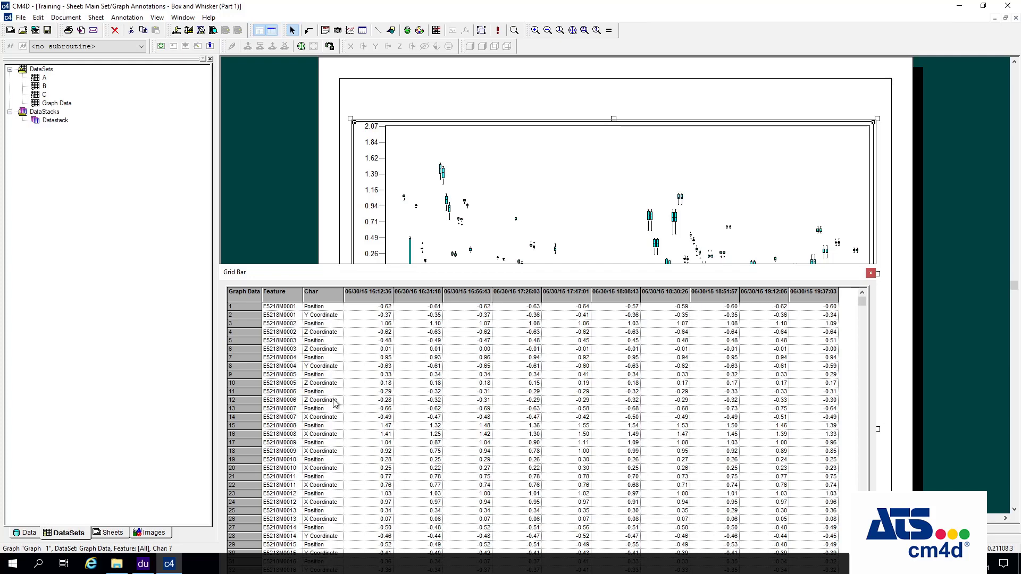
{"action": "left_click", "coordinate": [318, 315]}
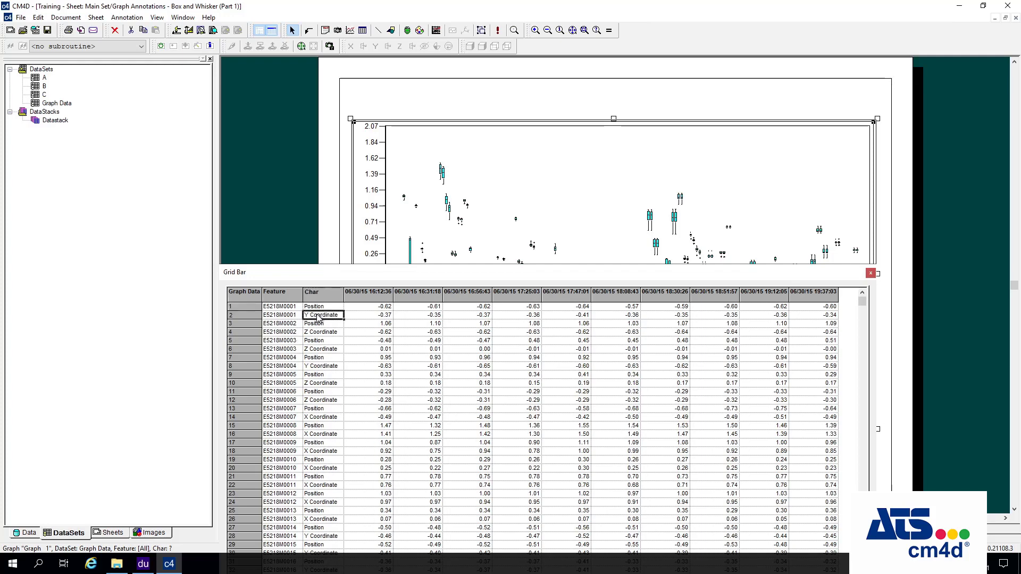
{"action": "left_click", "coordinate": [247, 307]}
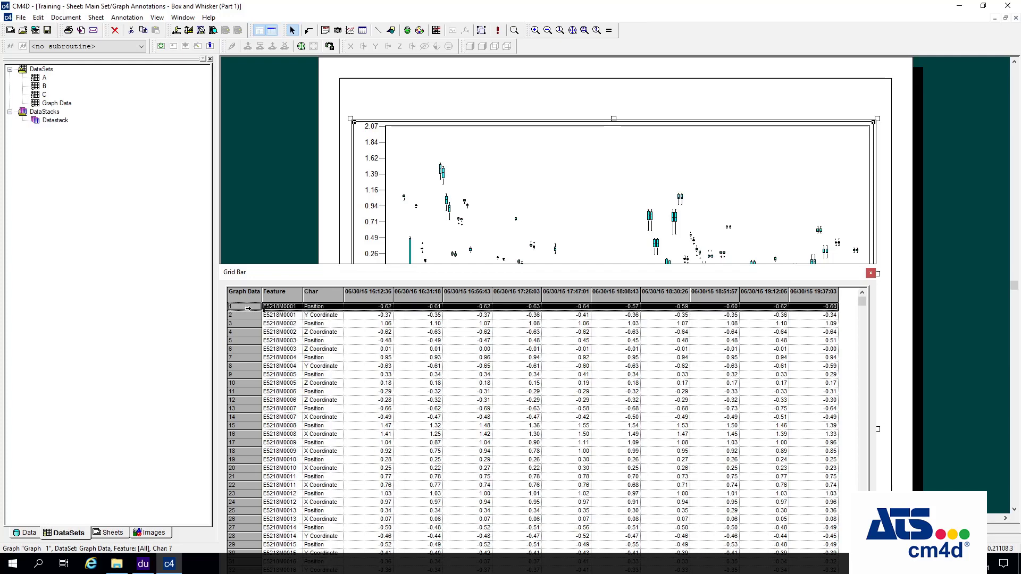
{"action": "left_click", "coordinate": [248, 315], "text": "shift"}
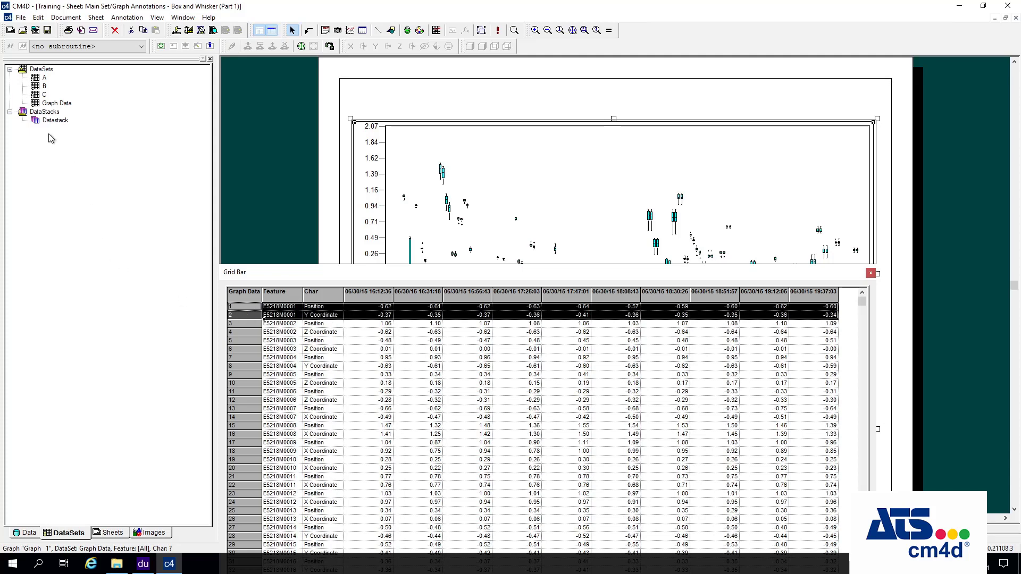
Add a sift rule excluding Position characteristics from Graph Data, then hide the data grid
{"action": "double_click", "coordinate": [57, 103]}
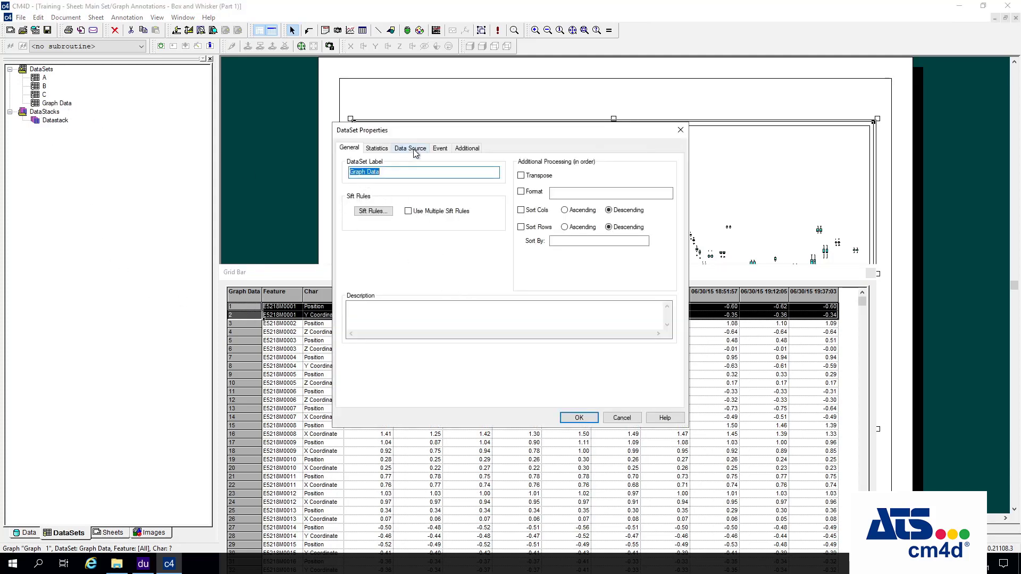
{"action": "left_click", "coordinate": [381, 212]}
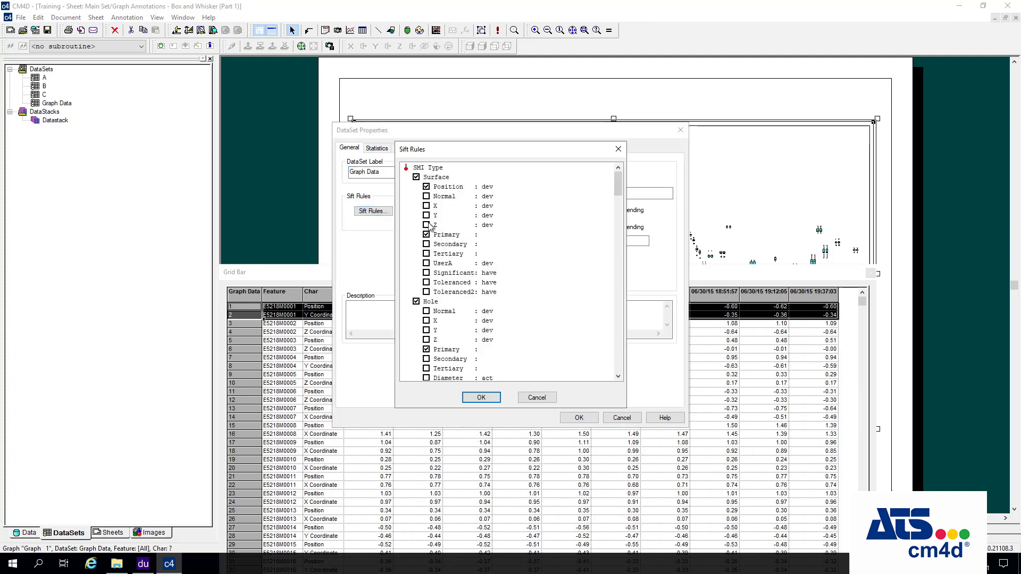
{"action": "left_click", "coordinate": [436, 188]}
{"action": "left_click", "coordinate": [496, 399]}
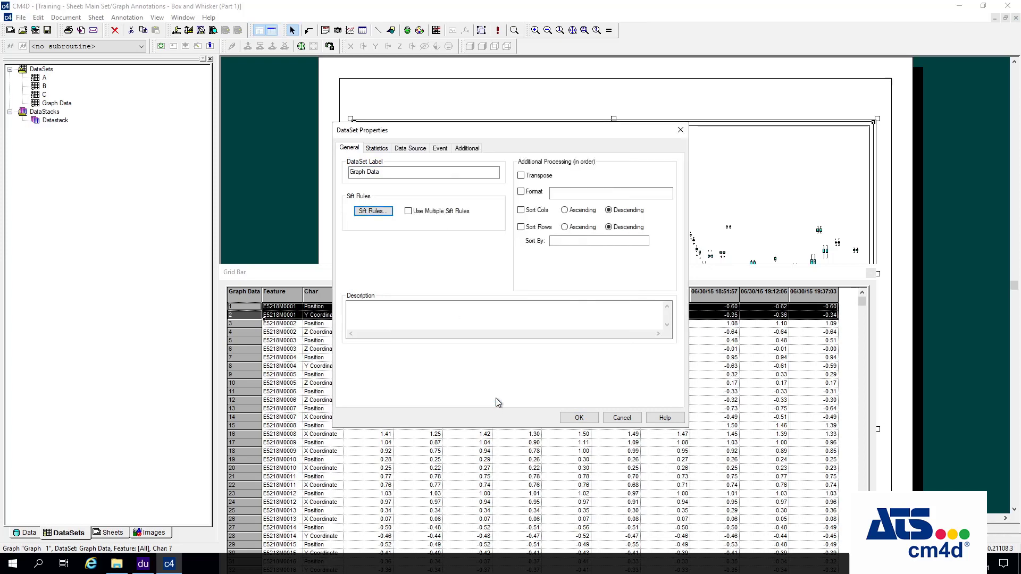
{"action": "left_click", "coordinate": [582, 418]}
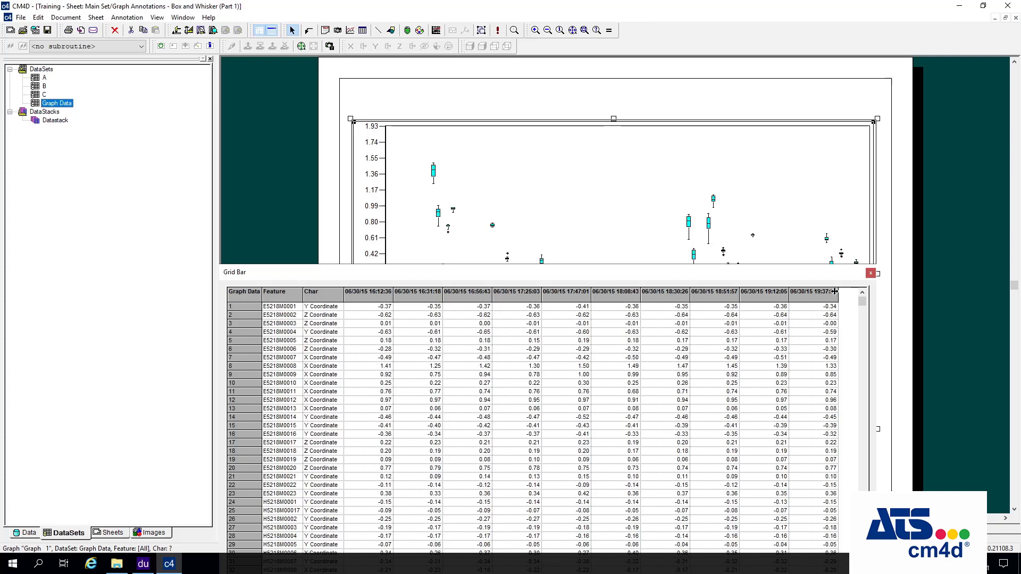
{"action": "left_click", "coordinate": [871, 274]}
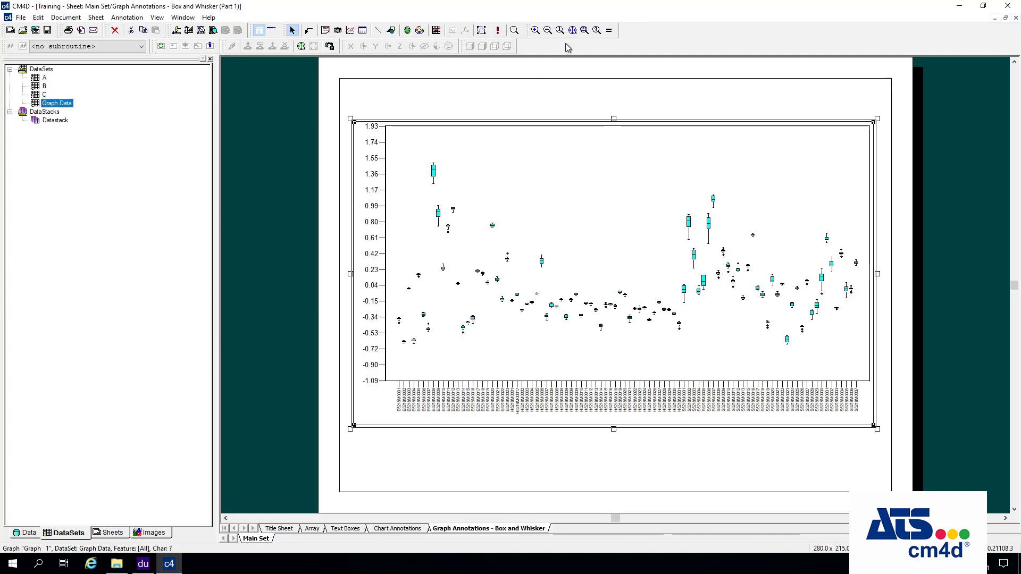
Zoom to fit so the box-and-whisker graph fills the document window
{"action": "left_click", "coordinate": [584, 31]}
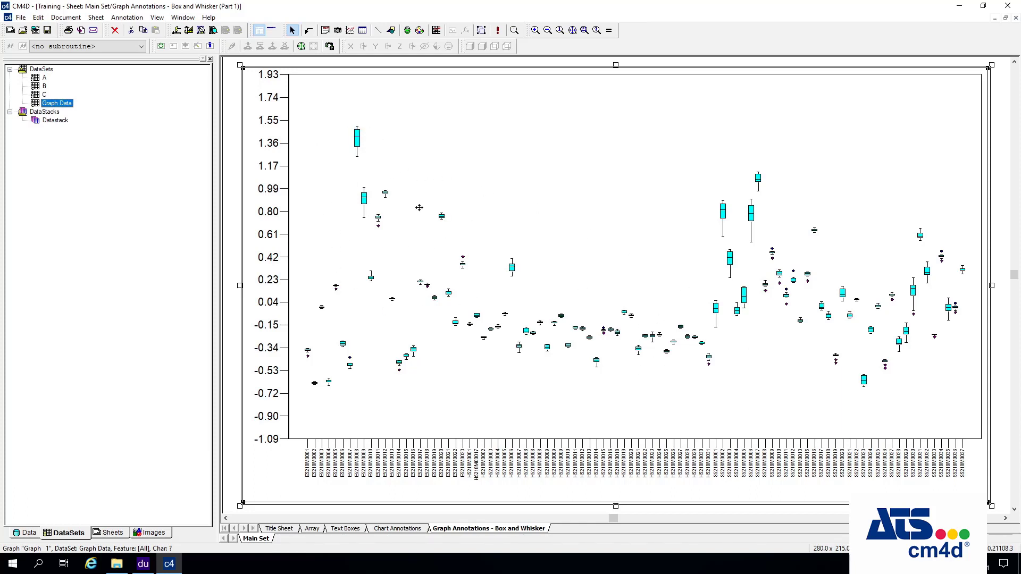
{"action": "right_click", "coordinate": [307, 123]}
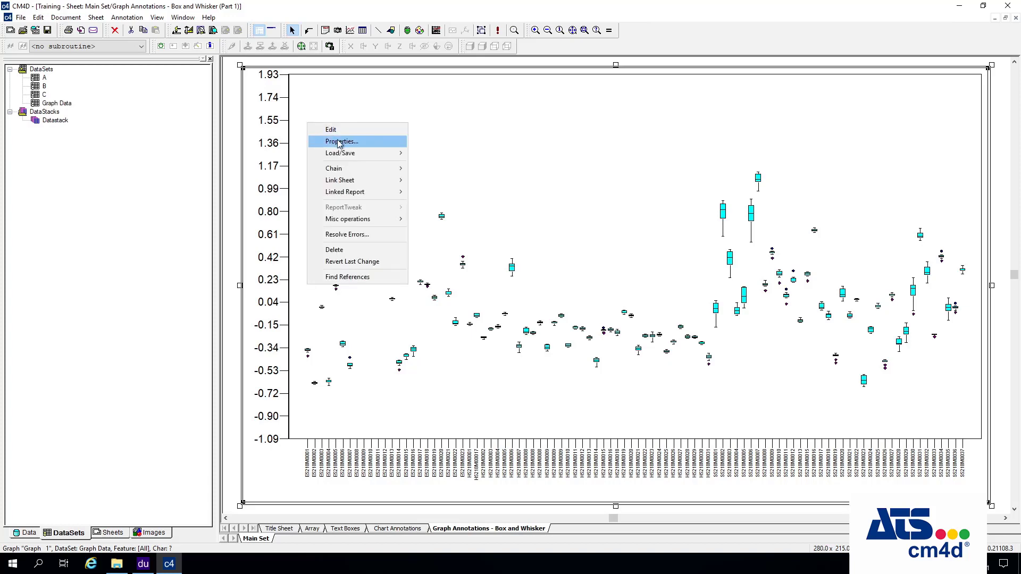
Enable Spec/Control Limits lines in the plot space's Plot Top Area settings
{"action": "left_click", "coordinate": [338, 141]}
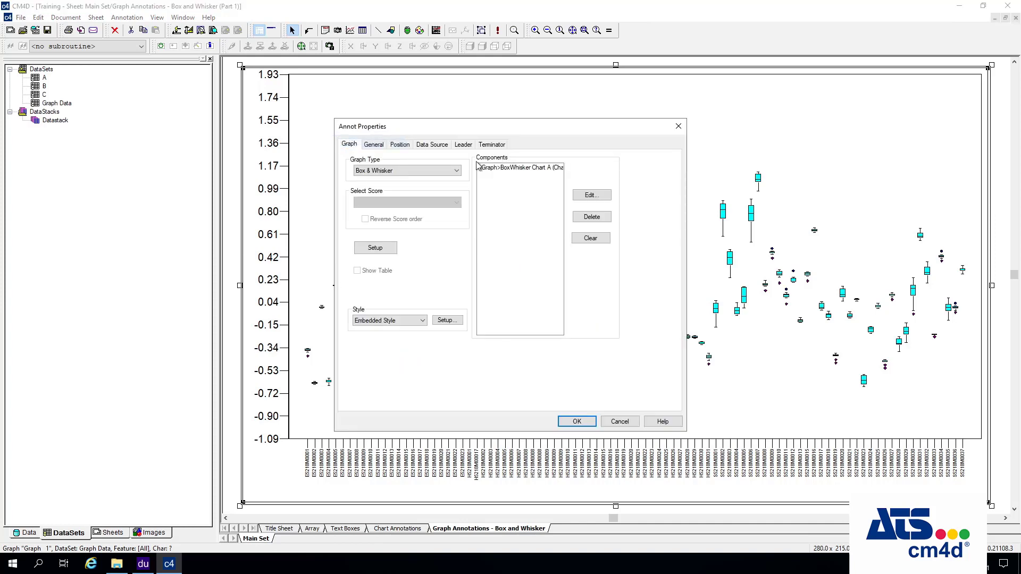
{"action": "left_click", "coordinate": [528, 170]}
{"action": "left_click", "coordinate": [592, 195]}
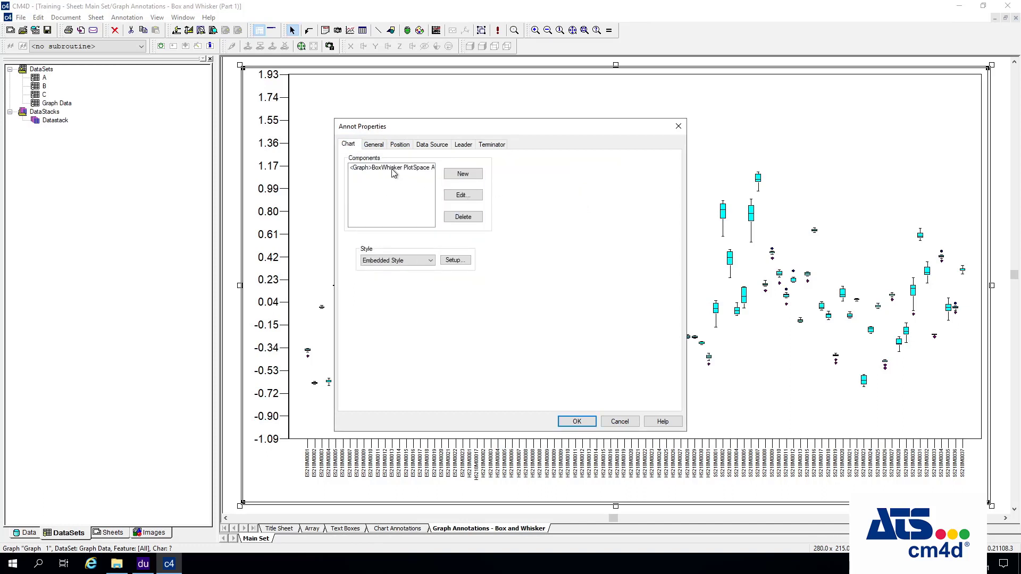
{"action": "left_click", "coordinate": [394, 169]}
{"action": "left_click", "coordinate": [463, 195]}
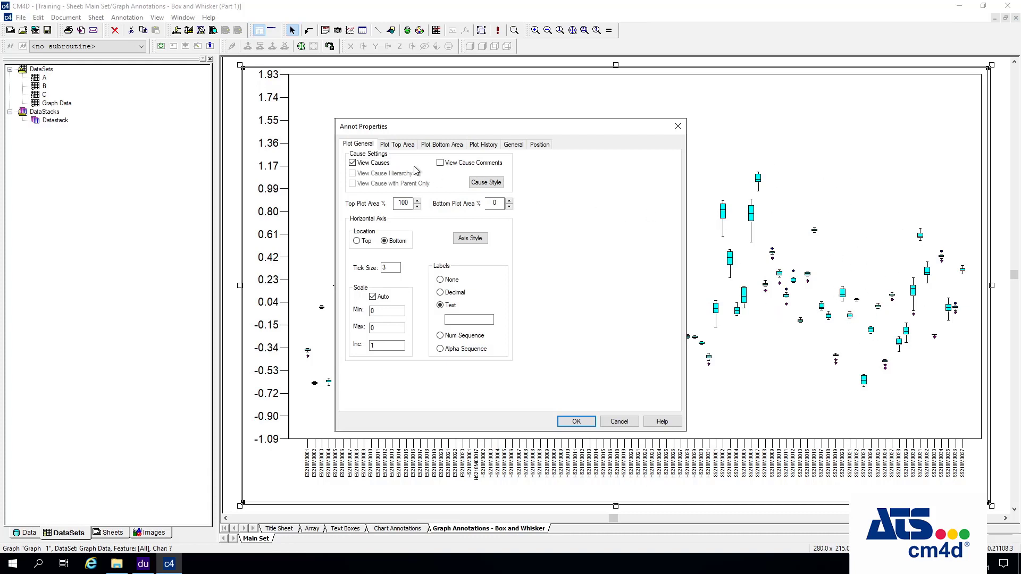
{"action": "left_click", "coordinate": [399, 145]}
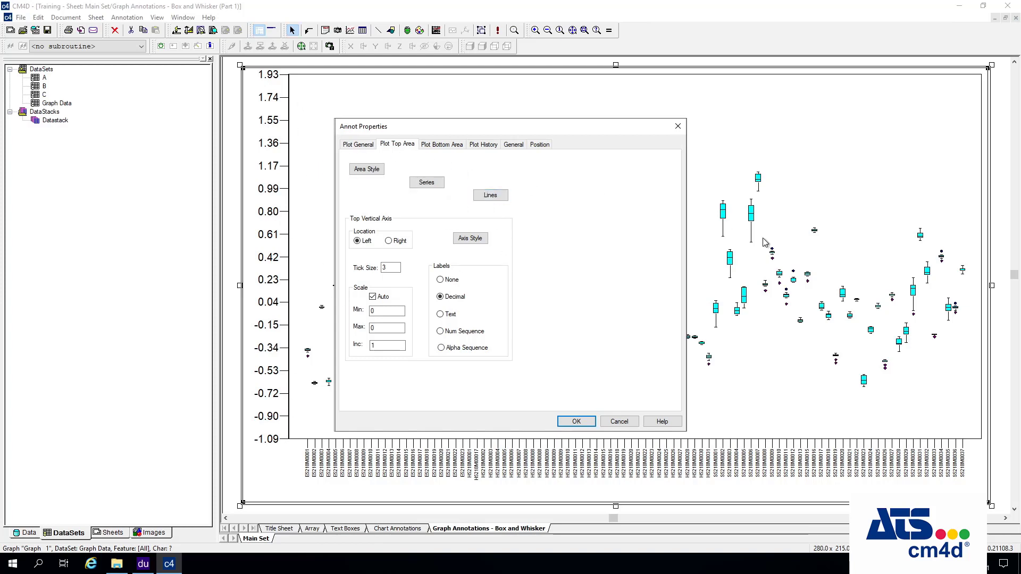
{"action": "left_click", "coordinate": [503, 197]}
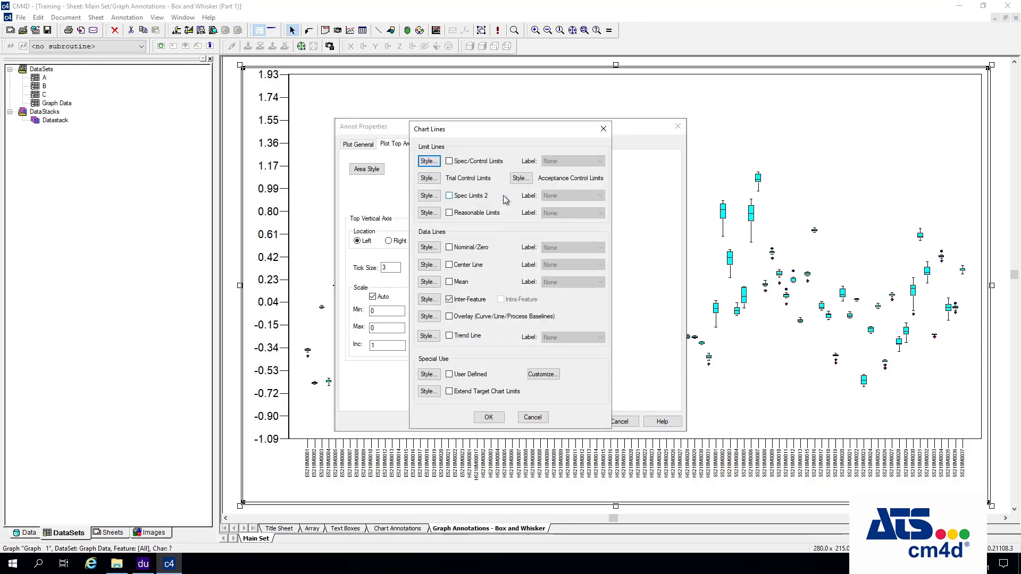
{"action": "left_click", "coordinate": [464, 162]}
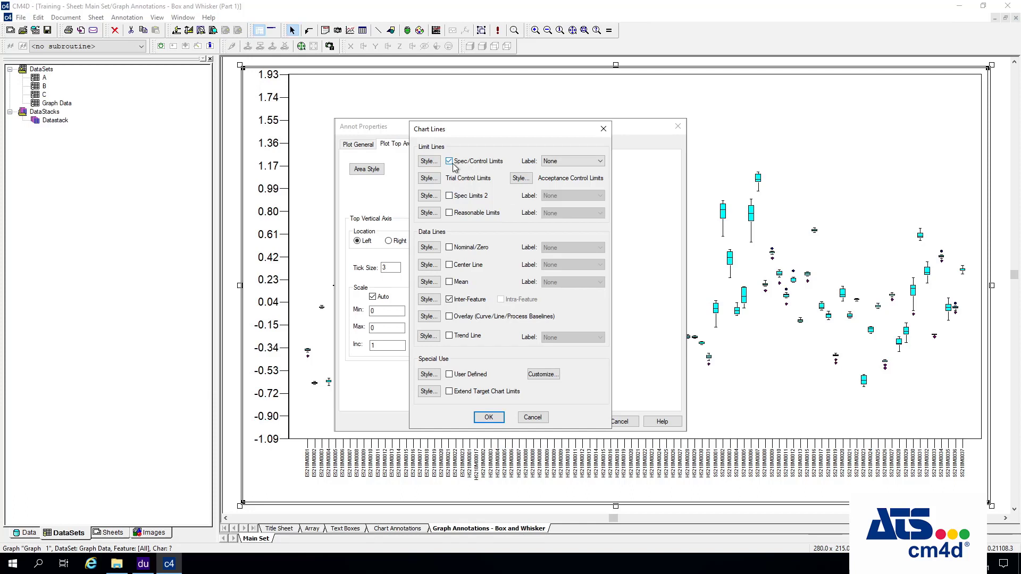
Give the limit lines a red, dashed pen and confirm the nested dialogs
{"action": "left_click", "coordinate": [428, 161]}
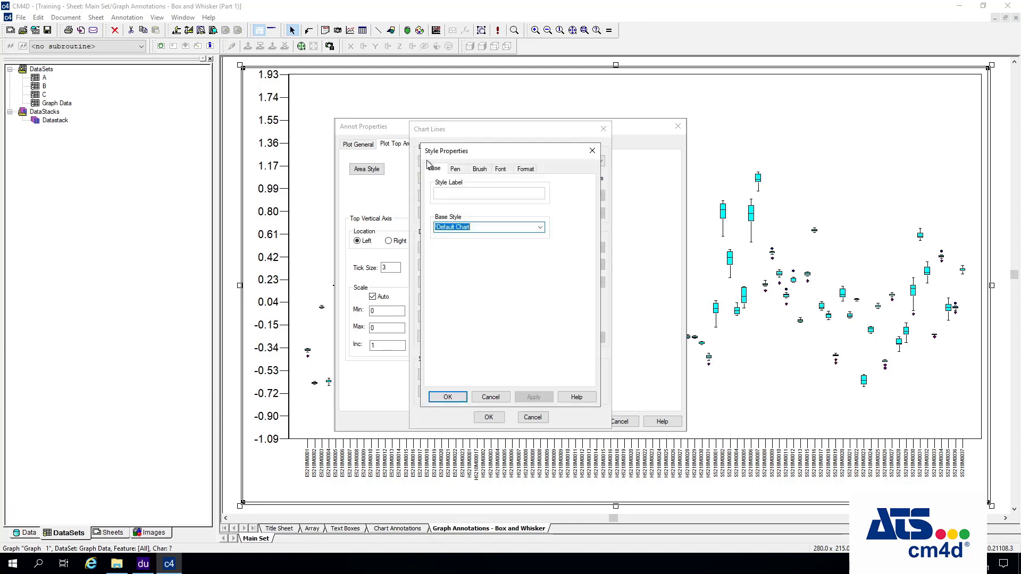
{"action": "left_click", "coordinate": [455, 168]}
{"action": "left_click", "coordinate": [442, 192]}
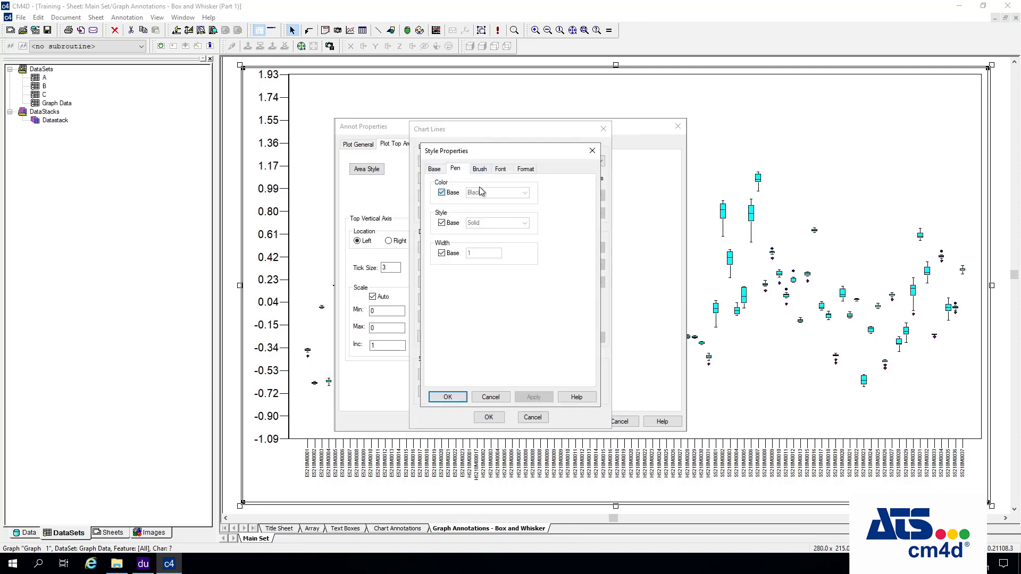
{"action": "left_click", "coordinate": [524, 193]}
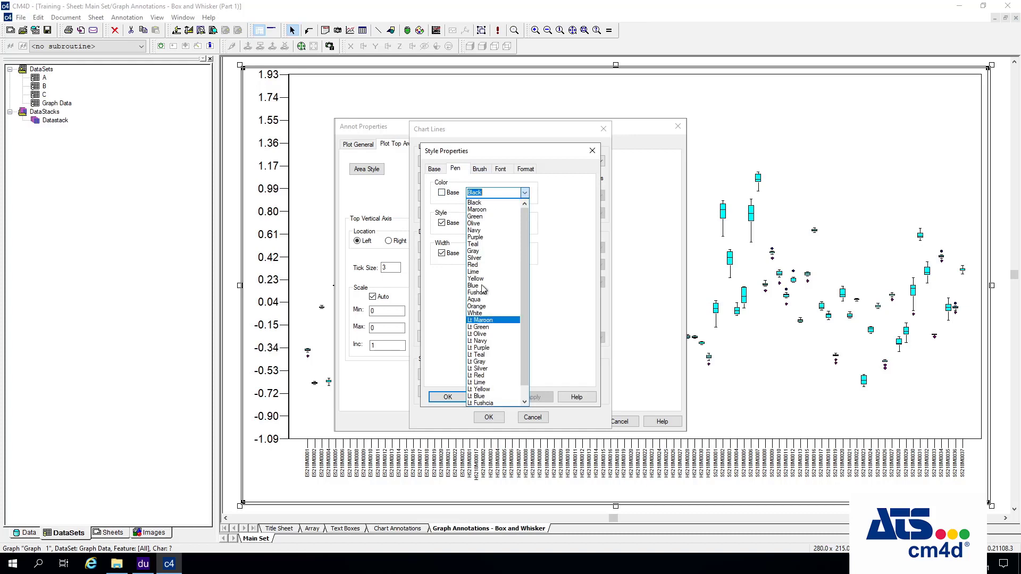
{"action": "left_click", "coordinate": [481, 265]}
{"action": "left_click", "coordinate": [457, 224]}
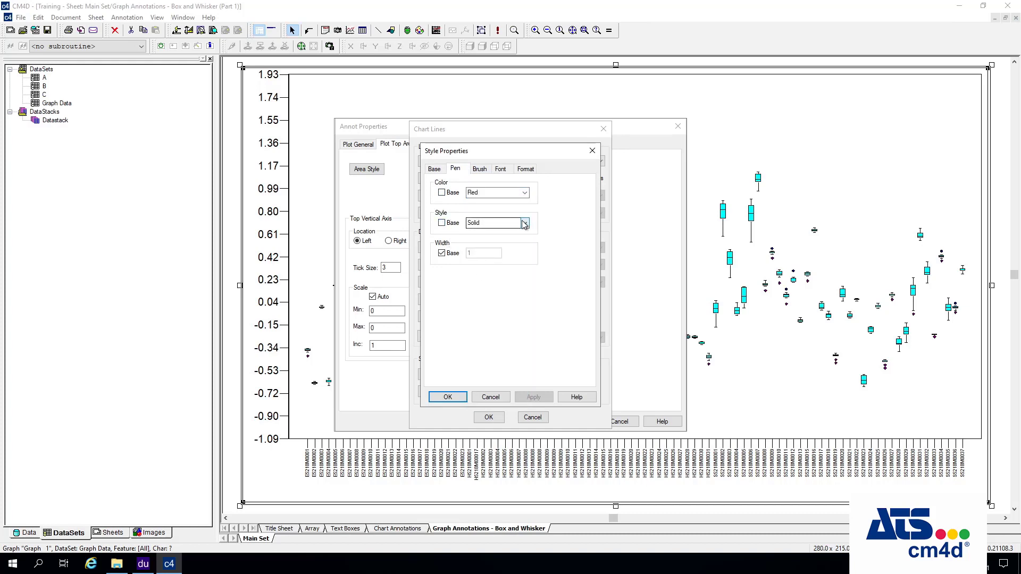
{"action": "left_click", "coordinate": [525, 223]}
{"action": "left_click", "coordinate": [490, 241]}
{"action": "left_click", "coordinate": [448, 396]}
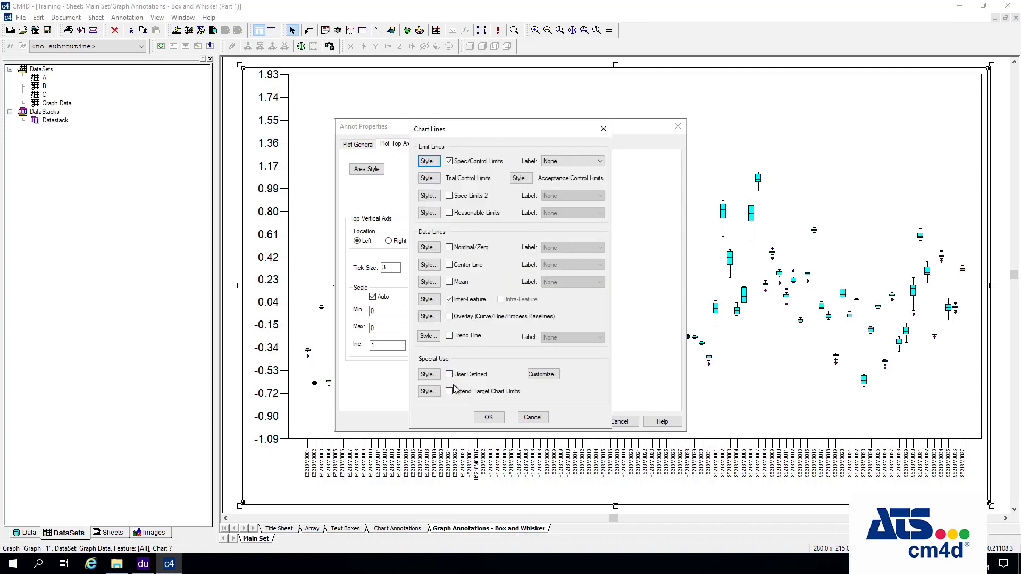
{"action": "left_click", "coordinate": [501, 417]}
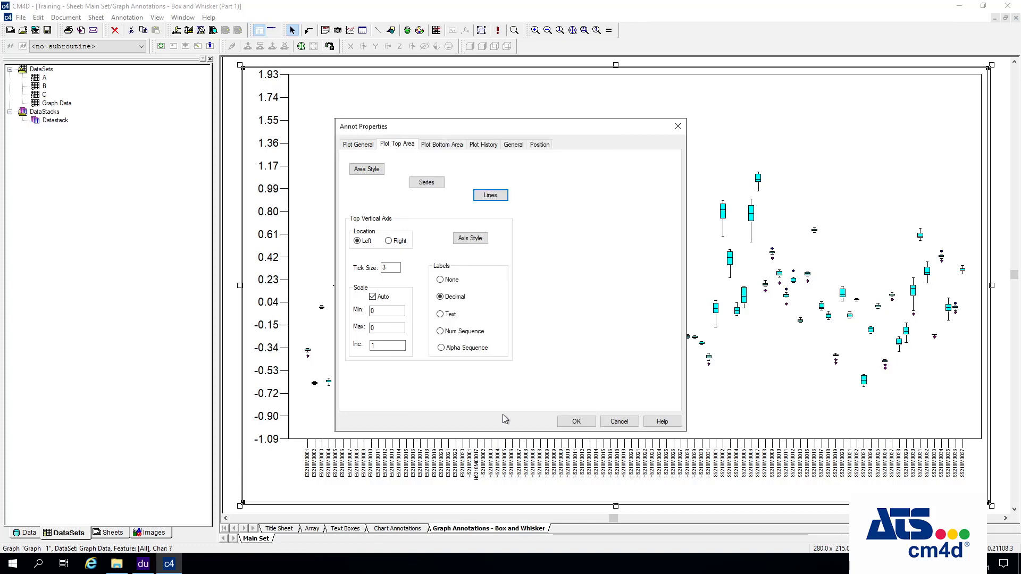
{"action": "left_click", "coordinate": [582, 422]}
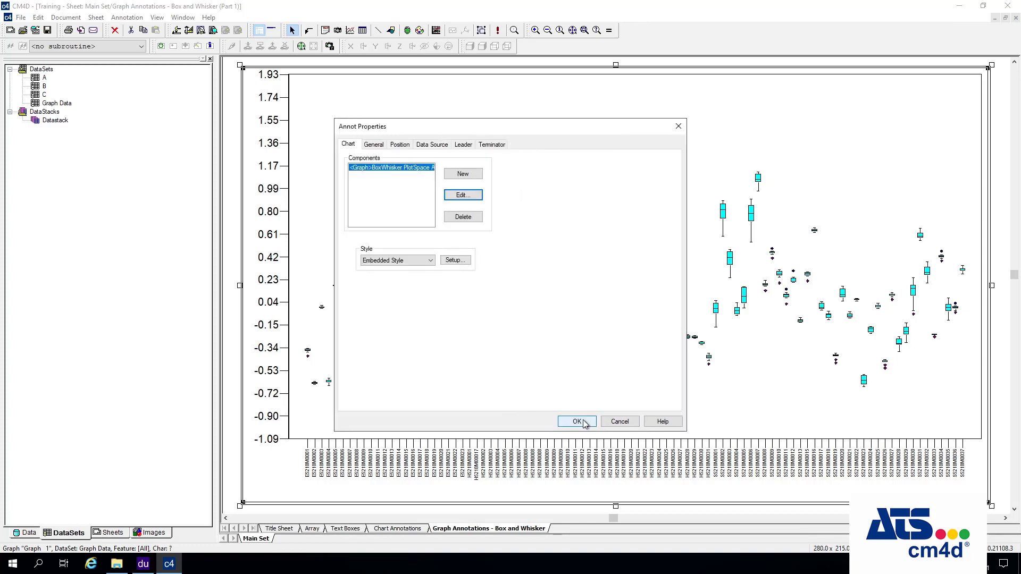
{"action": "left_click", "coordinate": [583, 421]}
Close Annot Properties with OK to redraw the graph with red dashed limit lines
{"action": "left_click", "coordinate": [582, 421]}
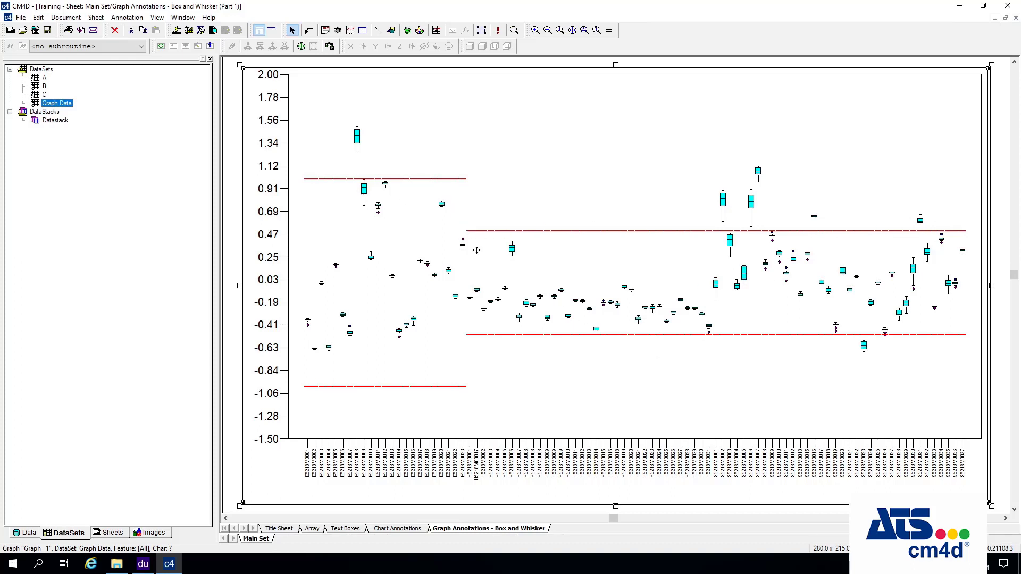
Enable the Nominal/Zero line in the box-and-whisker chart's Plot Top Area line options
{"action": "right_click", "coordinate": [425, 234]}
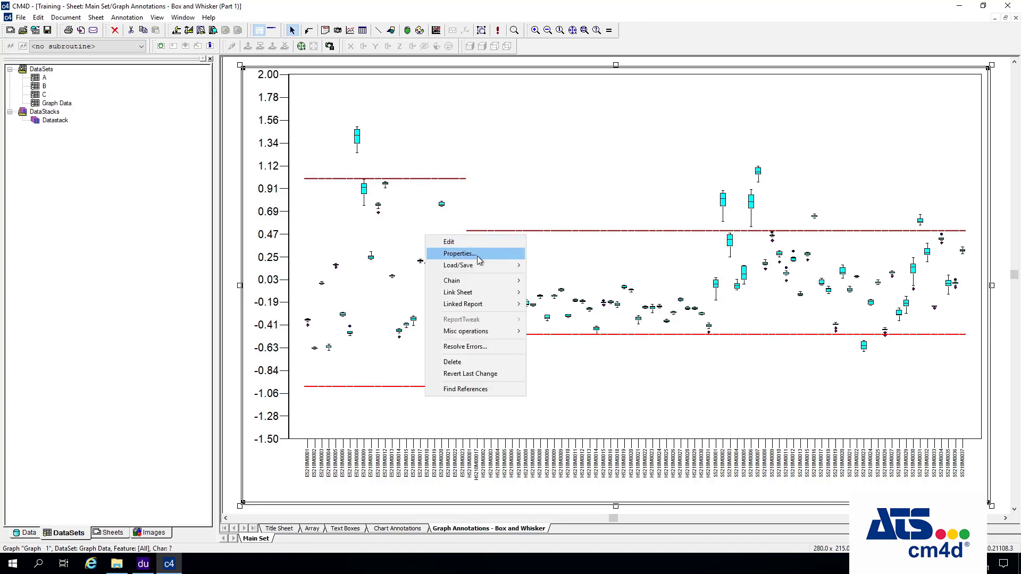
{"action": "left_click", "coordinate": [479, 252]}
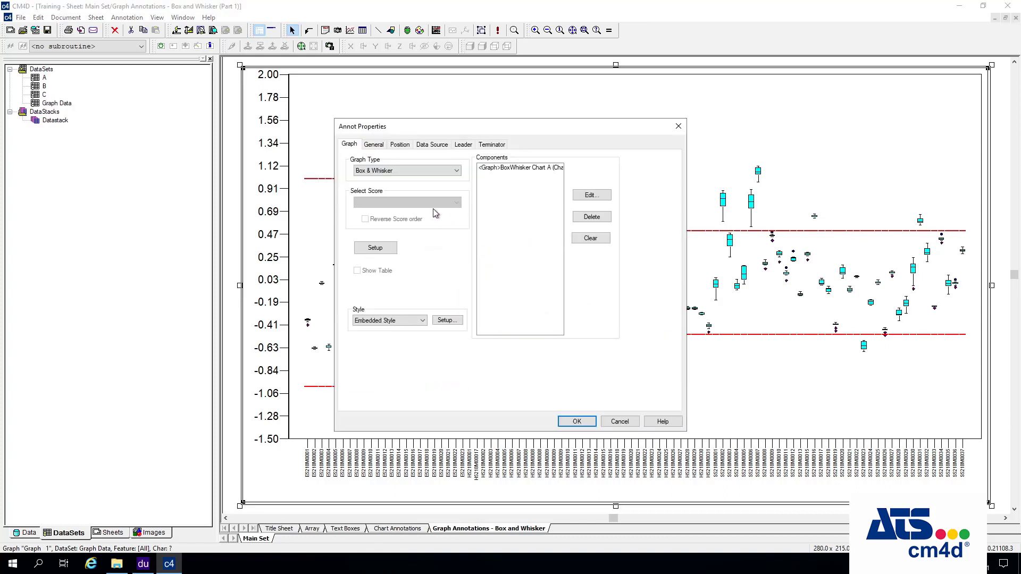
{"action": "left_click", "coordinate": [521, 168]}
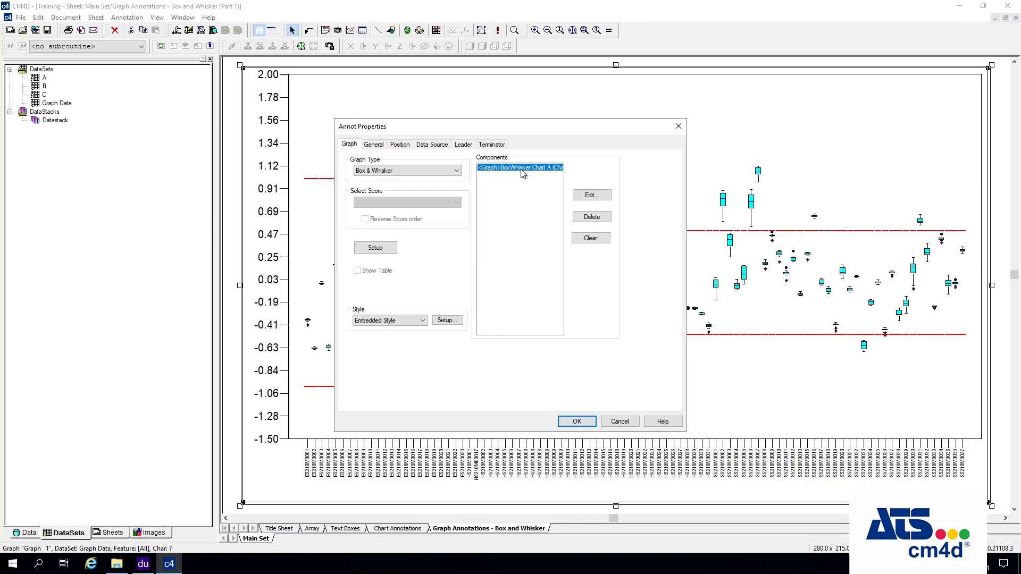
{"action": "left_click", "coordinate": [591, 195]}
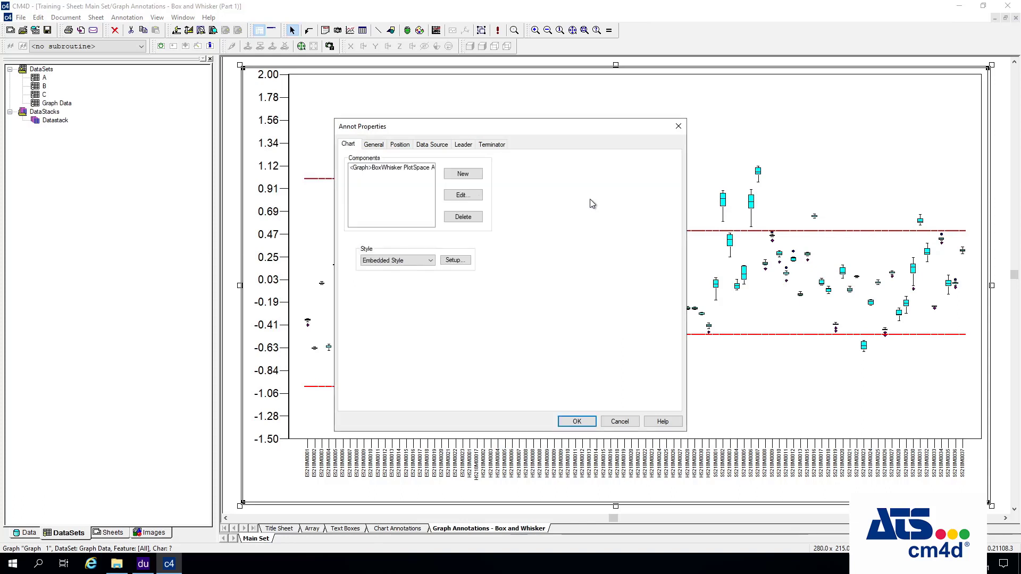
{"action": "left_click", "coordinate": [413, 168]}
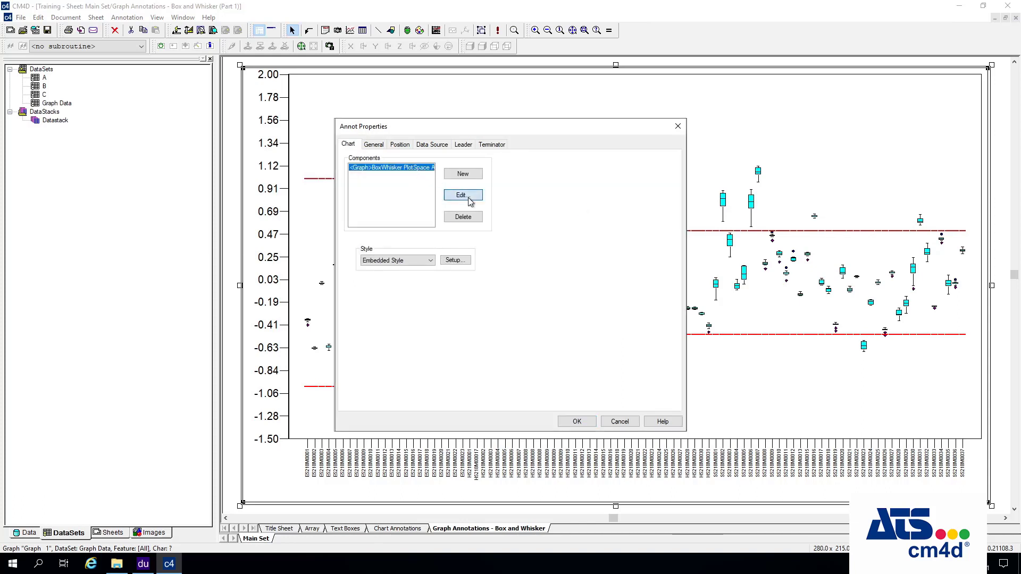
{"action": "left_click", "coordinate": [462, 195]}
{"action": "left_click", "coordinate": [410, 146]}
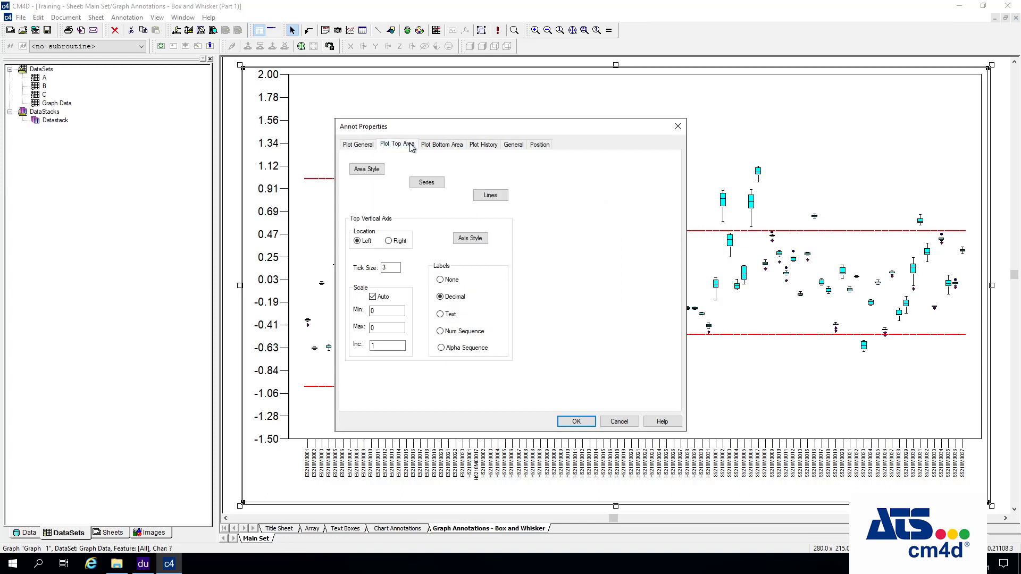
{"action": "left_click", "coordinate": [490, 196]}
{"action": "left_click", "coordinate": [459, 249]}
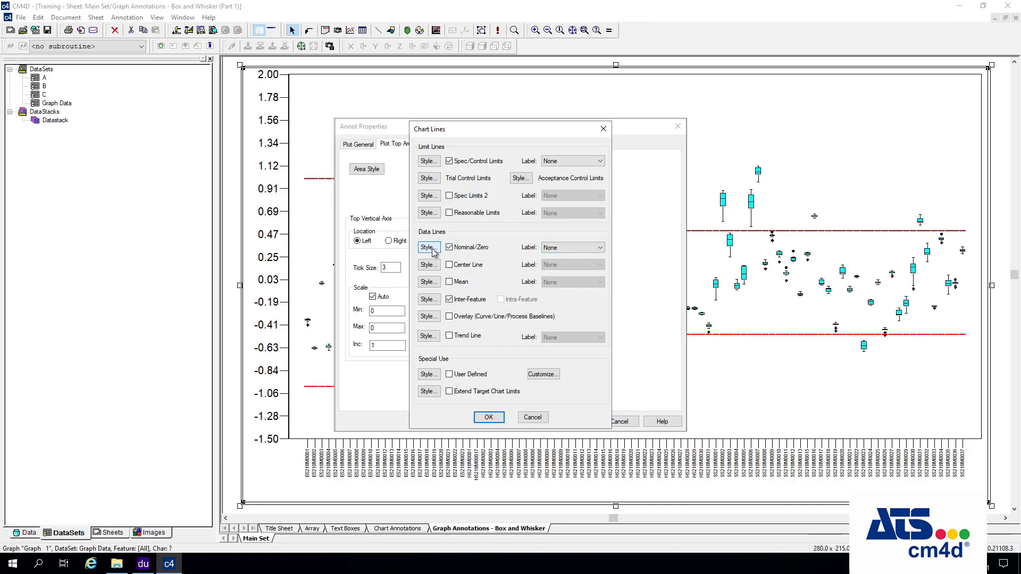
{"action": "left_click", "coordinate": [499, 421]}
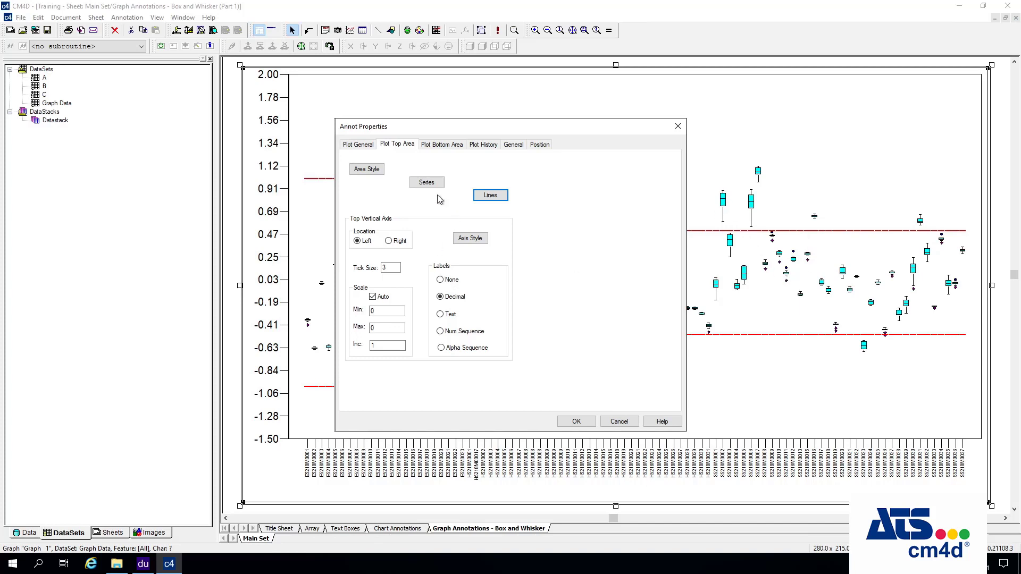
Set the box series brush fill colour to Lt Yellow
{"action": "left_click", "coordinate": [425, 183]}
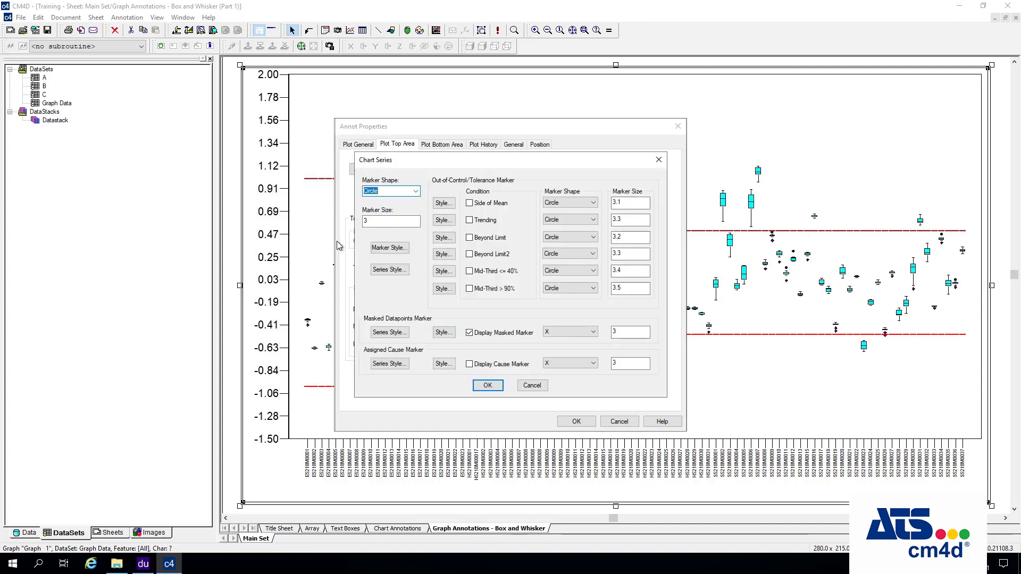
{"action": "left_click", "coordinate": [388, 270]}
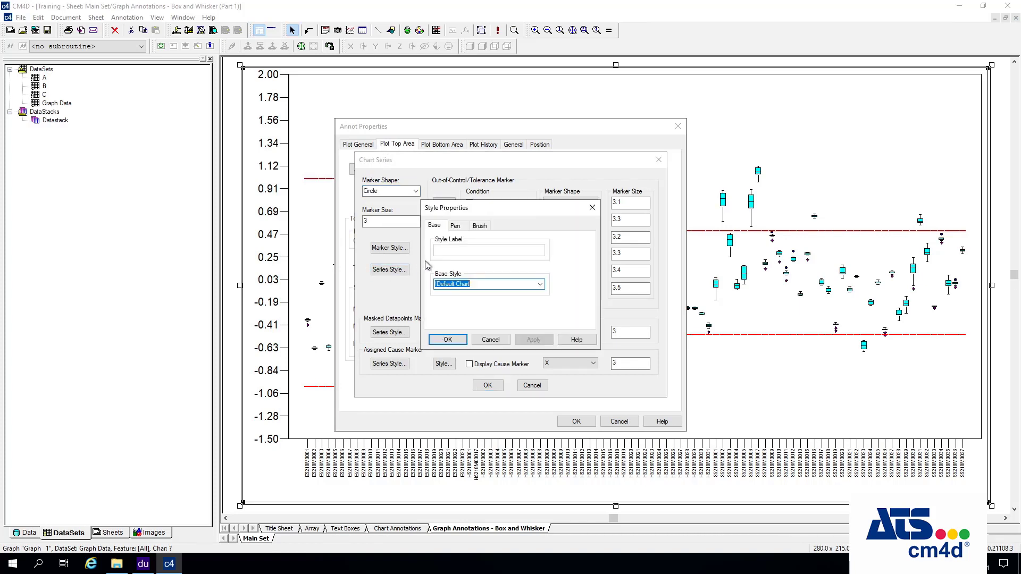
{"action": "left_click", "coordinate": [479, 225]}
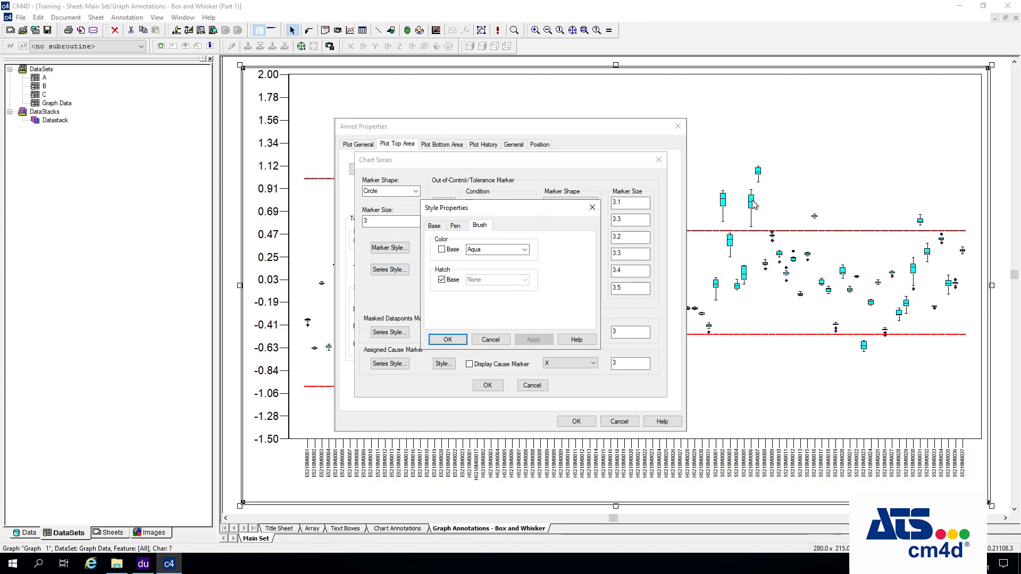
{"action": "left_click", "coordinate": [524, 250]}
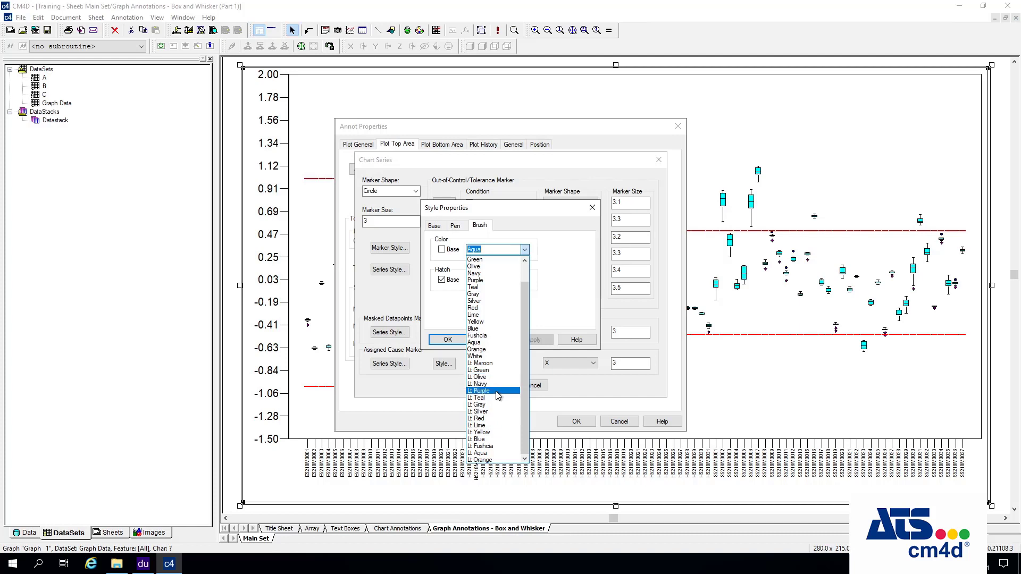
{"action": "left_click", "coordinate": [501, 433]}
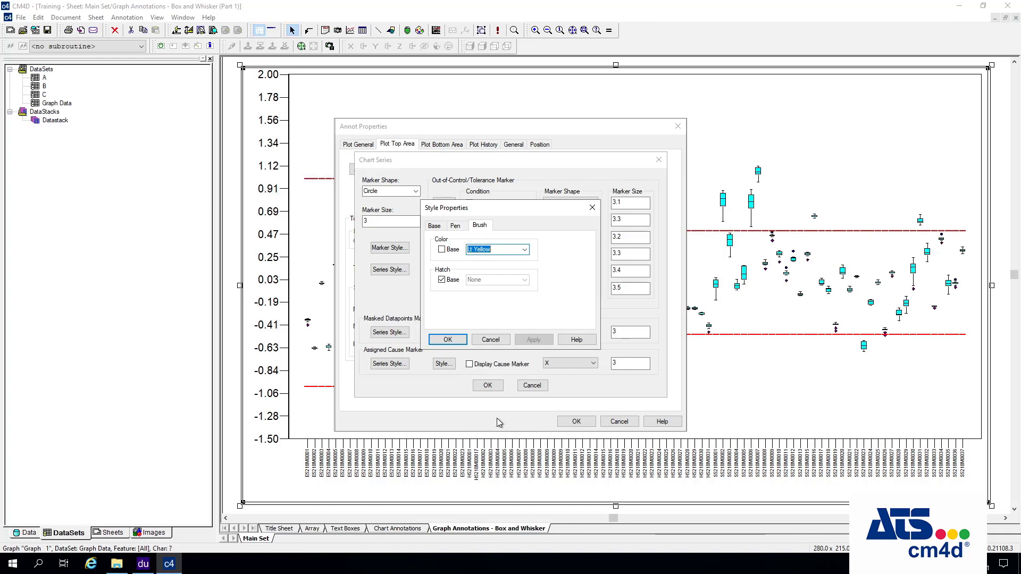
{"action": "left_click", "coordinate": [448, 340]}
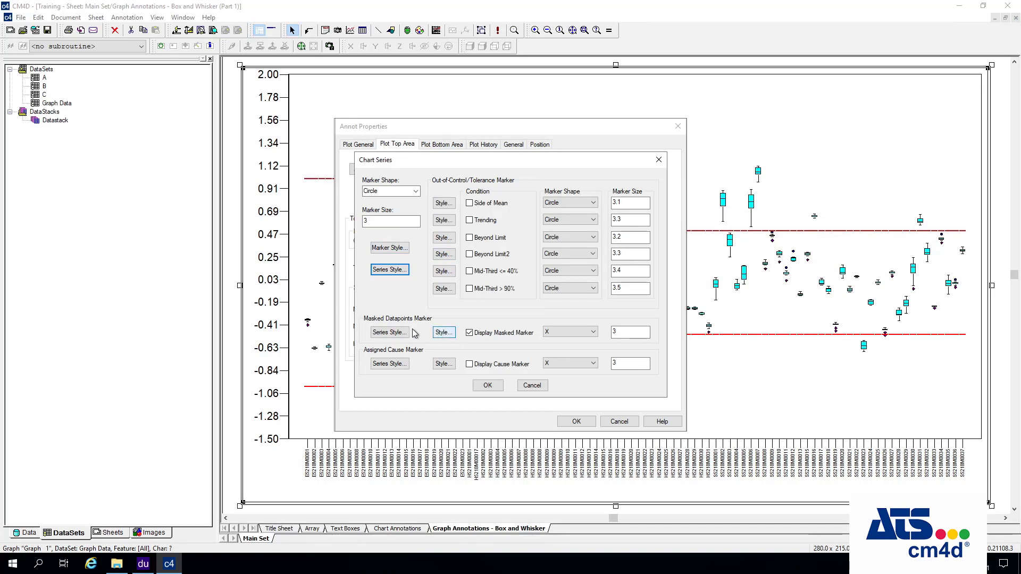
Set the data marker brush fill colour to Lt Blue
{"action": "left_click", "coordinate": [403, 250]}
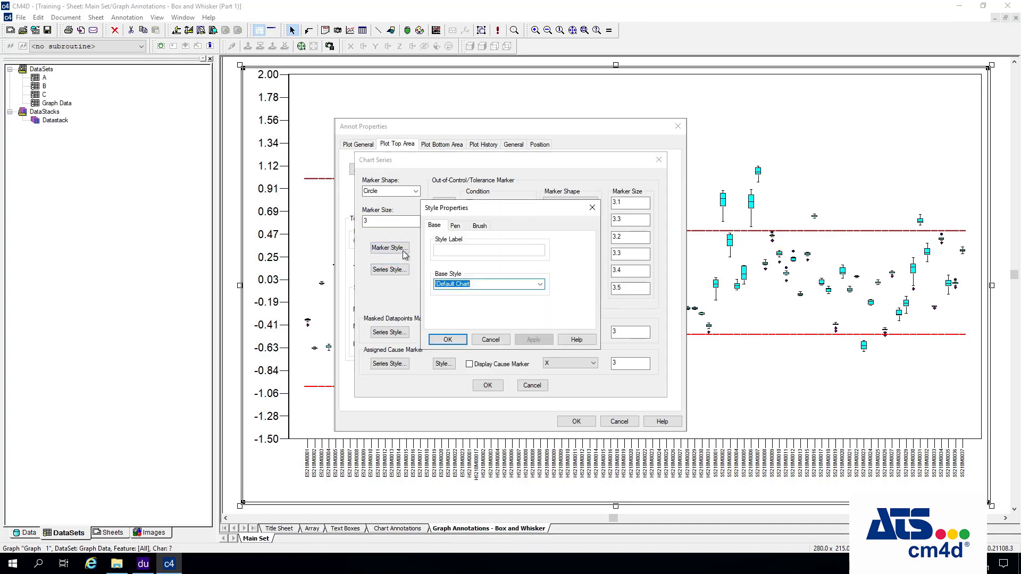
{"action": "left_click", "coordinate": [480, 228]}
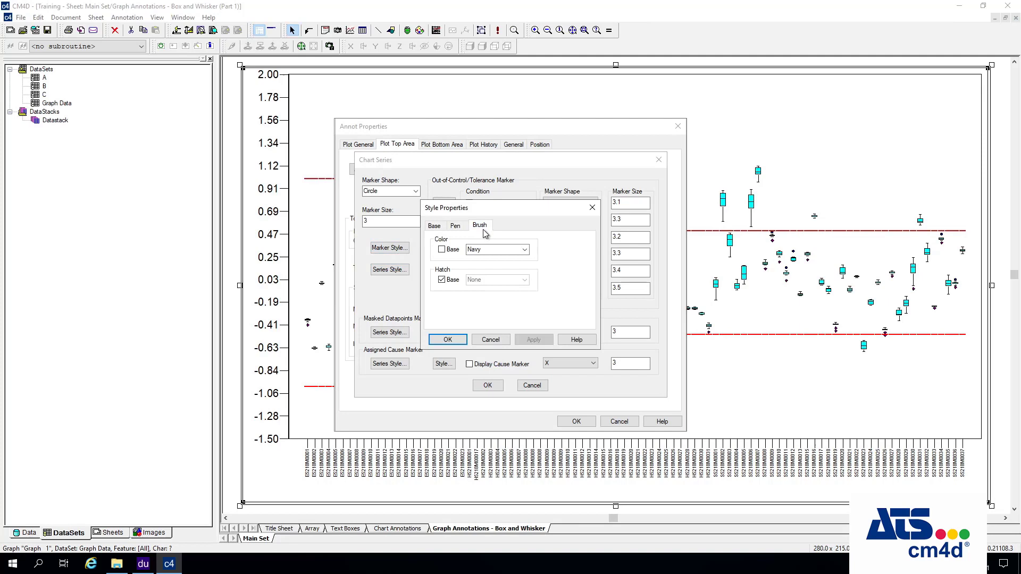
{"action": "left_click", "coordinate": [525, 251]}
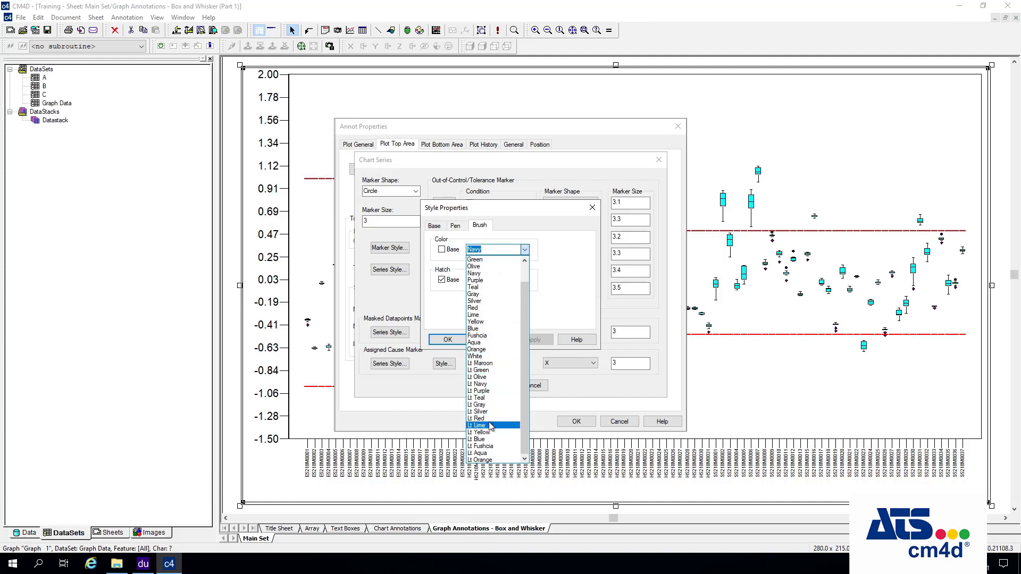
{"action": "left_click", "coordinate": [481, 439]}
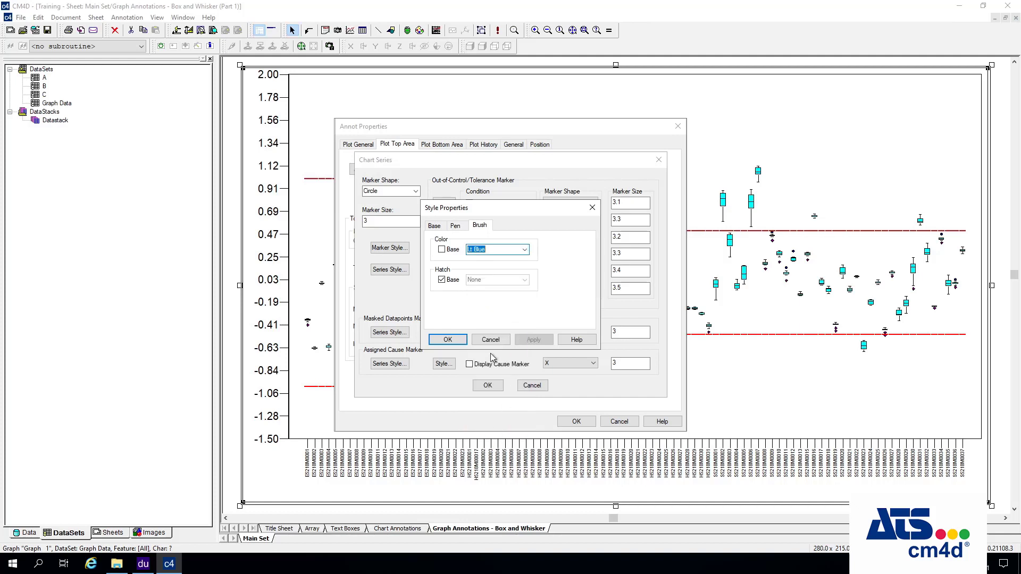
{"action": "left_click", "coordinate": [462, 342]}
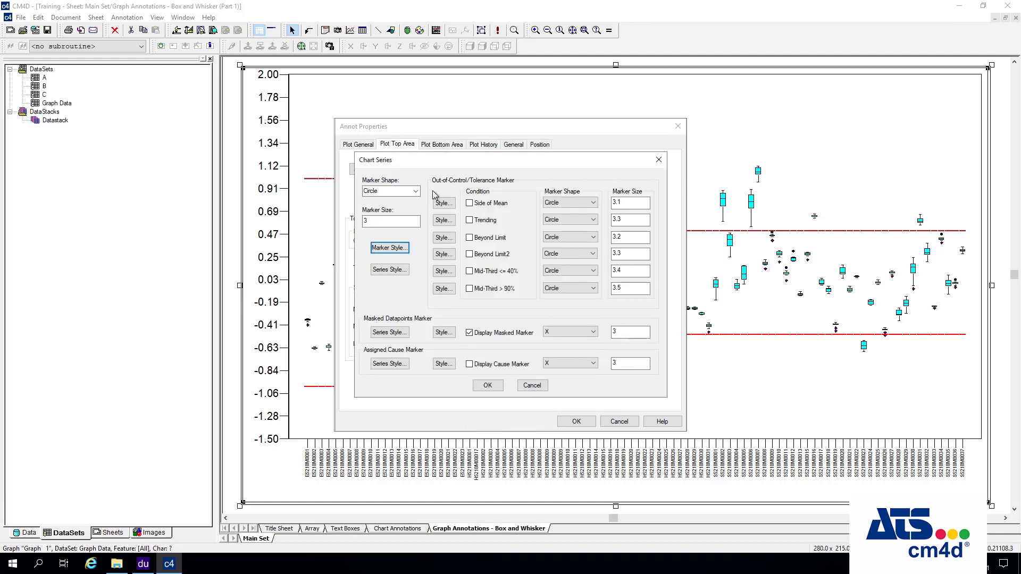
Accept the chart series, plot area and properties dialogs so the graph shows the new colours
{"action": "left_click", "coordinate": [494, 386]}
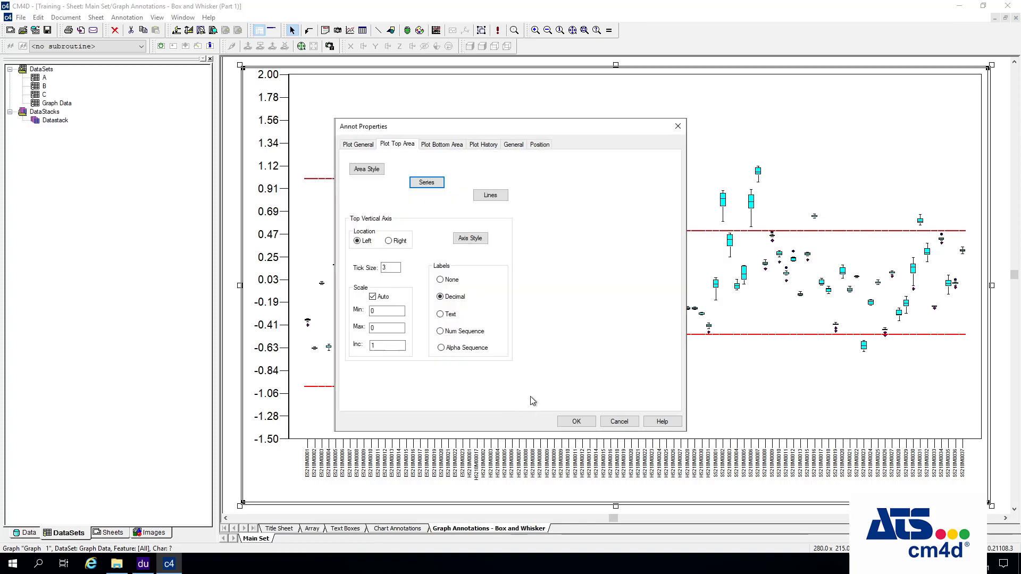
{"action": "left_click", "coordinate": [574, 421]}
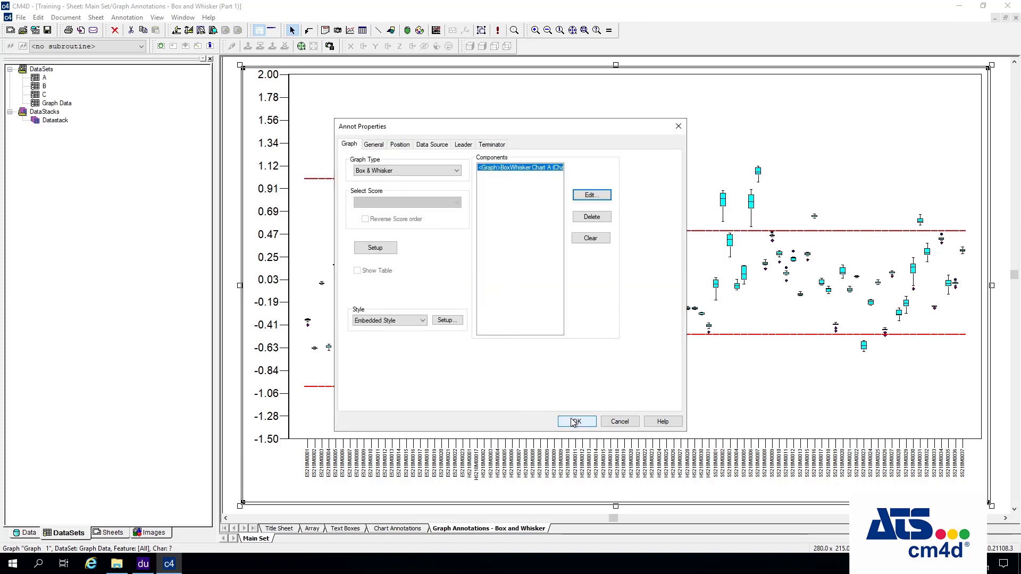
{"action": "left_click", "coordinate": [576, 421]}
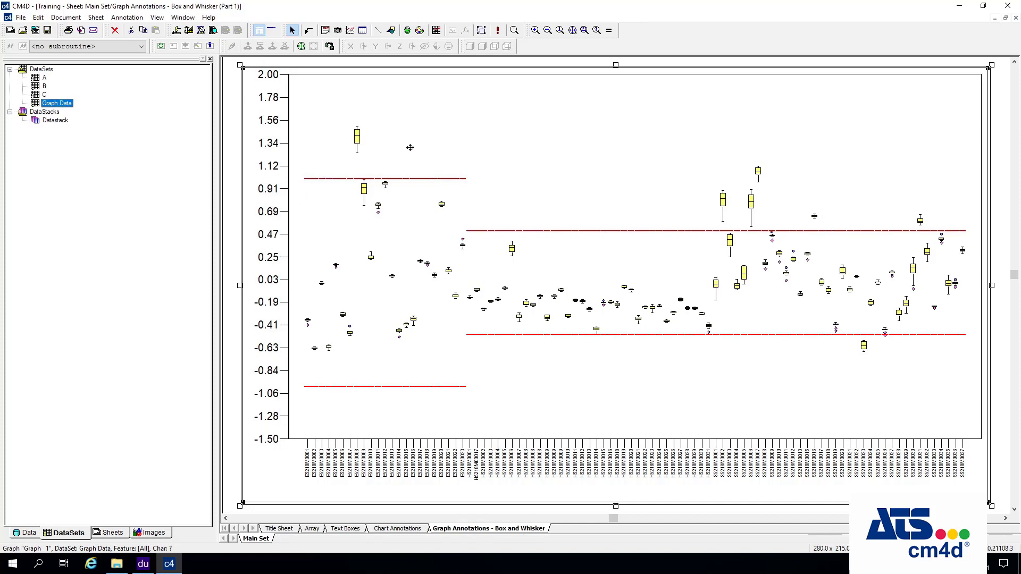
{"action": "right_click", "coordinate": [627, 115]}
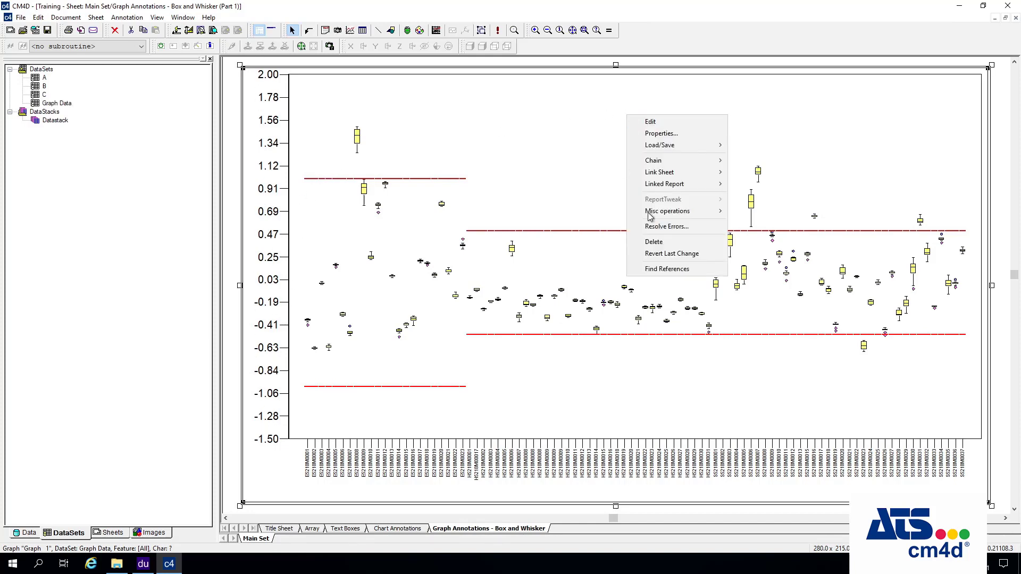
Turn off Auto vertical axis scaling in the box-and-whisker plot's Plot Top Area settings
{"action": "left_click", "coordinate": [685, 134]}
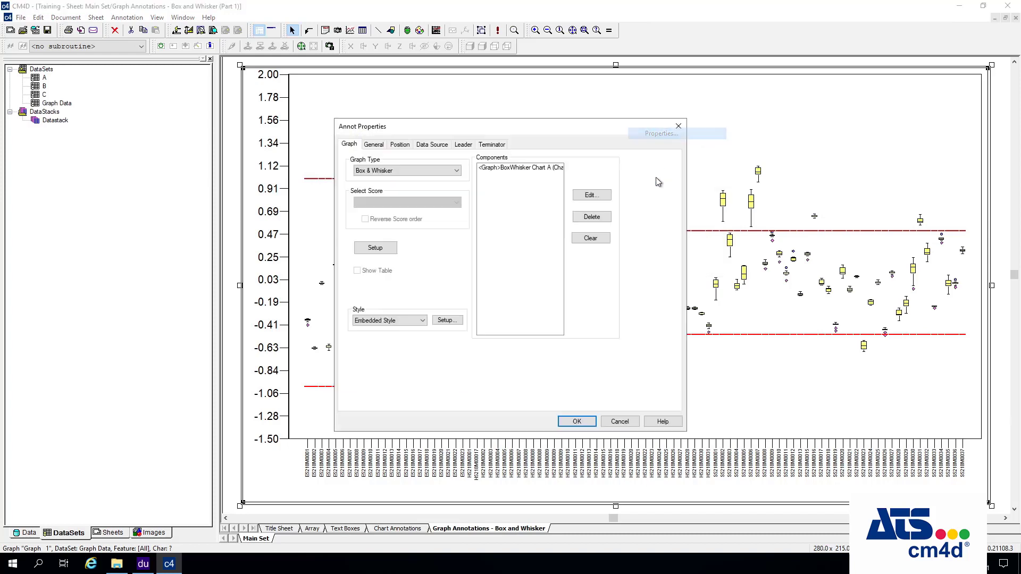
{"action": "left_click", "coordinate": [525, 171]}
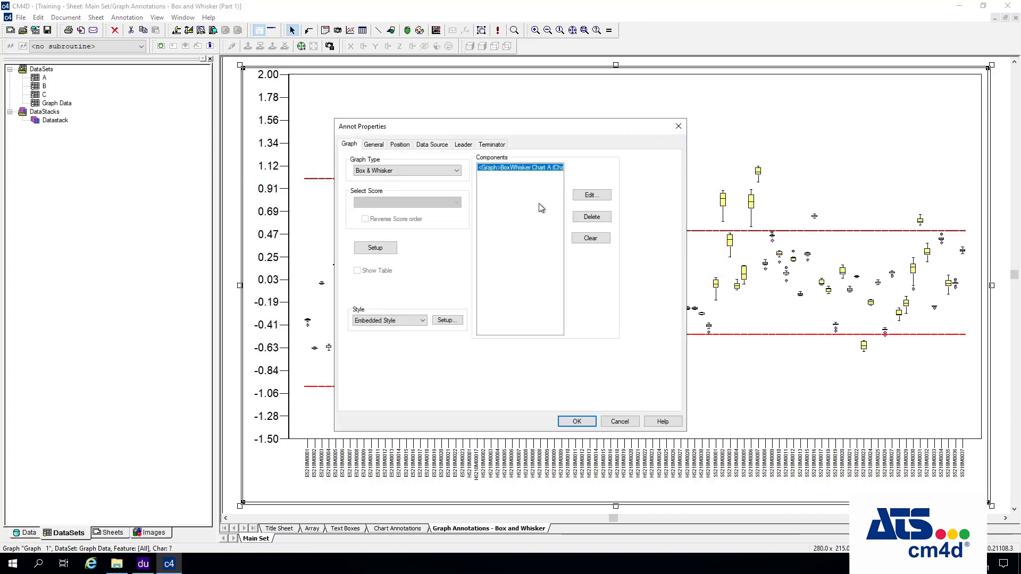
{"action": "left_click", "coordinate": [591, 196]}
{"action": "left_click", "coordinate": [413, 168]}
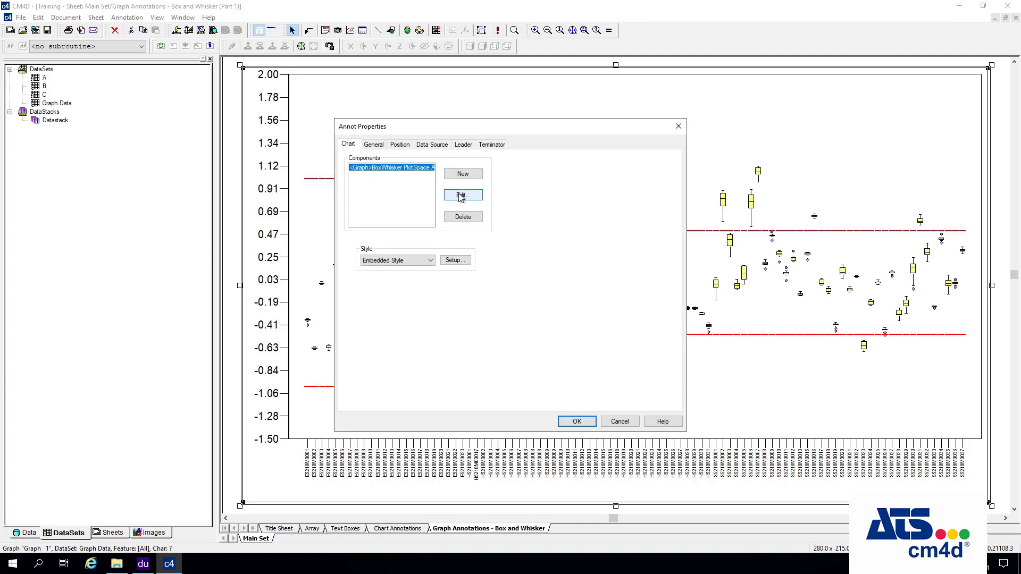
{"action": "left_click", "coordinate": [462, 195]}
{"action": "left_click", "coordinate": [409, 146]}
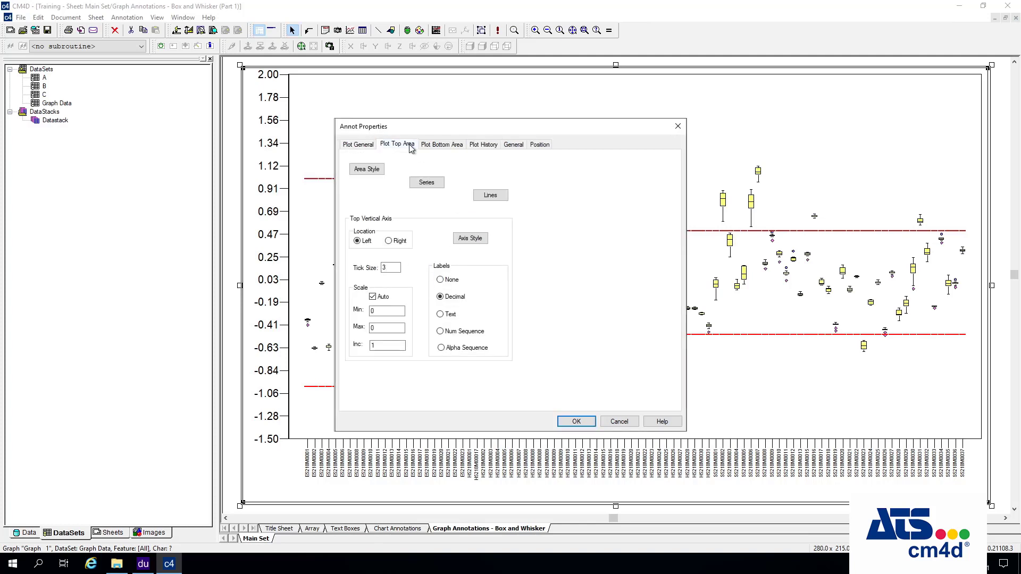
{"action": "left_click", "coordinate": [373, 298]}
Set axis Min to ~lo~ and Max to ~hi~ and apply, giving a -0.66 to 1.34 axis
{"action": "left_click_drag", "start_coordinate": [528, 131], "coordinate": [809, 163]}
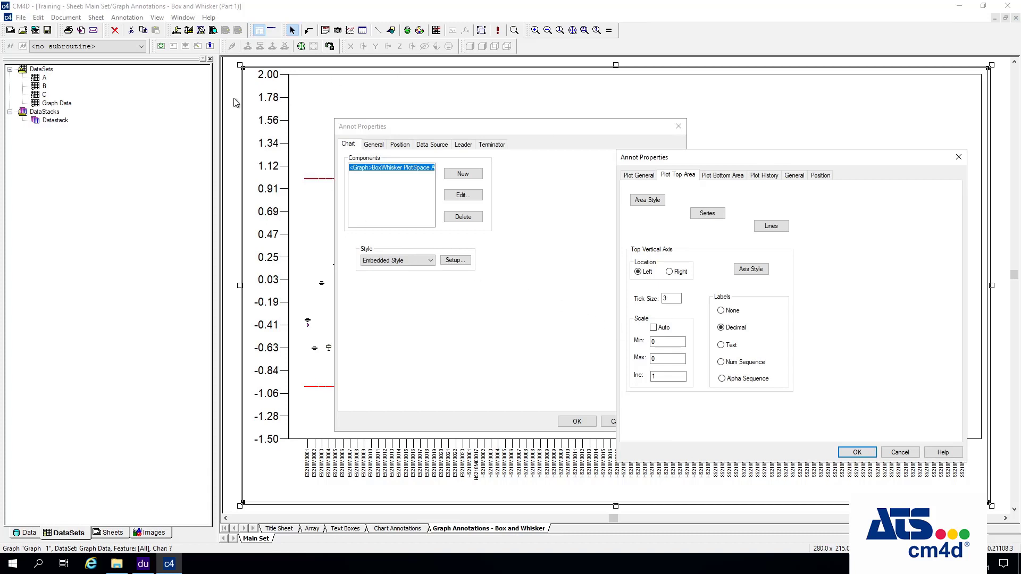
{"action": "left_click", "coordinate": [667, 344]}
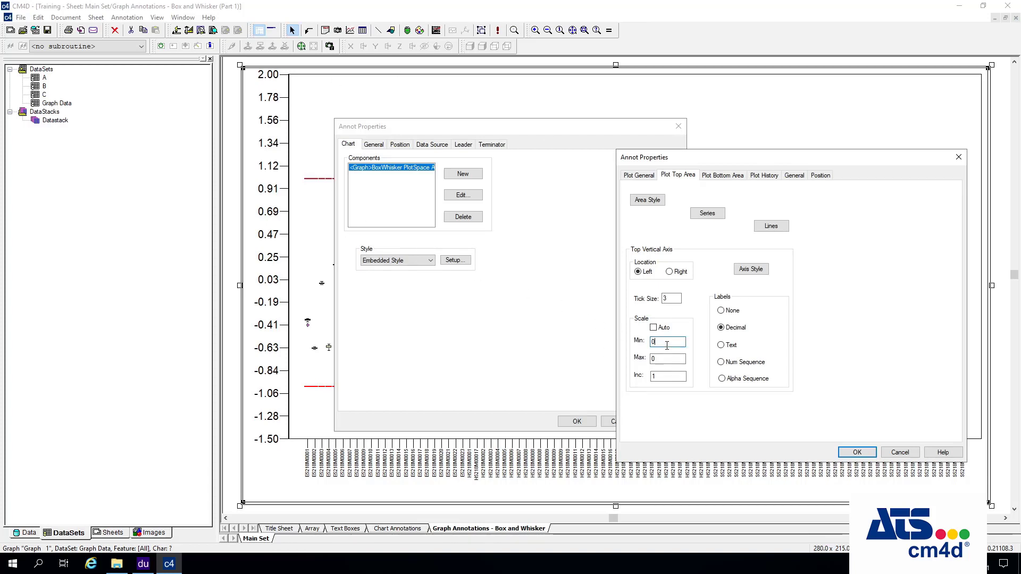
{"action": "key", "text": "BackSpace"}
{"action": "left_click", "coordinate": [663, 359]}
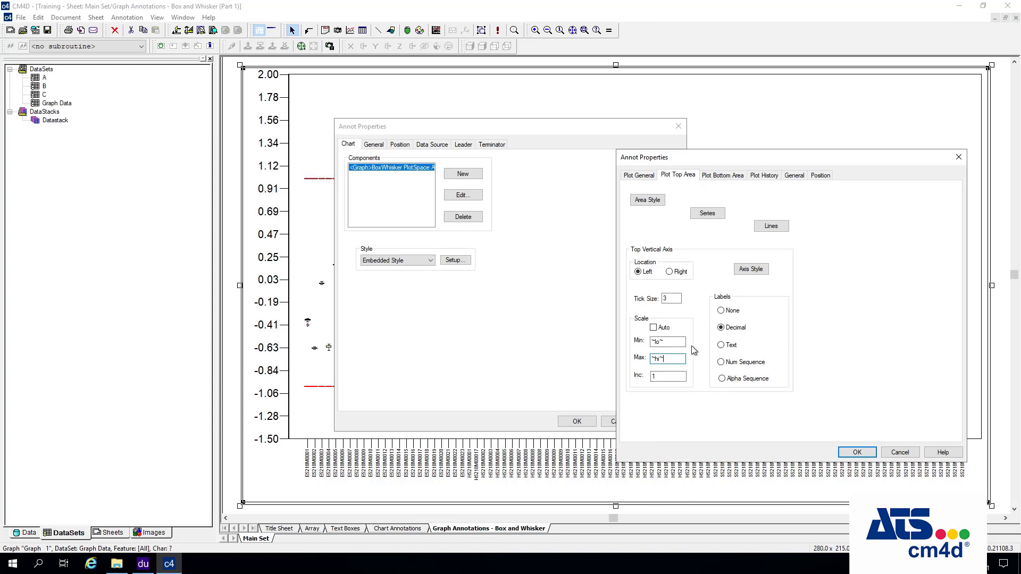
{"action": "left_click", "coordinate": [854, 454]}
{"action": "left_click", "coordinate": [587, 424]}
{"action": "left_click", "coordinate": [577, 421]}
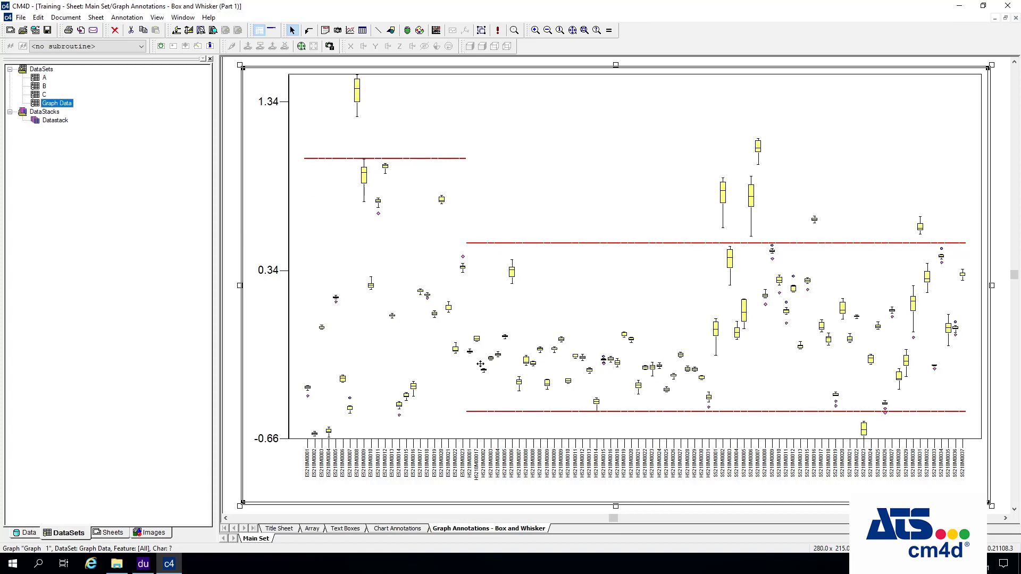
Keep Auto scaling in Plot Top Area so the axis spans -1.50 to 2.00, then view the full page
{"action": "right_click", "coordinate": [376, 192]}
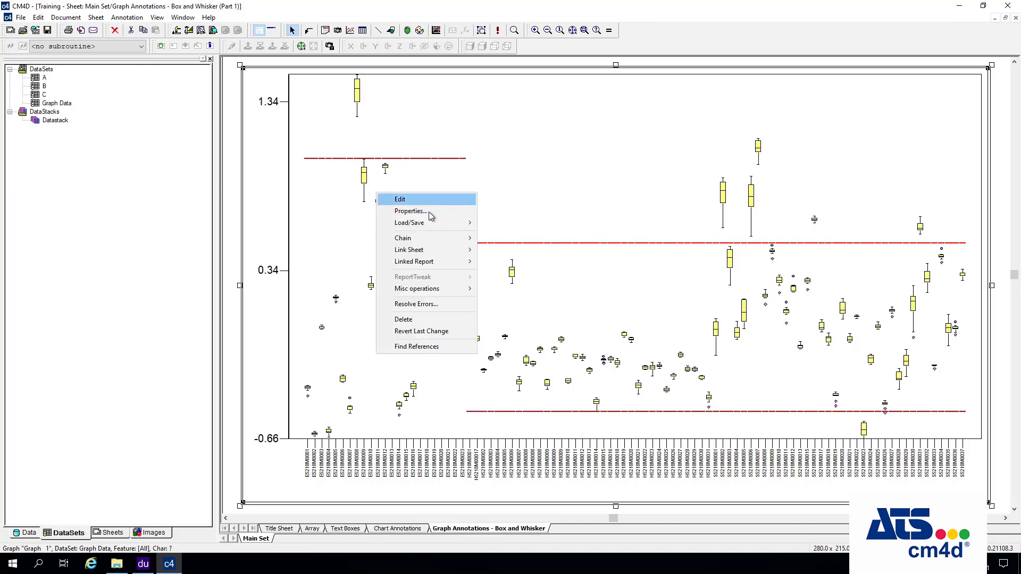
{"action": "left_click", "coordinate": [429, 211]}
{"action": "left_click", "coordinate": [541, 183]}
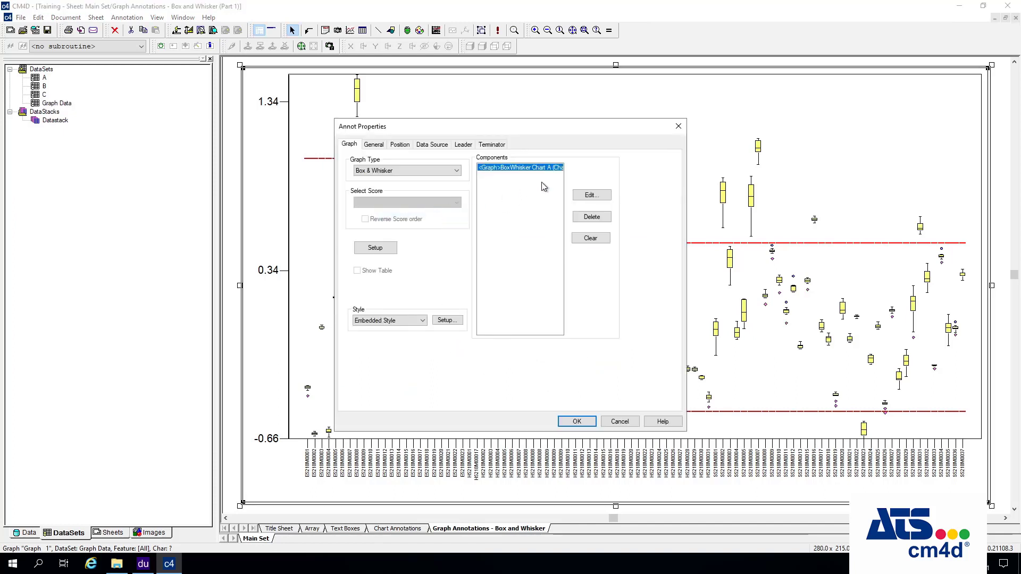
{"action": "left_click", "coordinate": [591, 195]}
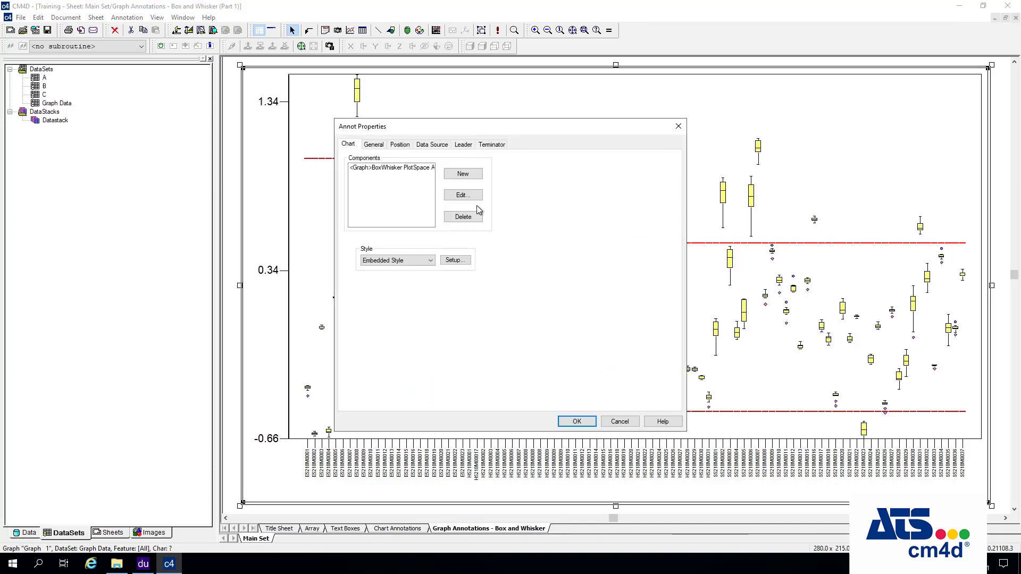
{"action": "left_click", "coordinate": [406, 168]}
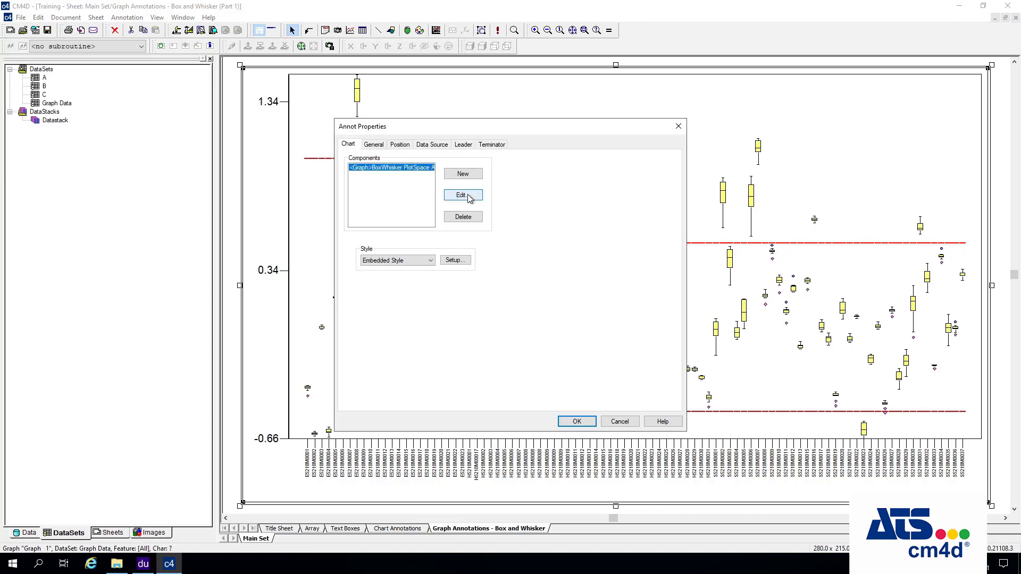
{"action": "left_click", "coordinate": [469, 196]}
{"action": "left_click", "coordinate": [398, 144]}
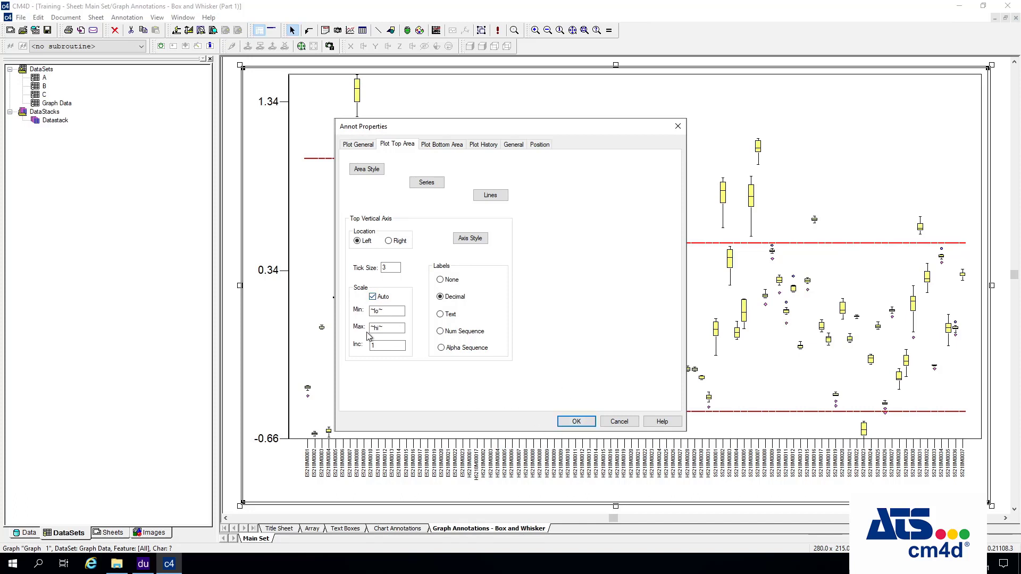
{"action": "left_click", "coordinate": [582, 424]}
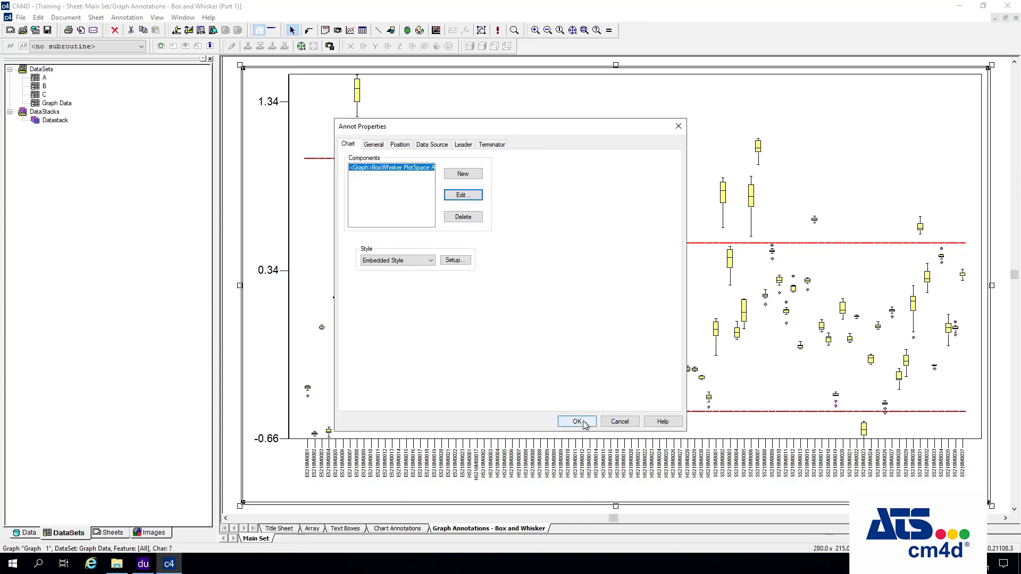
{"action": "left_click", "coordinate": [583, 423]}
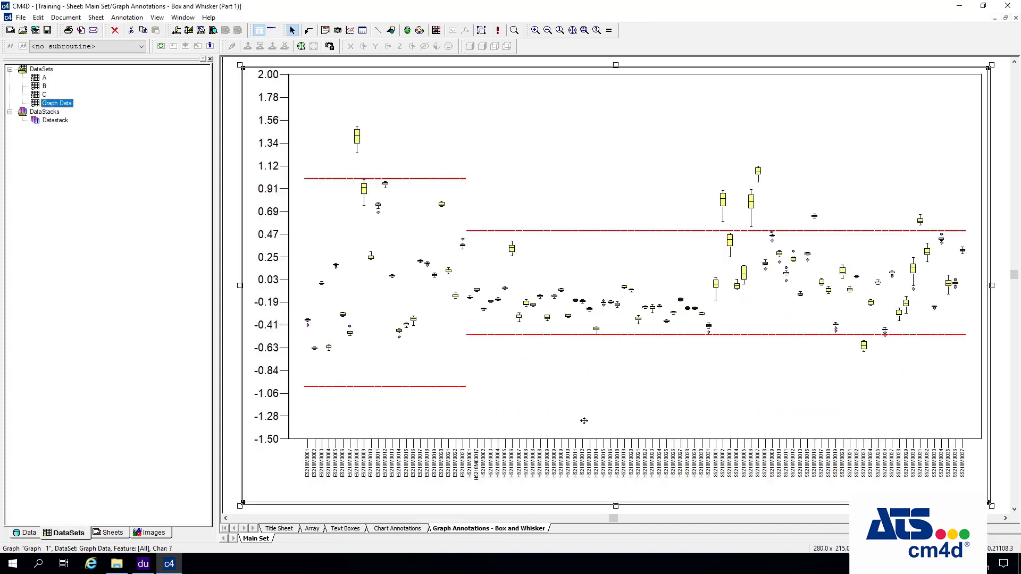
{"action": "left_click", "coordinate": [572, 30]}
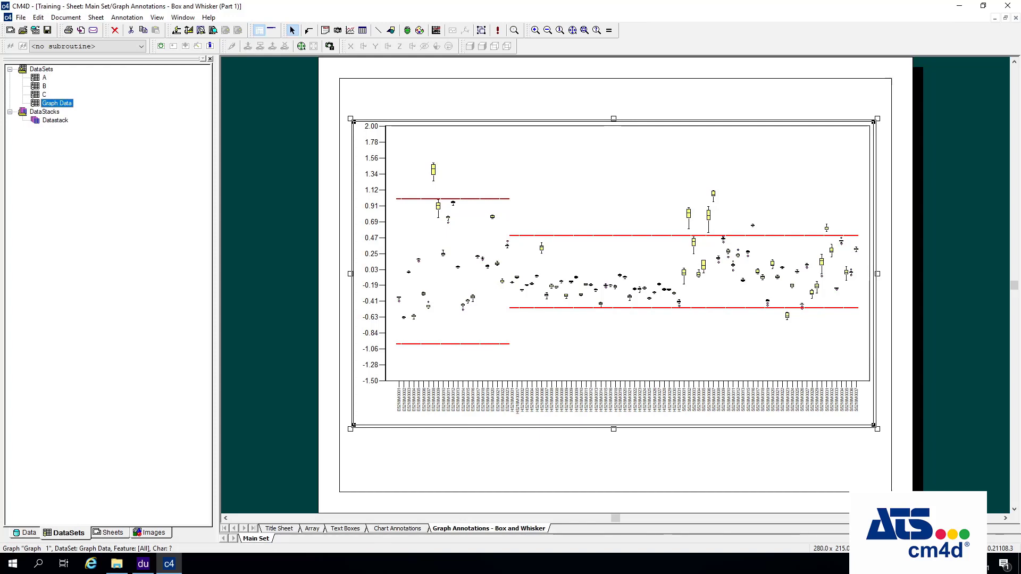
Create a Main Set sheet labelled 'Graph Annotations - Histogram' and switch to its tab
{"action": "left_click", "coordinate": [118, 534]}
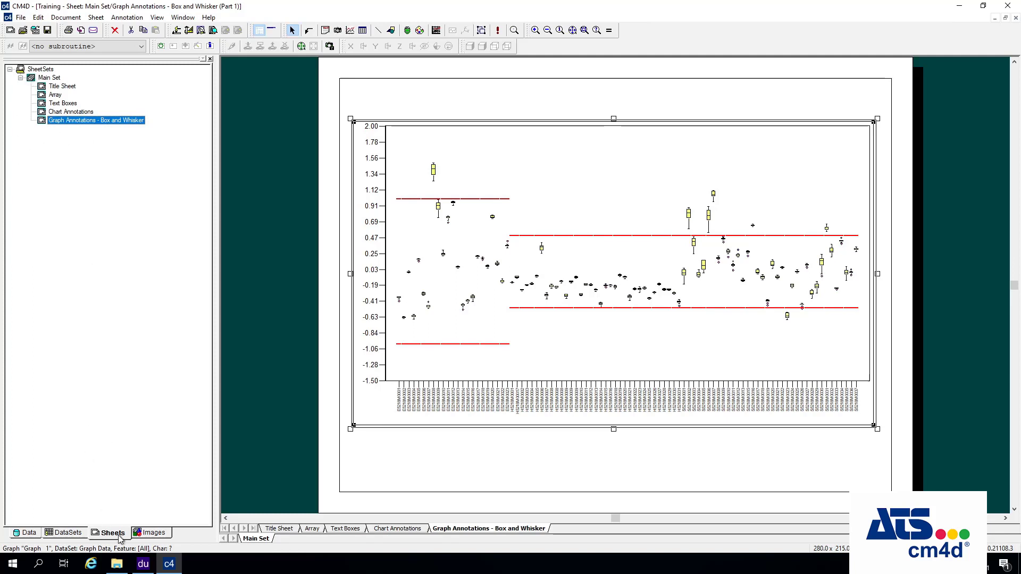
{"action": "left_click", "coordinate": [48, 78]}
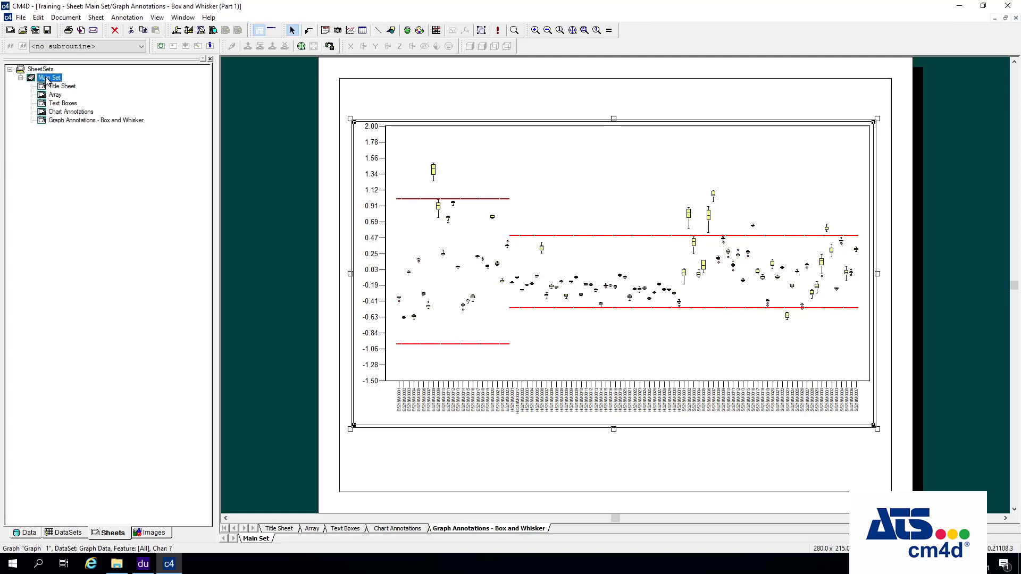
{"action": "right_click", "coordinate": [57, 81]}
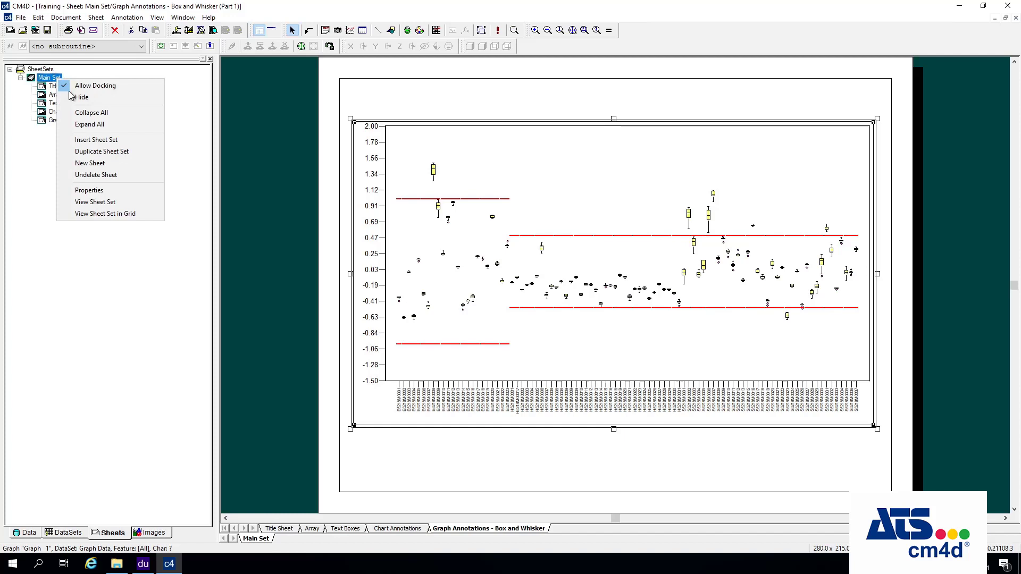
{"action": "left_click", "coordinate": [94, 169]}
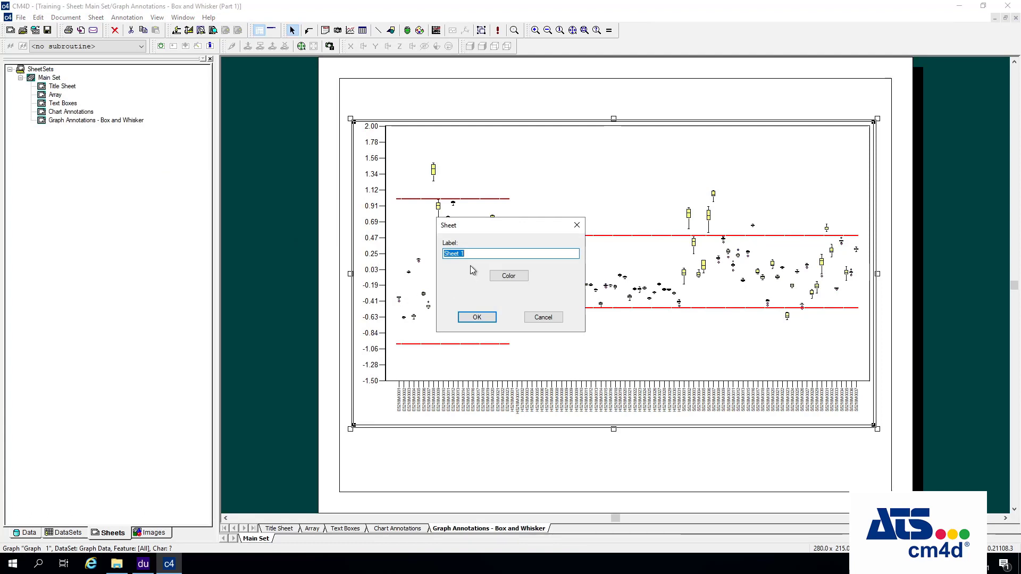
{"action": "type", "text": "Graph "}
{"action": "type", "text": "gram"}
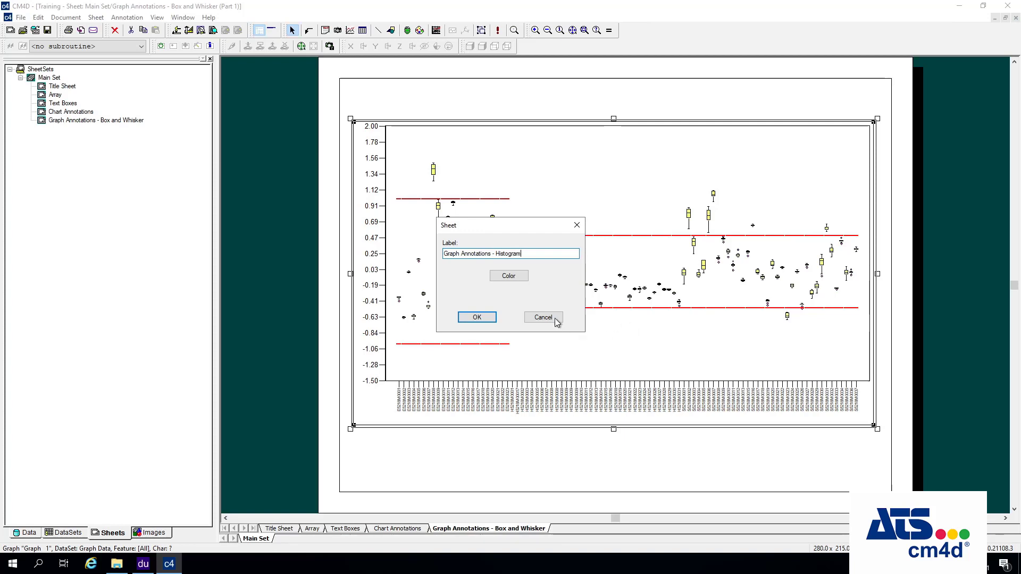
{"action": "left_click", "coordinate": [477, 317]}
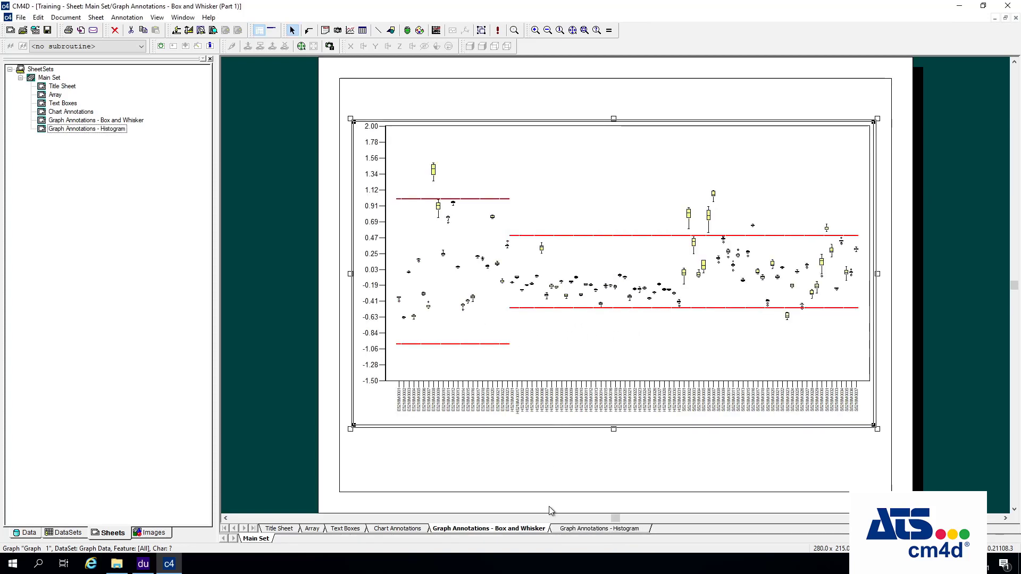
{"action": "left_click", "coordinate": [566, 534]}
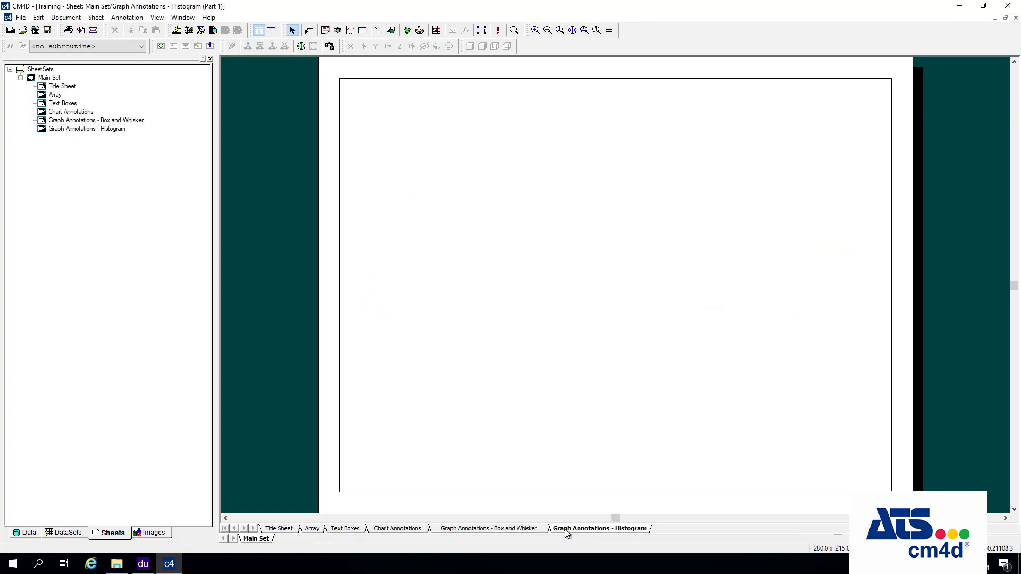
Draw a new blank graph annotation across the middle of the Histogram sheet
{"action": "left_click", "coordinate": [436, 30]}
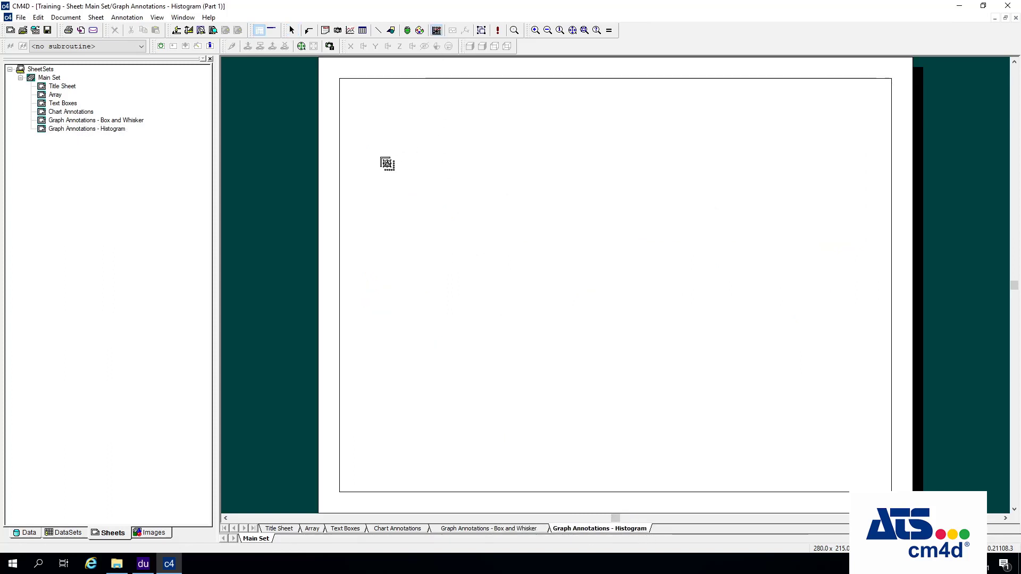
{"action": "left_click_drag", "start_coordinate": [368, 149], "coordinate": [557, 321]}
{"action": "left_click_drag", "start_coordinate": [673, 363], "coordinate": [866, 406]}
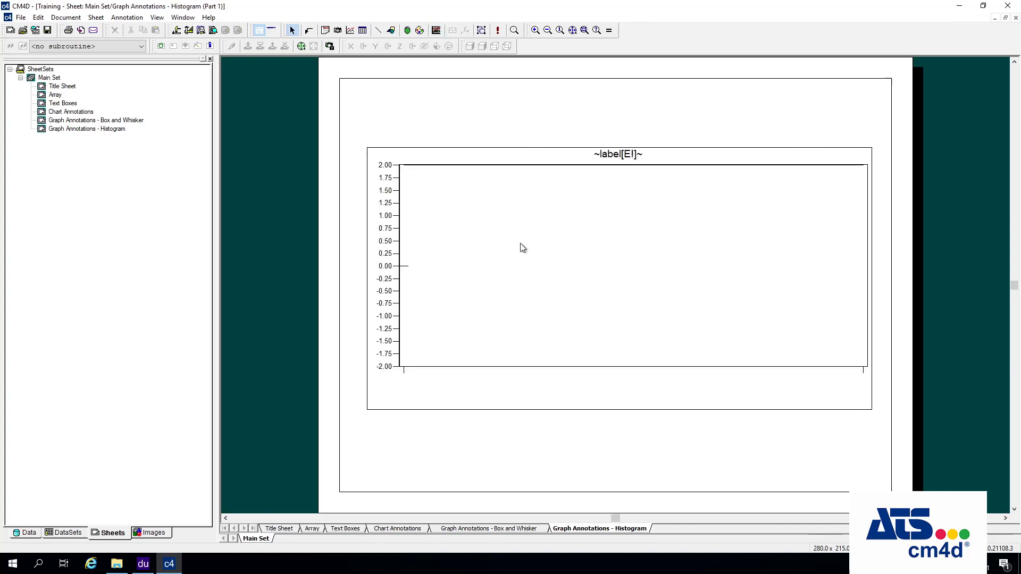
{"action": "right_click", "coordinate": [507, 237]}
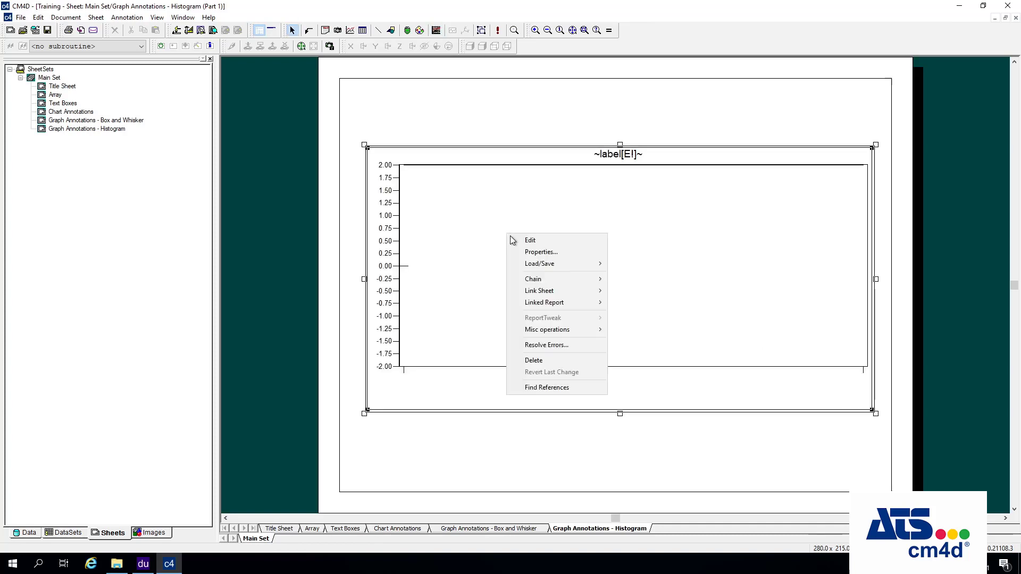
Change the graph type to Histogram, leaving the characteristic settings unchanged
{"action": "left_click", "coordinate": [538, 254]}
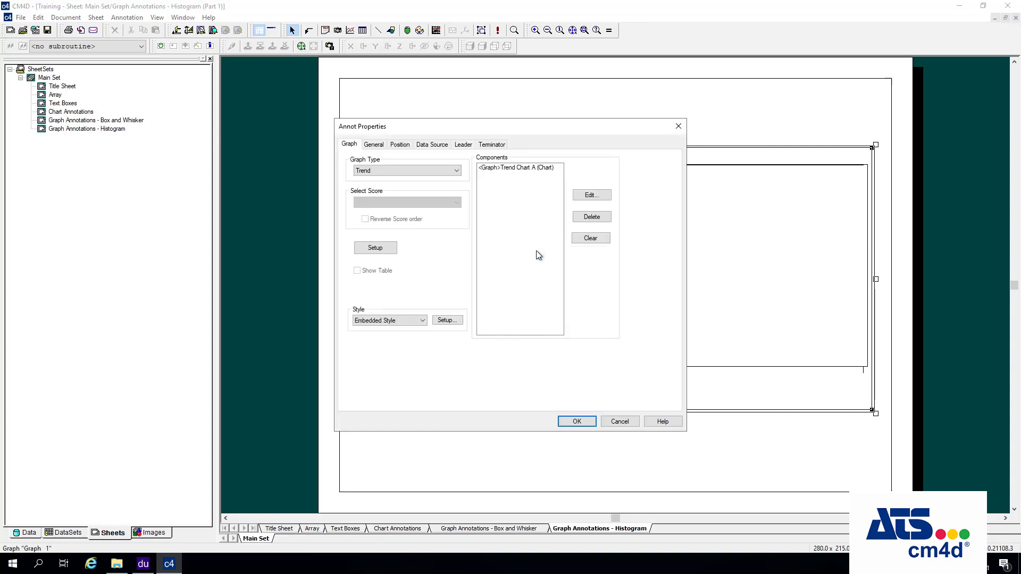
{"action": "left_click", "coordinate": [379, 172]}
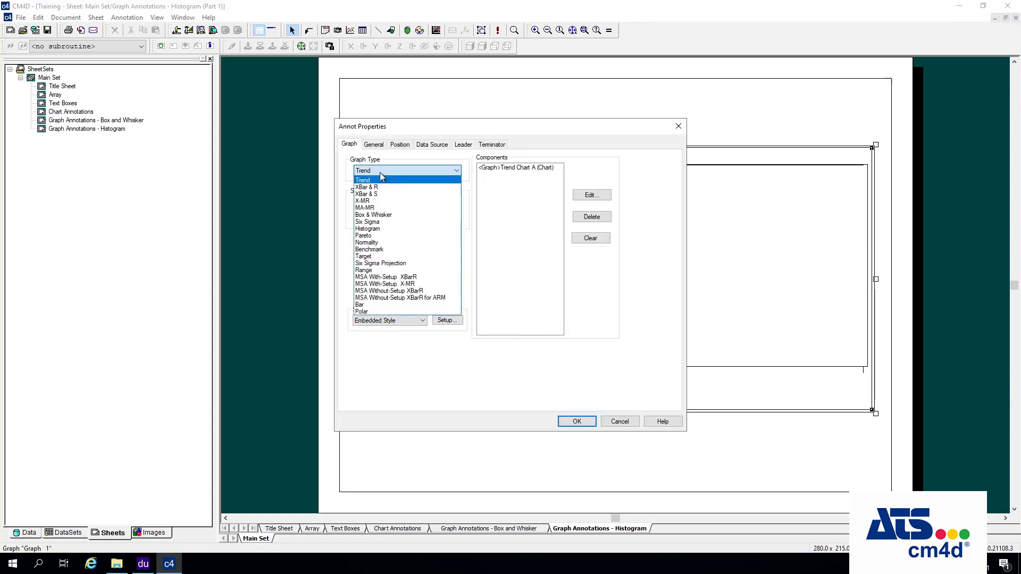
{"action": "left_click", "coordinate": [379, 230]}
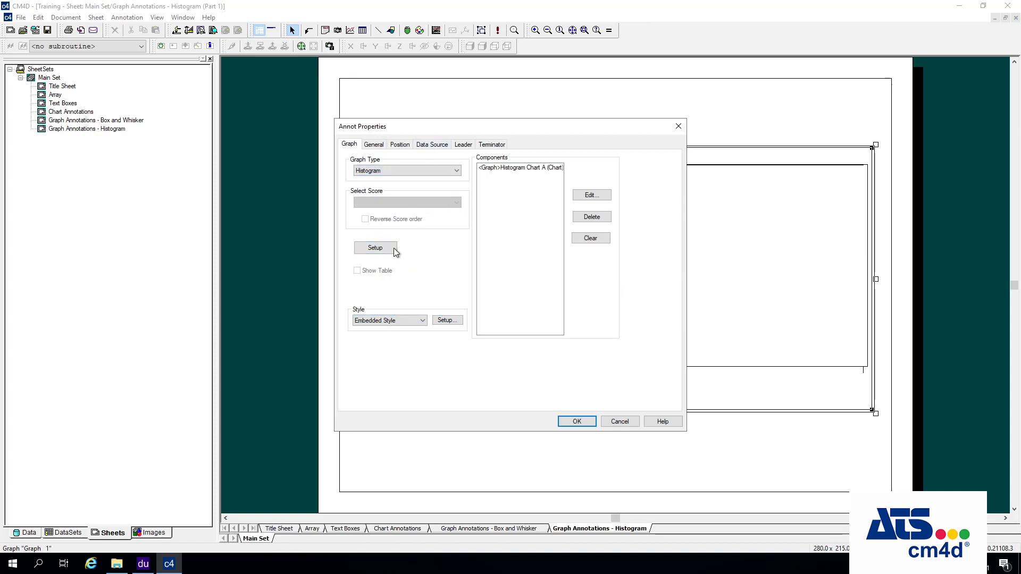
{"action": "left_click", "coordinate": [394, 249]}
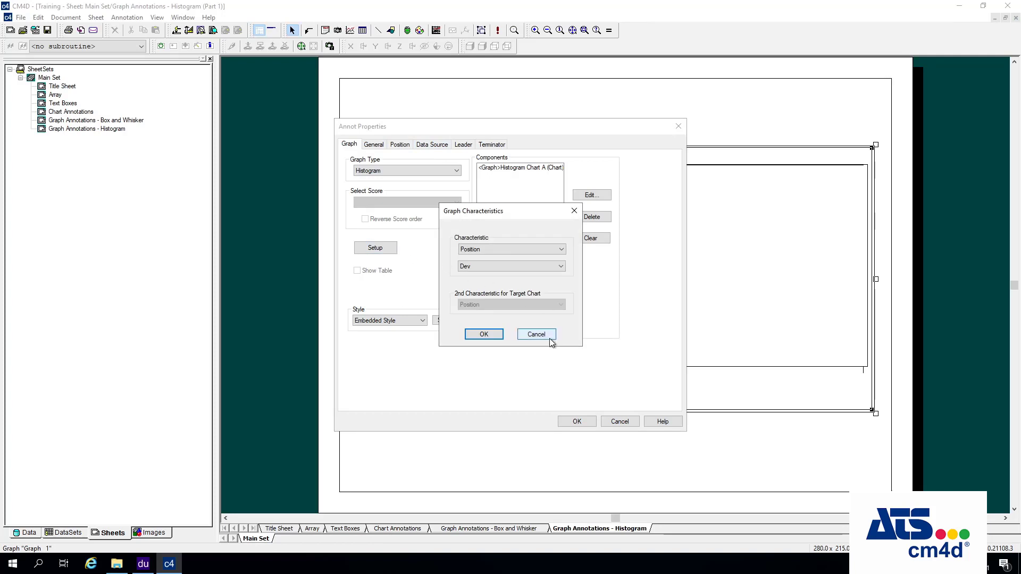
{"action": "left_click", "coordinate": [550, 337]}
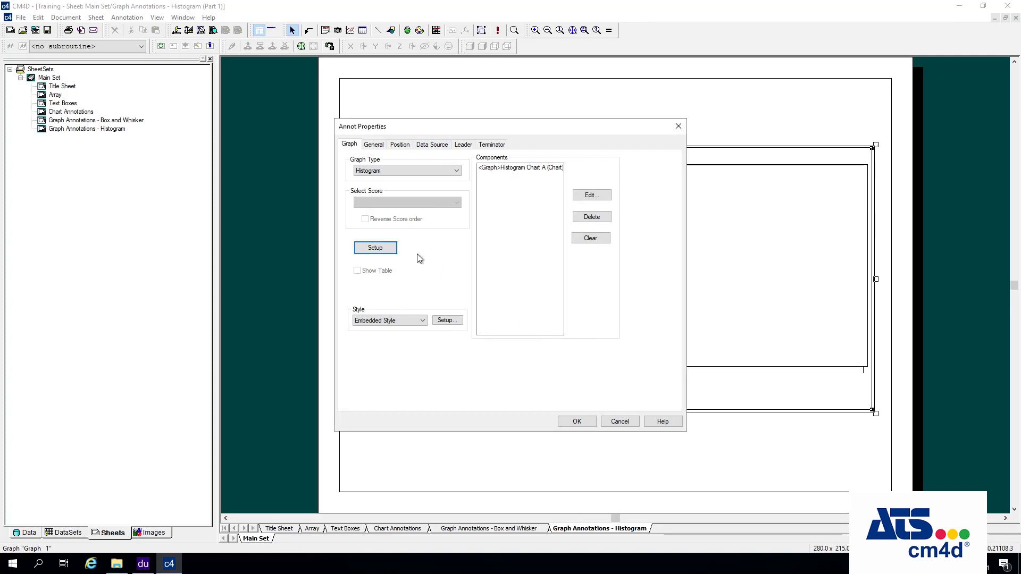
Use the Graph Data dataset with all rows as the histogram's data source
{"action": "left_click", "coordinate": [431, 145]}
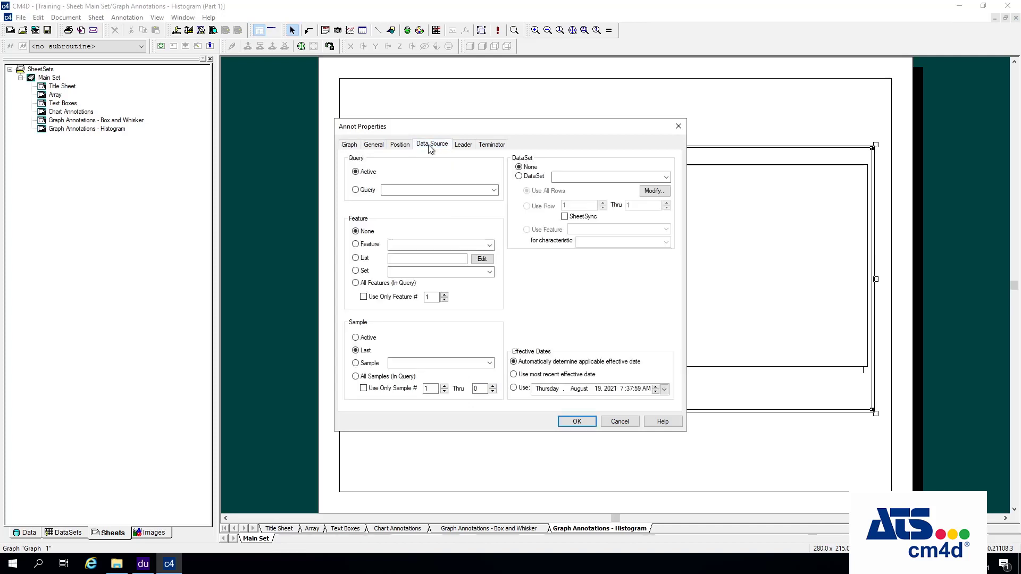
{"action": "left_click", "coordinate": [666, 177]}
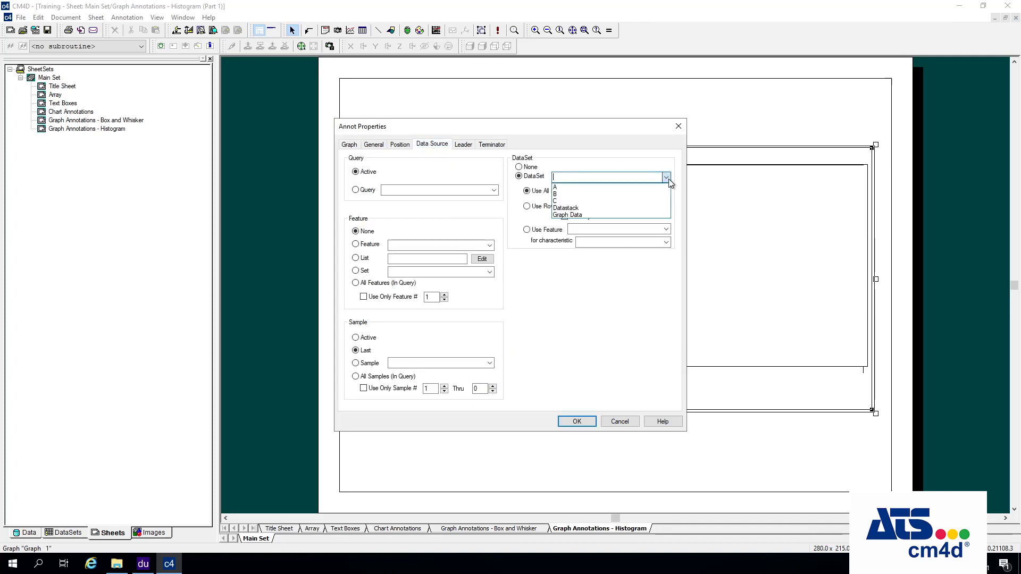
{"action": "left_click", "coordinate": [567, 216]}
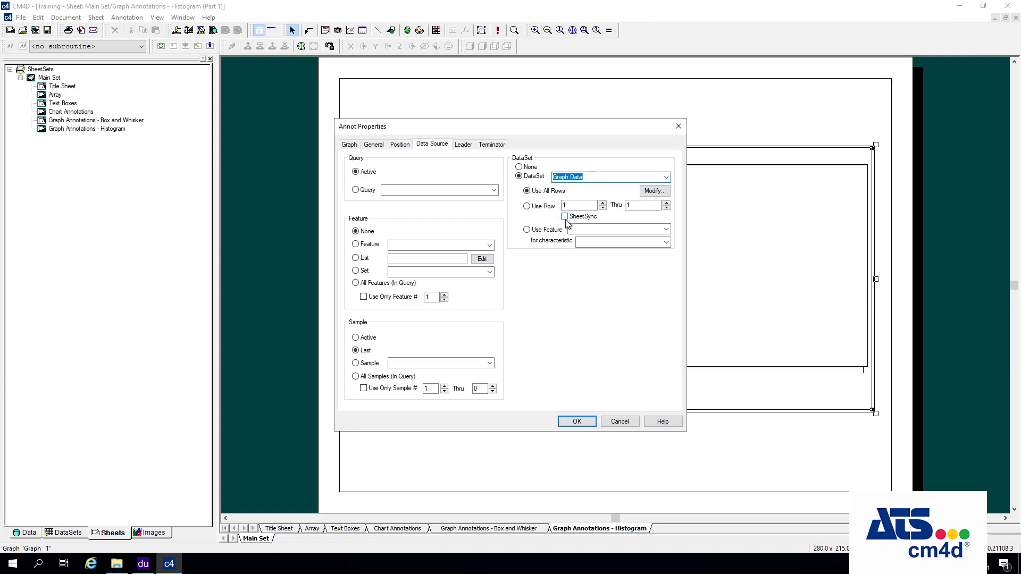
{"action": "left_click", "coordinate": [536, 208]}
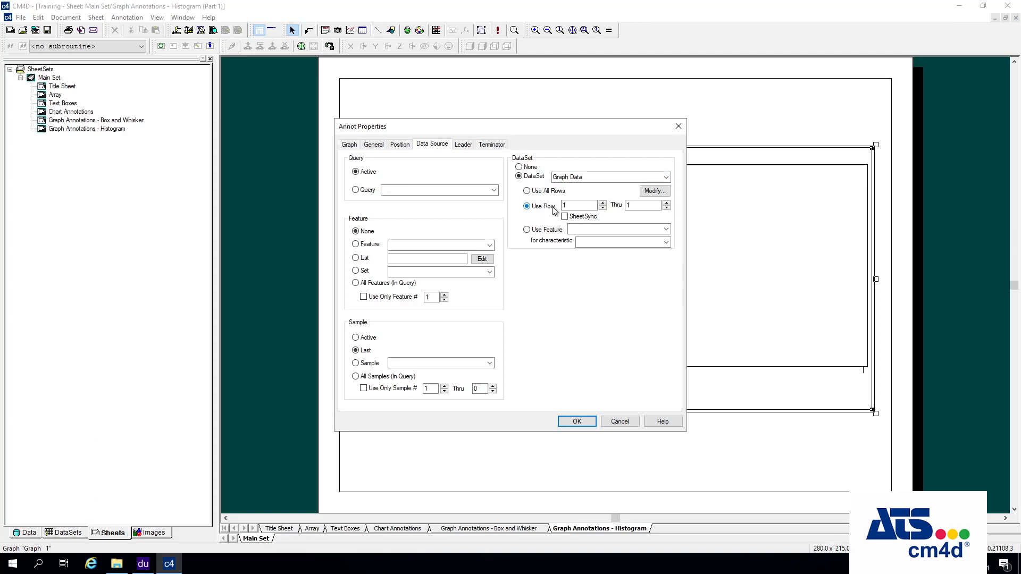
{"action": "left_click", "coordinate": [553, 194]}
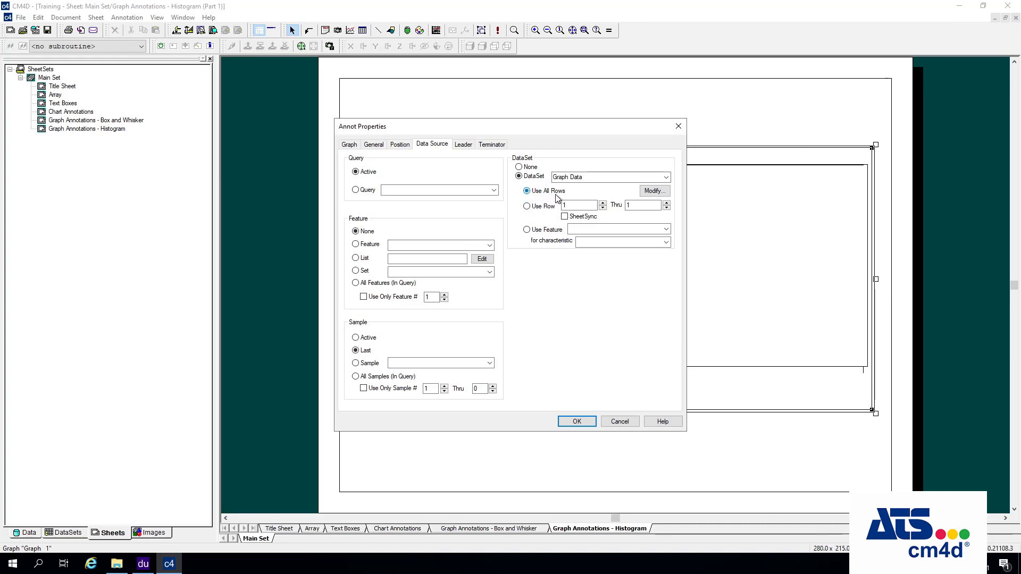
{"action": "left_click", "coordinate": [587, 421]}
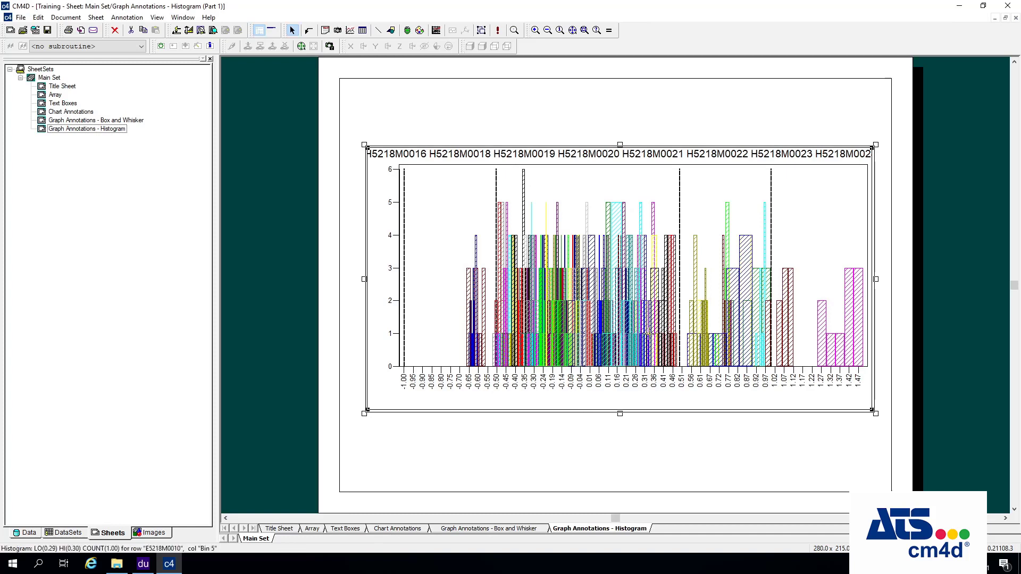
Restrict the histogram's data source to row 1 thru 1, plotting only E5218M0001
{"action": "right_click", "coordinate": [482, 252]}
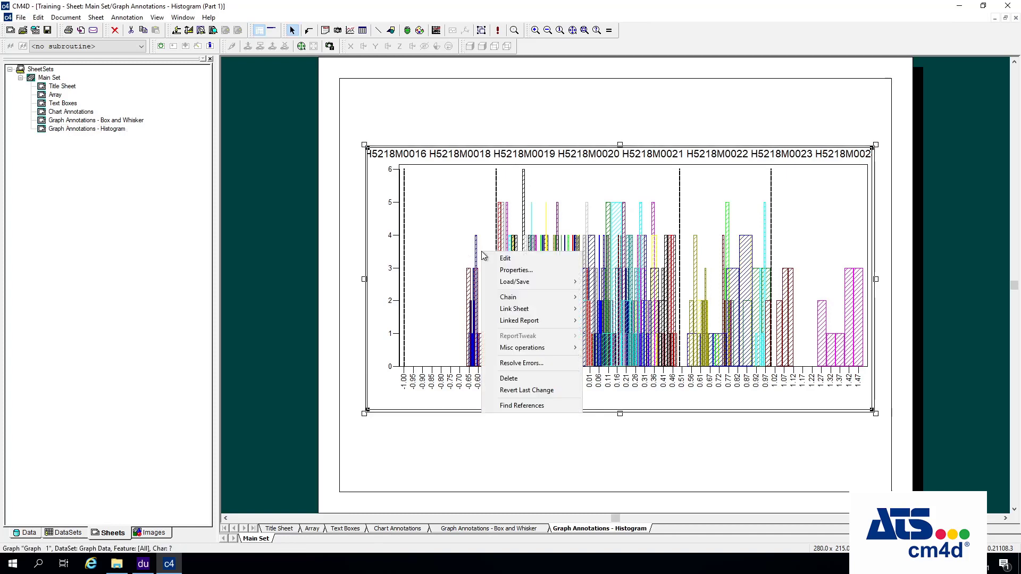
{"action": "left_click", "coordinate": [516, 270]}
{"action": "left_click", "coordinate": [446, 149]}
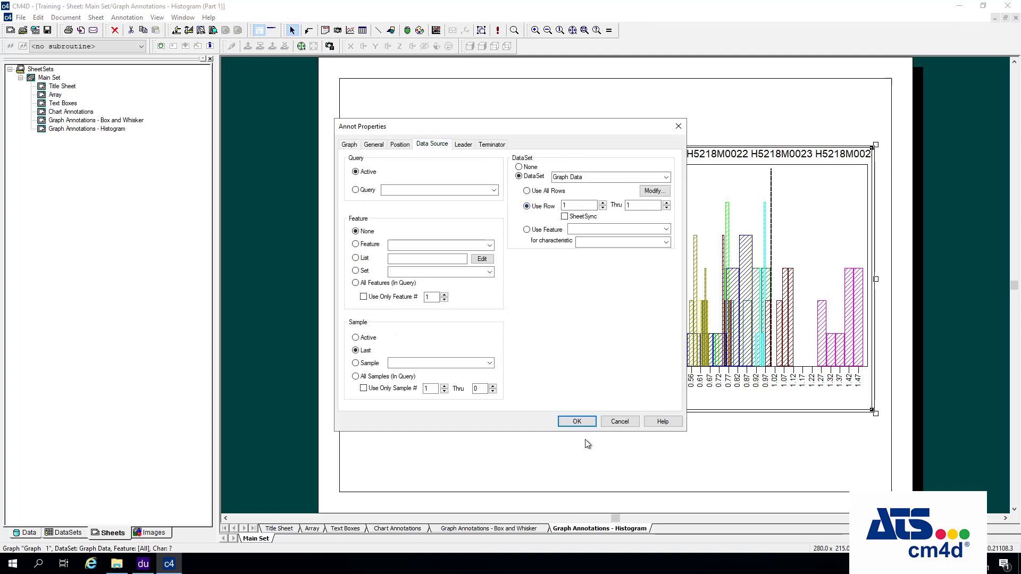
{"action": "left_click", "coordinate": [577, 422]}
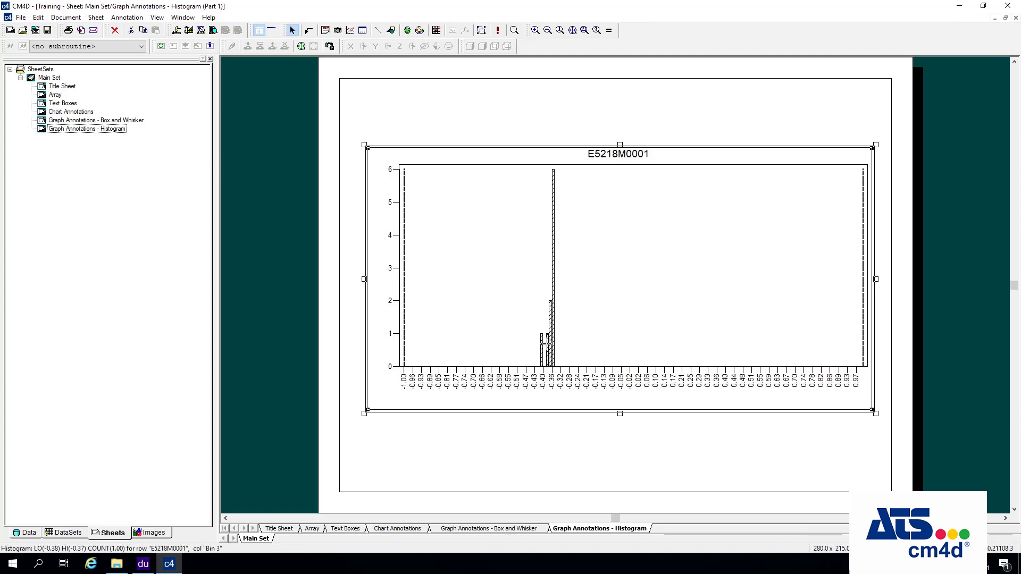
Set the query's Samples to load the last 30 samples
{"action": "left_click", "coordinate": [34, 532]}
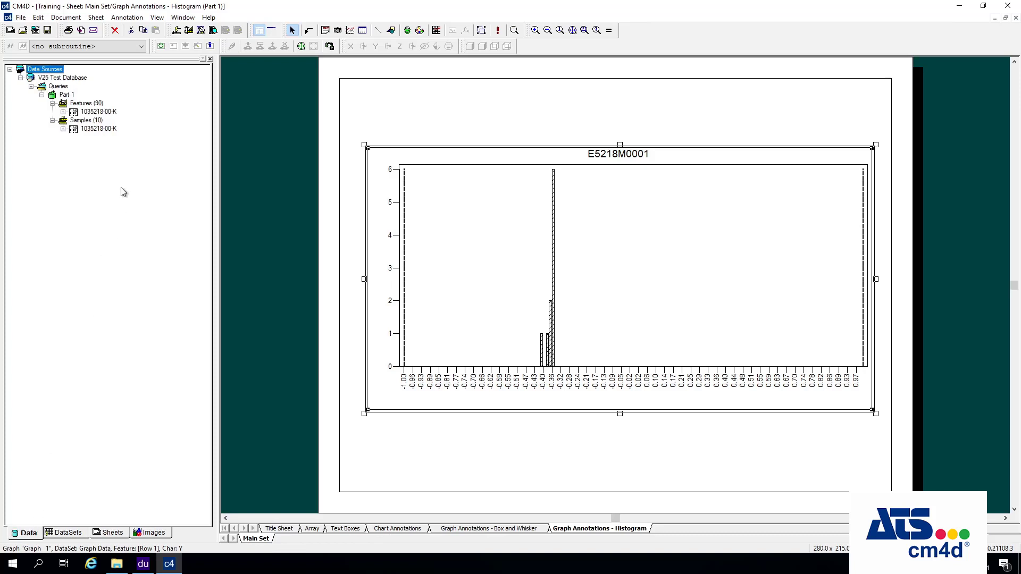
{"action": "left_click", "coordinate": [98, 123]}
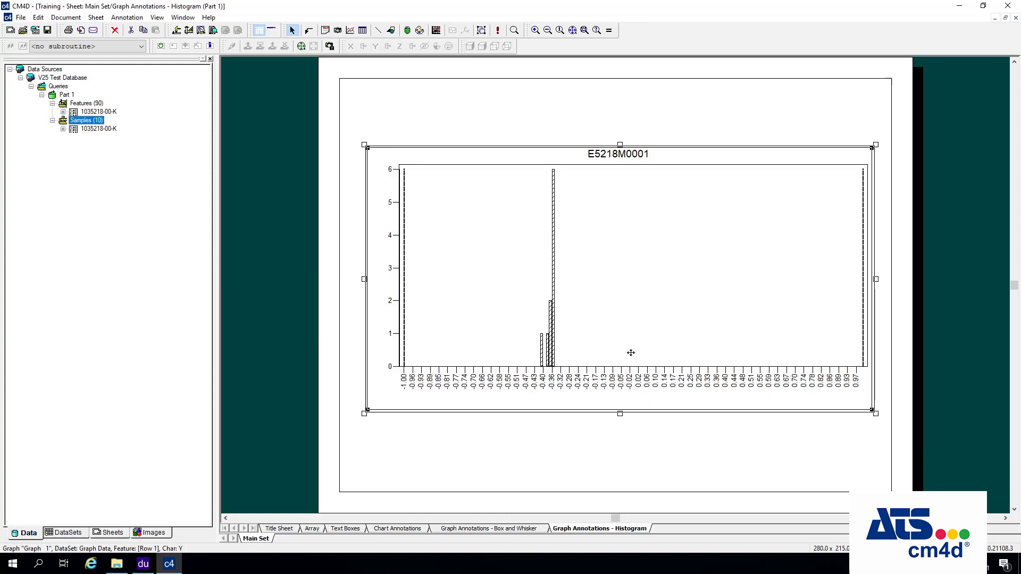
{"action": "right_click", "coordinate": [90, 124]}
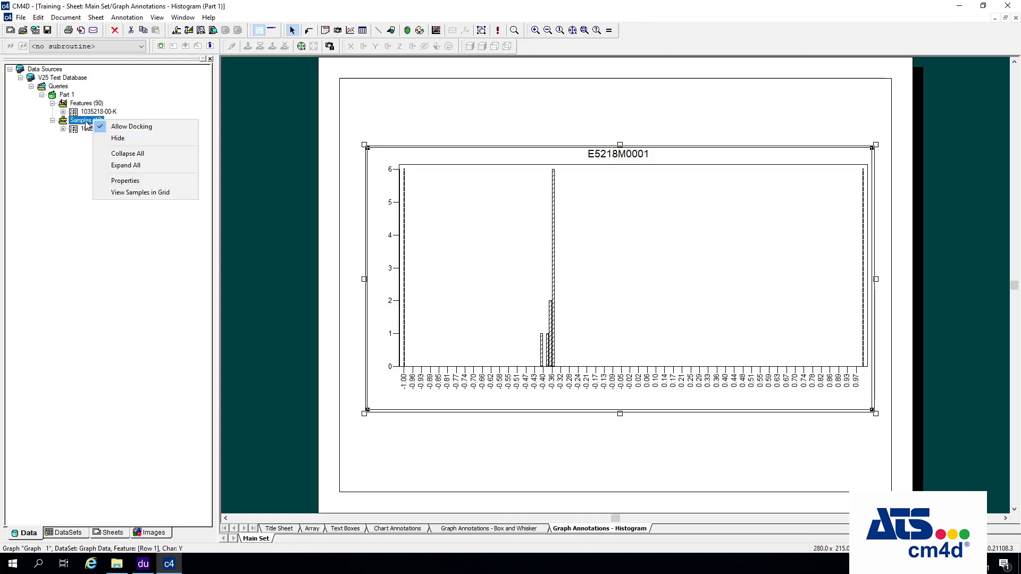
{"action": "key", "text": "Escape"}
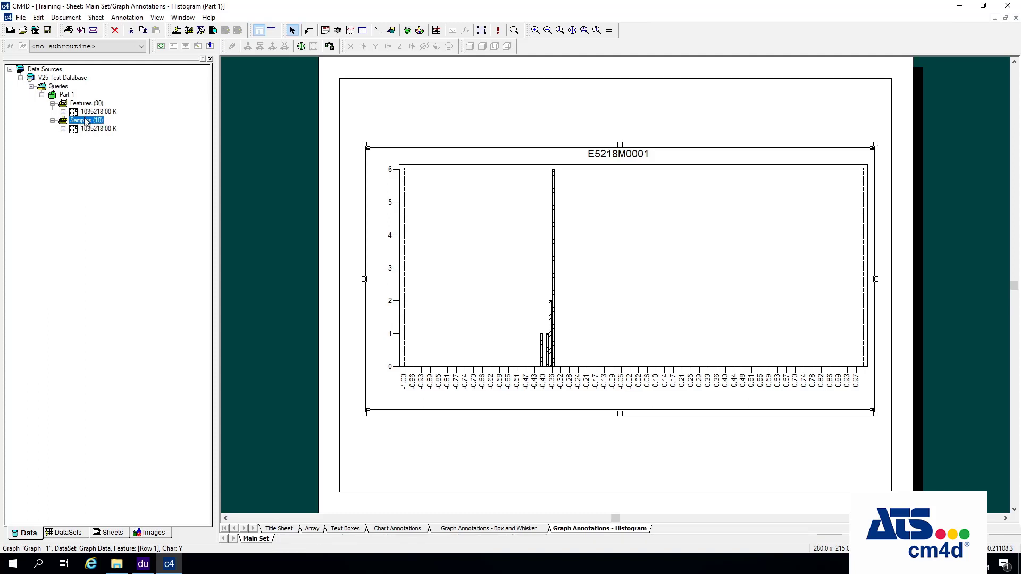
{"action": "double_click", "coordinate": [88, 122]}
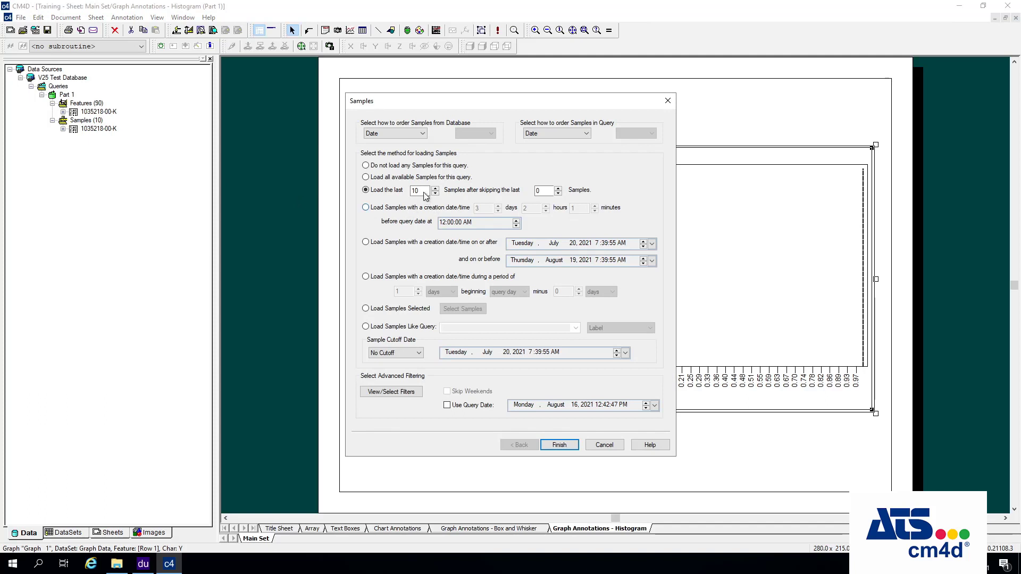
{"action": "type", "text": "3"}
{"action": "left_click", "coordinate": [566, 445]}
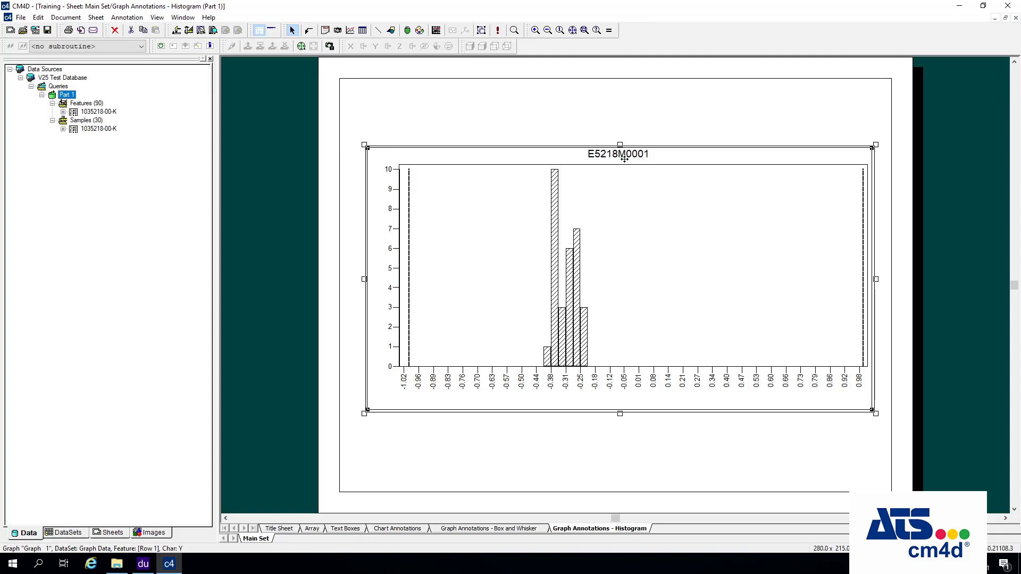
Edit the E5218M0001 histogram in place and move its title down inside the graph
{"action": "right_click", "coordinate": [634, 184]}
{"action": "left_click", "coordinate": [663, 193]}
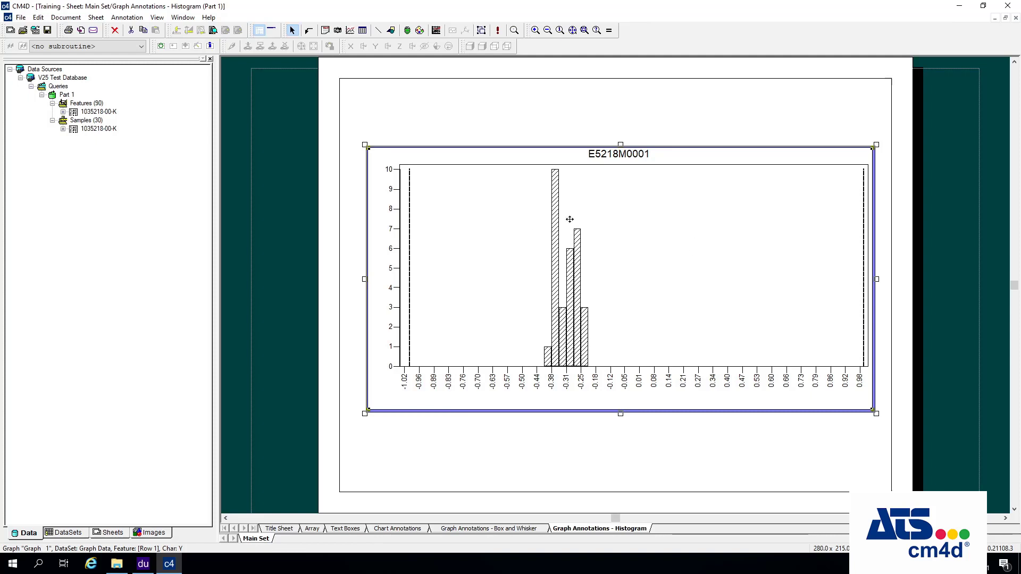
{"action": "right_click", "coordinate": [650, 195]}
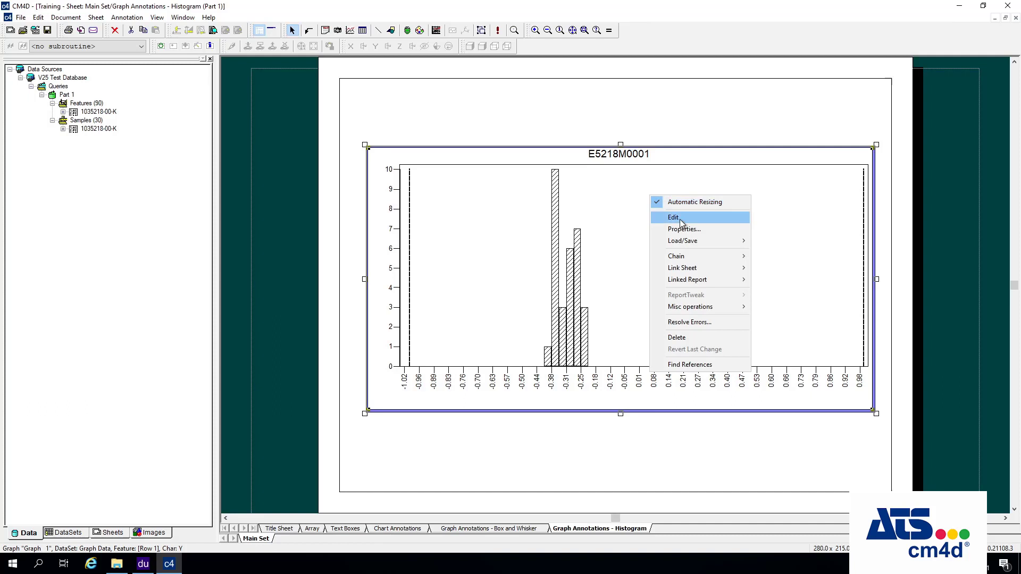
{"action": "left_click", "coordinate": [680, 219]}
{"action": "left_click", "coordinate": [645, 158]}
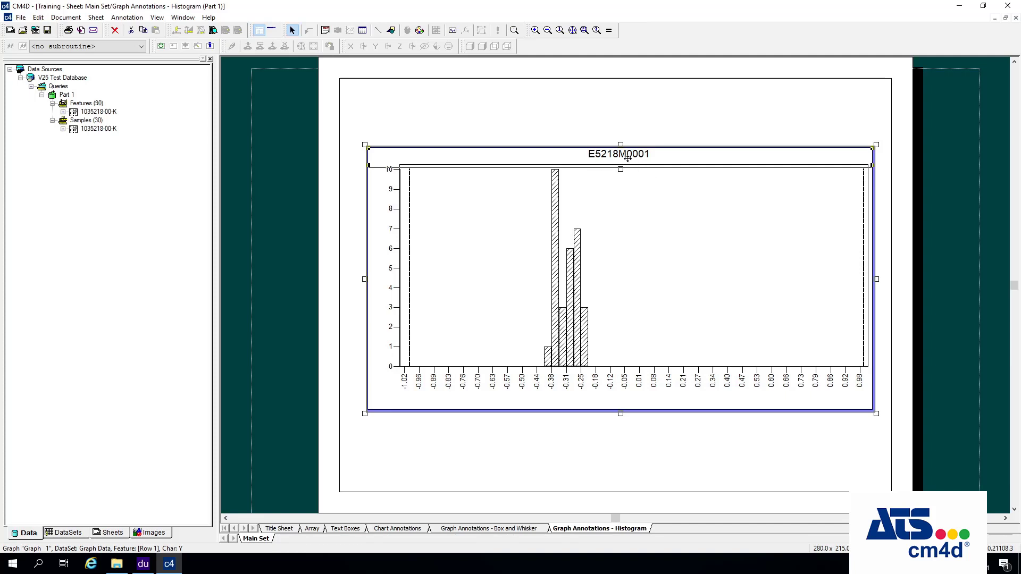
{"action": "mouse_move", "coordinate": [629, 156]}
{"action": "left_mouse_down"}
{"action": "mouse_move", "coordinate": [629, 171]}
{"action": "mouse_move", "coordinate": [625, 154]}
{"action": "left_mouse_up"}
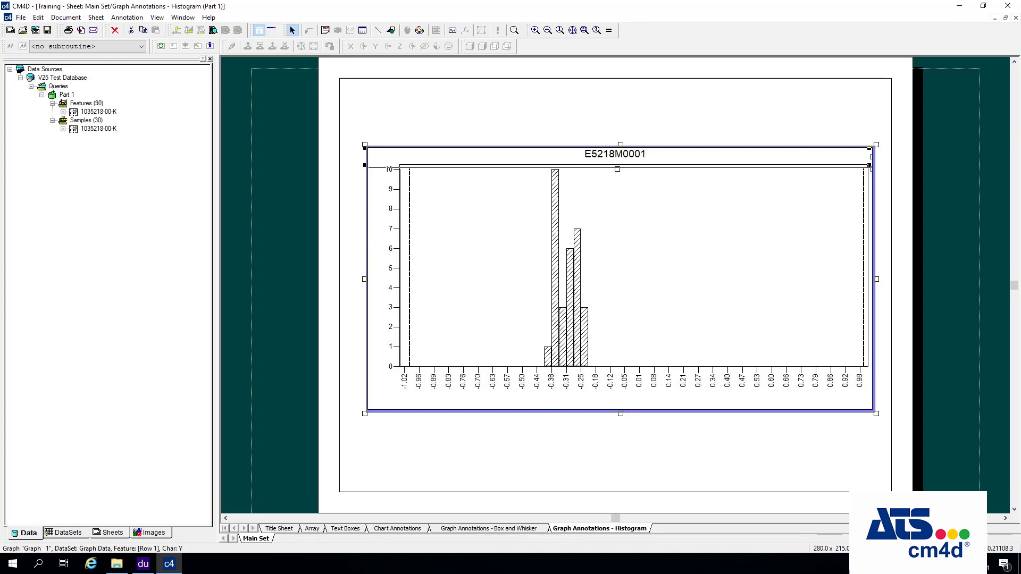
{"action": "left_click", "coordinate": [381, 102]}
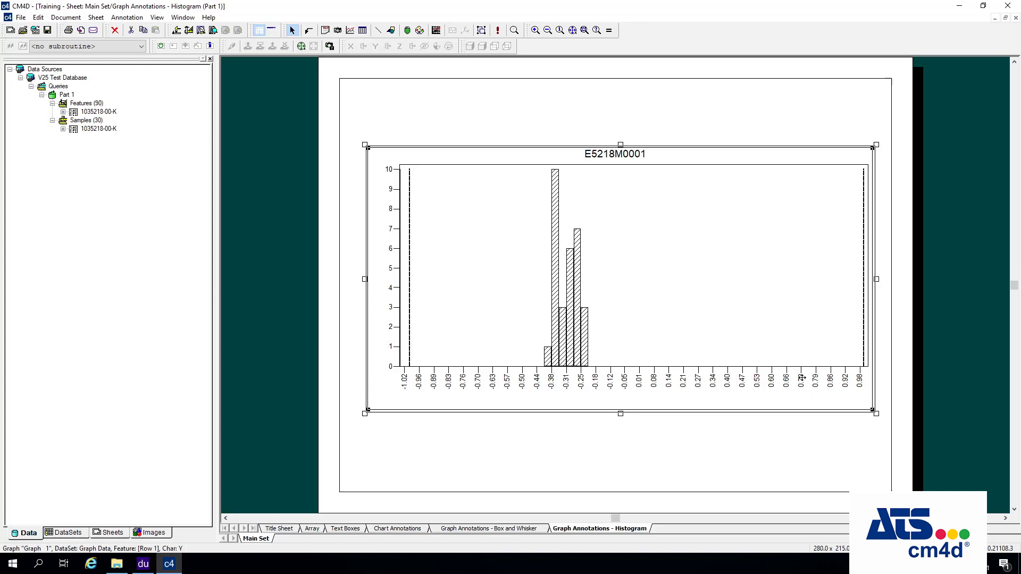
Open the histogram's graph properties and edit the Histogram Chart A component
{"action": "right_click", "coordinate": [492, 222]}
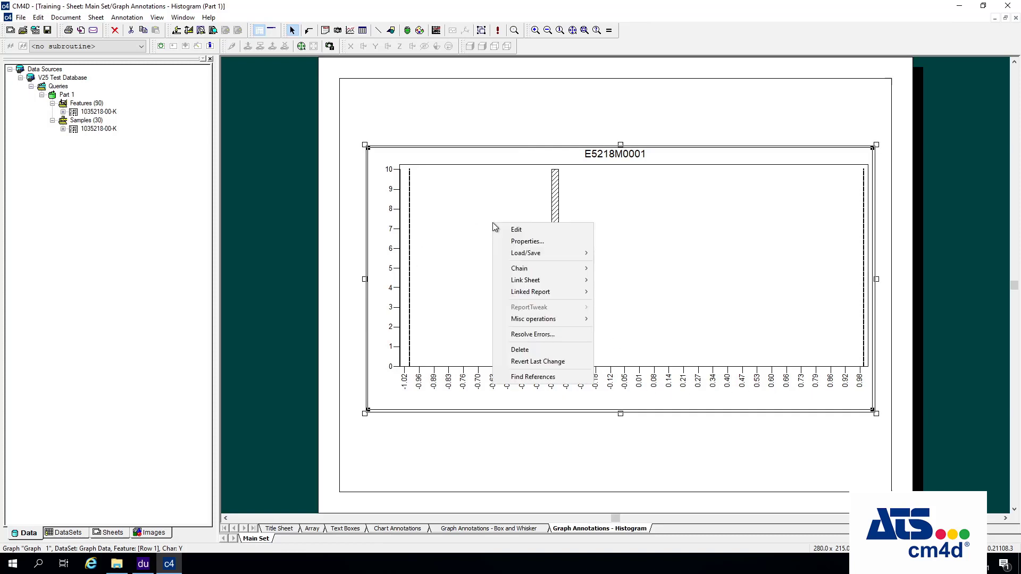
{"action": "left_click", "coordinate": [519, 239]}
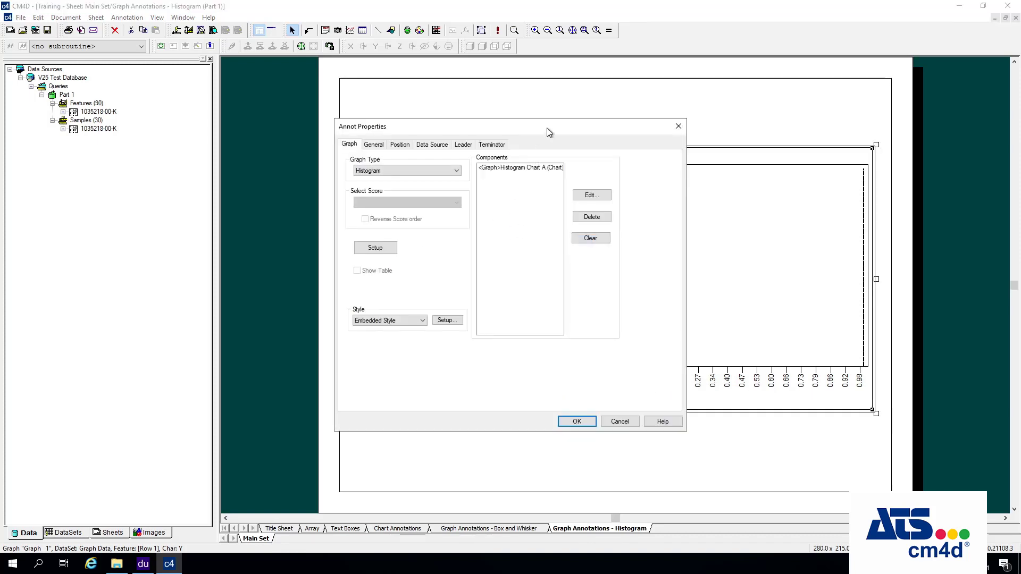
{"action": "left_click_drag", "start_coordinate": [546, 128], "coordinate": [351, 122]}
{"action": "left_click", "coordinate": [350, 166]}
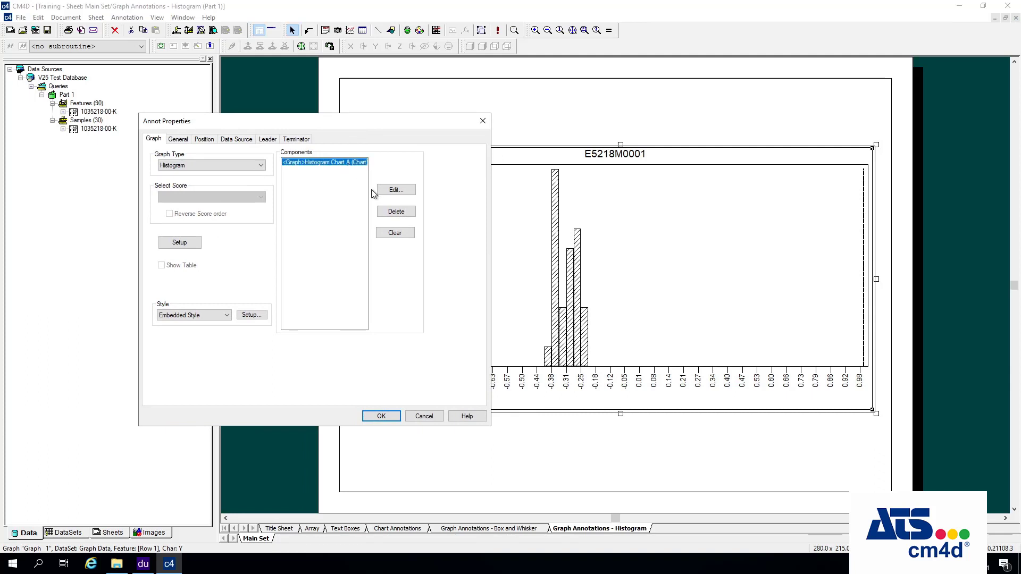
{"action": "left_click", "coordinate": [390, 192]}
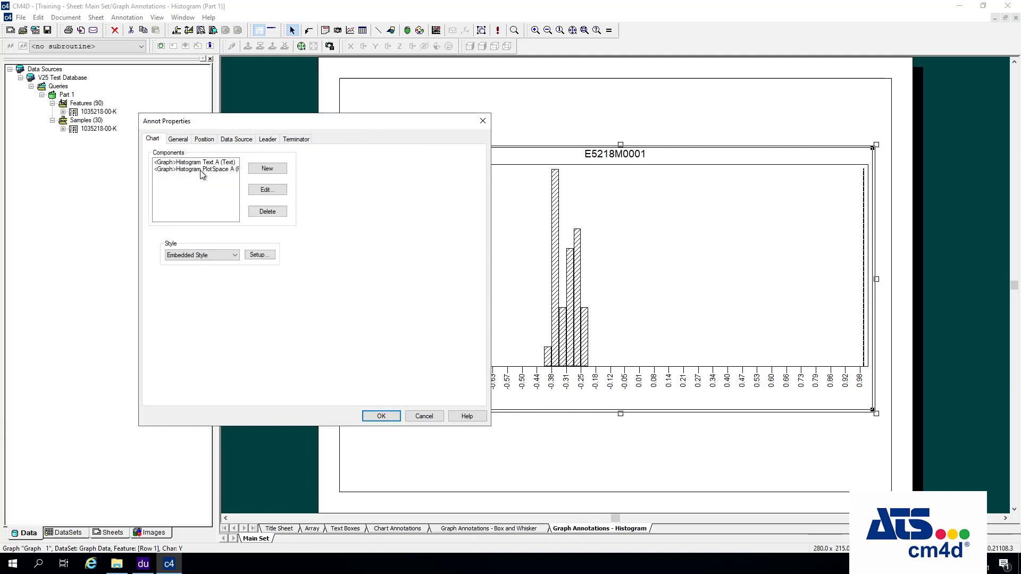
In Histogram PlotSpace A, turn off horizontal Scale Auto and select the Min value
{"action": "left_click", "coordinate": [199, 169]}
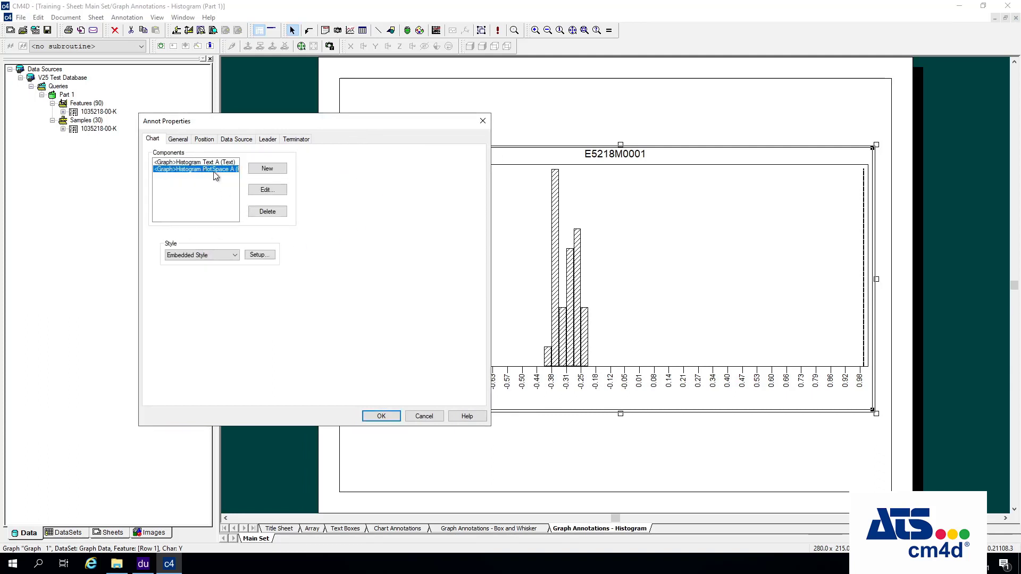
{"action": "left_click", "coordinate": [273, 190]}
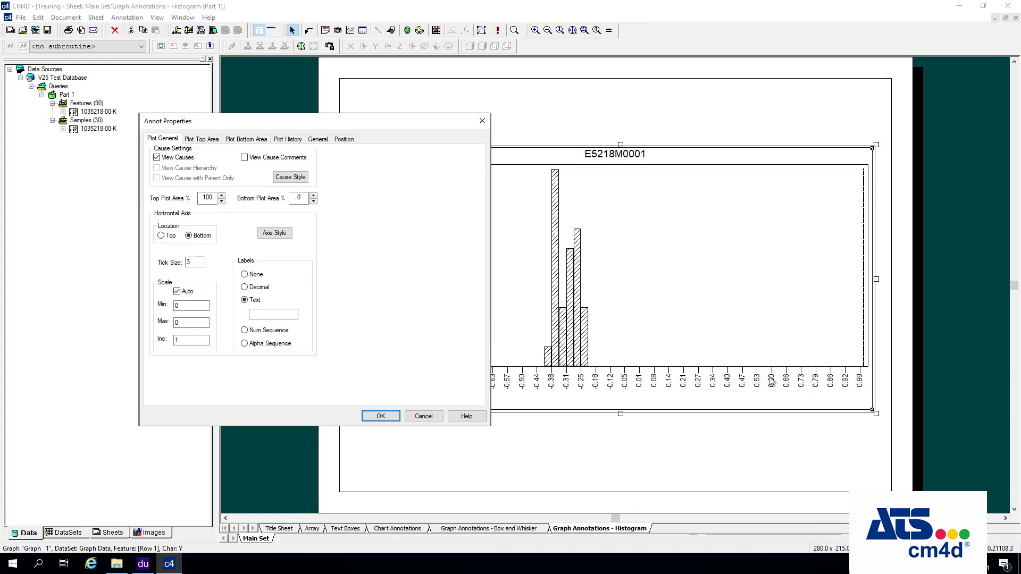
{"action": "left_click", "coordinate": [186, 292]}
{"action": "double_click", "coordinate": [191, 306]}
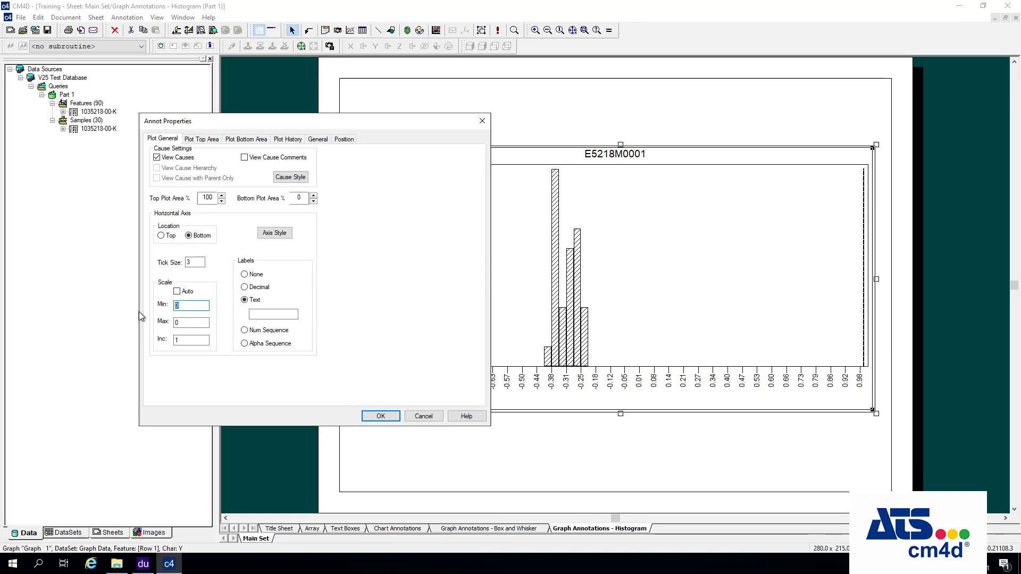
Enter (~3stddev~)(-1) as the horizontal axis minimum, fixing the mistyped 6
{"action": "type", "text": "-"}
{"action": "type", "text": "6st"}
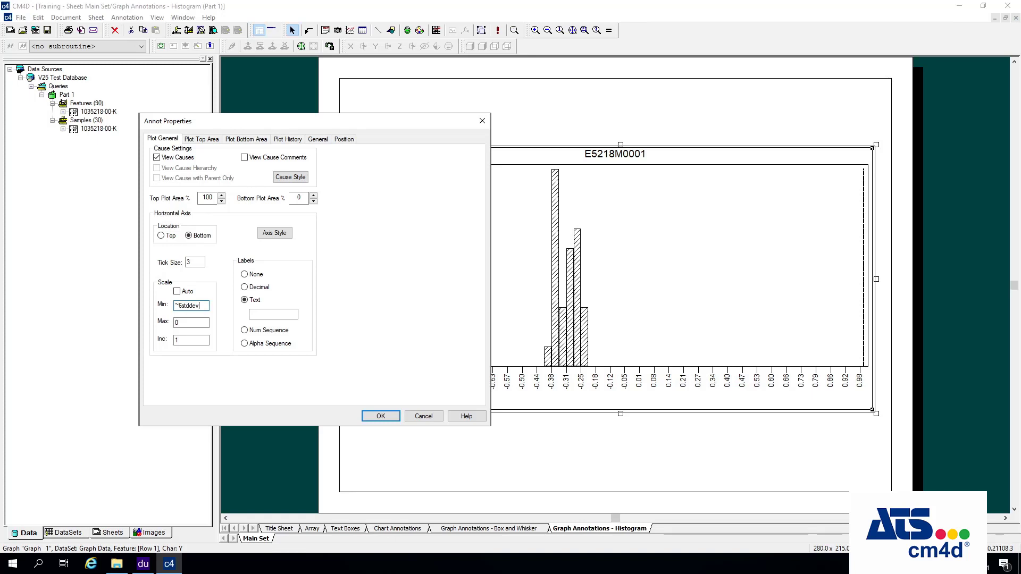
{"action": "type", "text": "ddev"}
{"action": "type", "text": ")"}
{"action": "key", "text": "Delete"}
{"action": "type", "text": "3"}
{"action": "type", "text": "("}
{"action": "left_click", "coordinate": [208, 305]}
{"action": "type", "text": ")"}
{"action": "type", "text": "("}
{"action": "type", "text": "-1"}
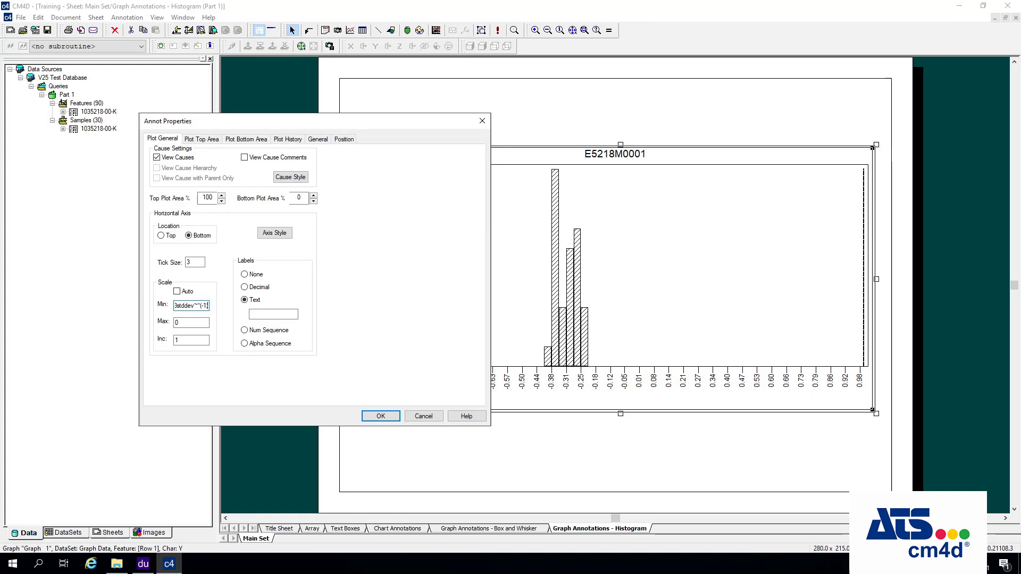
{"action": "type", "text": ")"}
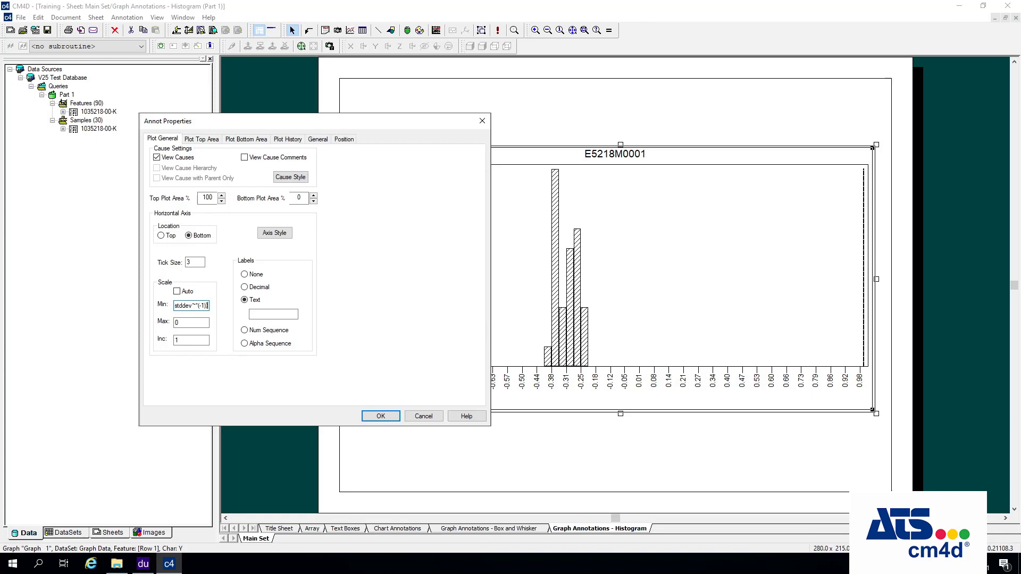
Set the horizontal axis Max to ~3stddev~ and Inc to ~stddev~
{"action": "double_click", "coordinate": [187, 323]}
{"action": "type", "text": "~3stddev~"}
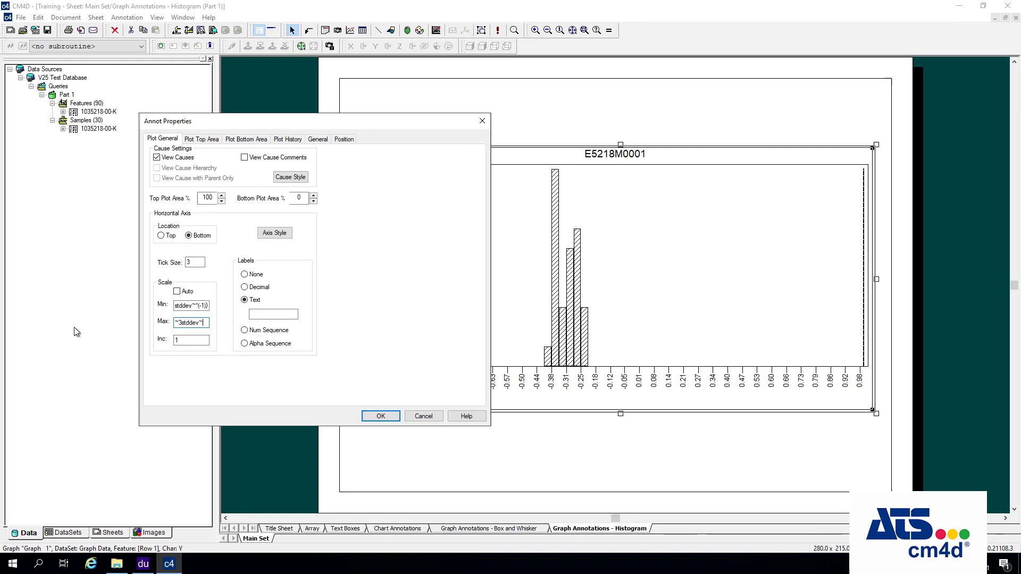
{"action": "left_click", "coordinate": [185, 339]}
{"action": "type", "text": "~stddev~"}
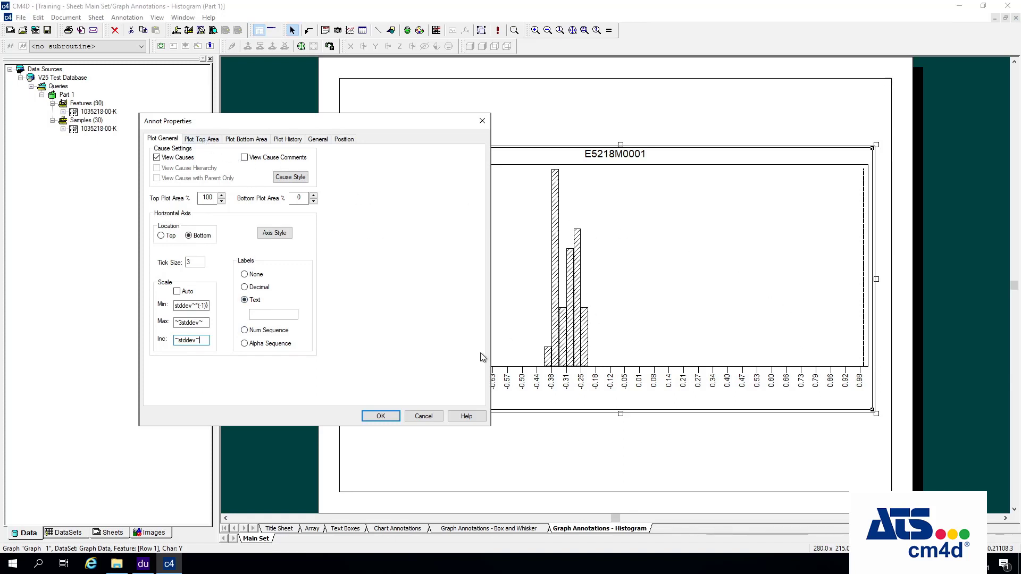
{"action": "left_click", "coordinate": [207, 141]}
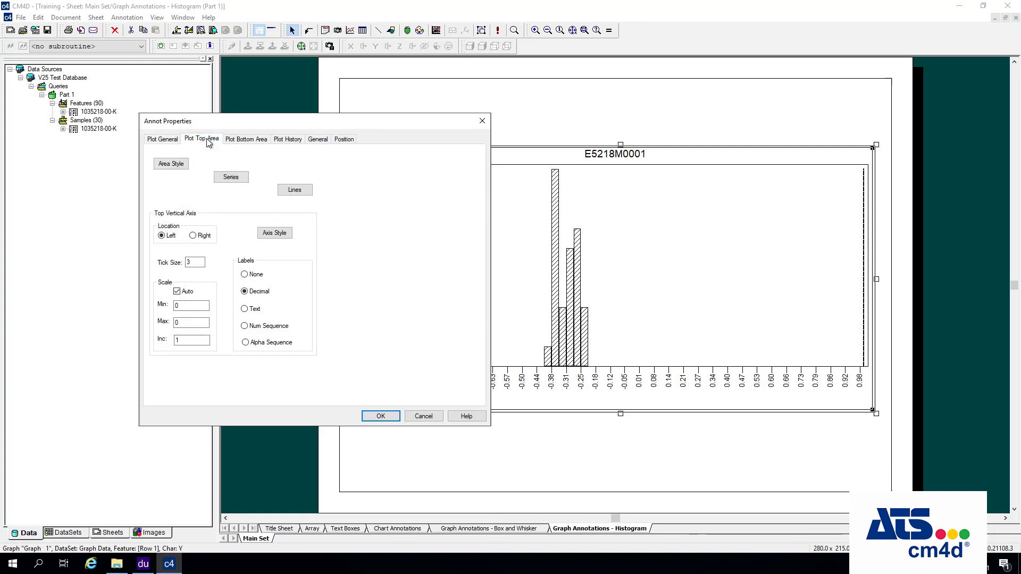
Turn on the overlay curve in the Plot Top Area lines and give it a red pen
{"action": "left_click", "coordinate": [308, 190]}
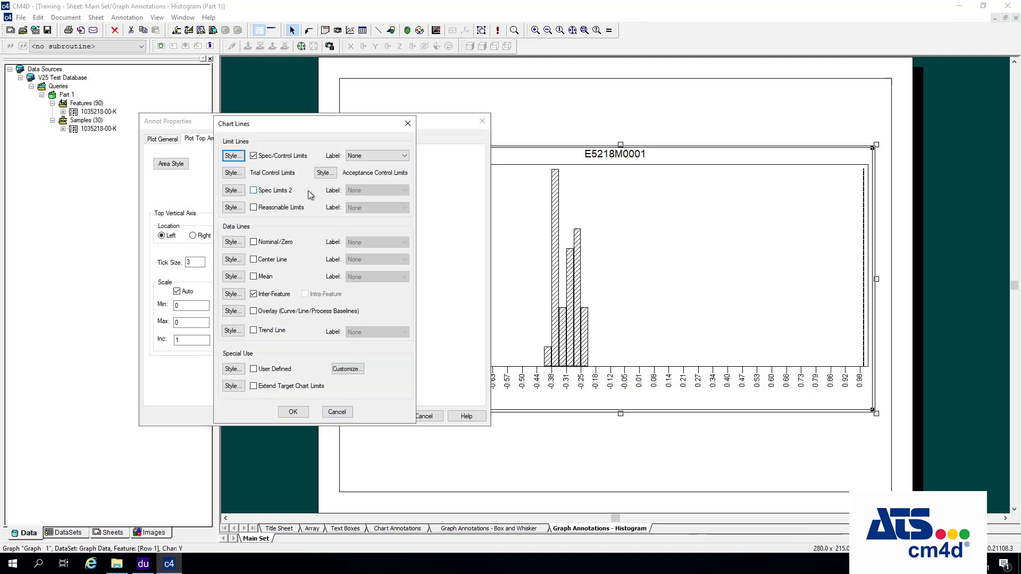
{"action": "left_click", "coordinate": [261, 313]}
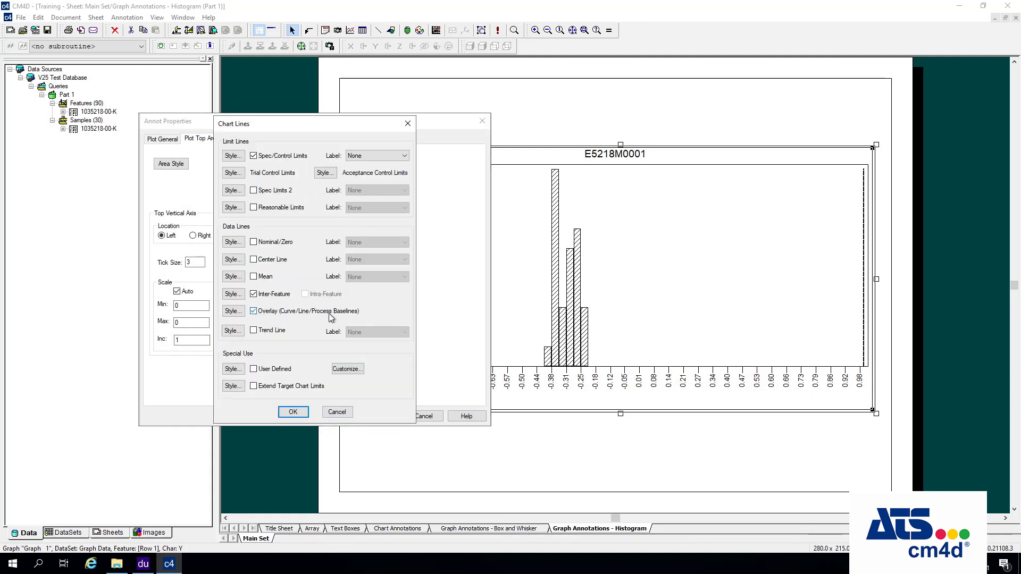
{"action": "left_click", "coordinate": [233, 312]}
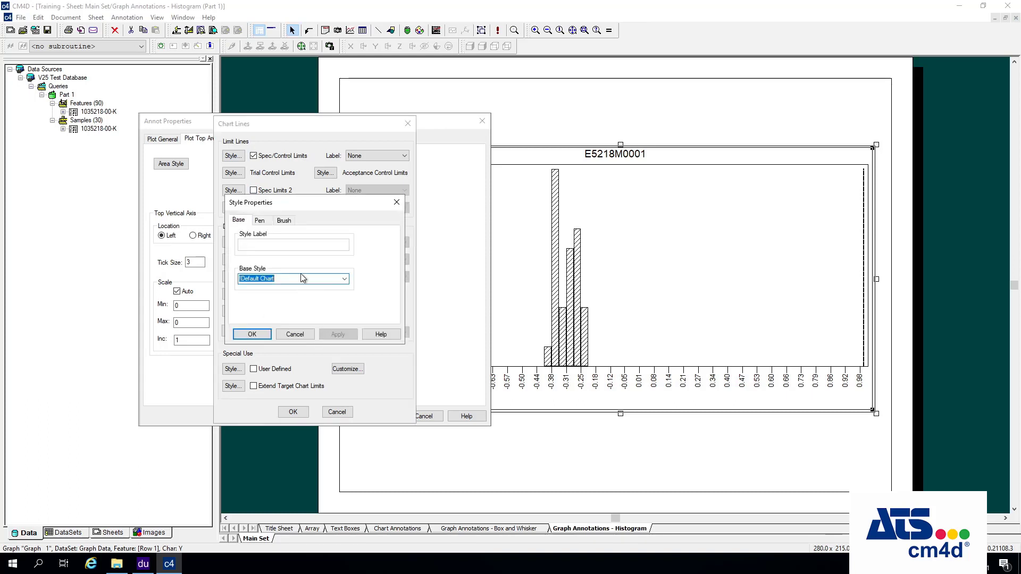
{"action": "left_click", "coordinate": [260, 221]}
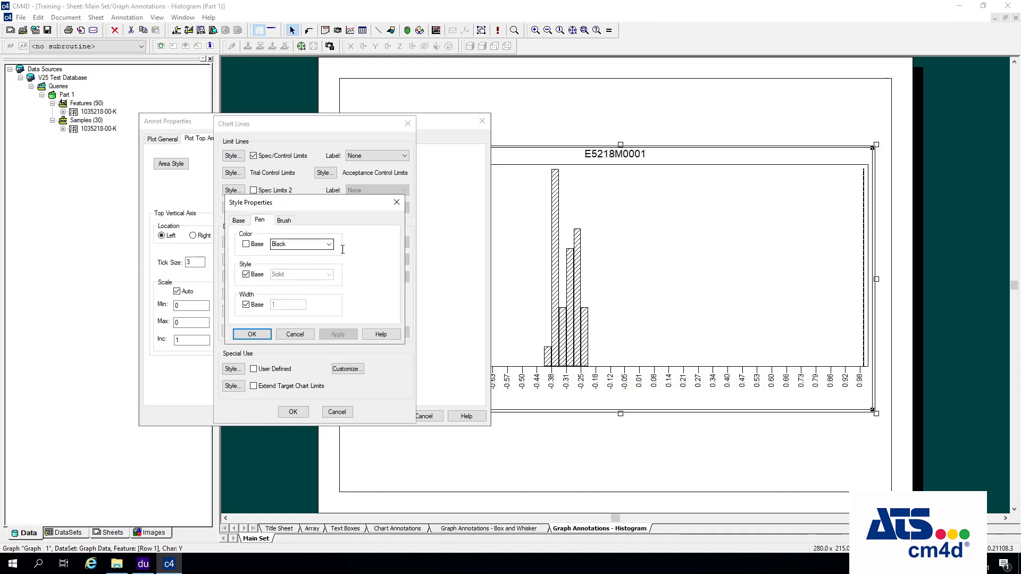
{"action": "left_click", "coordinate": [329, 244]}
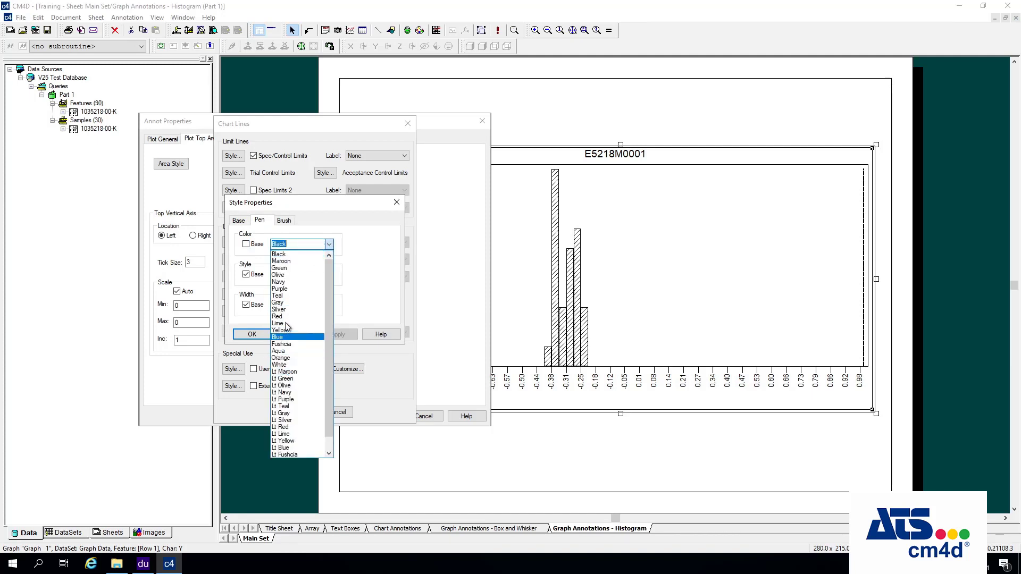
{"action": "left_click", "coordinate": [287, 317]}
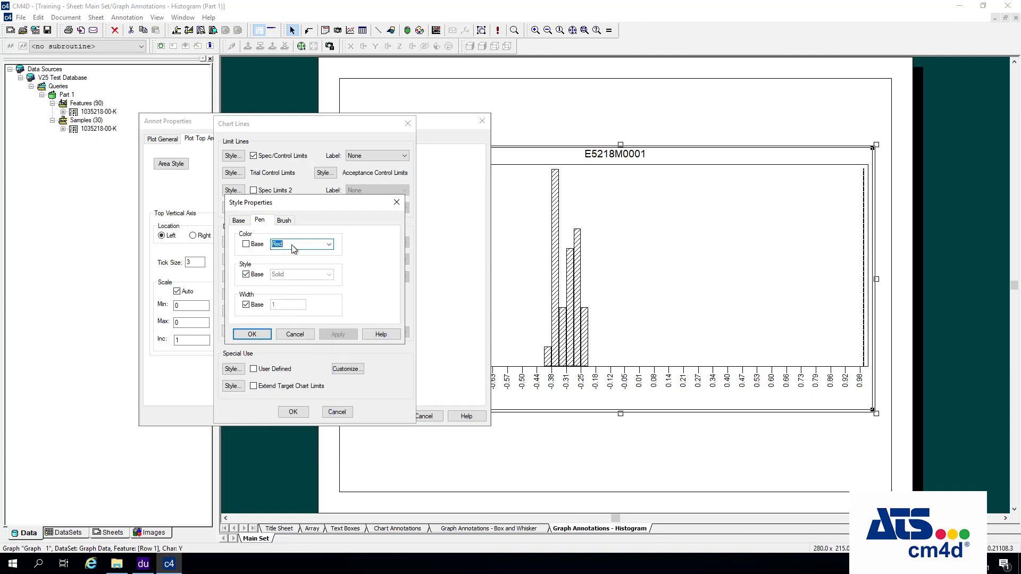
{"action": "left_click", "coordinate": [252, 334]}
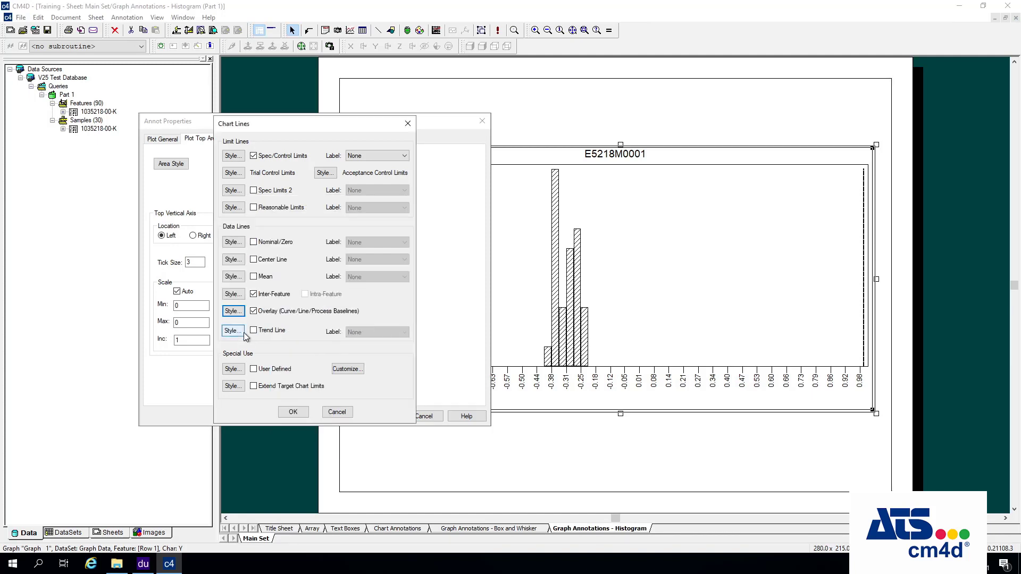
Confirm all dialogs so the histogram redraws on the new stddev axis scale
{"action": "left_click", "coordinate": [293, 413]}
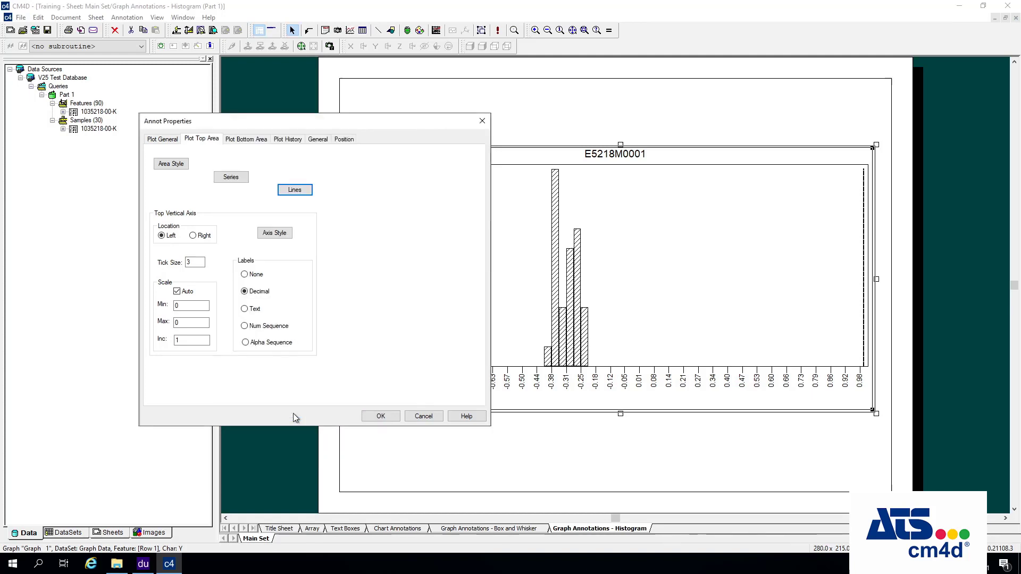
{"action": "left_click", "coordinate": [379, 416]}
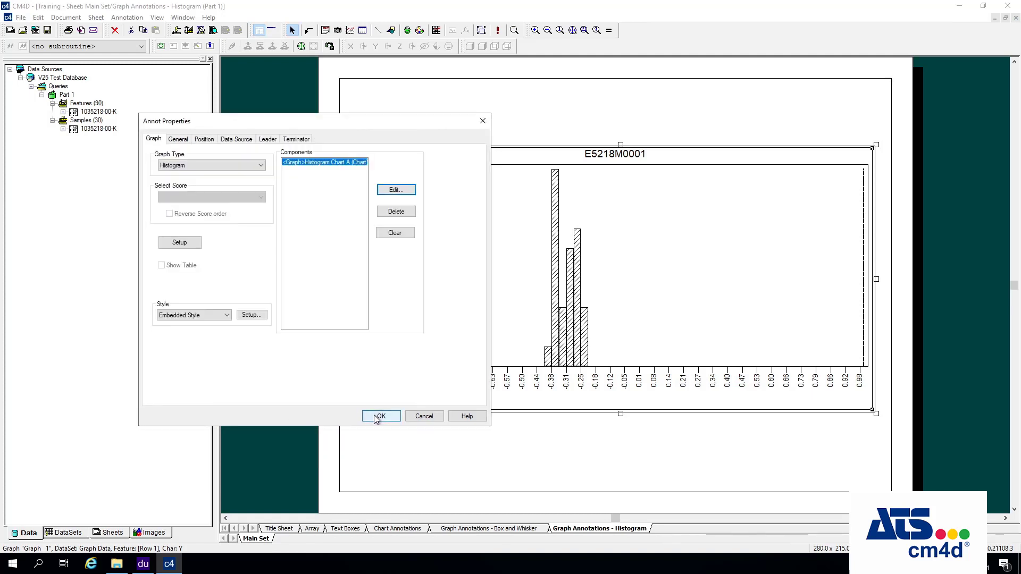
{"action": "left_click", "coordinate": [379, 416]}
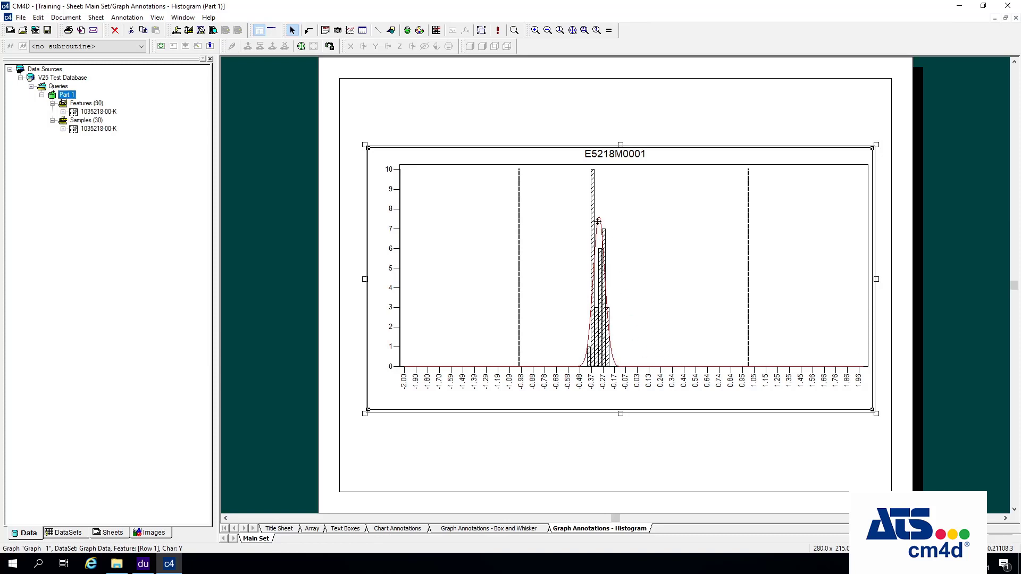
Reopen the Histogram PlotSpace A settings through graph properties and Chart A
{"action": "right_click", "coordinate": [475, 231]}
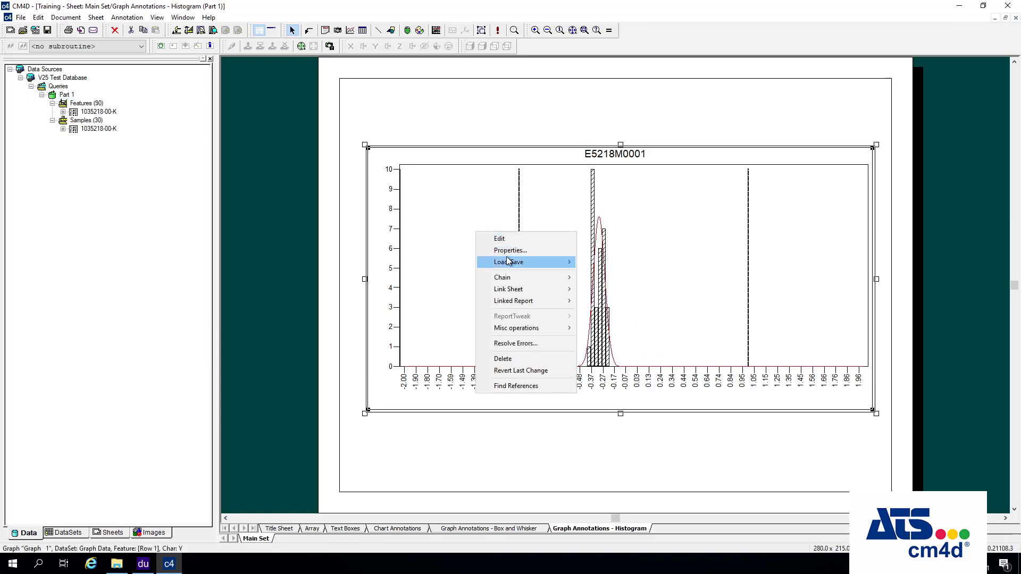
{"action": "left_click", "coordinate": [509, 250]}
{"action": "left_click", "coordinate": [512, 168]}
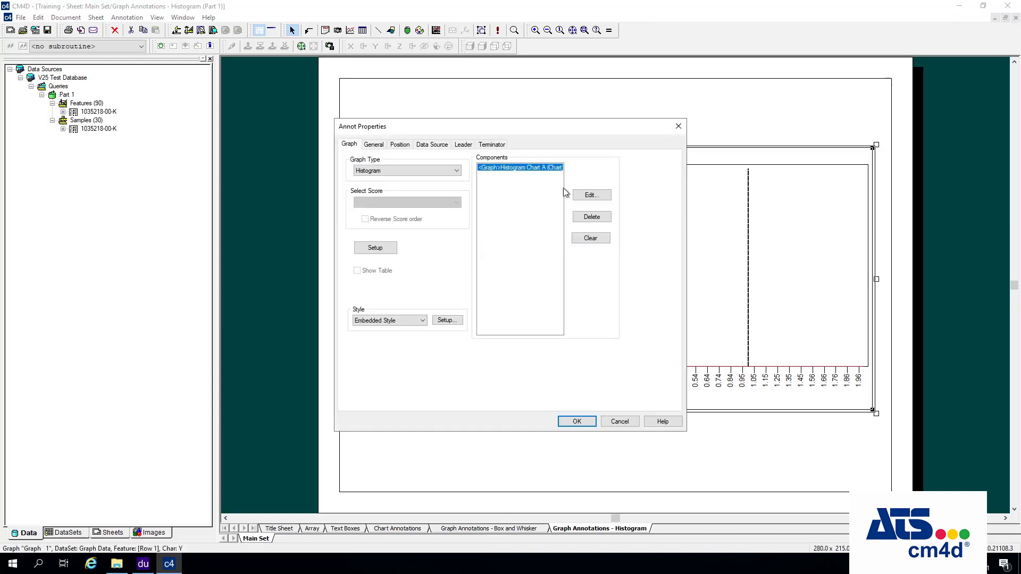
{"action": "left_click", "coordinate": [590, 195]}
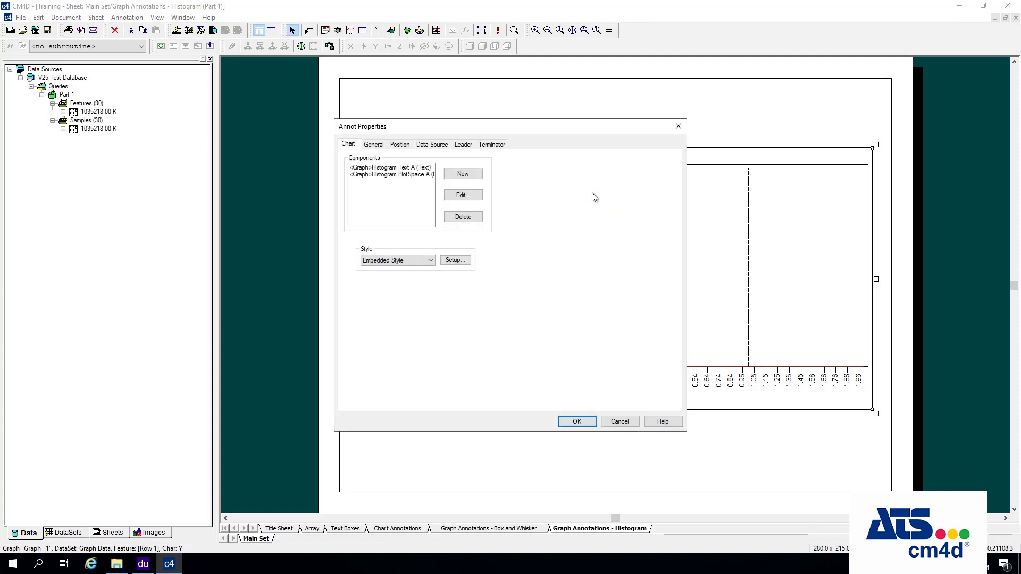
{"action": "left_click", "coordinate": [402, 176]}
{"action": "left_click", "coordinate": [462, 195]}
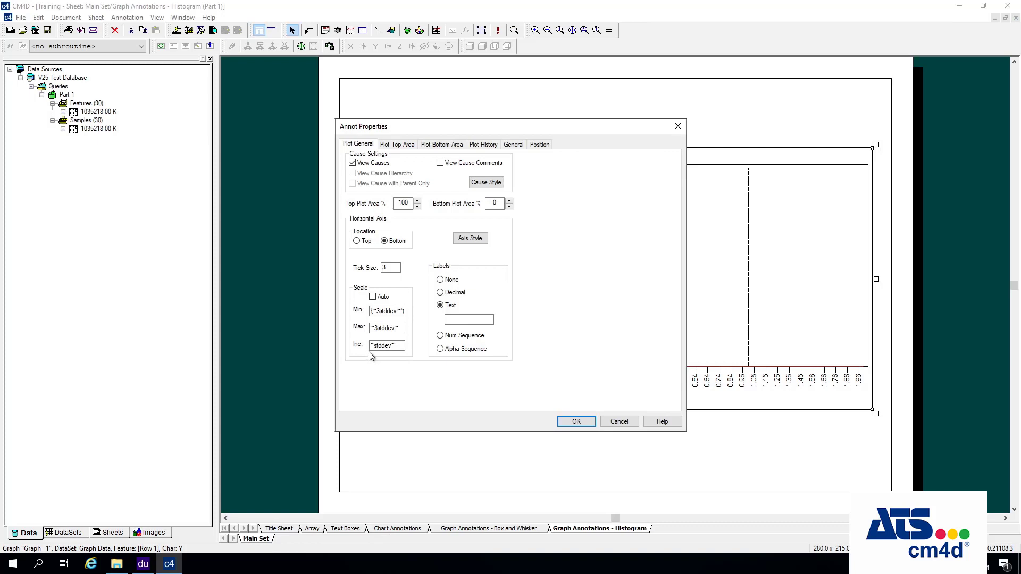
{"action": "left_click", "coordinate": [401, 347]}
{"action": "left_click", "coordinate": [402, 149]}
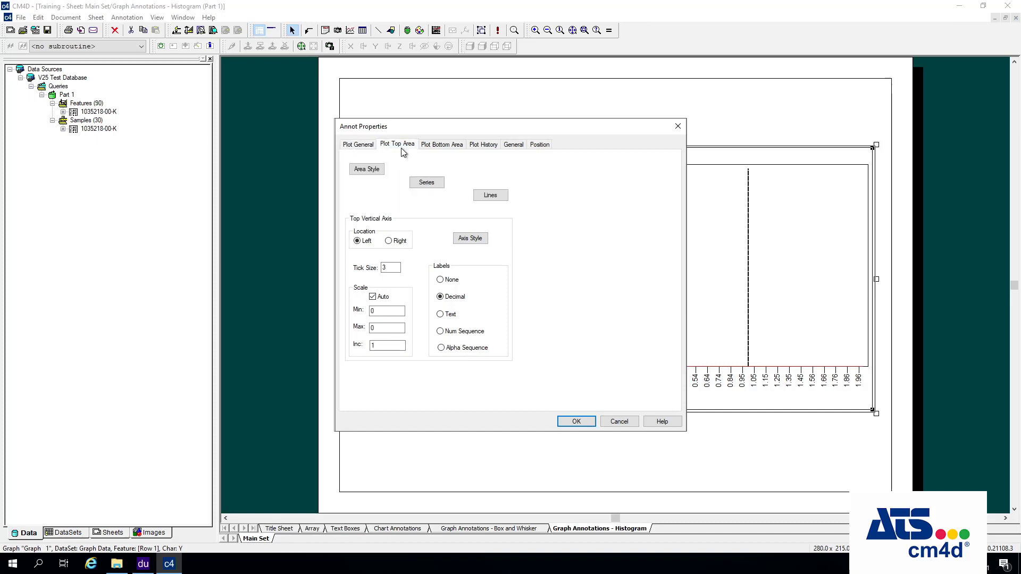
{"action": "left_click", "coordinate": [367, 147]}
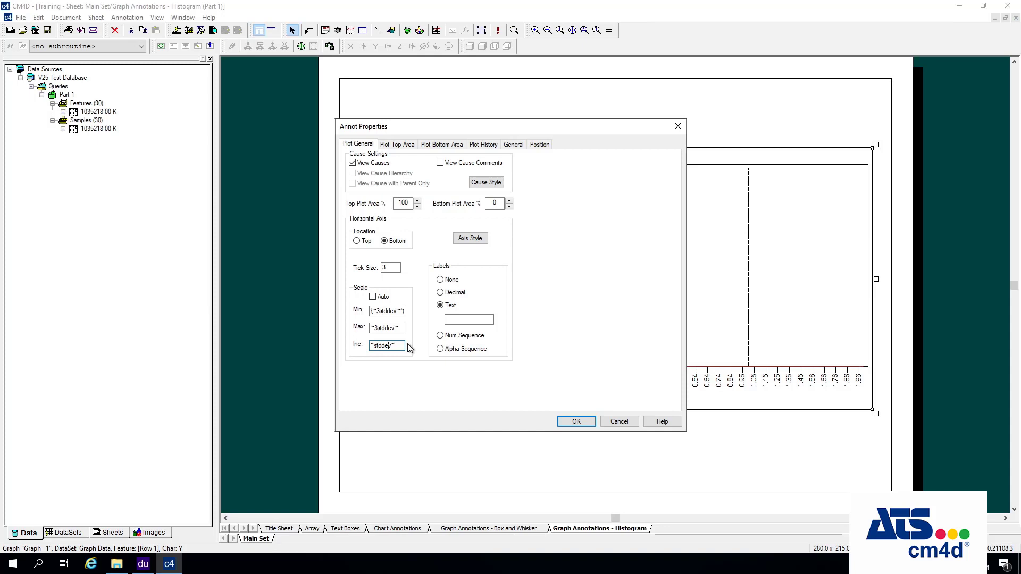
Change the axis increment to {~6stddev~/(6)} and confirm both dialogs
{"action": "key", "text": "Left"}
{"action": "key", "text": "Left"}
{"action": "key", "text": "Left"}
{"action": "type", "text": "6"}
{"action": "type", "text": "/(6"}
{"action": "type", "text": ")"}
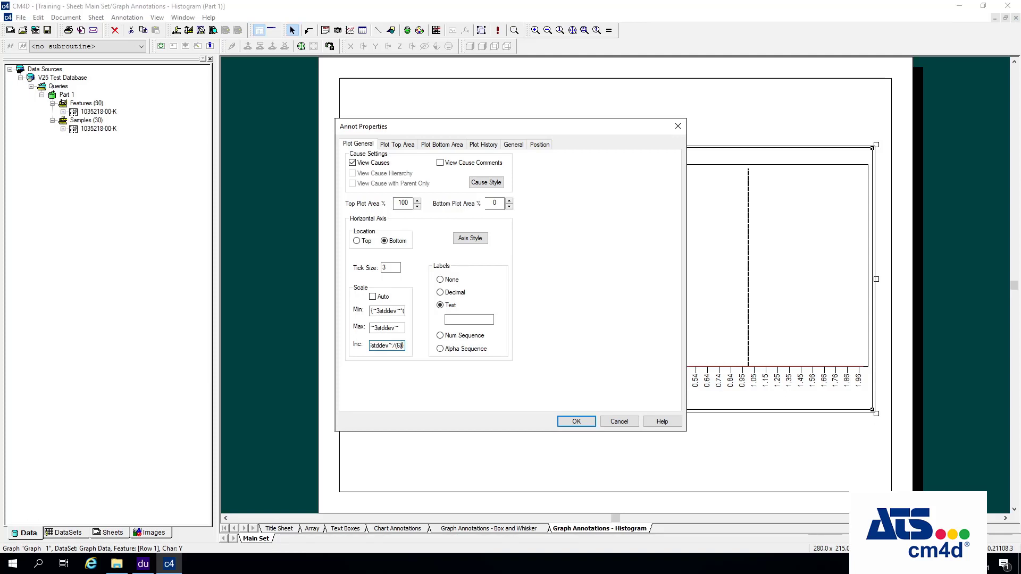
{"action": "key", "text": "Home"}
{"action": "type", "text": "{"}
{"action": "left_click", "coordinate": [576, 421]}
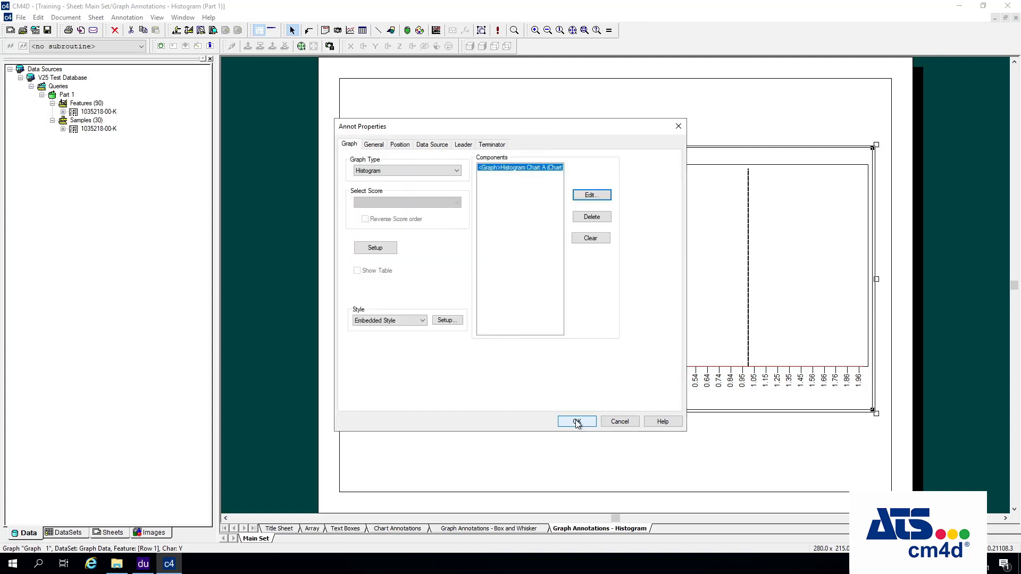
{"action": "left_click", "coordinate": [576, 422]}
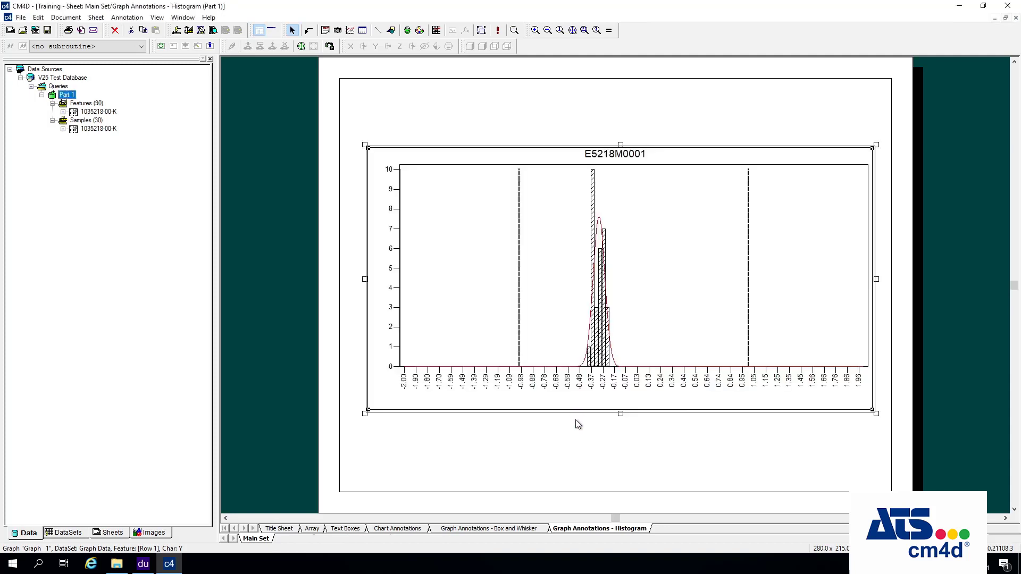
Reopen the Histogram PlotSpace A settings from the graph's properties
{"action": "right_click", "coordinate": [533, 287]}
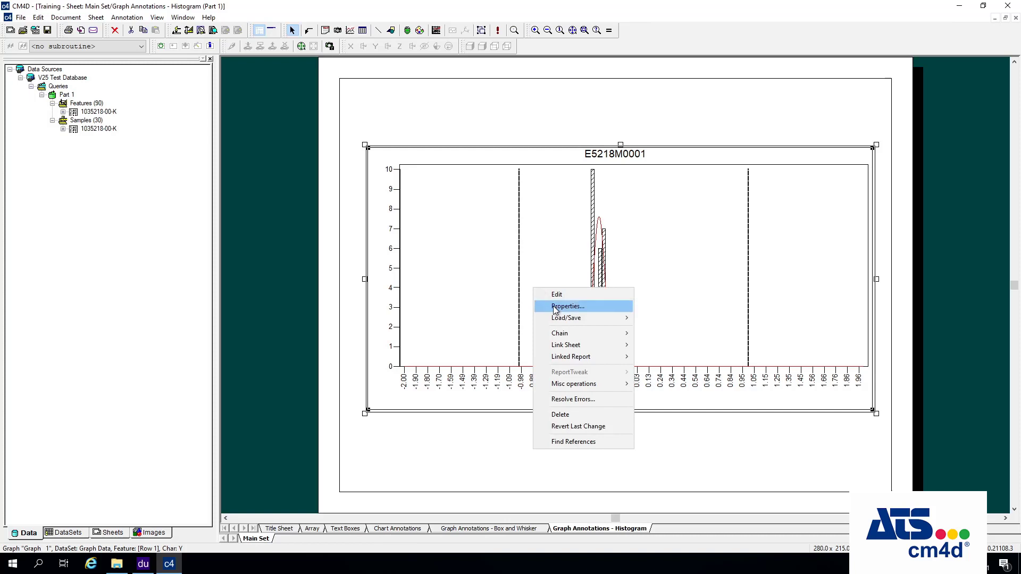
{"action": "left_click", "coordinate": [554, 306]}
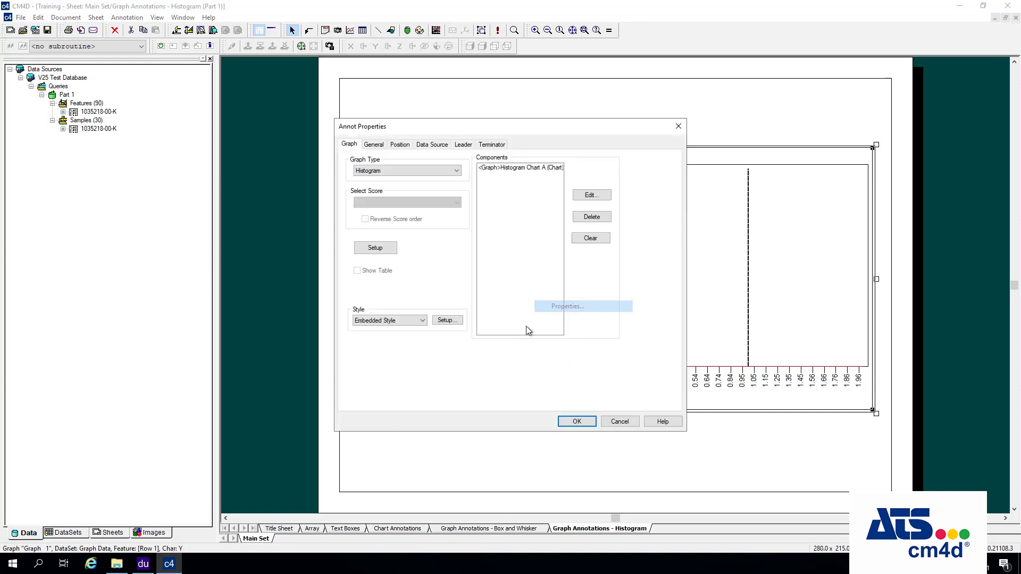
{"action": "left_click", "coordinate": [374, 145]}
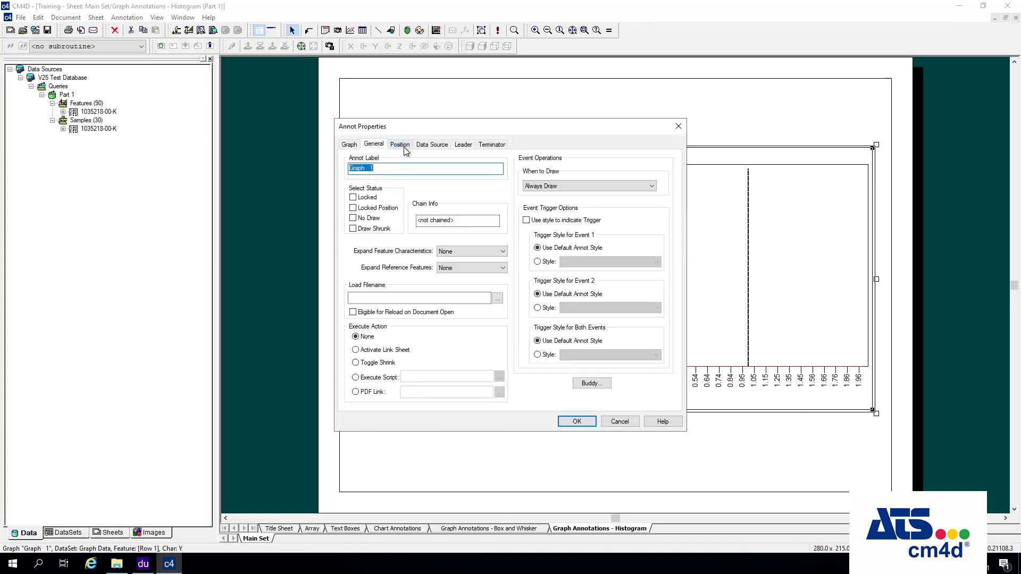
{"action": "left_click", "coordinate": [350, 146]}
{"action": "left_click", "coordinate": [513, 169]}
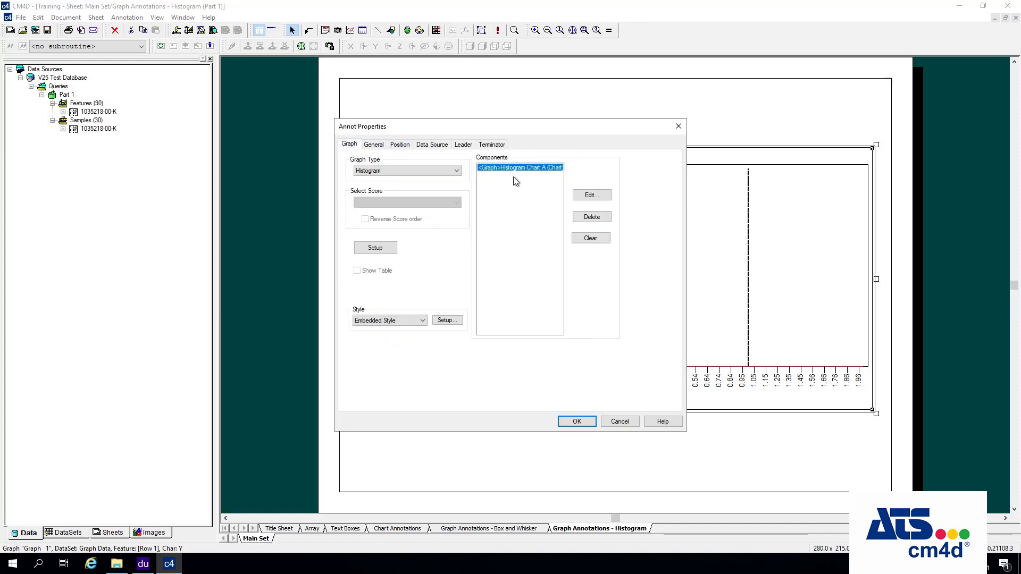
{"action": "left_click", "coordinate": [587, 198]}
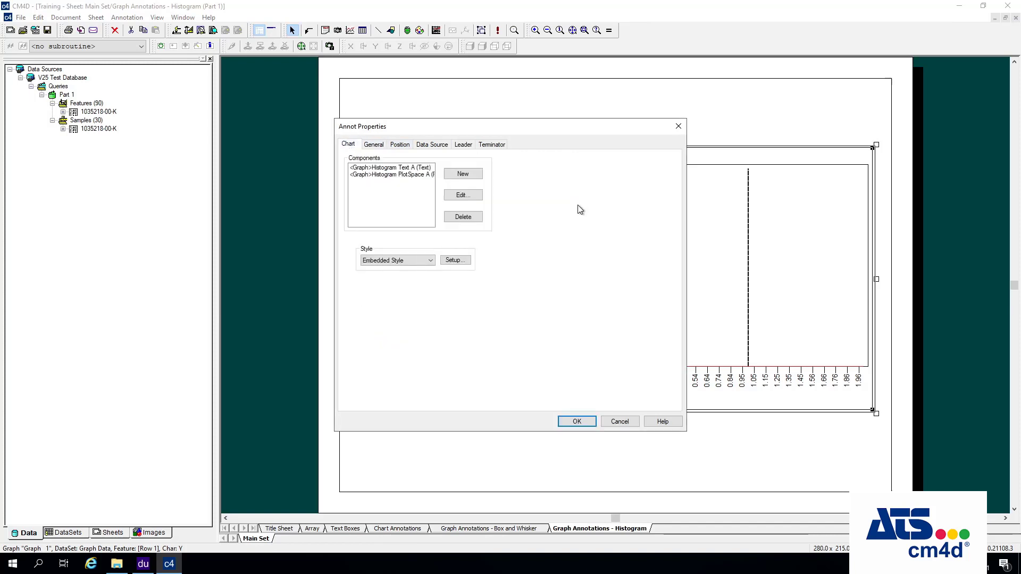
{"action": "left_click", "coordinate": [404, 176]}
{"action": "left_click", "coordinate": [461, 196]}
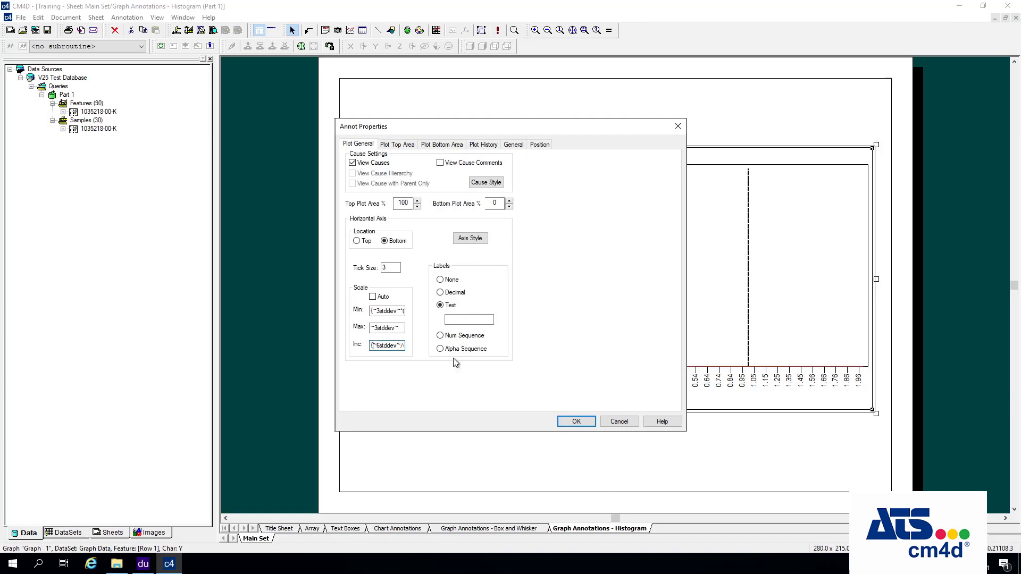
Trim the horizontal axis increment back to ~stddev~
{"action": "key", "text": "End"}
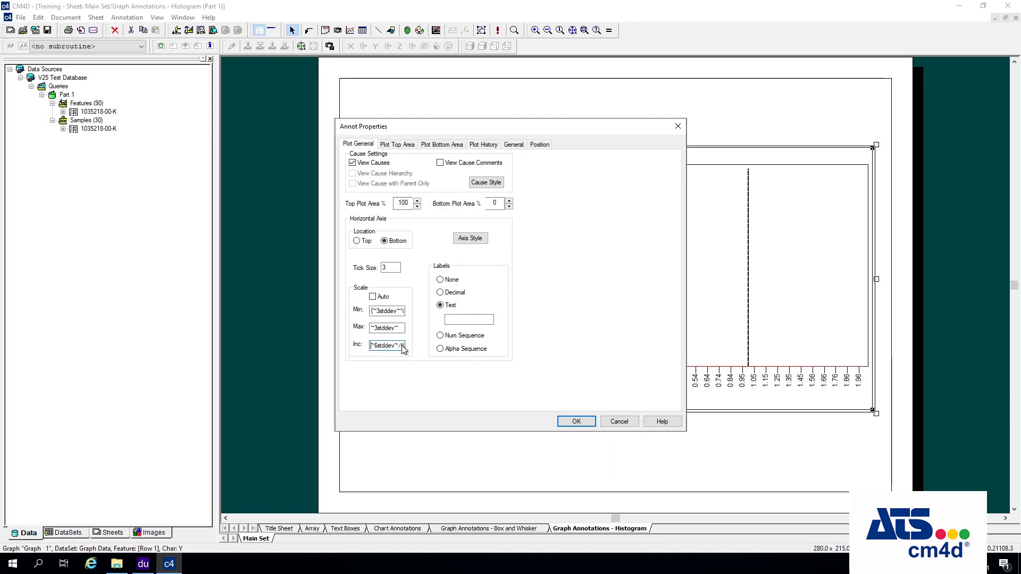
{"action": "left_click_drag", "start_coordinate": [402, 346], "coordinate": [392, 346]}
{"action": "key", "text": "BackSpace"}
{"action": "double_click", "coordinate": [383, 345]}
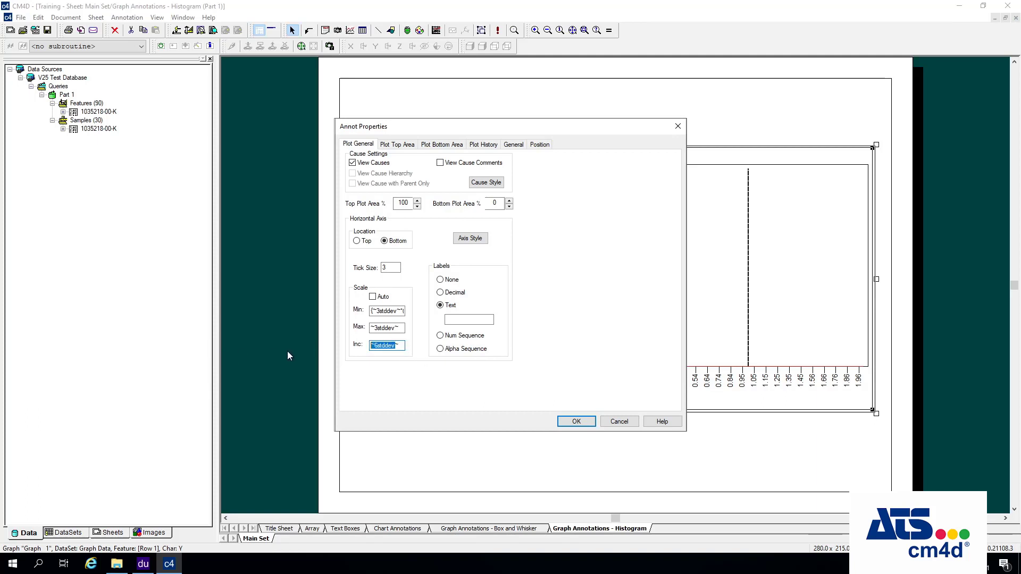
{"action": "left_click", "coordinate": [383, 347]}
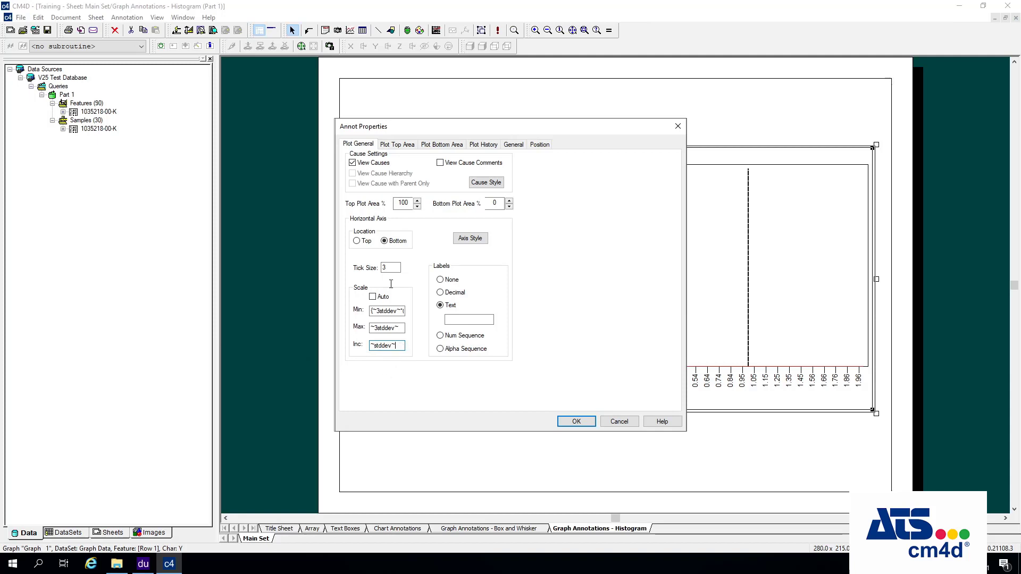
Set the axis minimum to ~-3stddev~ and apply the changes to the histogram
{"action": "left_click", "coordinate": [377, 311]}
{"action": "key", "text": "ctrl+a"}
{"action": "key", "text": "BackSpace"}
{"action": "type", "text": "~"}
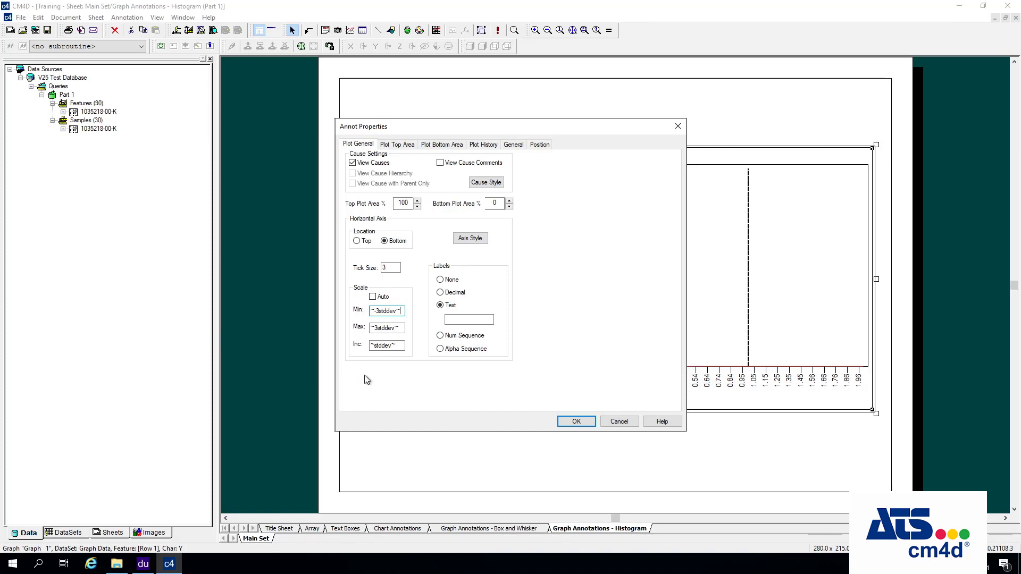
{"action": "left_click", "coordinate": [577, 421]}
{"action": "left_click", "coordinate": [577, 421]}
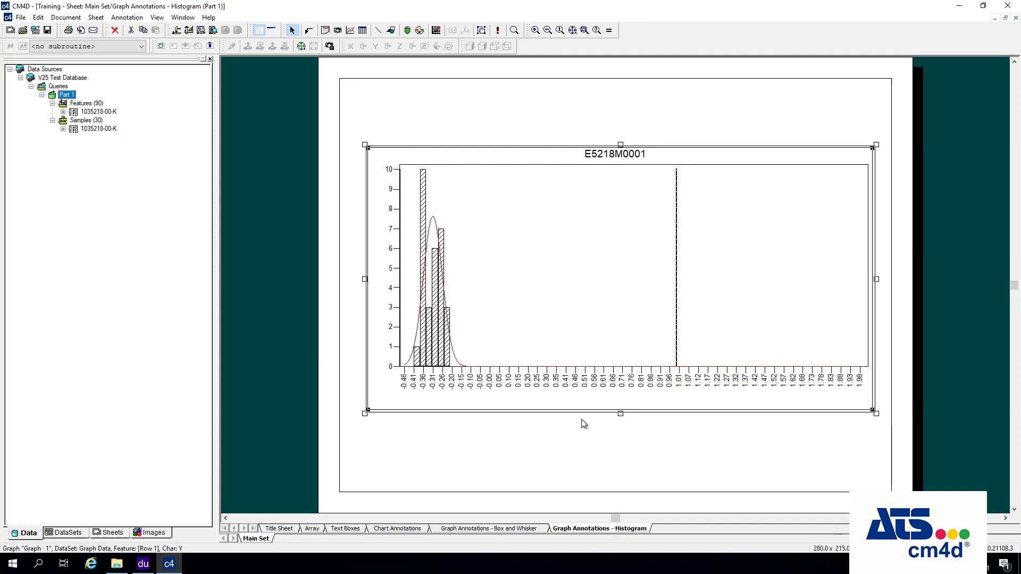
Check the CM4D version information, then open the Help Topics
{"action": "right_click", "coordinate": [537, 293]}
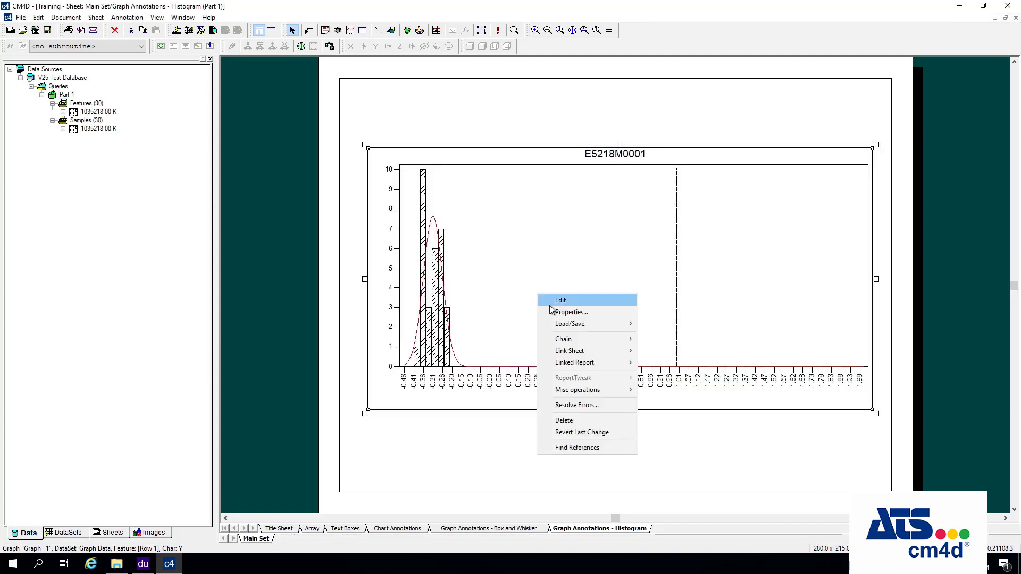
{"action": "left_click", "coordinate": [208, 17]}
{"action": "left_click", "coordinate": [245, 58]}
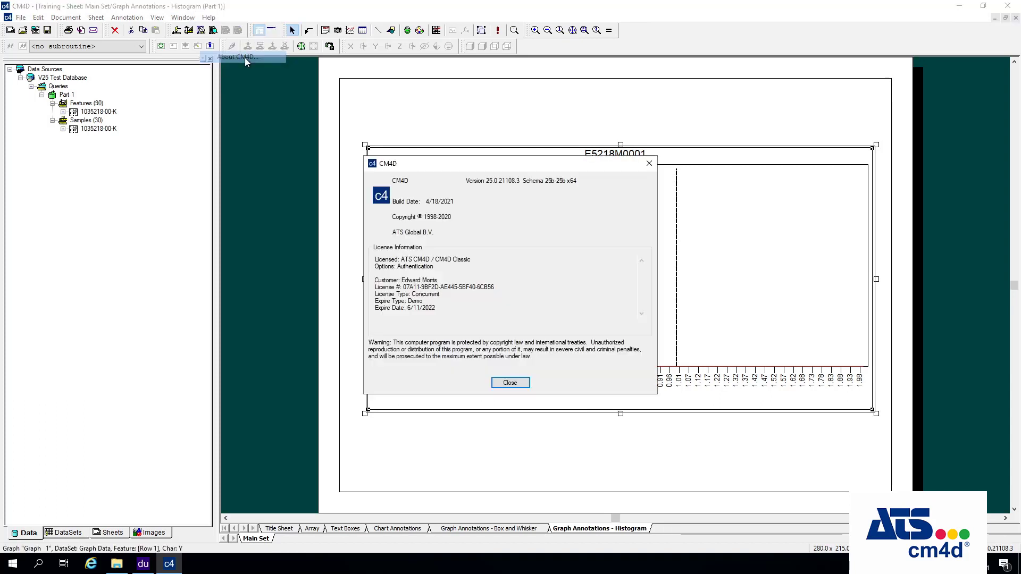
{"action": "left_click", "coordinate": [510, 383]}
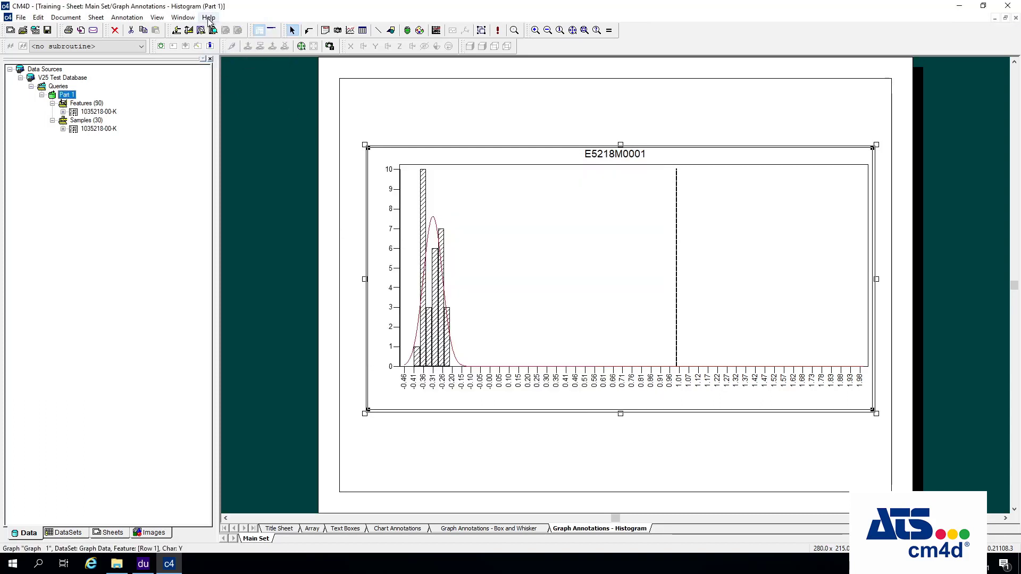
{"action": "left_click", "coordinate": [208, 17]}
{"action": "left_click", "coordinate": [234, 42]}
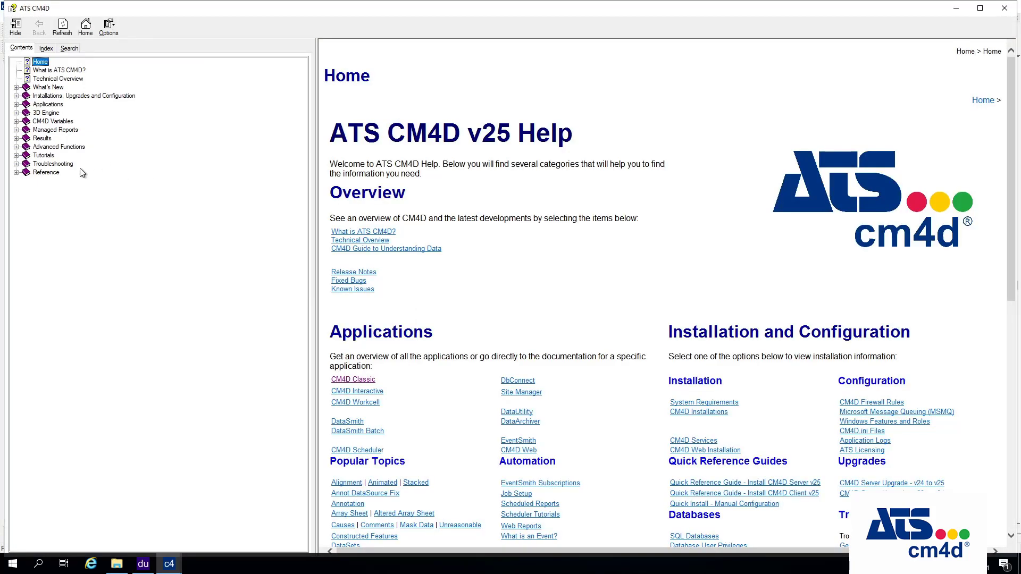
Open the Reference > Statistical Process Control (SPC) page and scroll through its statistics table
{"action": "left_click", "coordinate": [17, 173]}
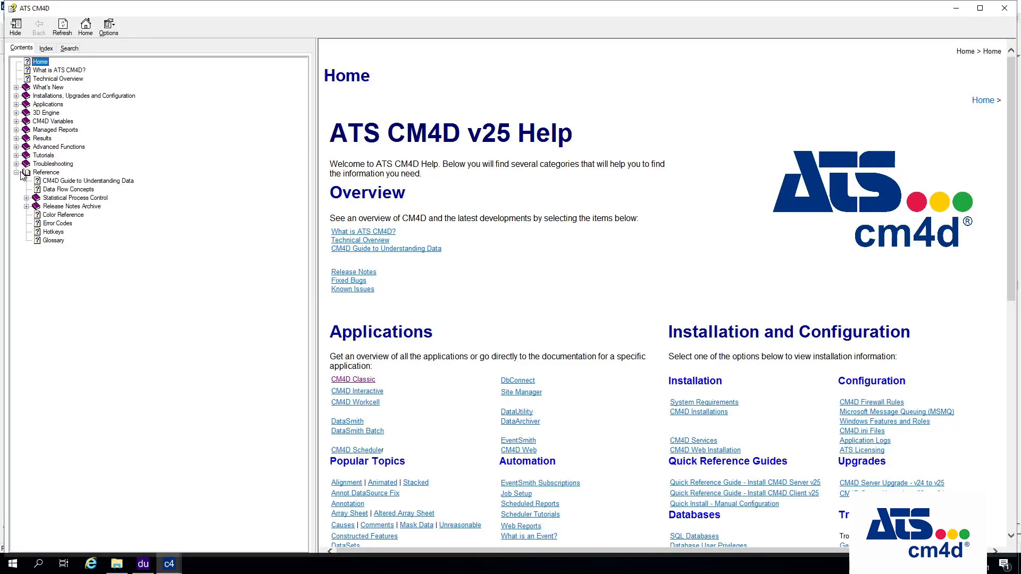
{"action": "left_click", "coordinate": [46, 147]}
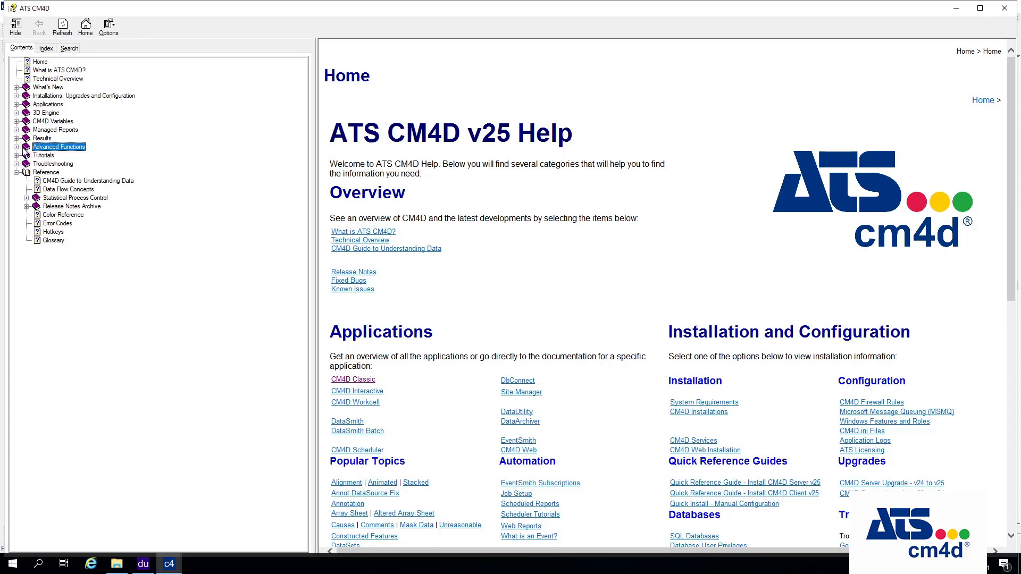
{"action": "left_click", "coordinate": [16, 148]}
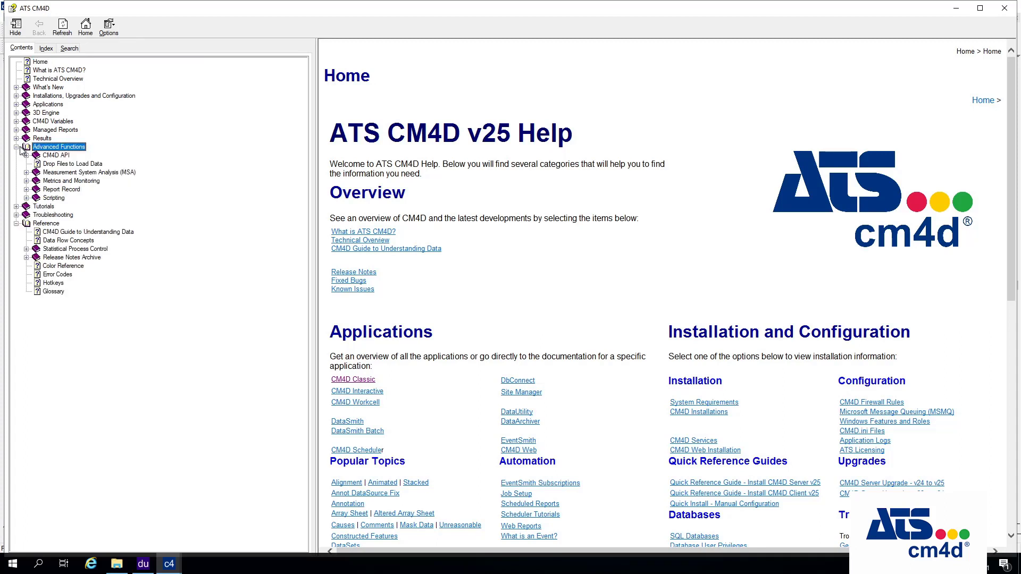
{"action": "left_click", "coordinate": [17, 207]}
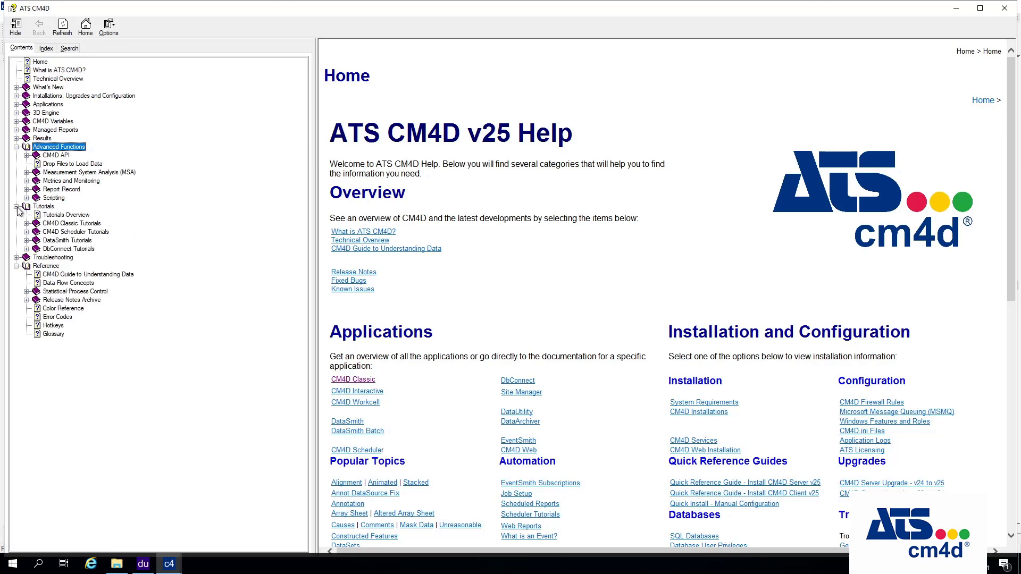
{"action": "left_click", "coordinate": [16, 207]}
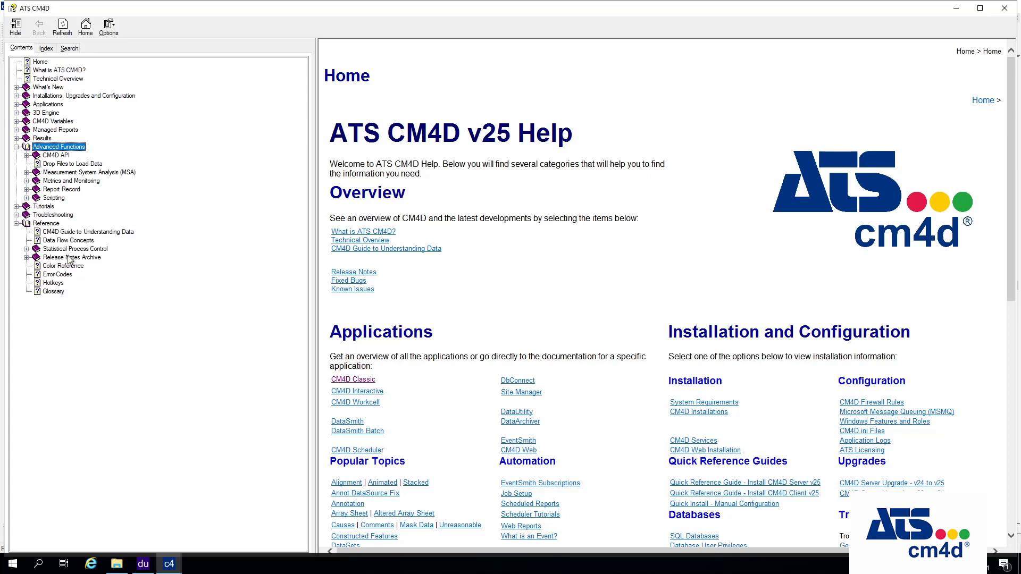
{"action": "left_click", "coordinate": [26, 249]}
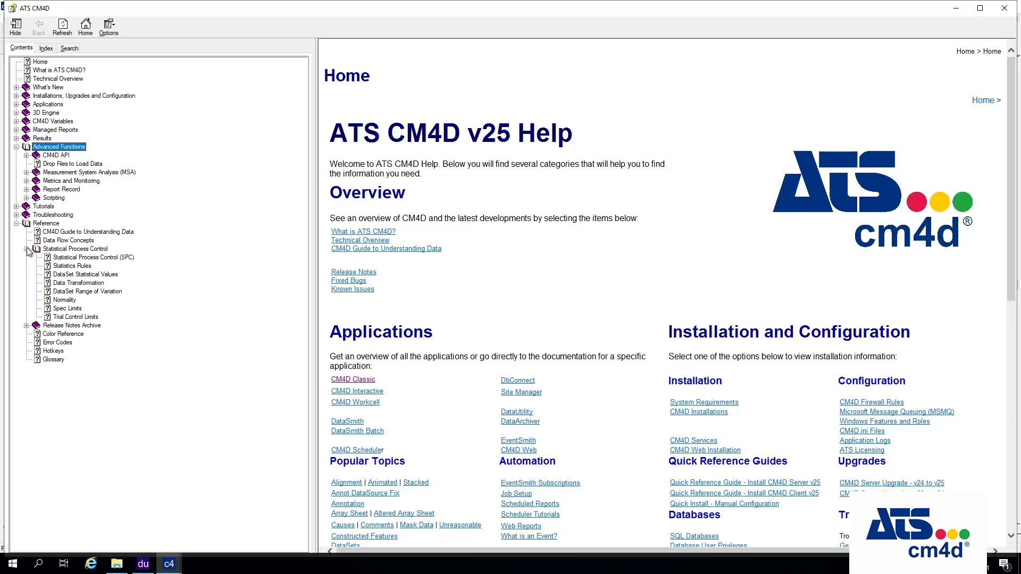
{"action": "left_click", "coordinate": [72, 260]}
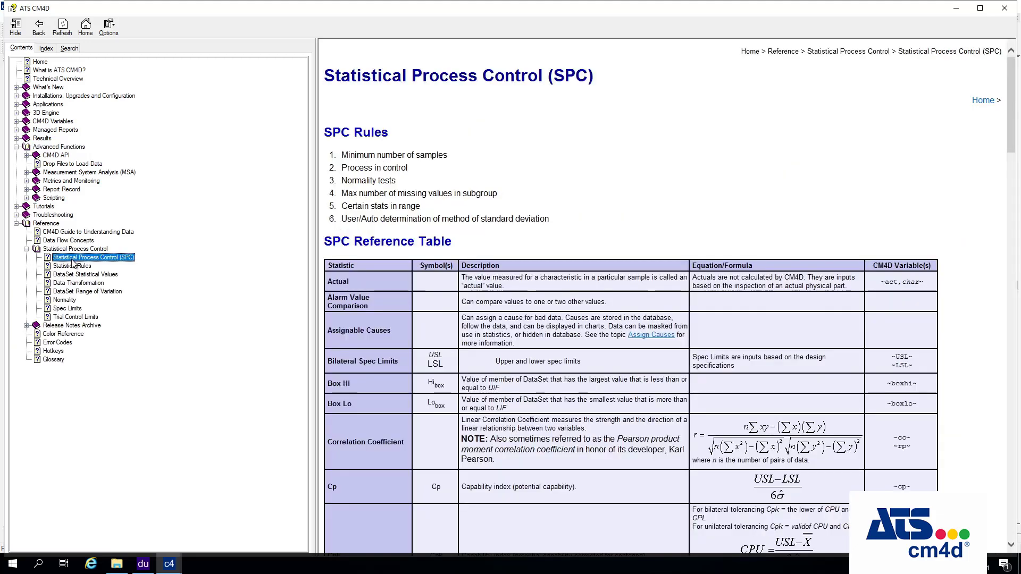
{"action": "scroll", "coordinate": [463, 281], "scroll_direction": "down", "scroll_amount": 15}
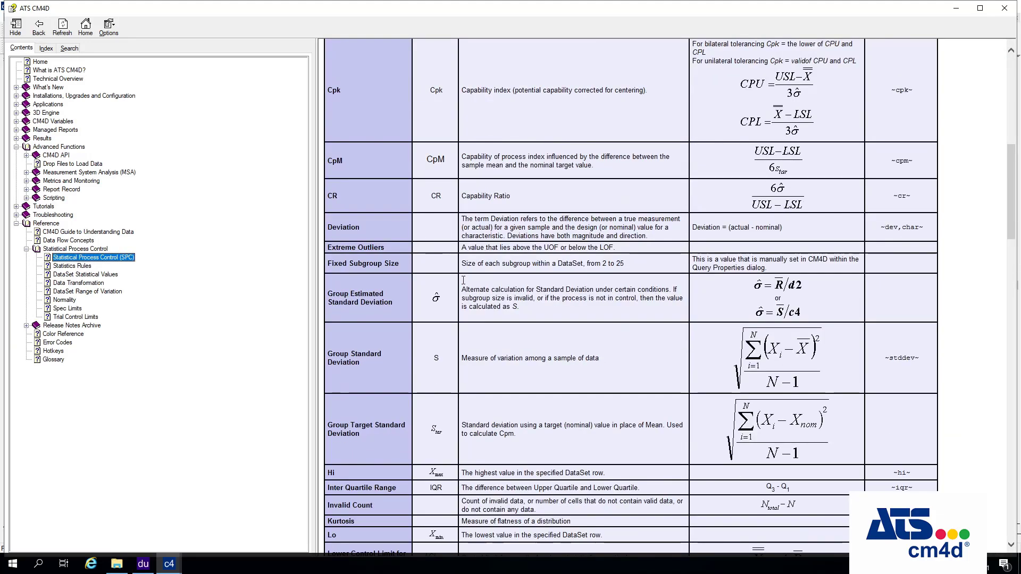
{"action": "scroll", "coordinate": [463, 280], "scroll_direction": "down", "scroll_amount": 10}
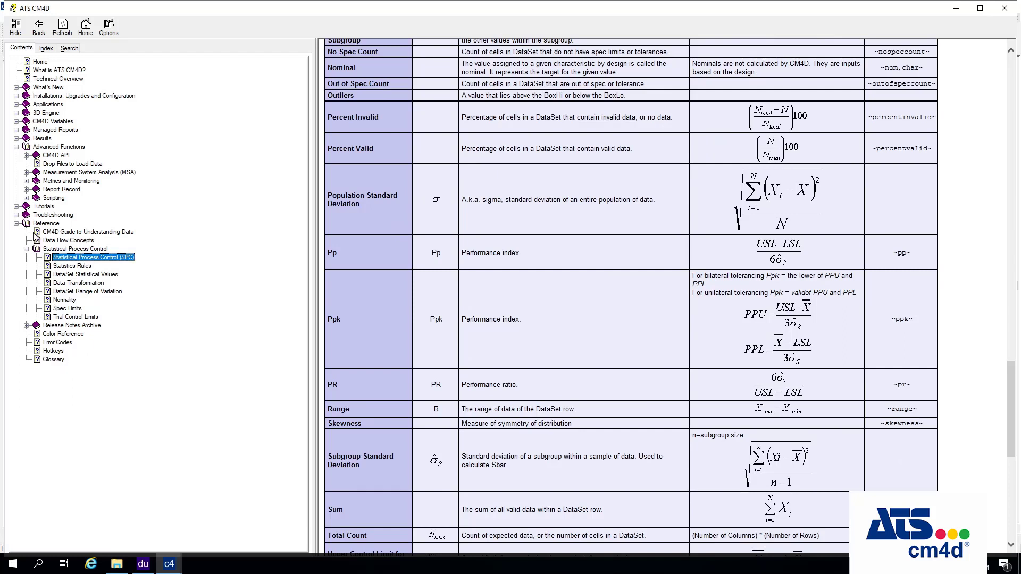
Collapse Reference and Advanced Functions, then expand the CM4D Variables section
{"action": "left_click", "coordinate": [16, 148]}
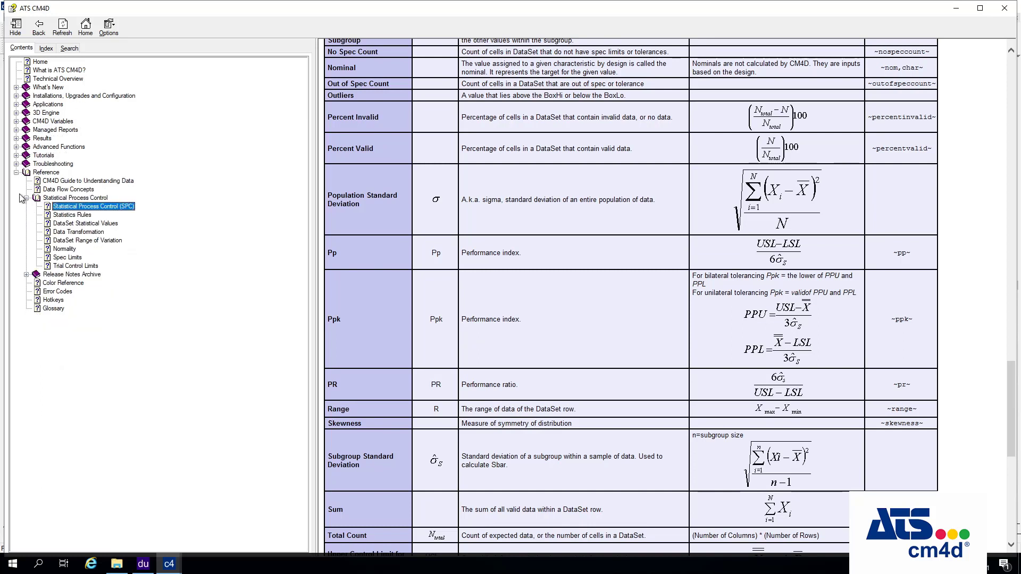
{"action": "left_click", "coordinate": [17, 173]}
{"action": "left_click", "coordinate": [49, 122]}
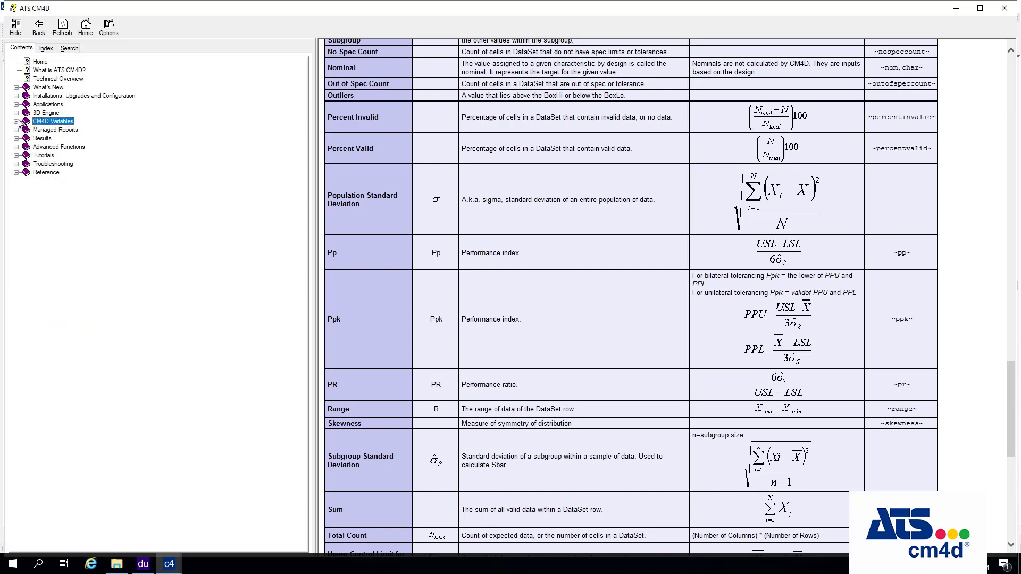
{"action": "left_click", "coordinate": [17, 122]}
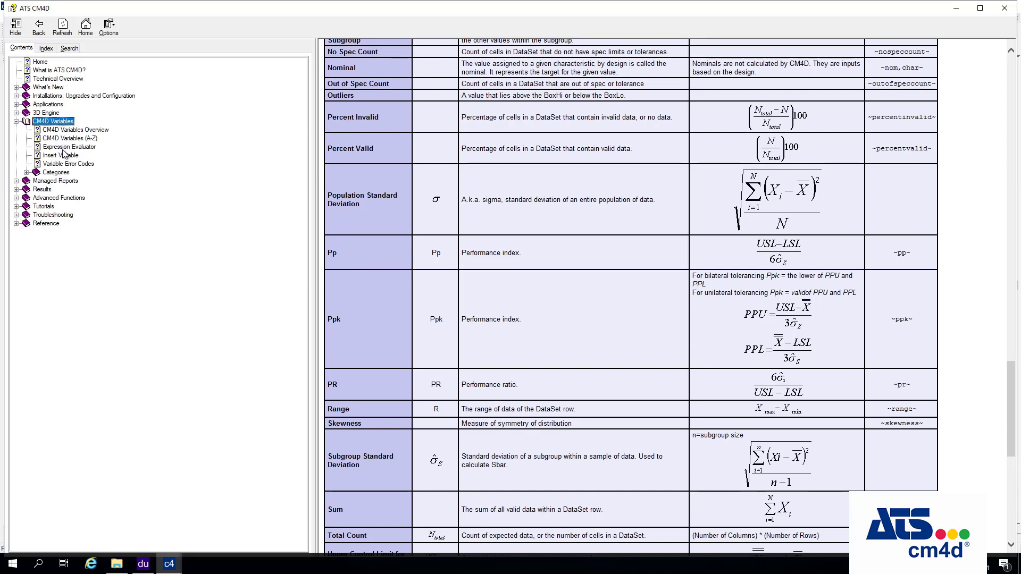
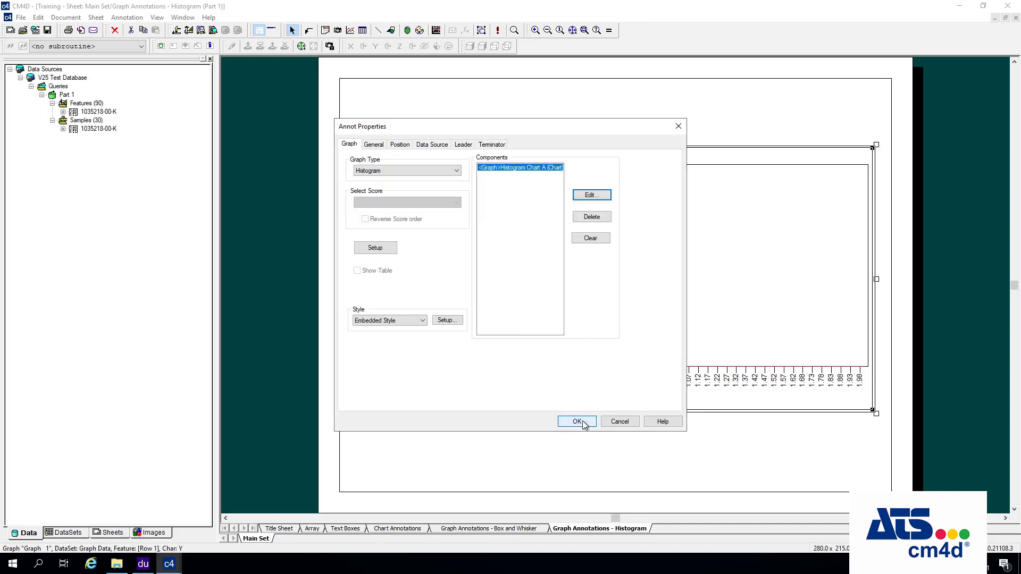
Draw the histogram, then open the Plot Top Area line settings in its chart properties
{"action": "left_click", "coordinate": [581, 420]}
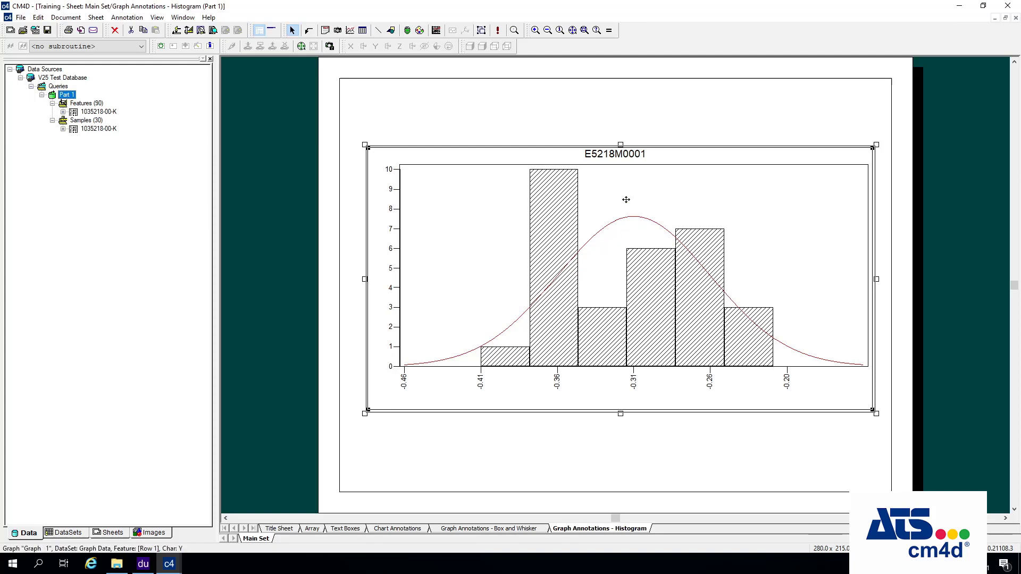
{"action": "right_click", "coordinate": [604, 235]}
{"action": "left_click", "coordinate": [637, 256]}
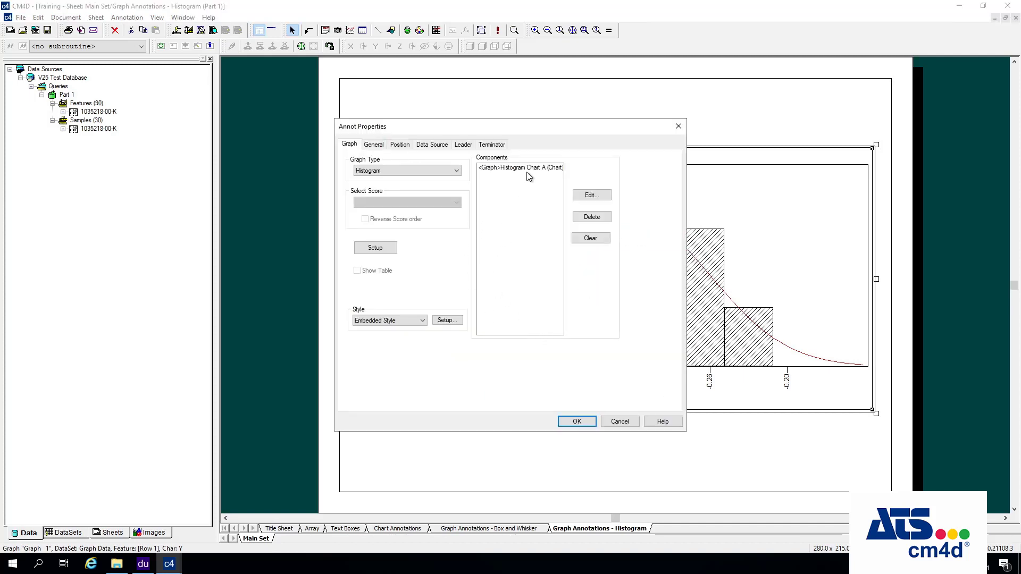
{"action": "left_click", "coordinate": [546, 172]}
{"action": "left_click", "coordinate": [591, 196]}
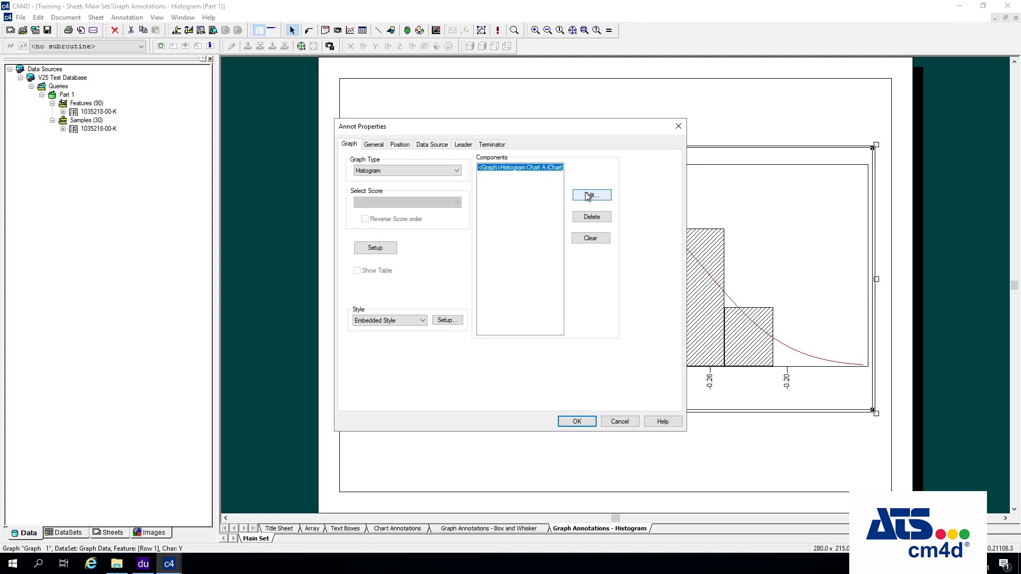
{"action": "left_click", "coordinate": [417, 176]}
{"action": "left_click", "coordinate": [462, 195]}
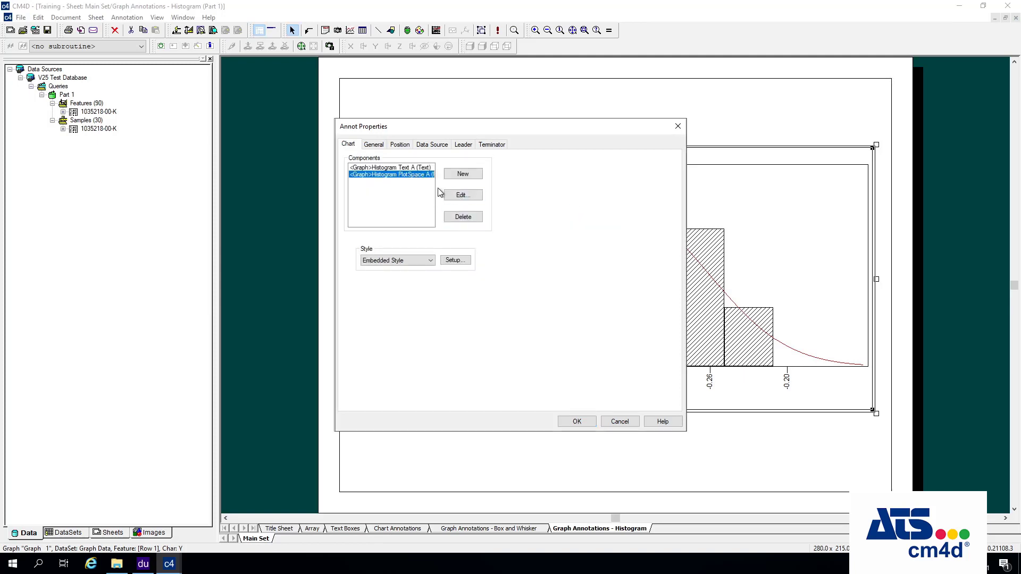
{"action": "left_click", "coordinate": [402, 145]}
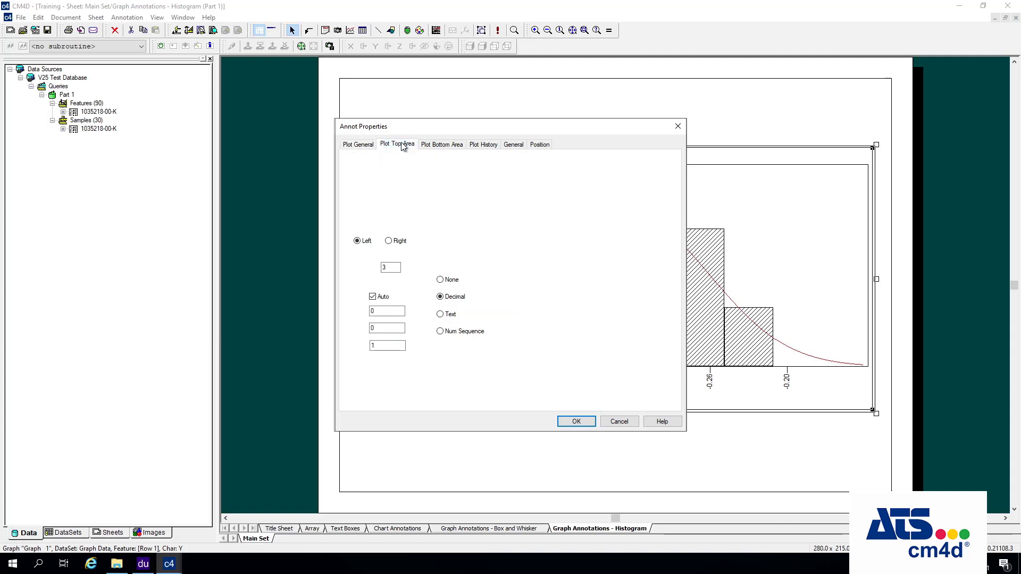
{"action": "left_click", "coordinate": [489, 197]}
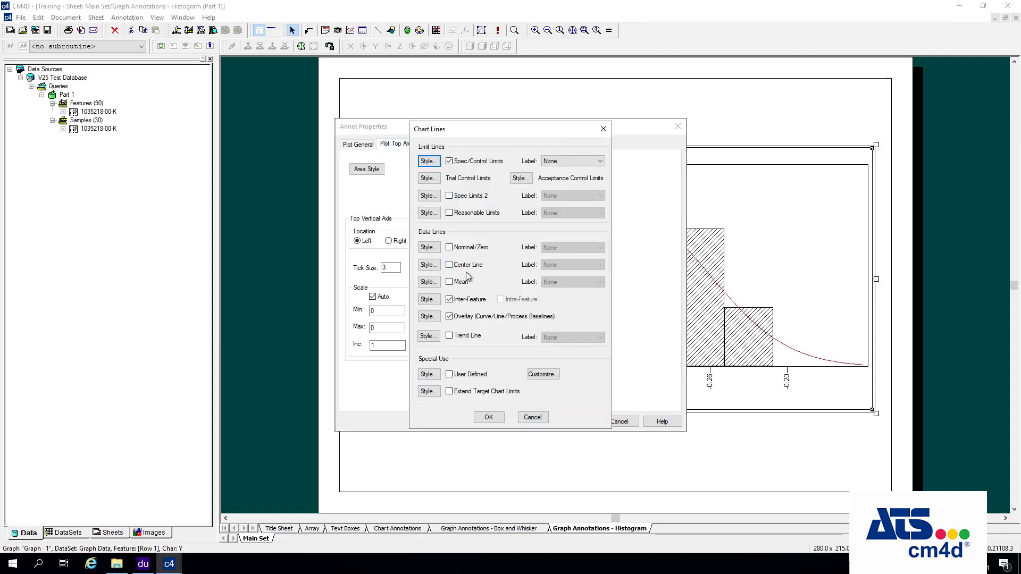
Give the mean line a Green, Dash pen and apply it to the histogram
{"action": "left_click", "coordinate": [437, 283]}
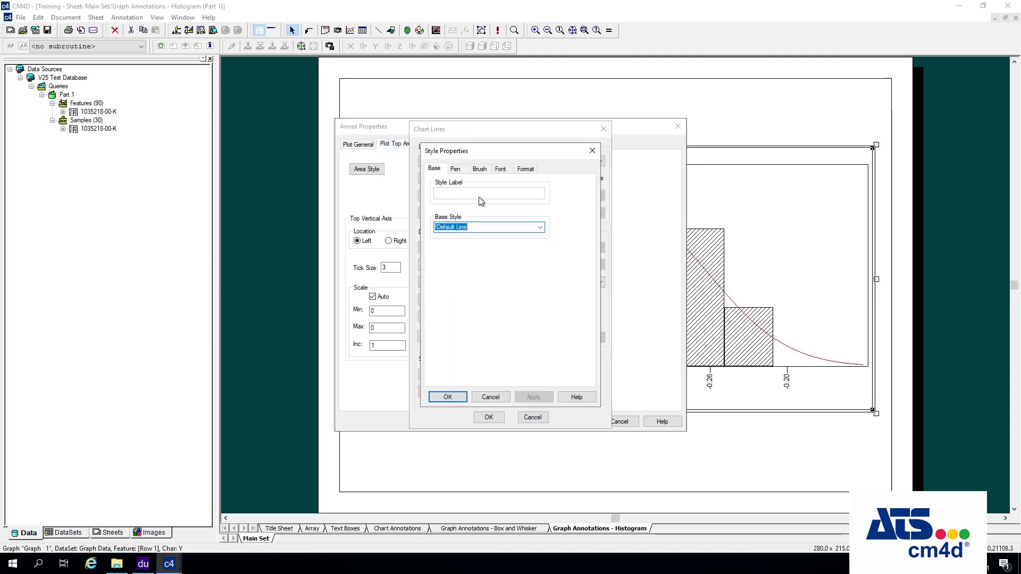
{"action": "left_click", "coordinate": [456, 169]}
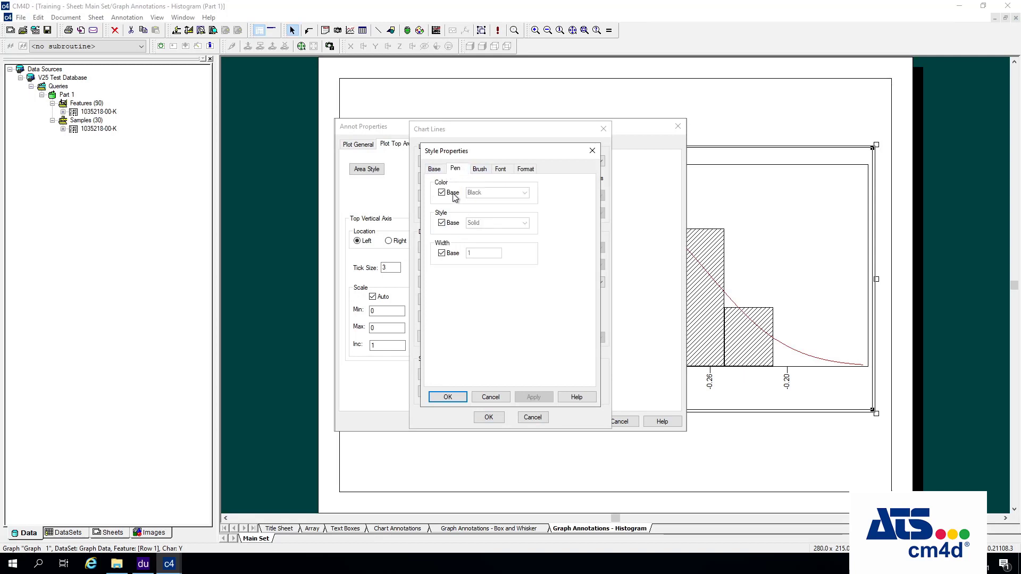
{"action": "left_click", "coordinate": [453, 193]}
{"action": "left_click", "coordinate": [525, 193]}
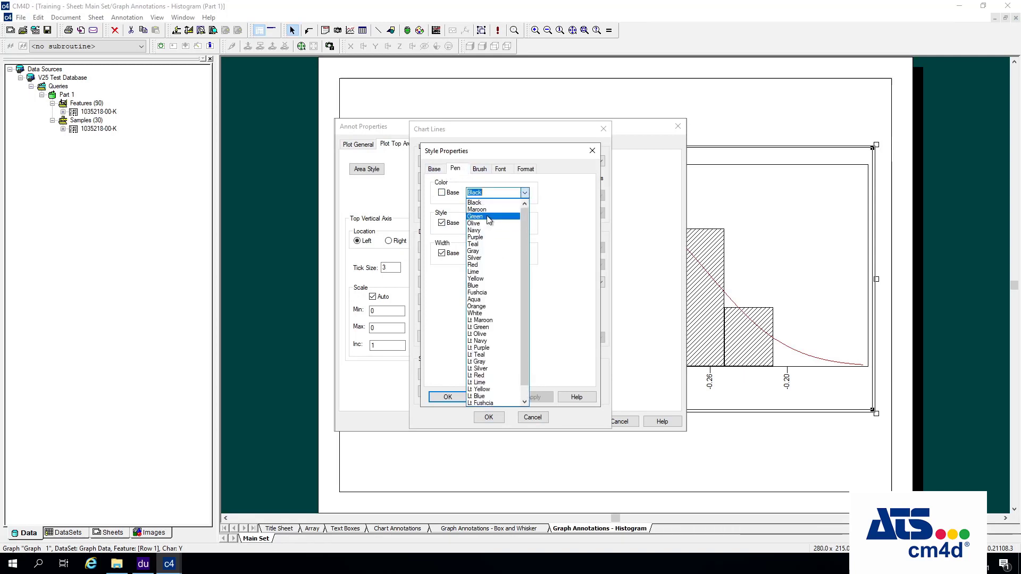
{"action": "left_click", "coordinate": [476, 216]}
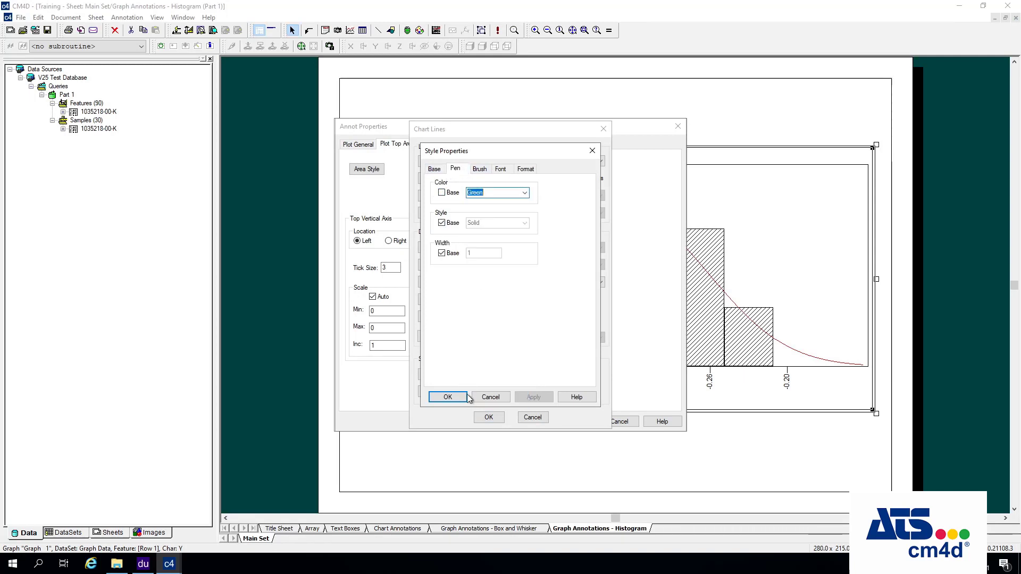
{"action": "left_click", "coordinate": [453, 223]}
{"action": "left_click", "coordinate": [525, 223]}
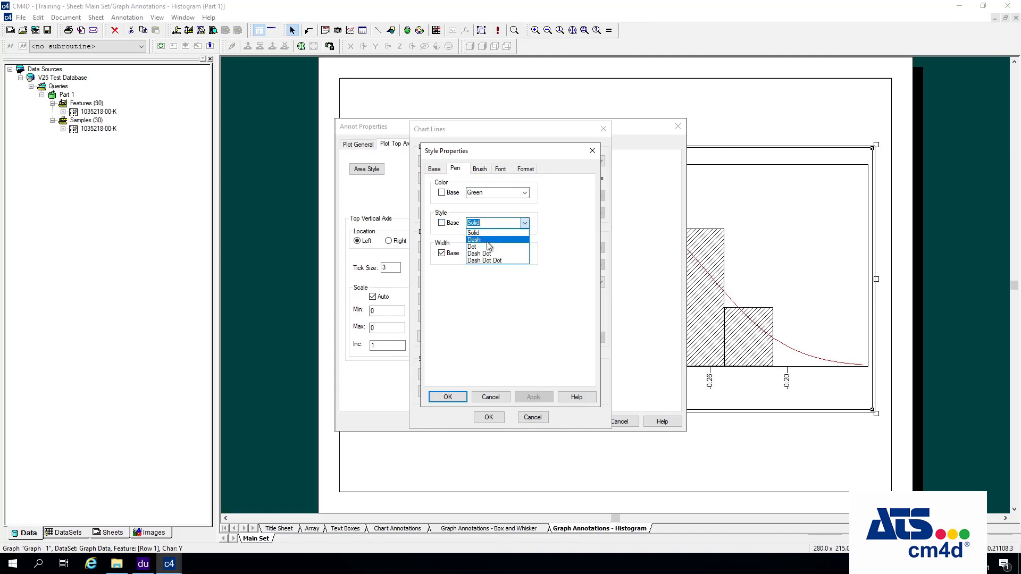
{"action": "left_click", "coordinate": [487, 239]}
{"action": "left_click", "coordinate": [448, 396]}
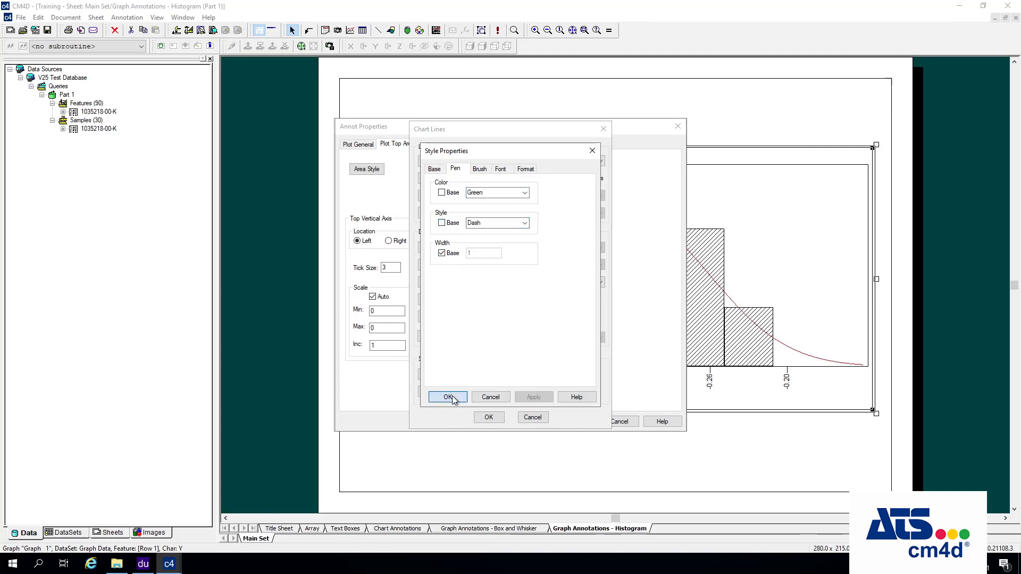
{"action": "left_click", "coordinate": [489, 416]}
{"action": "left_click", "coordinate": [577, 423]}
{"action": "left_click", "coordinate": [581, 423]}
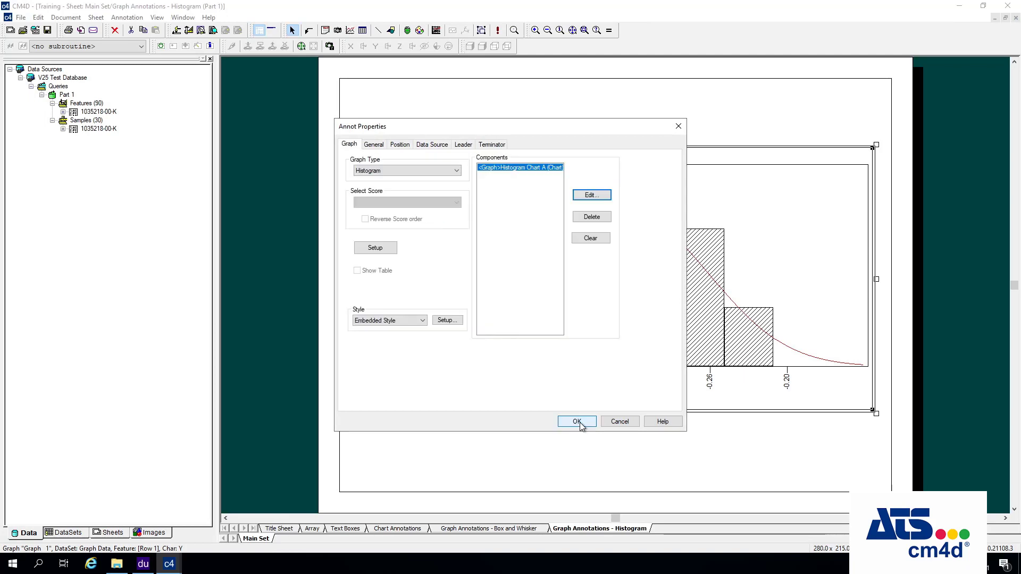
{"action": "left_click", "coordinate": [583, 423]}
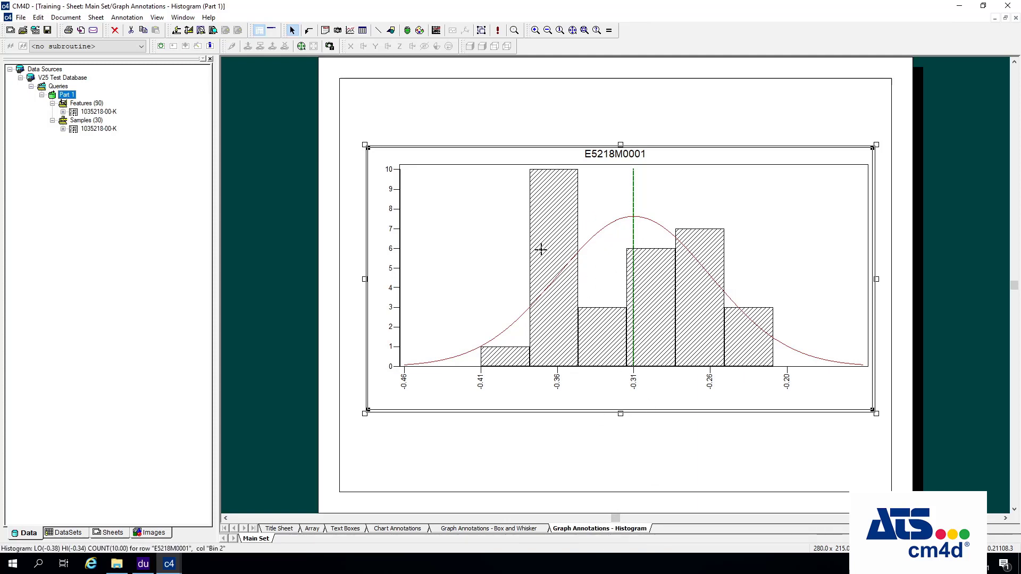
Open the histogram's Plot Top Area series settings in its chart properties
{"action": "right_click", "coordinate": [557, 230]}
{"action": "left_click", "coordinate": [584, 249]}
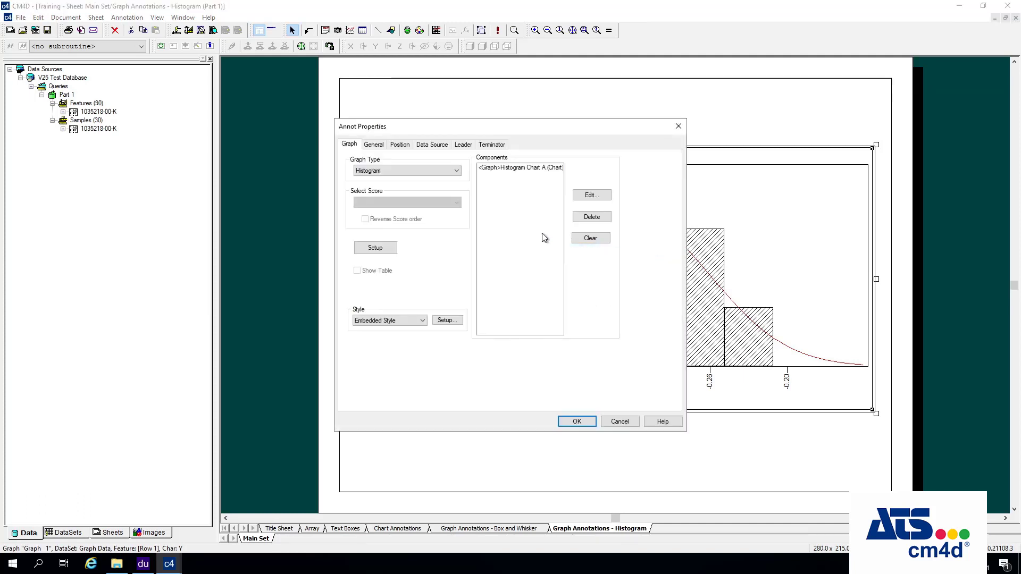
{"action": "left_click", "coordinate": [542, 169]}
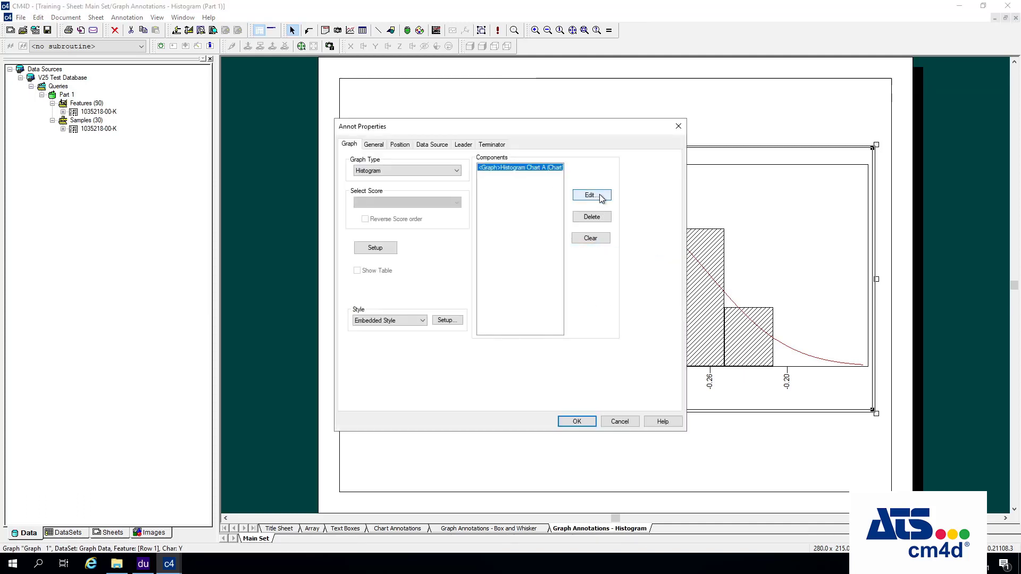
{"action": "left_click", "coordinate": [590, 195]}
{"action": "left_click", "coordinate": [396, 175]}
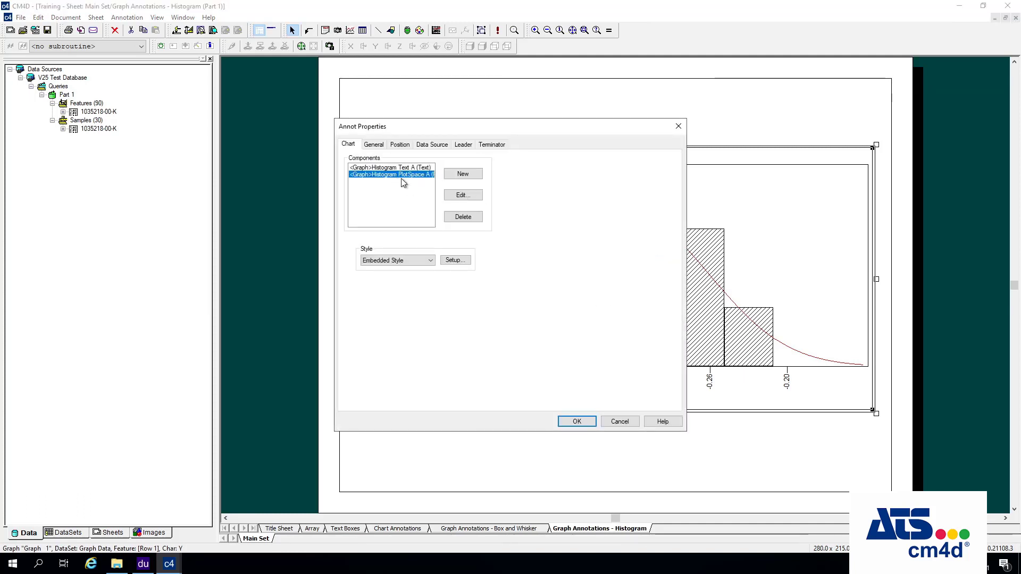
{"action": "left_click", "coordinate": [465, 198]}
{"action": "left_click", "coordinate": [399, 144]}
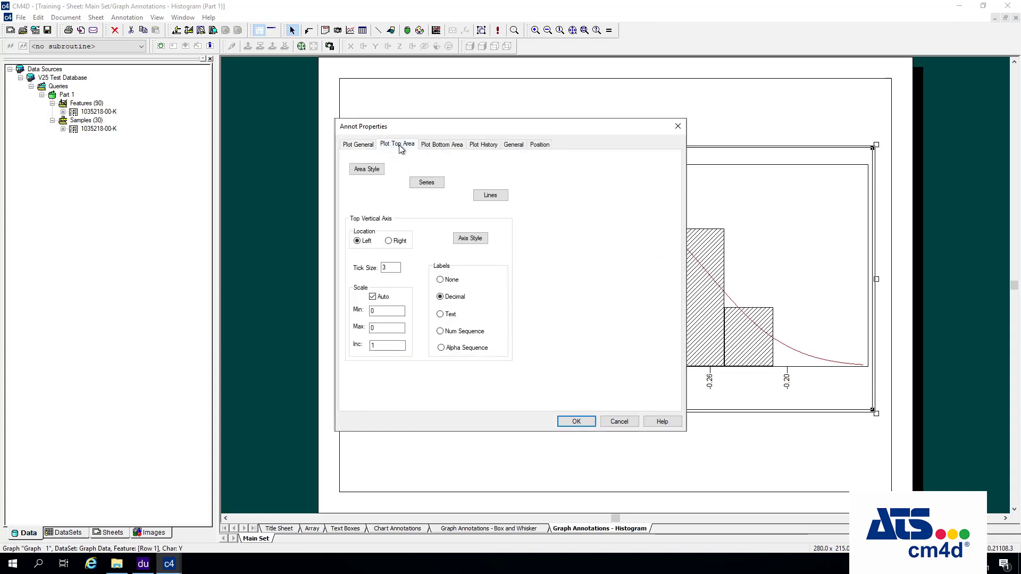
{"action": "left_click", "coordinate": [425, 182]}
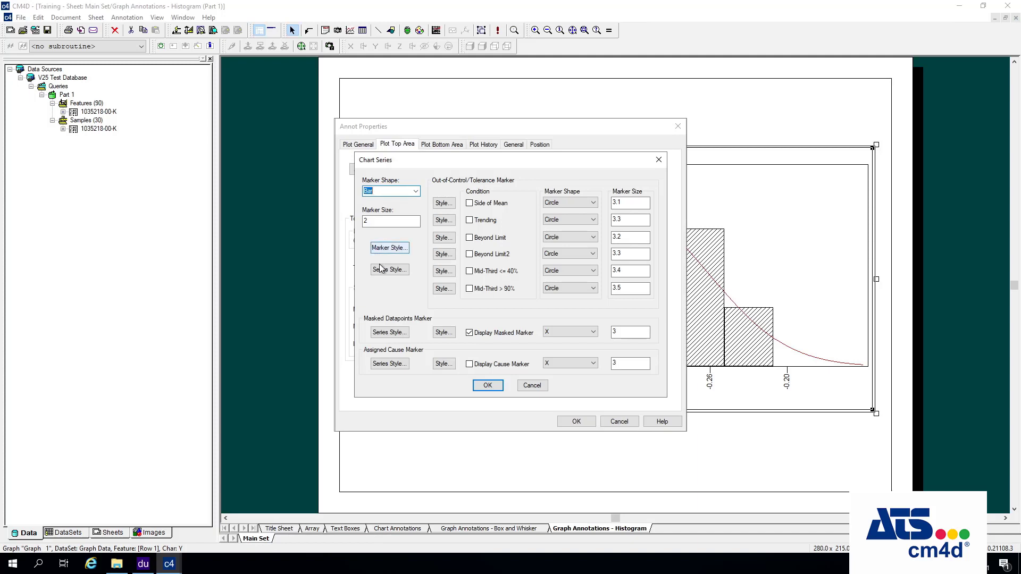
Set the bar marker brush to Lt Blue with hatch None and apply it
{"action": "left_click", "coordinate": [387, 247]}
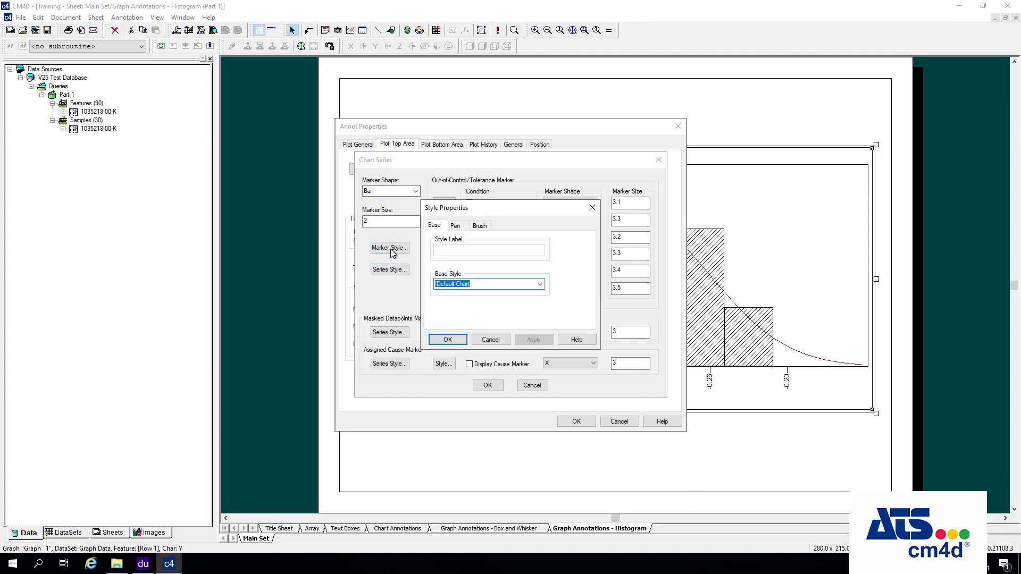
{"action": "left_click", "coordinate": [480, 227]}
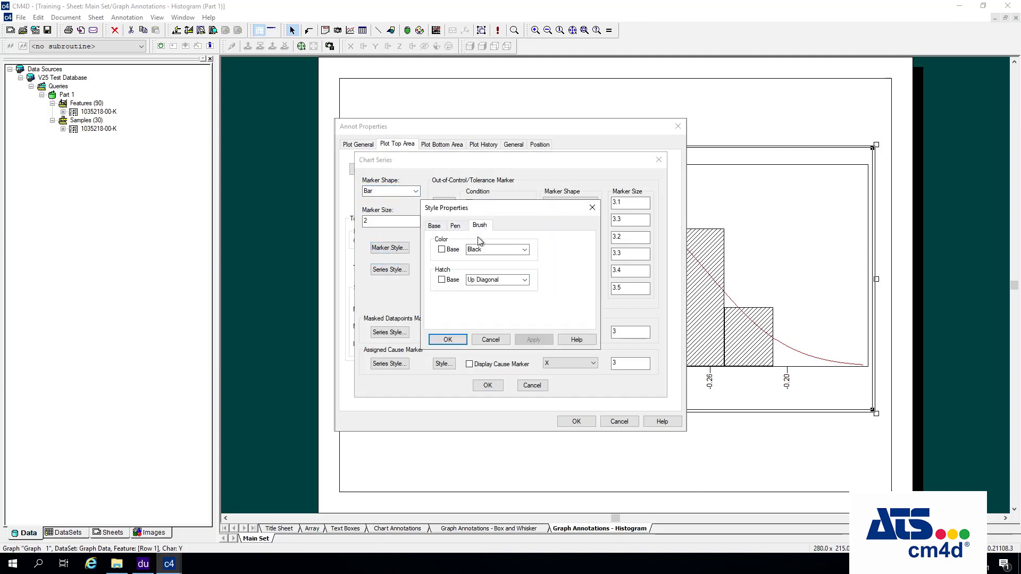
{"action": "left_click", "coordinate": [525, 250]}
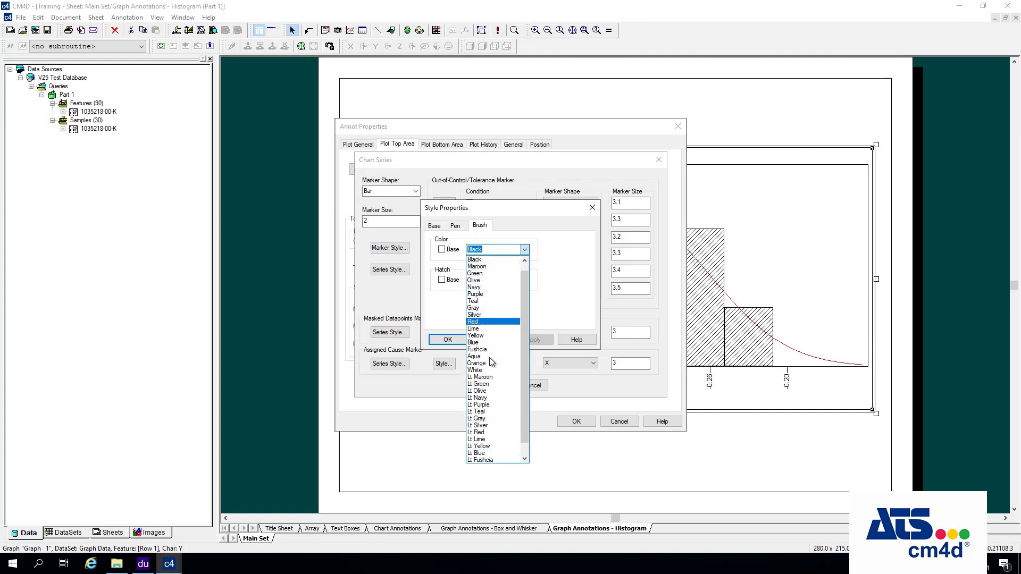
{"action": "left_click", "coordinate": [491, 453]}
{"action": "left_click", "coordinate": [524, 280]}
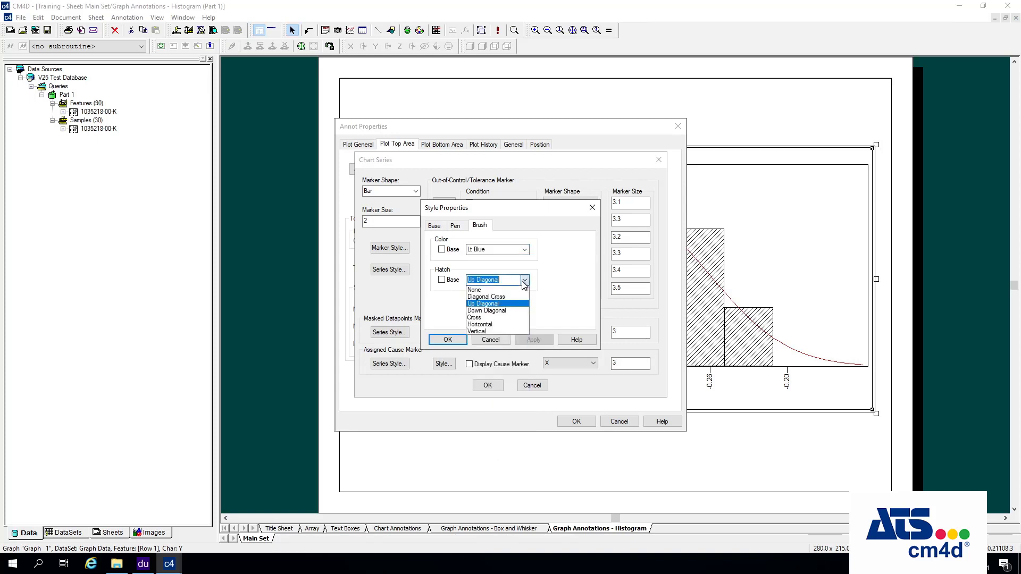
{"action": "left_click", "coordinate": [474, 289]}
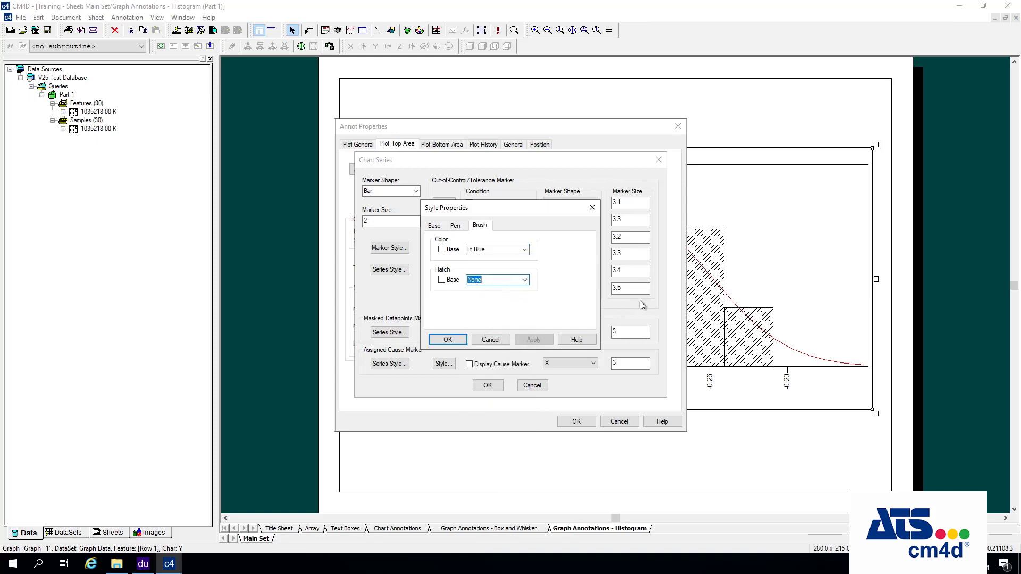
{"action": "left_click", "coordinate": [459, 341]}
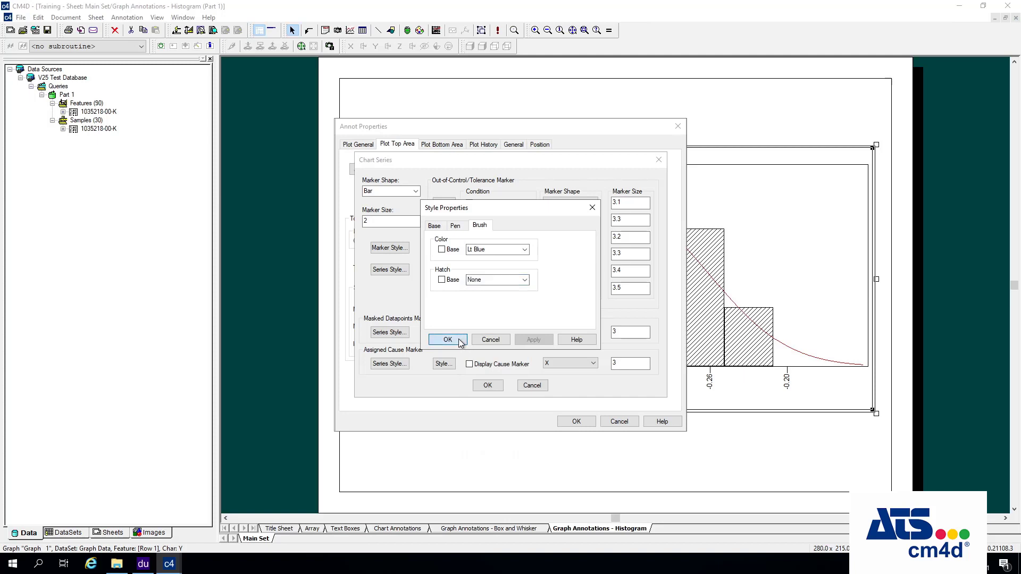
{"action": "left_click", "coordinate": [487, 385]}
{"action": "left_click", "coordinate": [577, 421]}
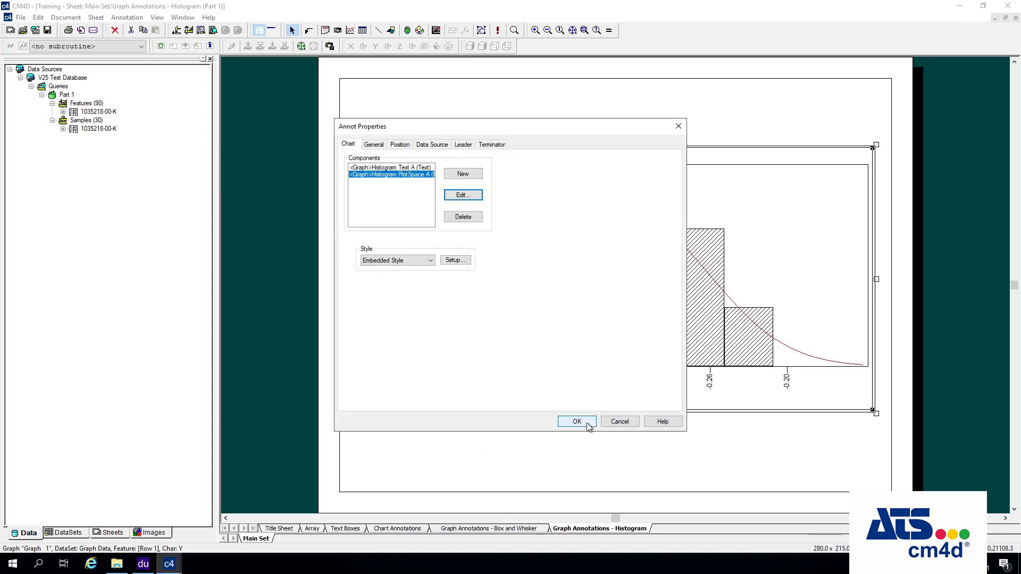
{"action": "left_click", "coordinate": [588, 426]}
{"action": "left_click", "coordinate": [579, 422]}
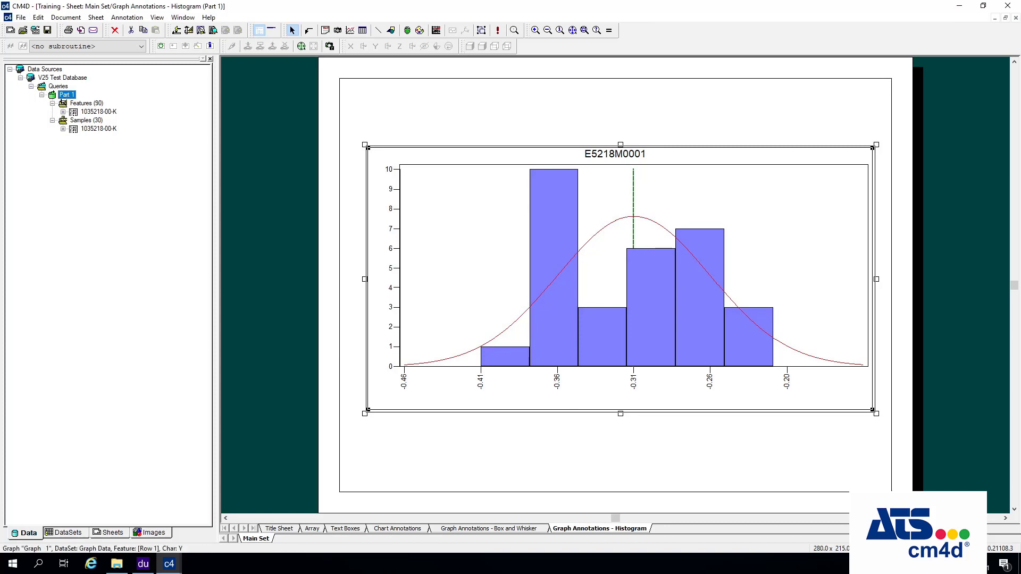
Deselect the histogram and show datasets A, B, C, Graph Data and the data stacks
{"action": "left_click", "coordinate": [394, 114]}
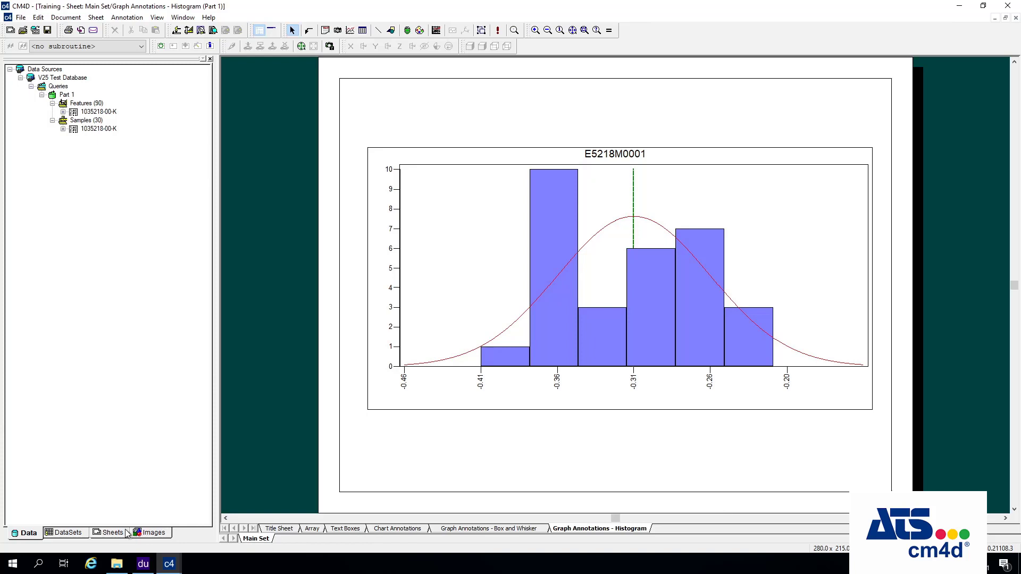
{"action": "left_click", "coordinate": [76, 534]}
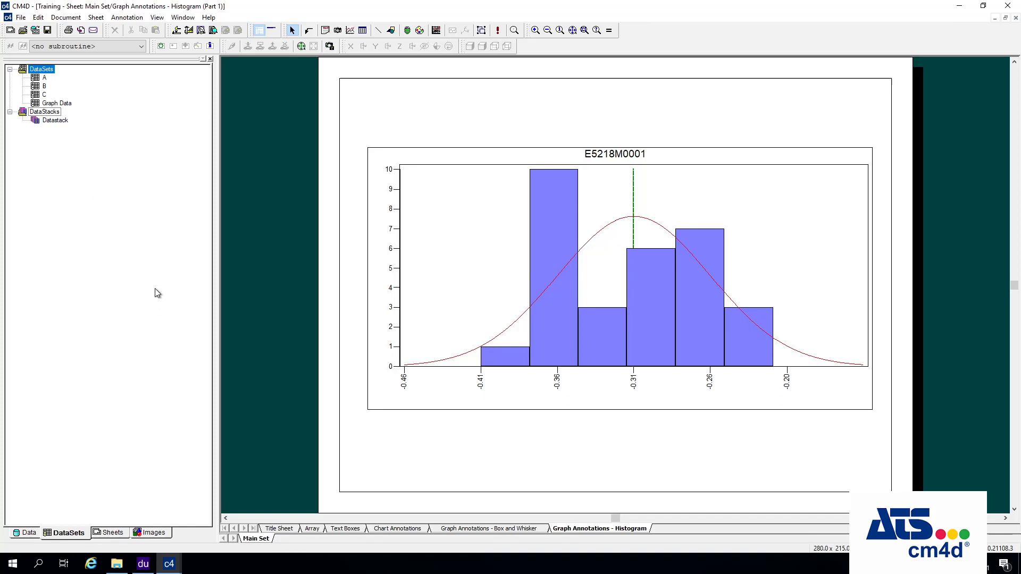
{"action": "left_click", "coordinate": [49, 112]}
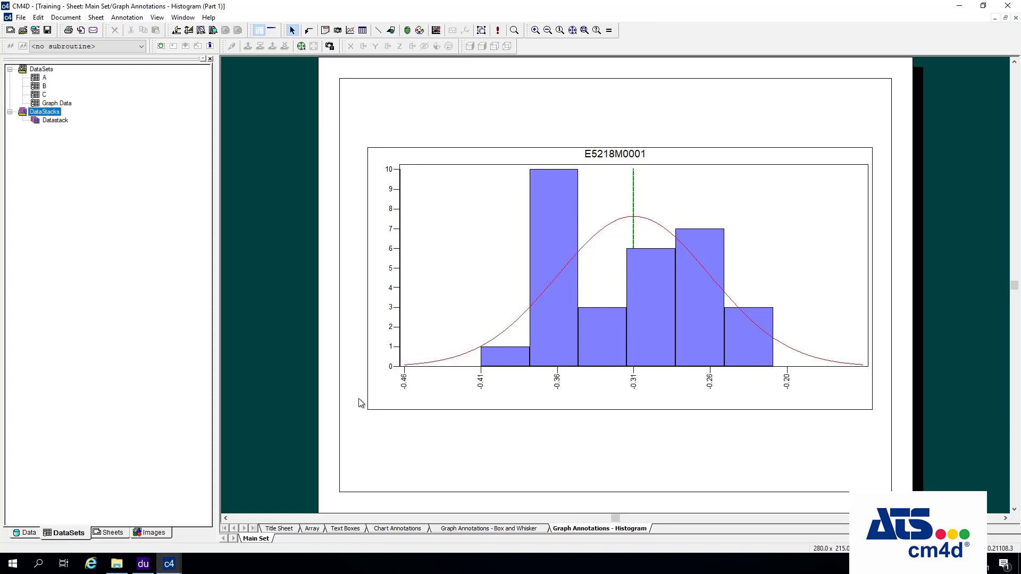
{"action": "left_click", "coordinate": [44, 77]}
{"action": "left_click", "coordinate": [44, 86]}
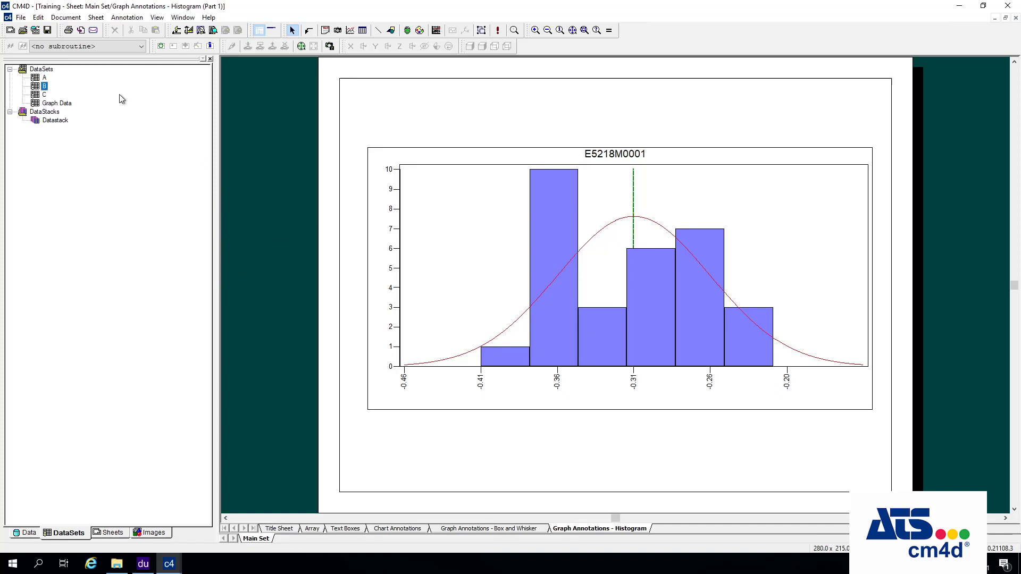
{"action": "left_click", "coordinate": [46, 112]}
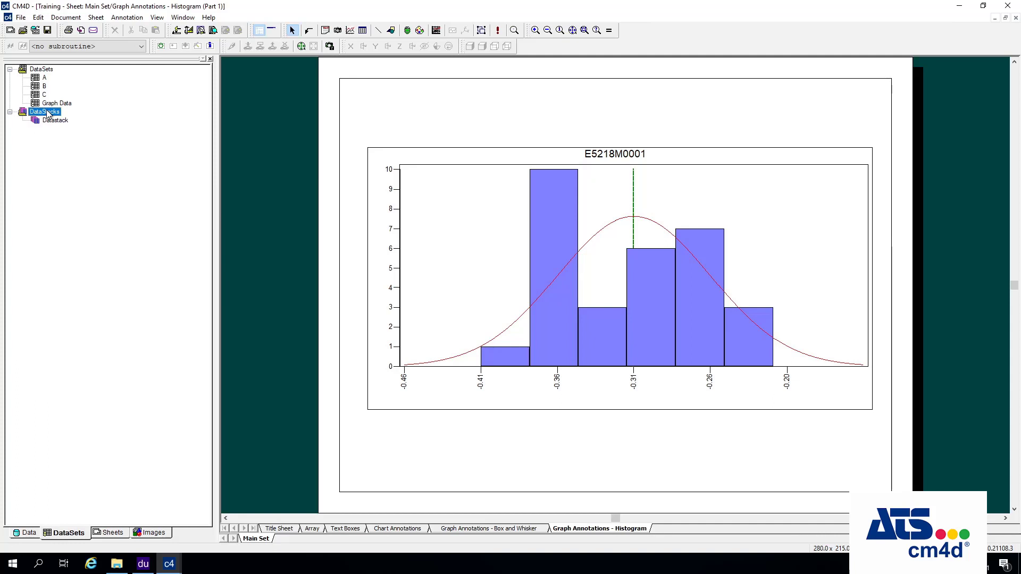
{"action": "left_click", "coordinate": [52, 103]}
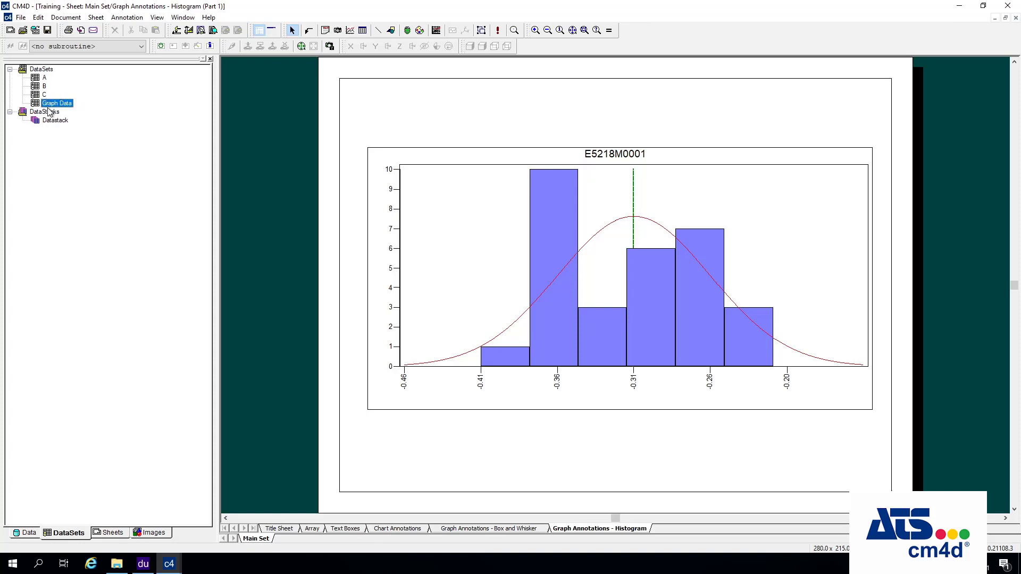
{"action": "left_click", "coordinate": [45, 113]}
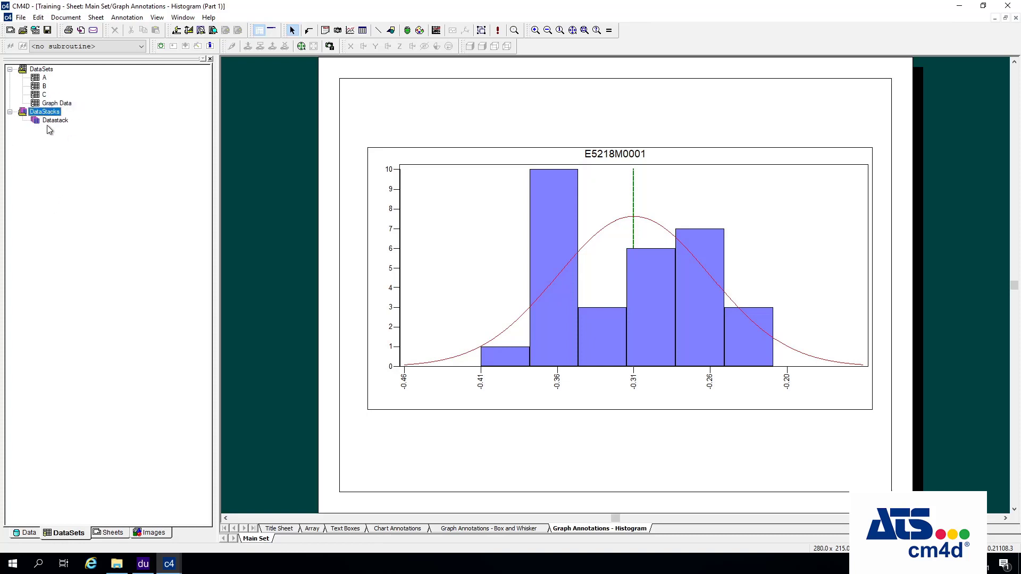
Create a new DataStack and rename it Cpk Values
{"action": "right_click", "coordinate": [52, 114]}
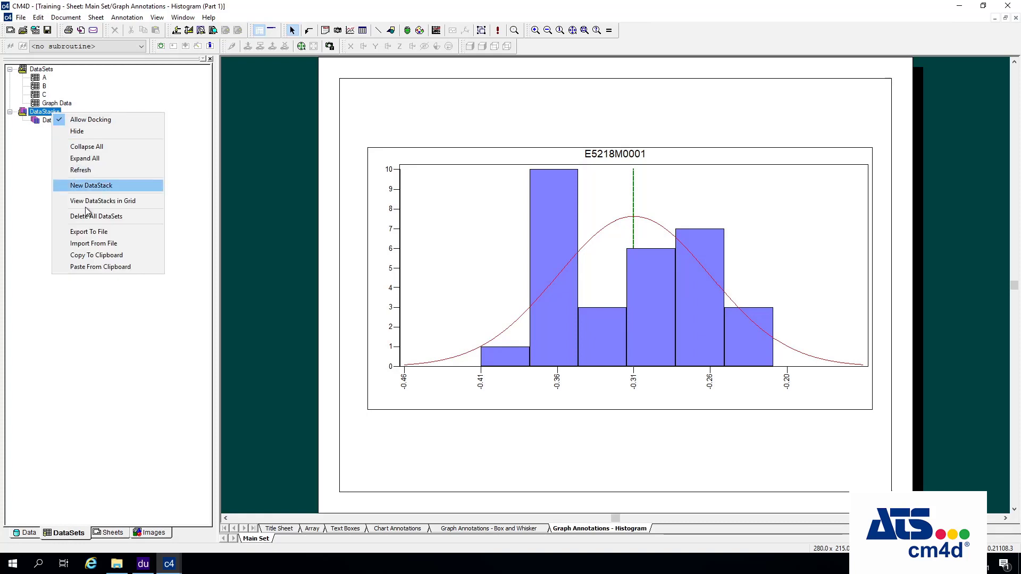
{"action": "left_click", "coordinate": [125, 186]}
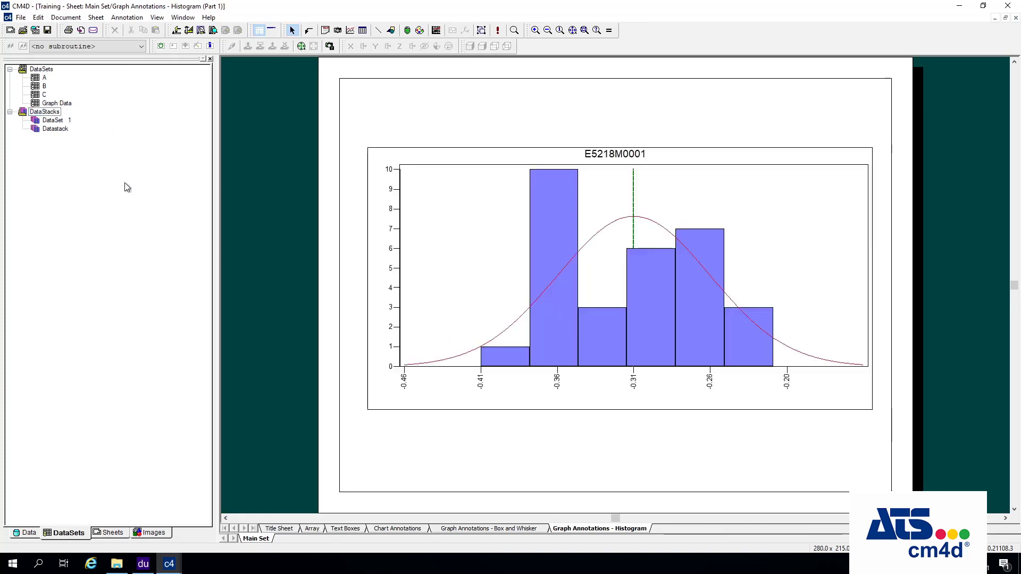
{"action": "left_click", "coordinate": [67, 121]}
{"action": "double_click", "coordinate": [58, 122]}
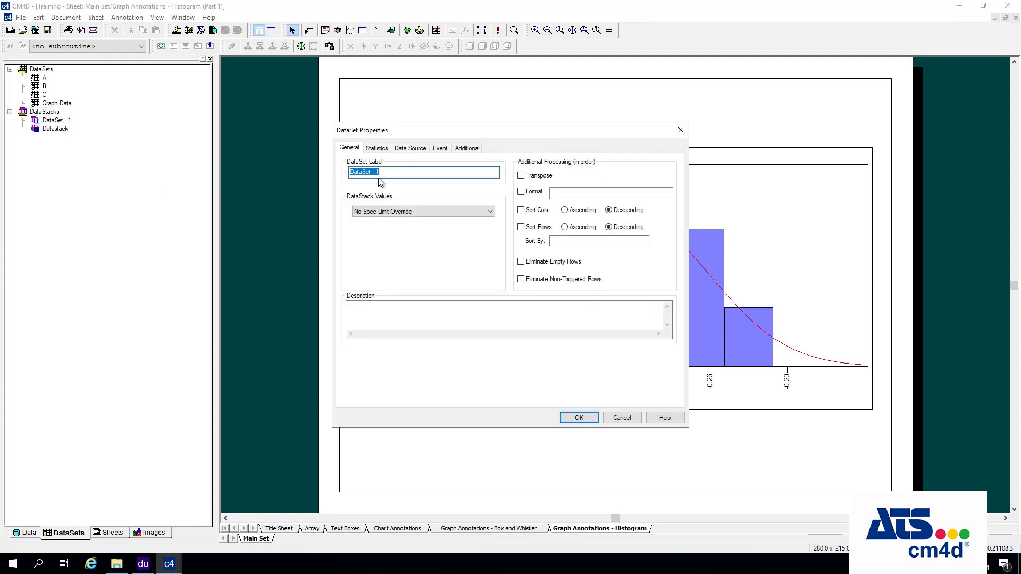
{"action": "type", "text": "Cpk Values"}
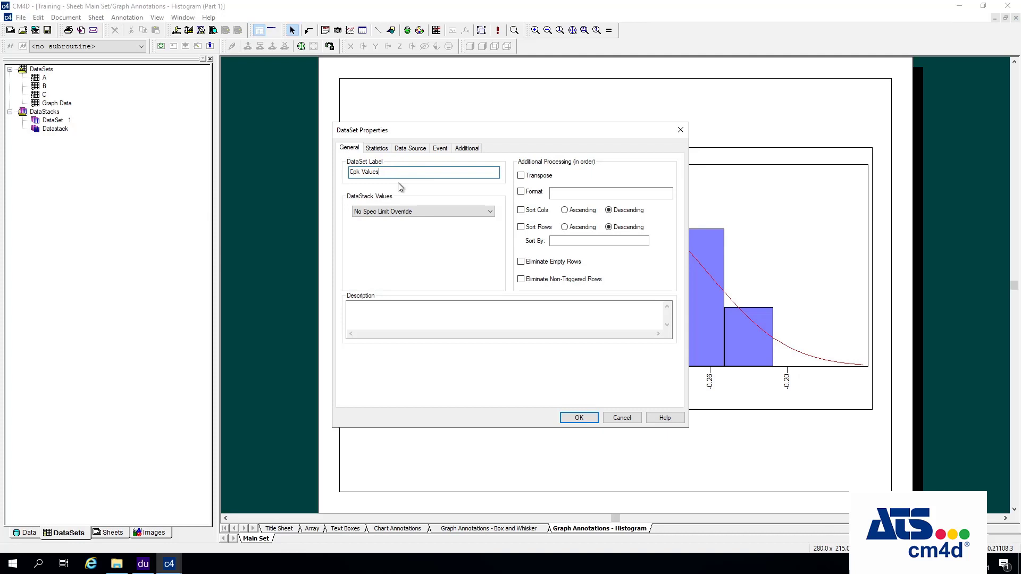
Make the Cpk Values stack compute the Cpk statistic from the Graph Data dataset
{"action": "left_click", "coordinate": [415, 152]}
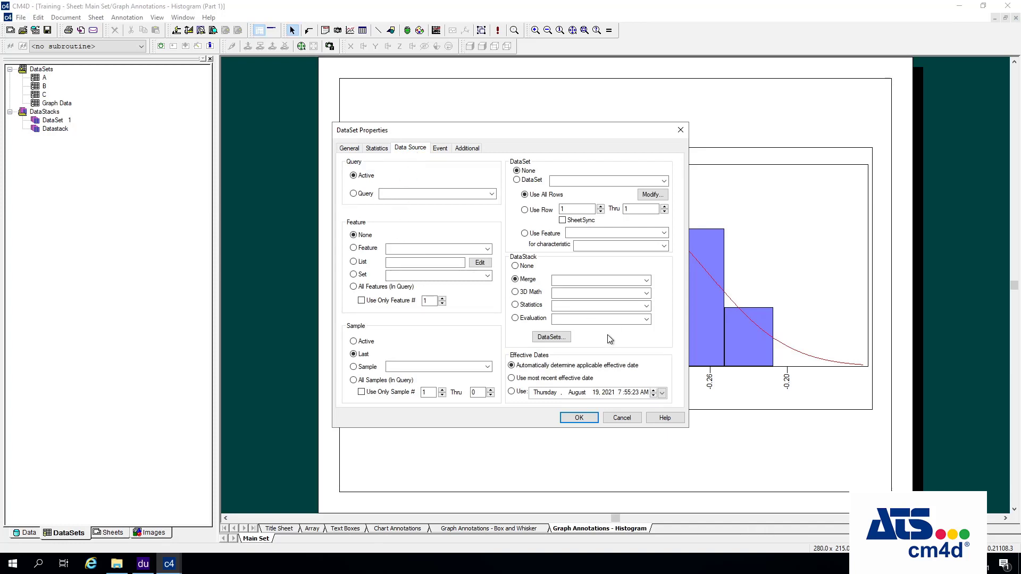
{"action": "left_click", "coordinate": [519, 306]}
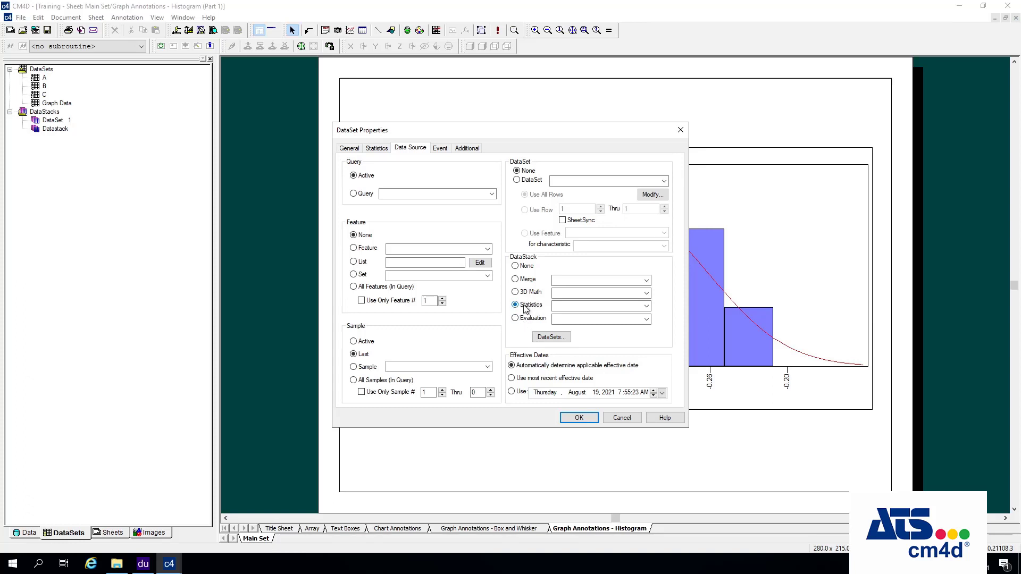
{"action": "left_click", "coordinate": [647, 307]}
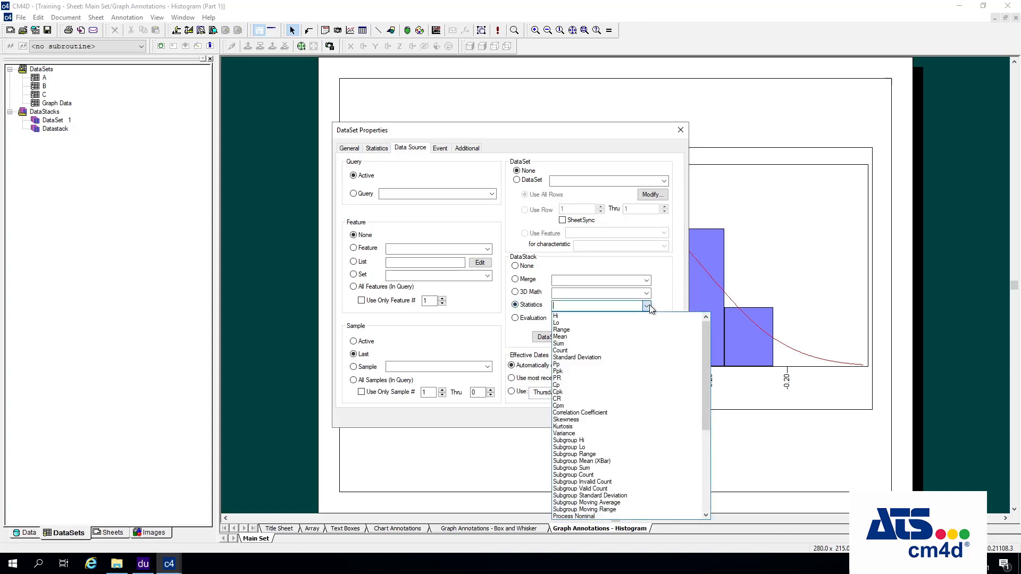
{"action": "left_click", "coordinate": [561, 392]}
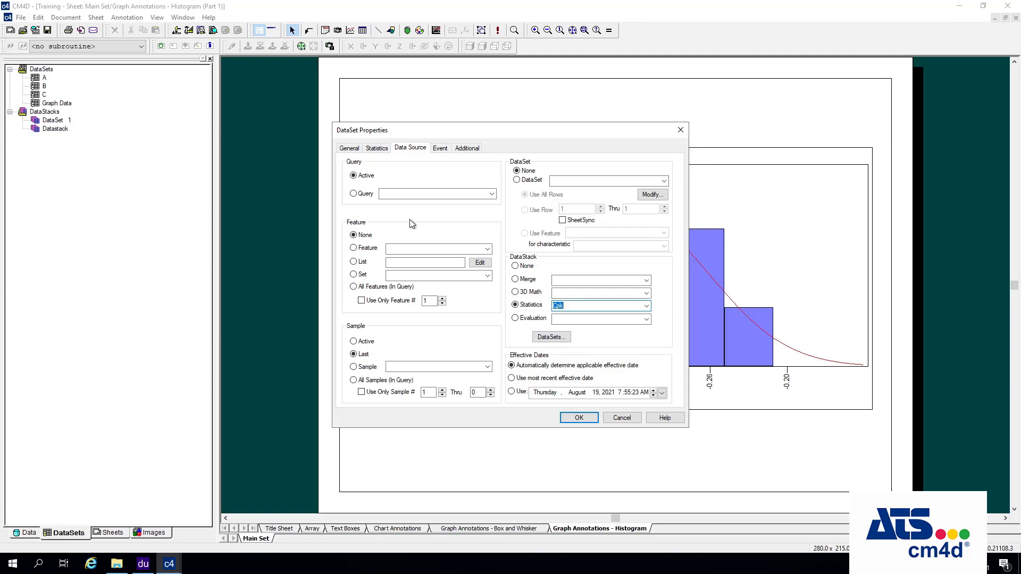
{"action": "left_click", "coordinate": [557, 339]}
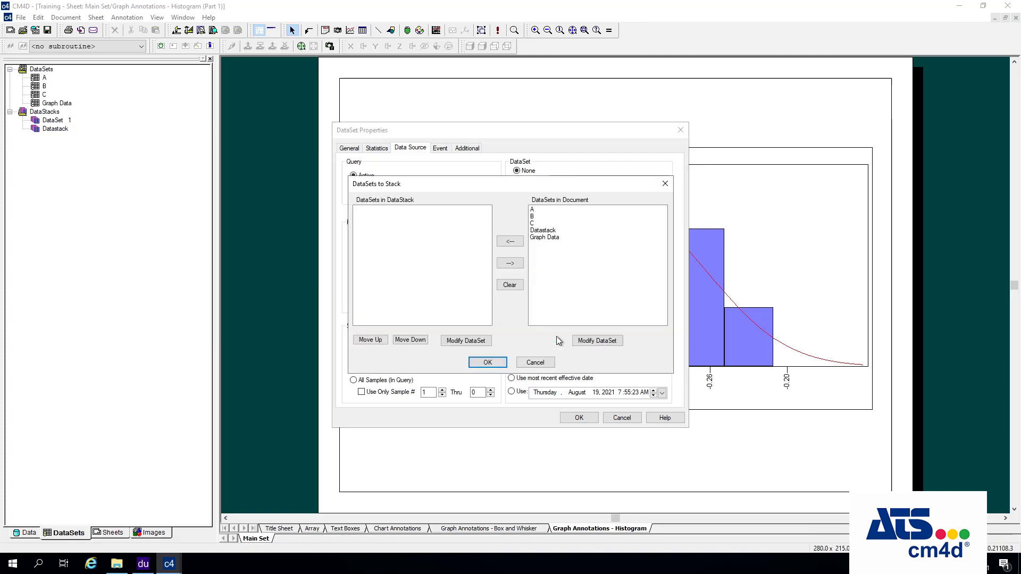
{"action": "left_click", "coordinate": [550, 239]}
{"action": "left_click", "coordinate": [512, 241]}
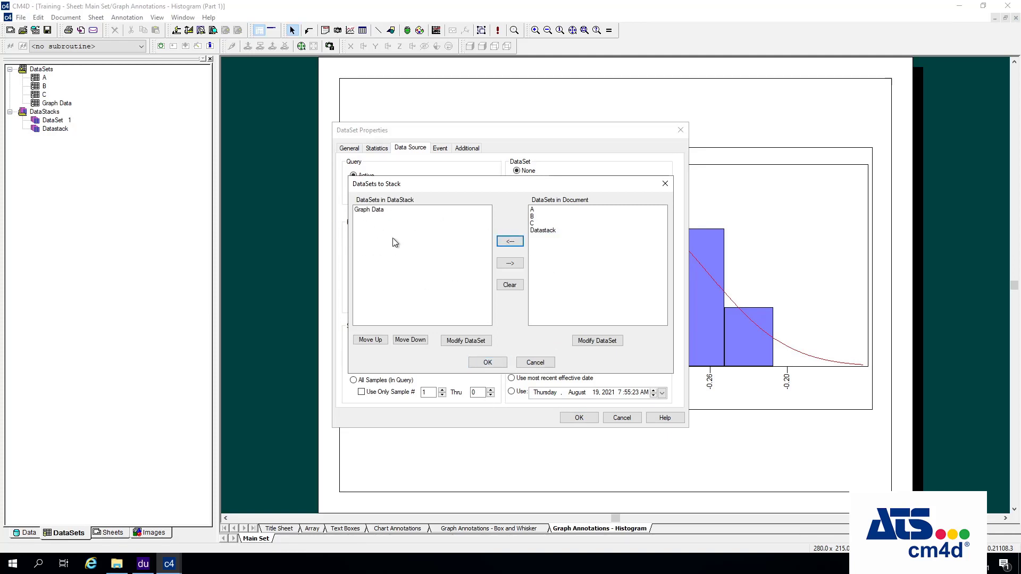
{"action": "left_click", "coordinate": [487, 362]}
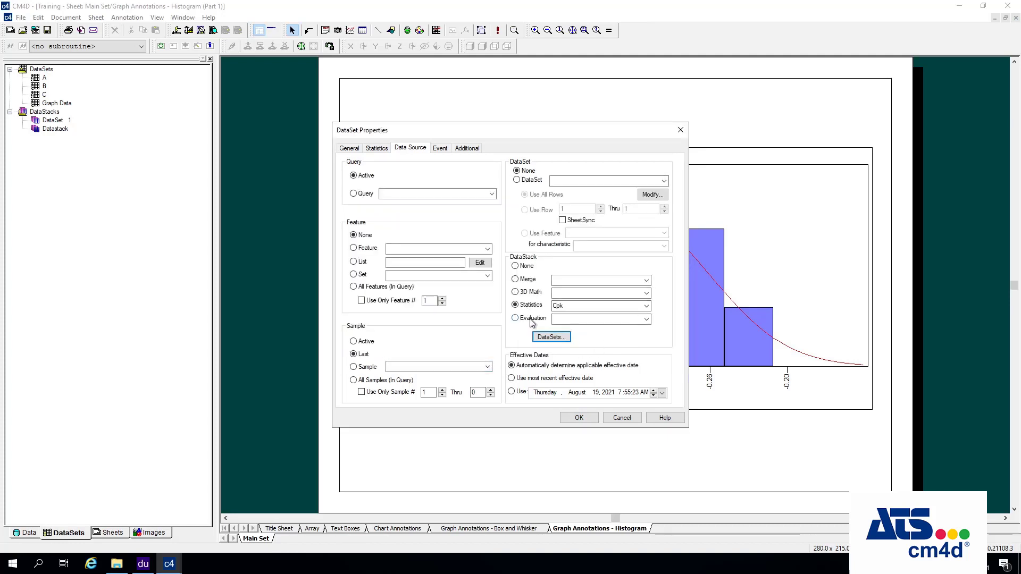
{"action": "left_click", "coordinate": [579, 418]}
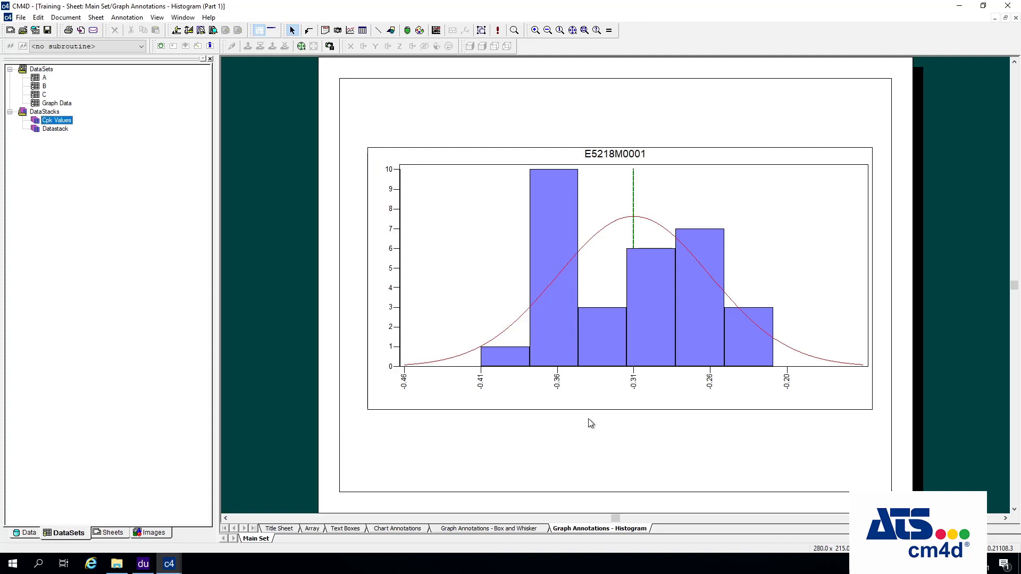
View the Graph Data dataset in the Grid Bar and adjust the height of row 1
{"action": "right_click", "coordinate": [63, 122]}
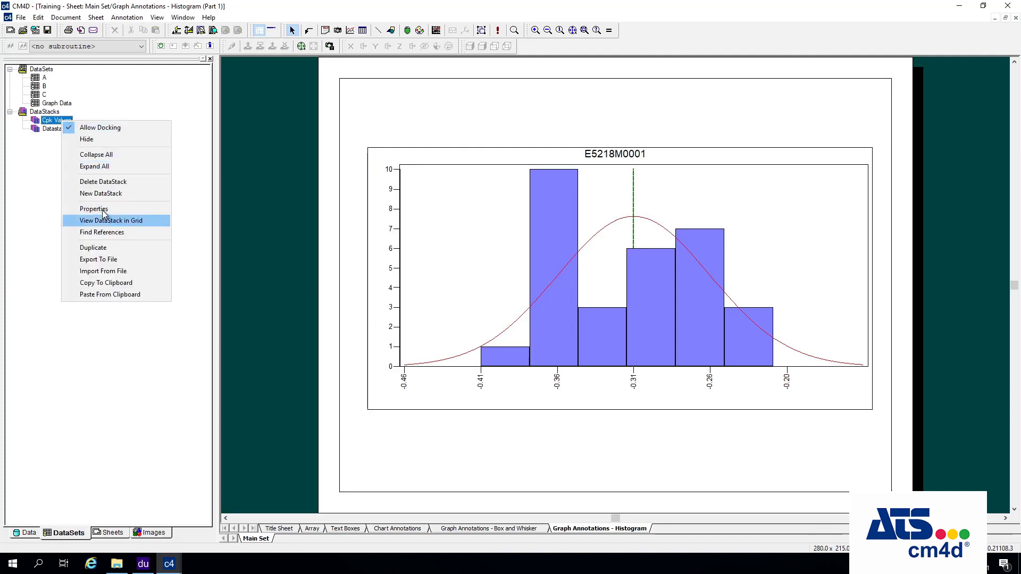
{"action": "left_click", "coordinate": [56, 104]}
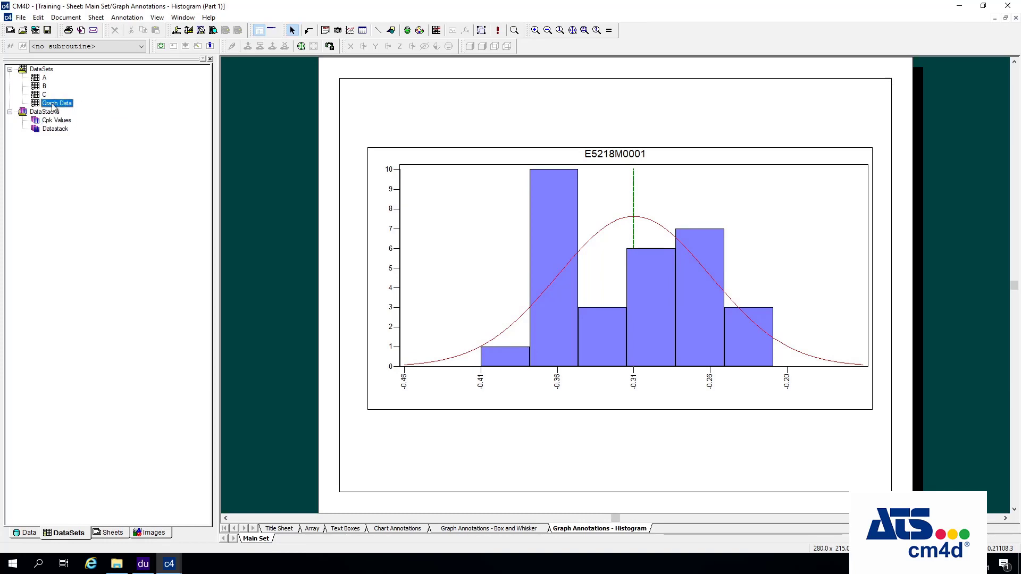
{"action": "right_click", "coordinate": [69, 106]}
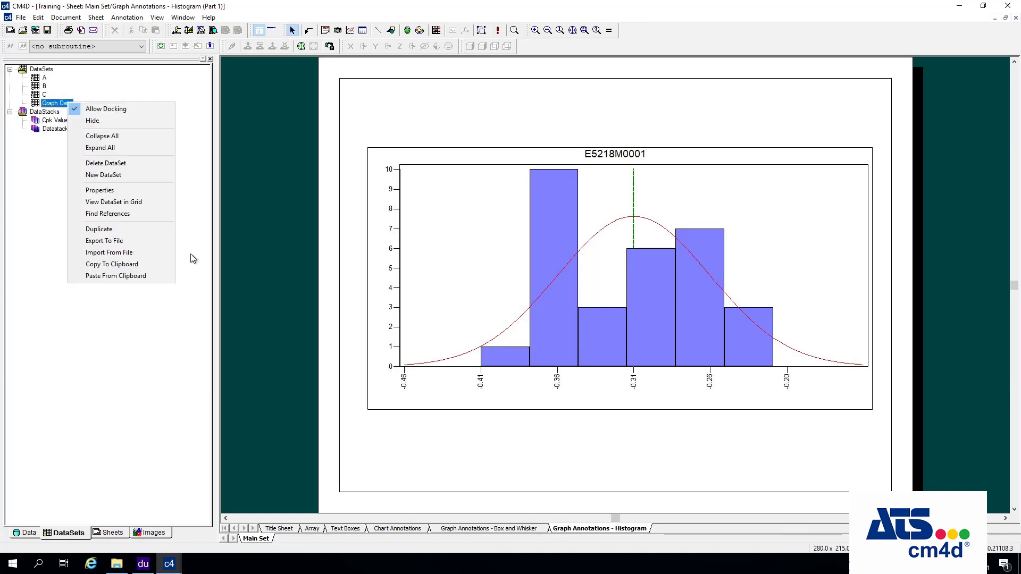
{"action": "left_click", "coordinate": [129, 207]}
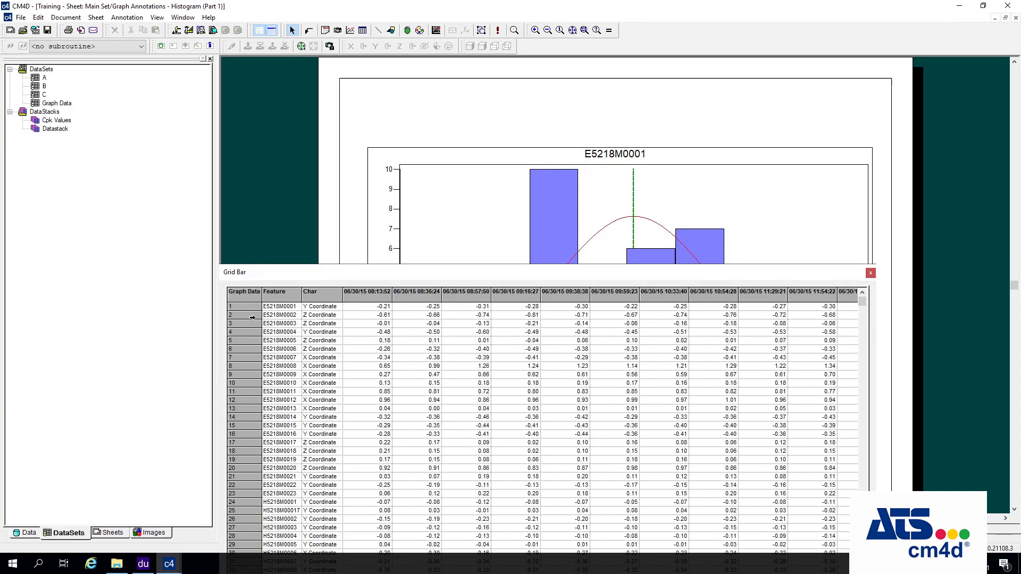
{"action": "left_click", "coordinate": [255, 306]}
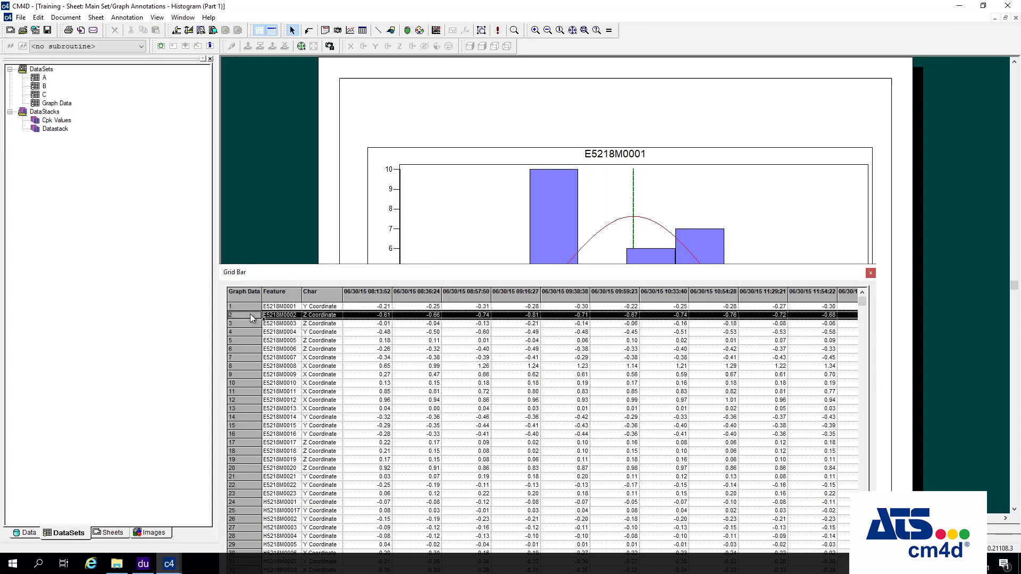
{"action": "left_click", "coordinate": [323, 307]}
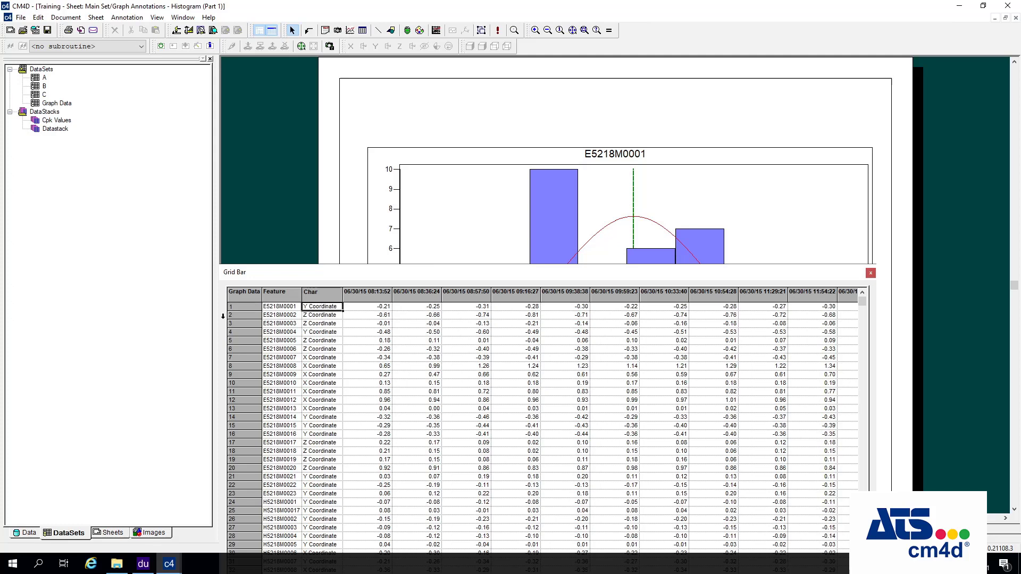
{"action": "left_click_drag", "start_coordinate": [253, 311], "coordinate": [256, 314]}
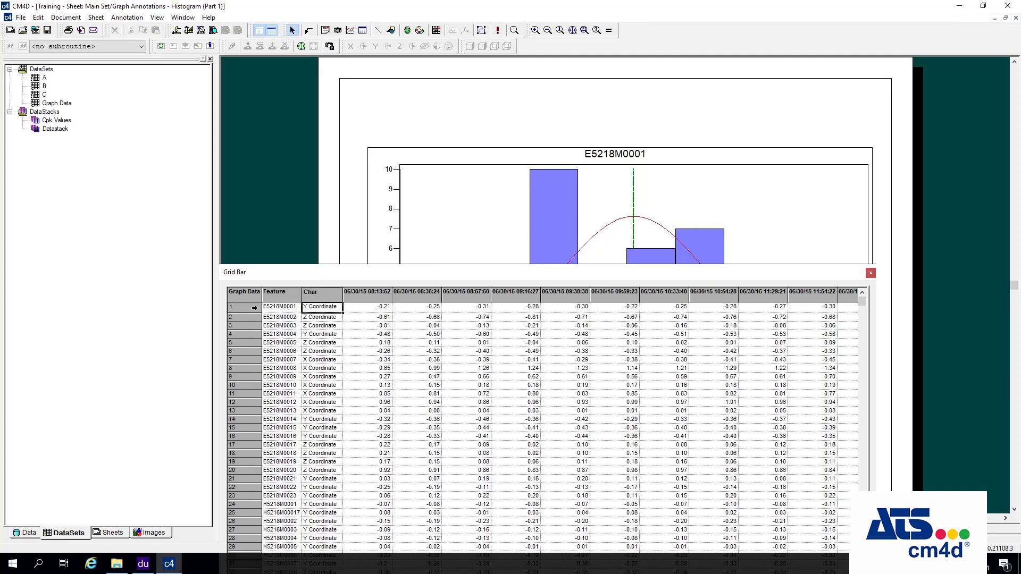
{"action": "left_click", "coordinate": [254, 311]}
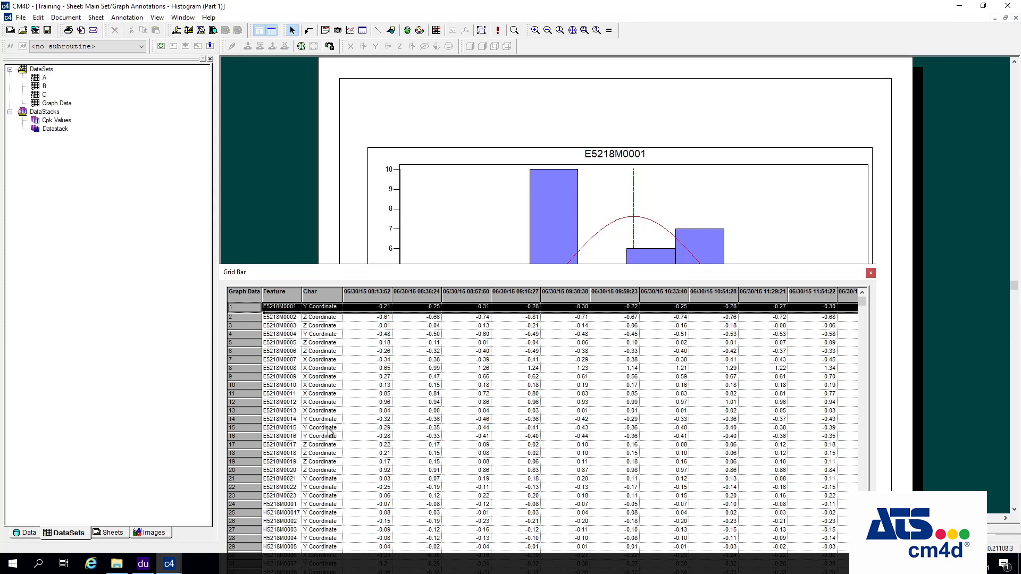
Show the Cpk Values stack in the Grid Bar
{"action": "right_click", "coordinate": [48, 121]}
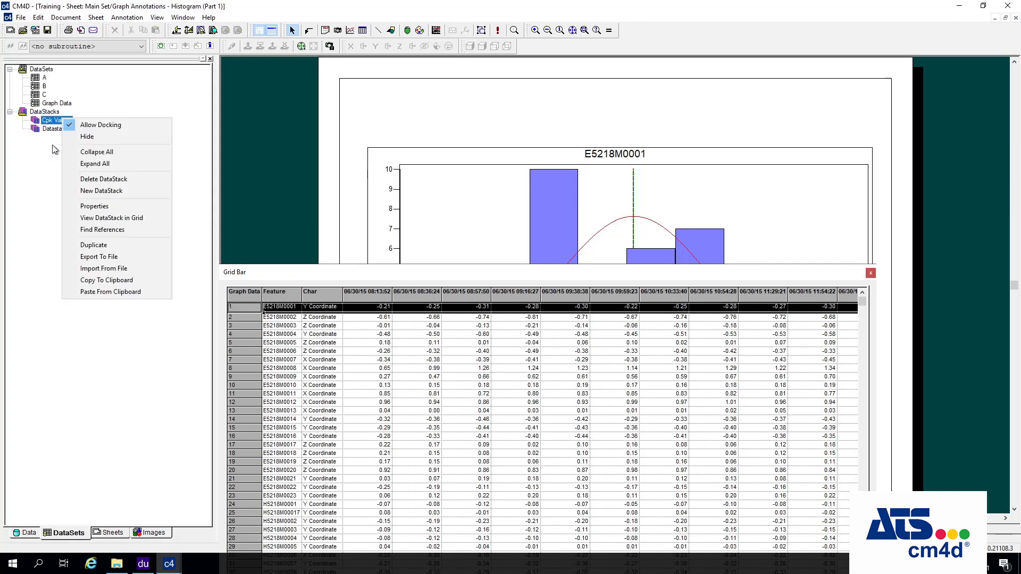
{"action": "left_click", "coordinate": [47, 123]}
{"action": "right_click", "coordinate": [48, 123]}
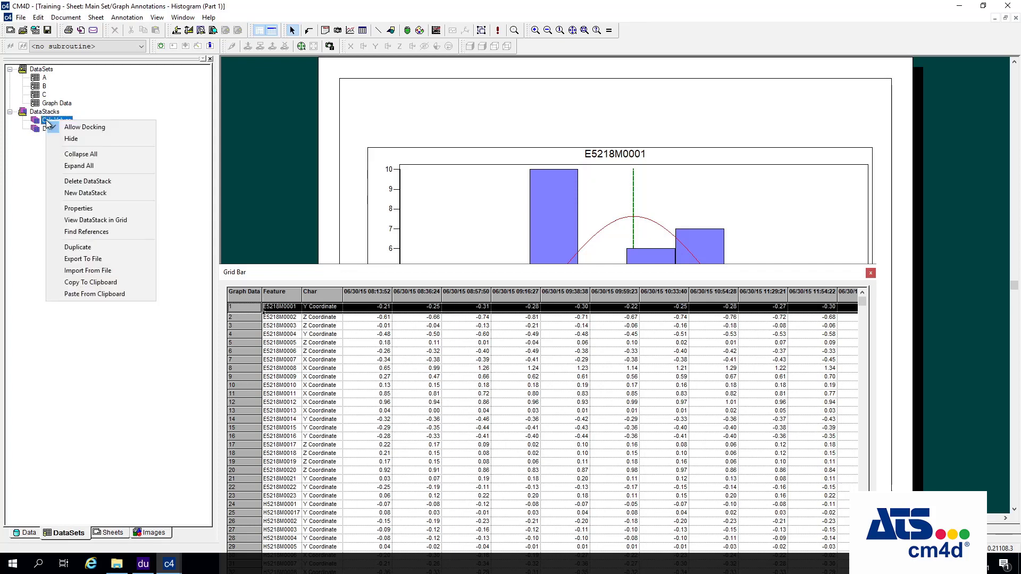
{"action": "left_click", "coordinate": [141, 219]}
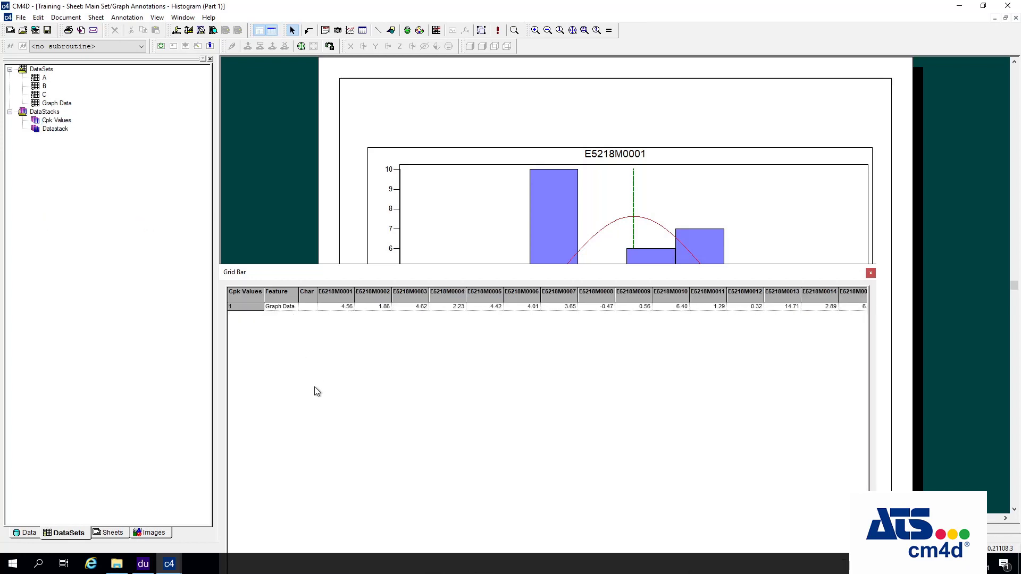
Check the Cpk values for E5218M0001 through E5218M0014, then close the grid
{"action": "left_click", "coordinate": [349, 306]}
{"action": "left_click", "coordinate": [382, 309]}
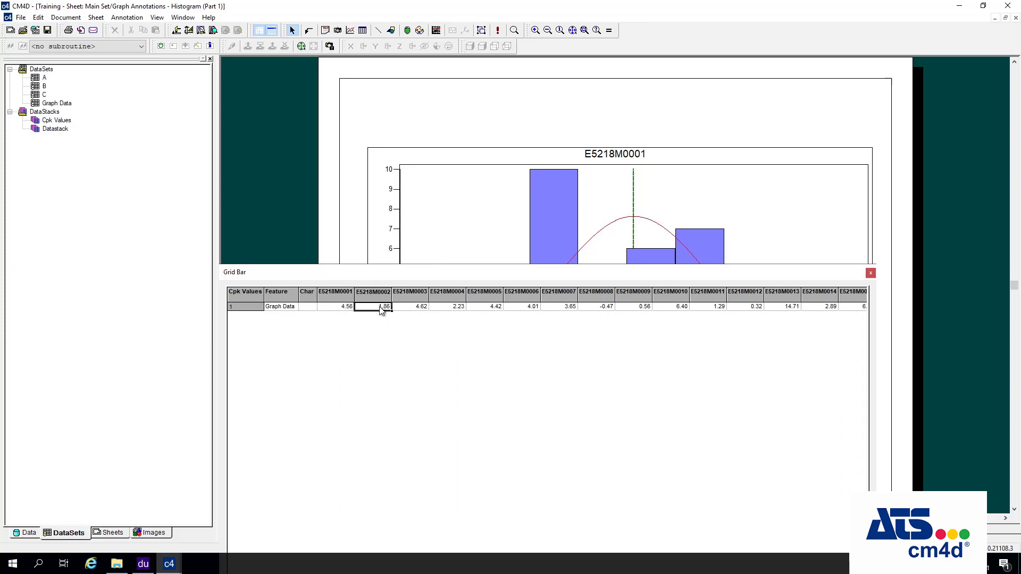
{"action": "left_click", "coordinate": [405, 307]}
{"action": "left_click", "coordinate": [439, 305]}
{"action": "left_click", "coordinate": [479, 307]}
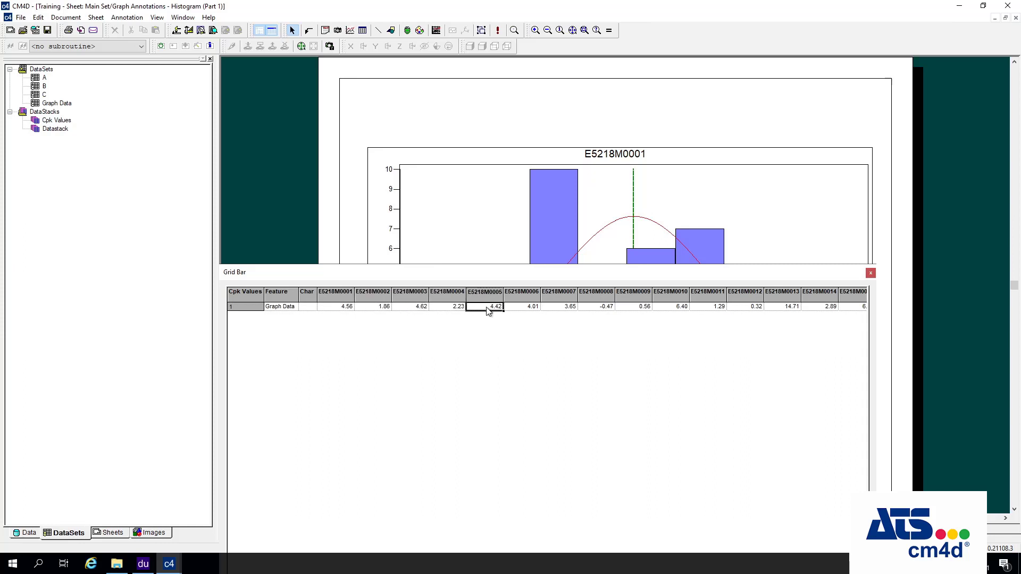
{"action": "left_click", "coordinate": [514, 312]}
{"action": "left_click", "coordinate": [568, 310]}
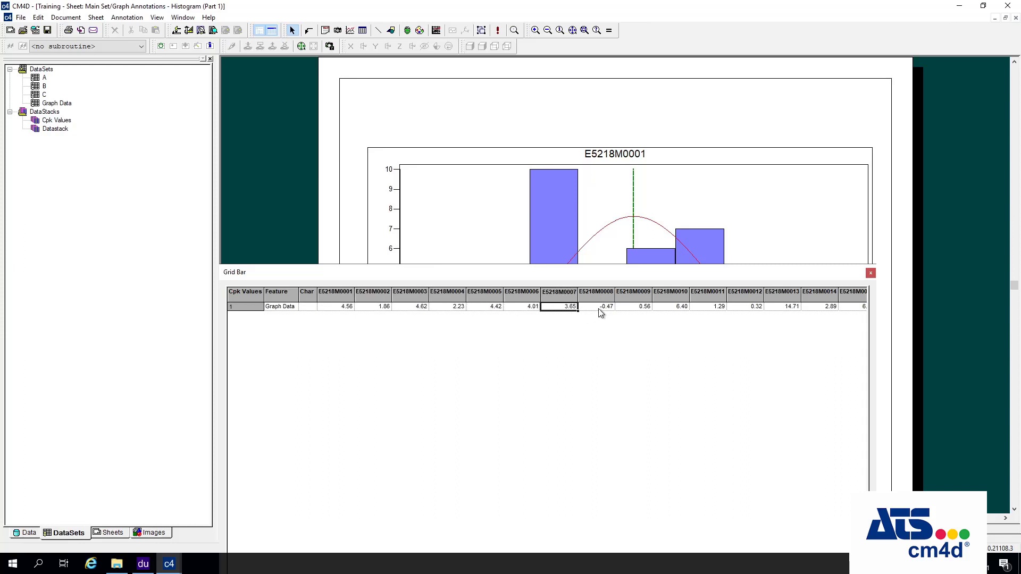
{"action": "left_click", "coordinate": [600, 311]}
{"action": "left_click", "coordinate": [630, 308]}
{"action": "left_click", "coordinate": [673, 312]}
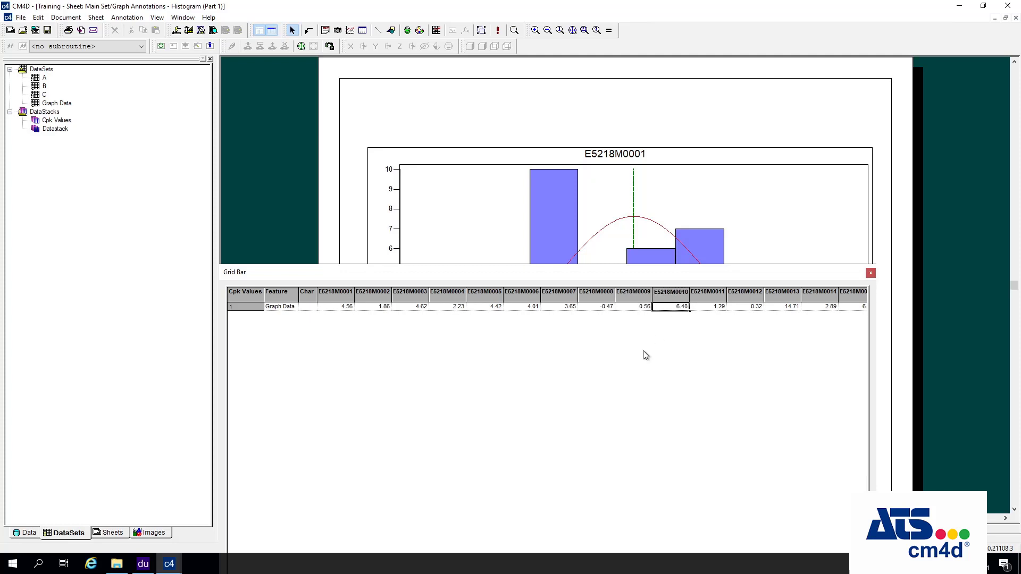
{"action": "left_click", "coordinate": [722, 312]}
{"action": "left_click", "coordinate": [744, 308]}
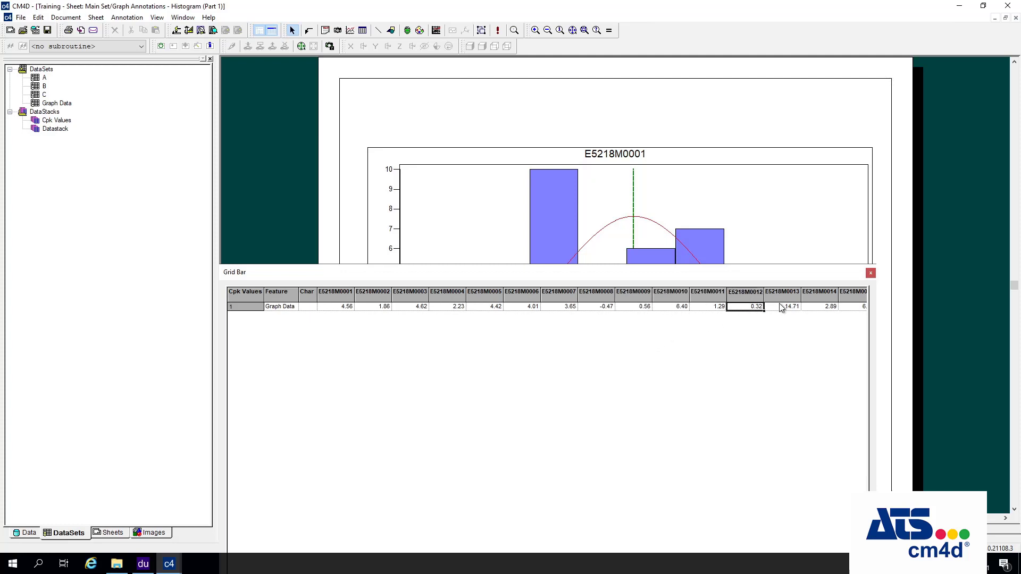
{"action": "left_click", "coordinate": [783, 308]}
{"action": "left_click", "coordinate": [820, 308]}
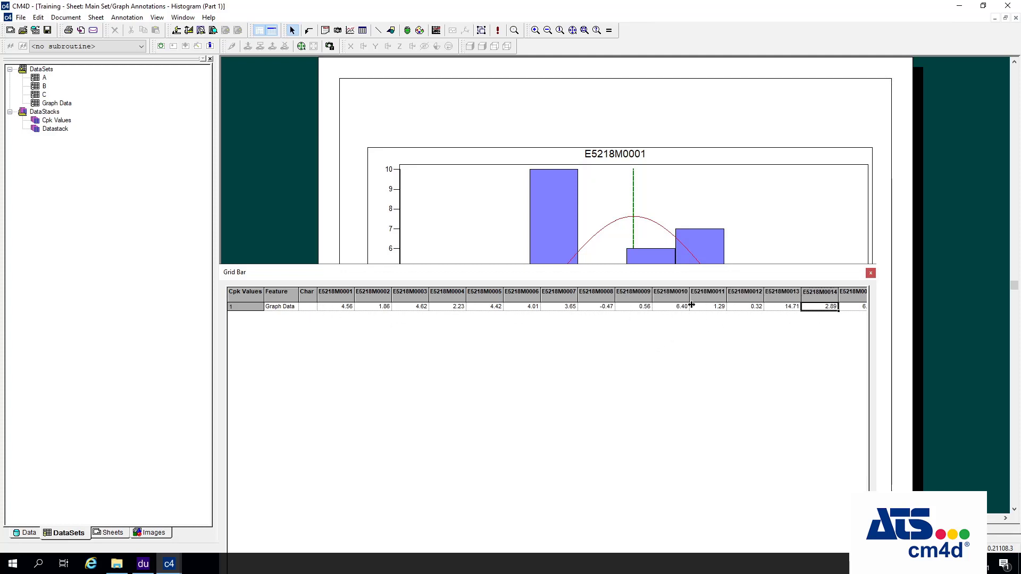
{"action": "left_click", "coordinate": [871, 273]}
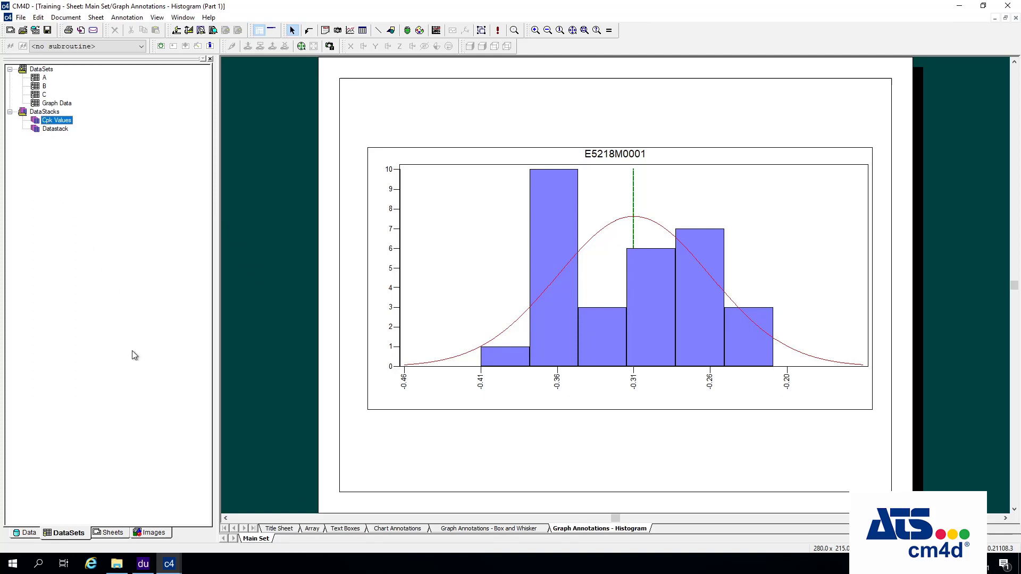
Add a sheet labelled 'Graph Annotations - Benchmark' under Main Set and select it
{"action": "left_click", "coordinate": [110, 535]}
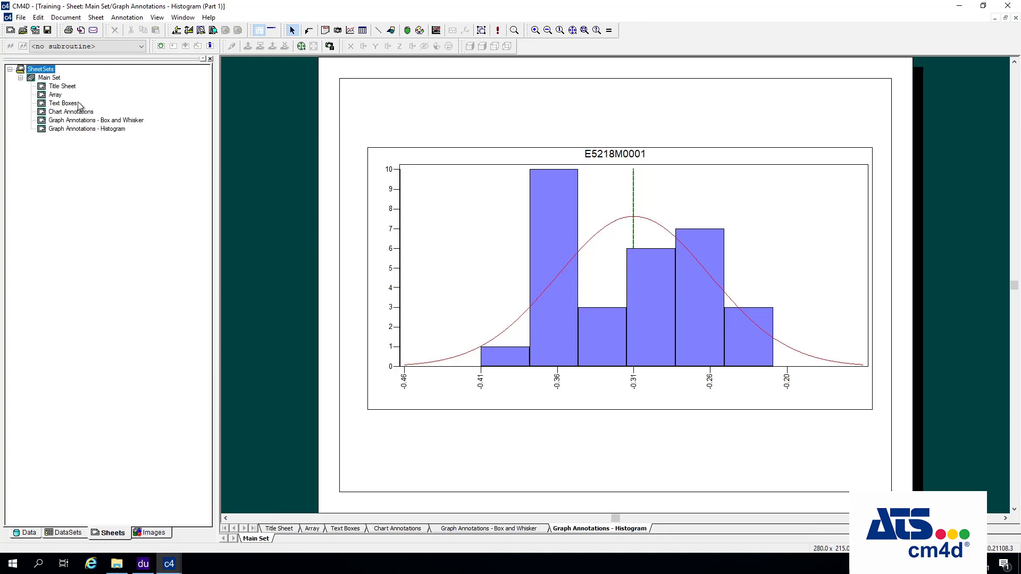
{"action": "left_click", "coordinate": [53, 78]}
{"action": "right_click", "coordinate": [53, 80]}
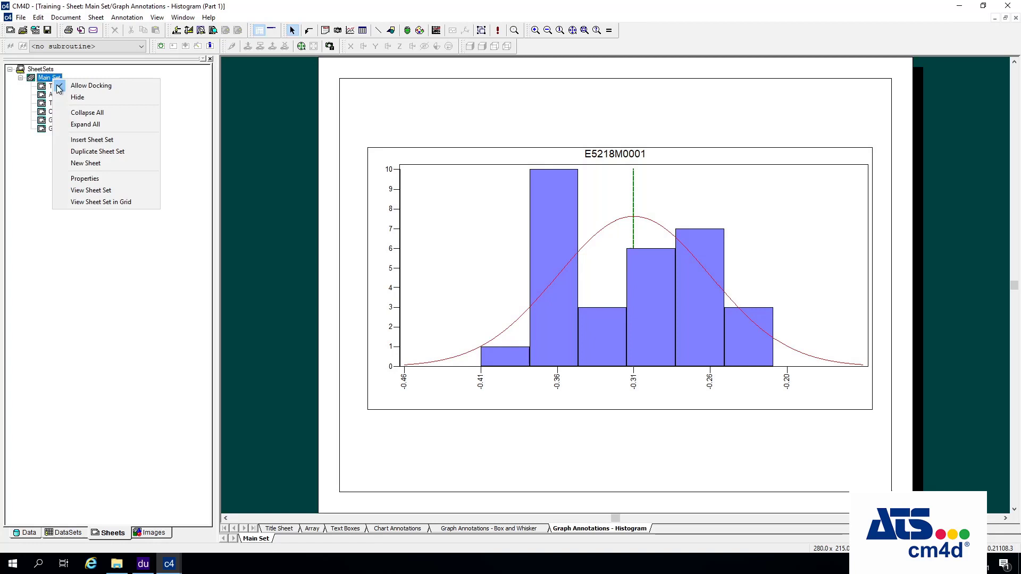
{"action": "left_click", "coordinate": [79, 163]}
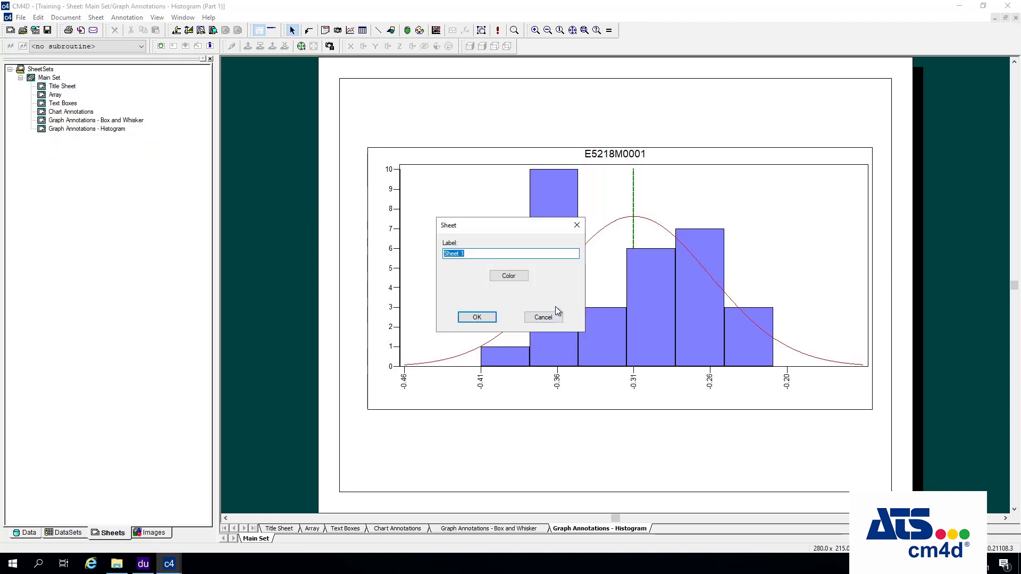
{"action": "type", "text": "Graph"}
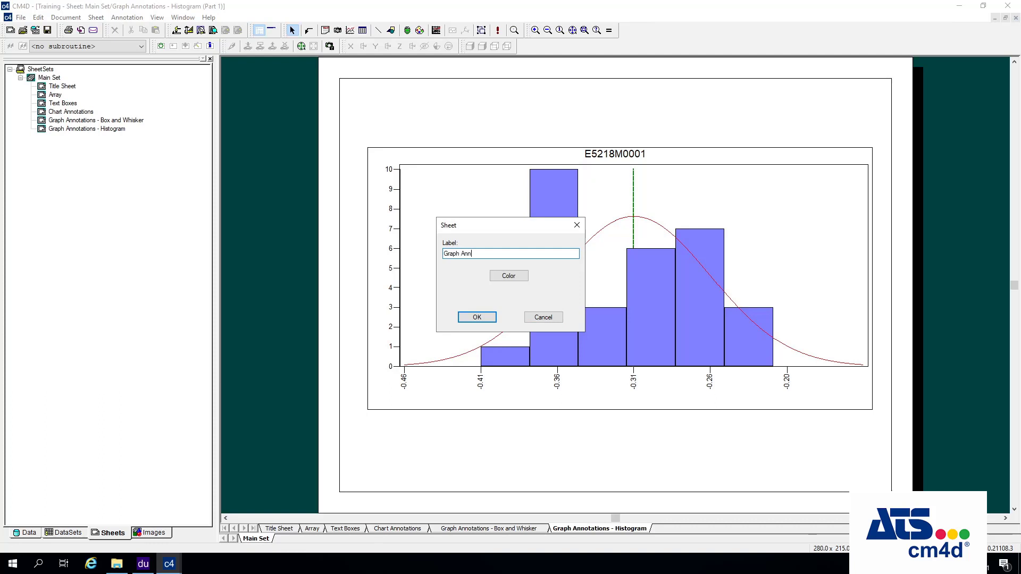
{"action": "type", "text": " Annotations"}
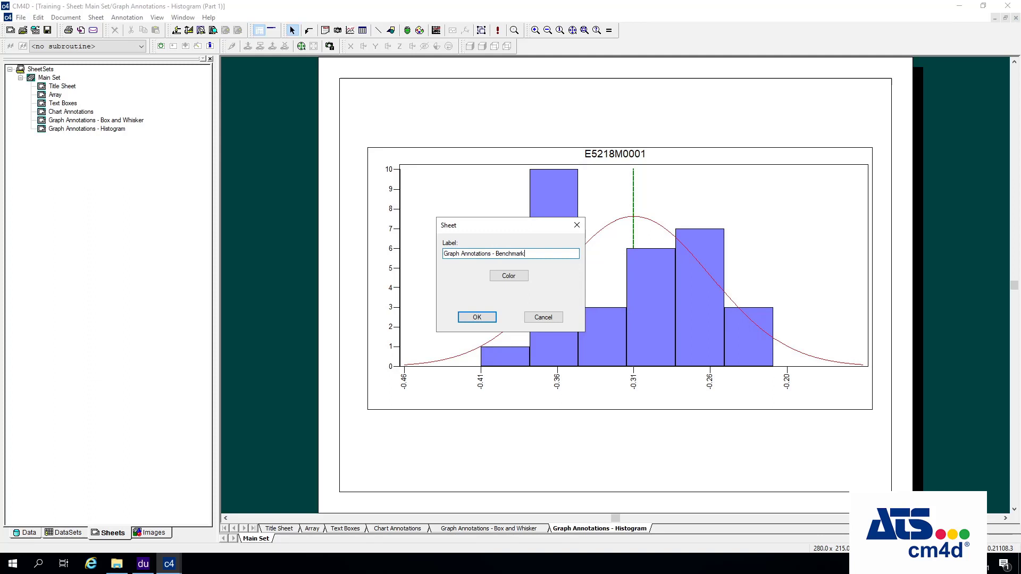
{"action": "type", "text": " - Benchmark"}
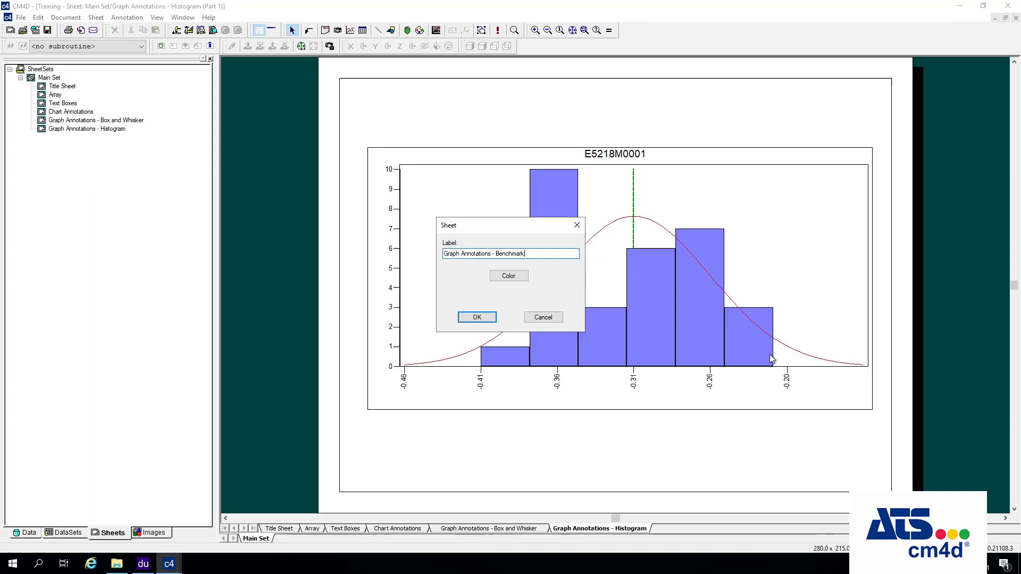
{"action": "left_click", "coordinate": [477, 316]}
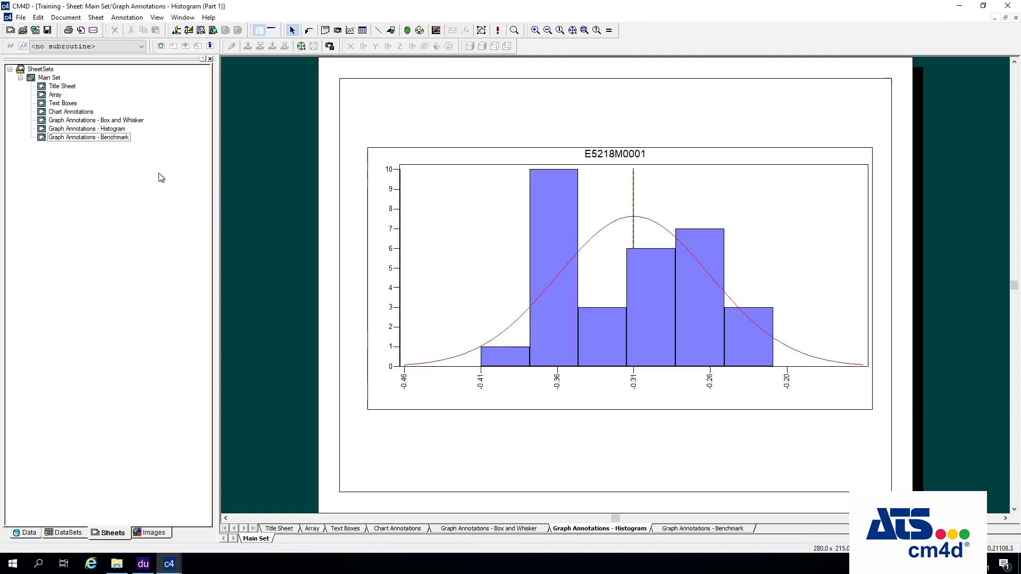
{"action": "left_click", "coordinate": [118, 138]}
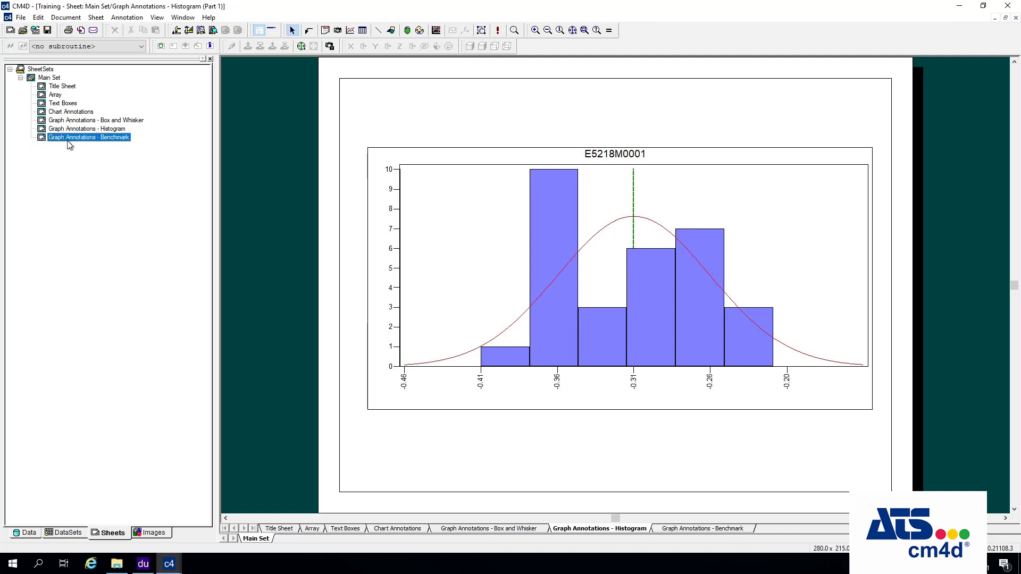
Draw a new graph in the middle of the Graph Annotations - Benchmark sheet
{"action": "left_click", "coordinate": [724, 534]}
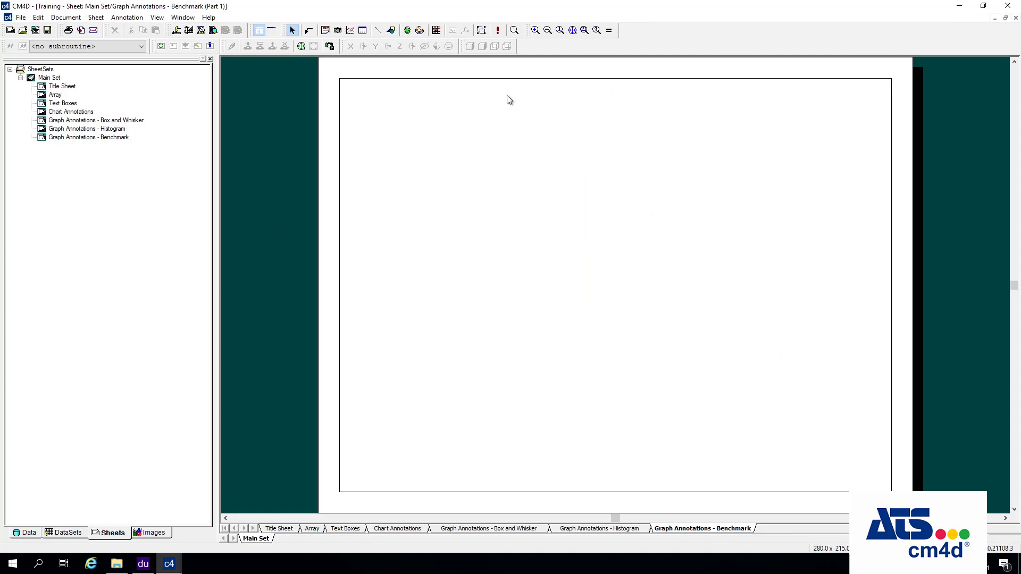
{"action": "left_click", "coordinate": [436, 31]}
{"action": "mouse_move", "coordinate": [477, 137]}
{"action": "left_mouse_down"}
{"action": "mouse_move", "coordinate": [665, 355]}
{"action": "mouse_move", "coordinate": [665, 408]}
{"action": "mouse_move", "coordinate": [687, 409]}
{"action": "left_mouse_up"}
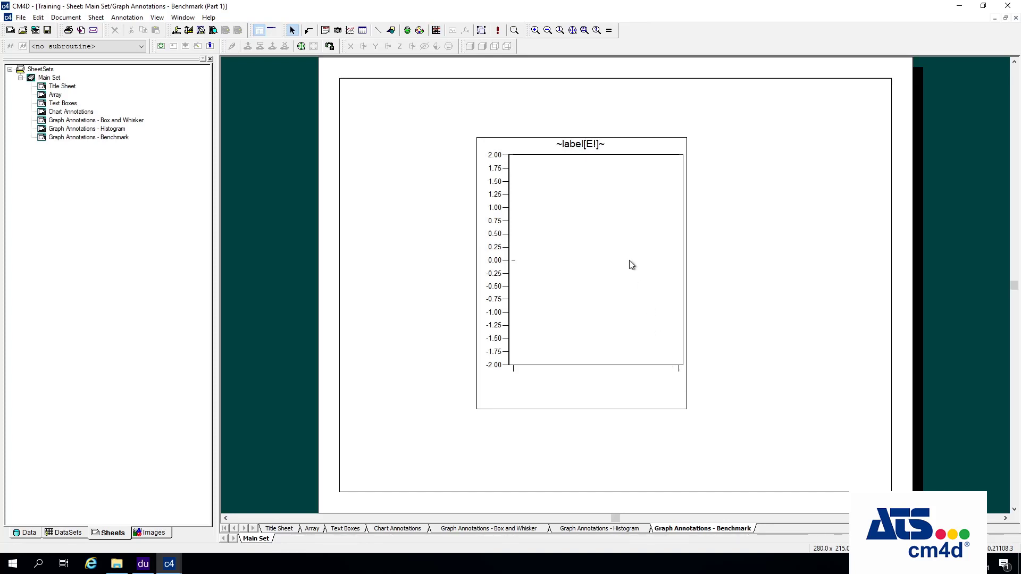
{"action": "left_click", "coordinate": [638, 302]}
Try the Benchmark graph type, find no scores available, and cancel the properties
{"action": "right_click", "coordinate": [582, 216]}
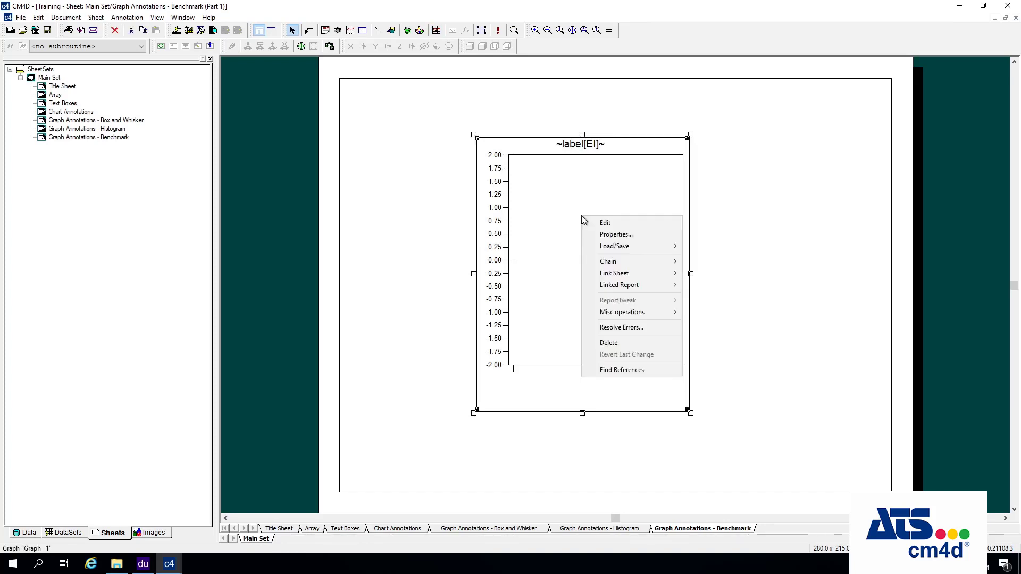
{"action": "left_click", "coordinate": [626, 236]}
{"action": "left_click", "coordinate": [439, 175]}
{"action": "left_click", "coordinate": [372, 180]}
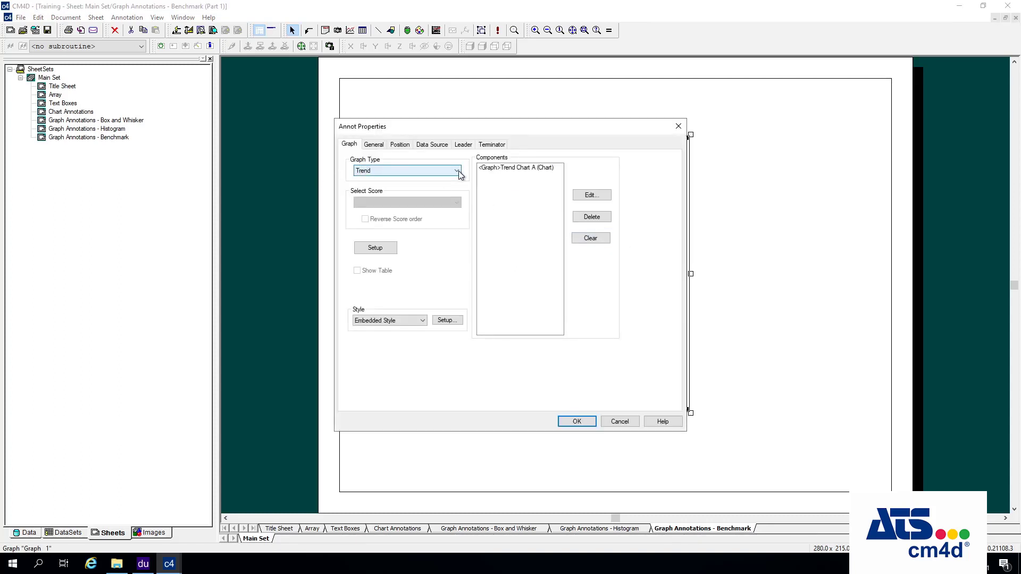
{"action": "left_click", "coordinate": [457, 171]}
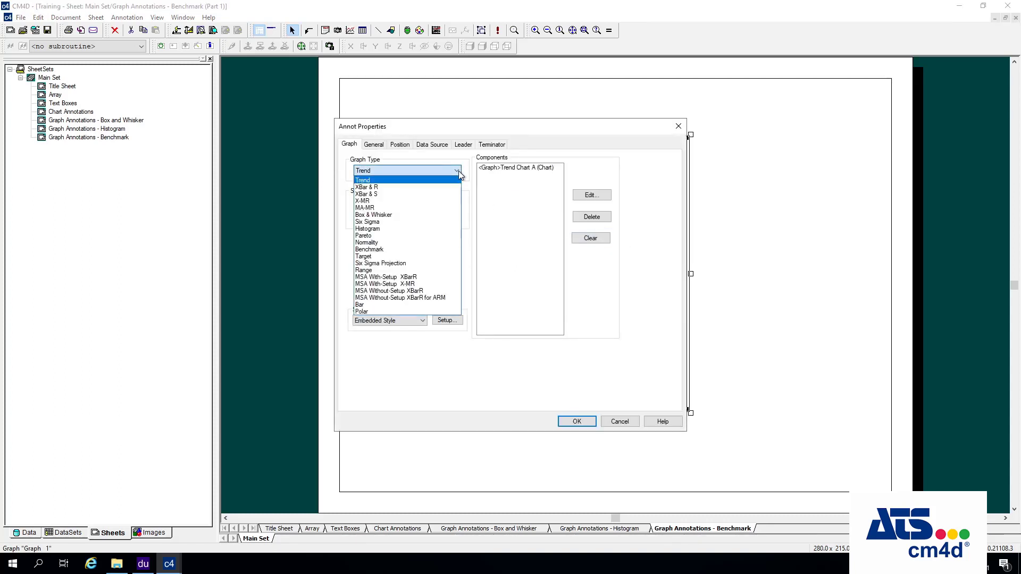
{"action": "left_click", "coordinate": [372, 249]}
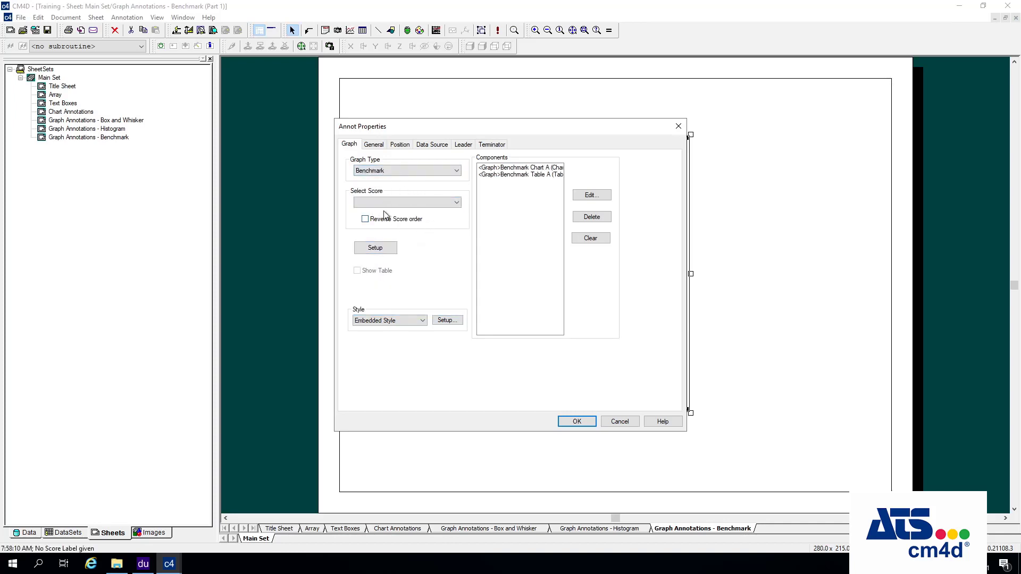
{"action": "left_click", "coordinate": [363, 198]}
{"action": "left_click", "coordinate": [403, 202]}
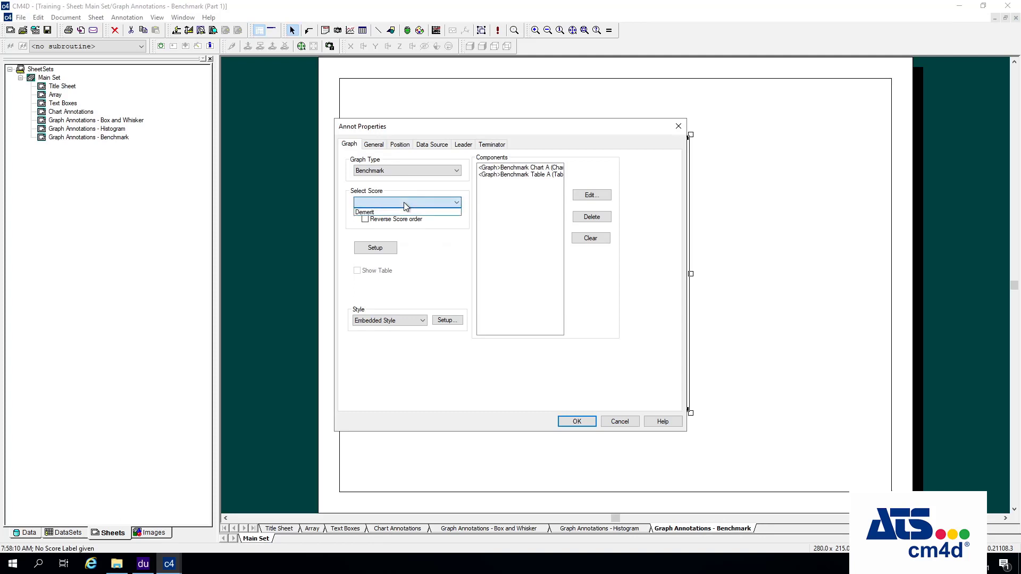
{"action": "left_click", "coordinate": [404, 202]}
{"action": "left_click", "coordinate": [461, 203]}
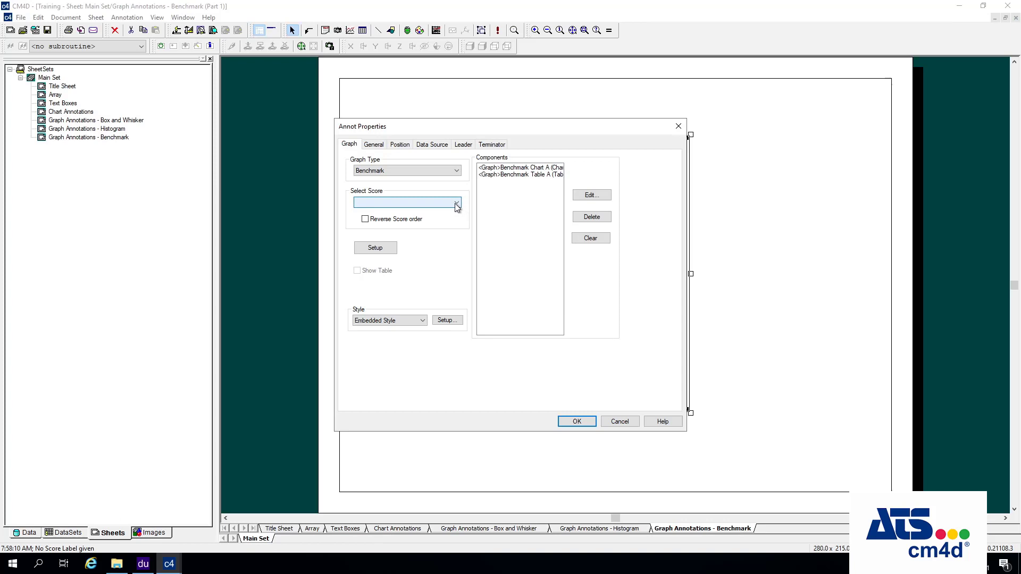
{"action": "left_click", "coordinate": [456, 205]}
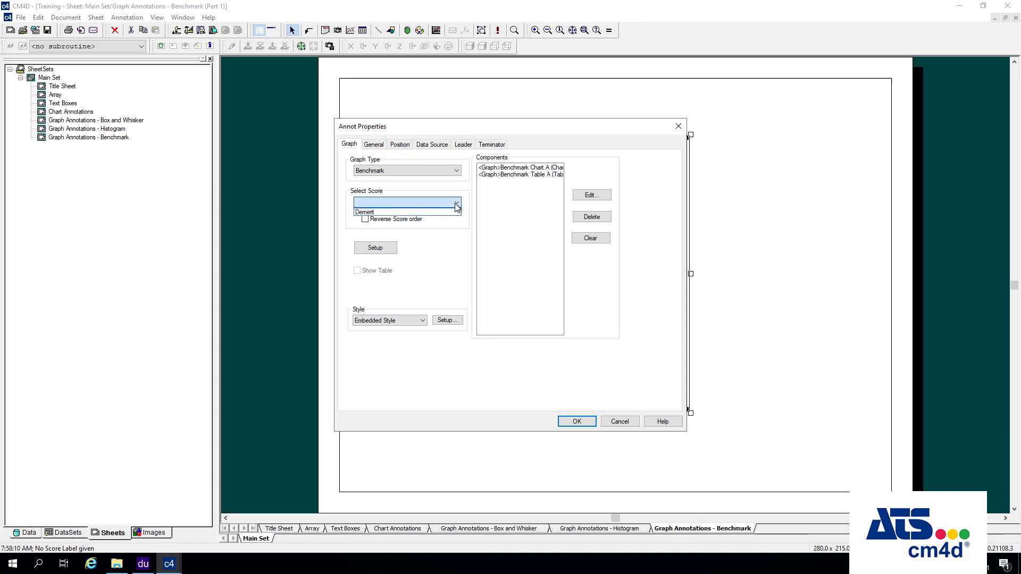
{"action": "left_click", "coordinate": [380, 195]}
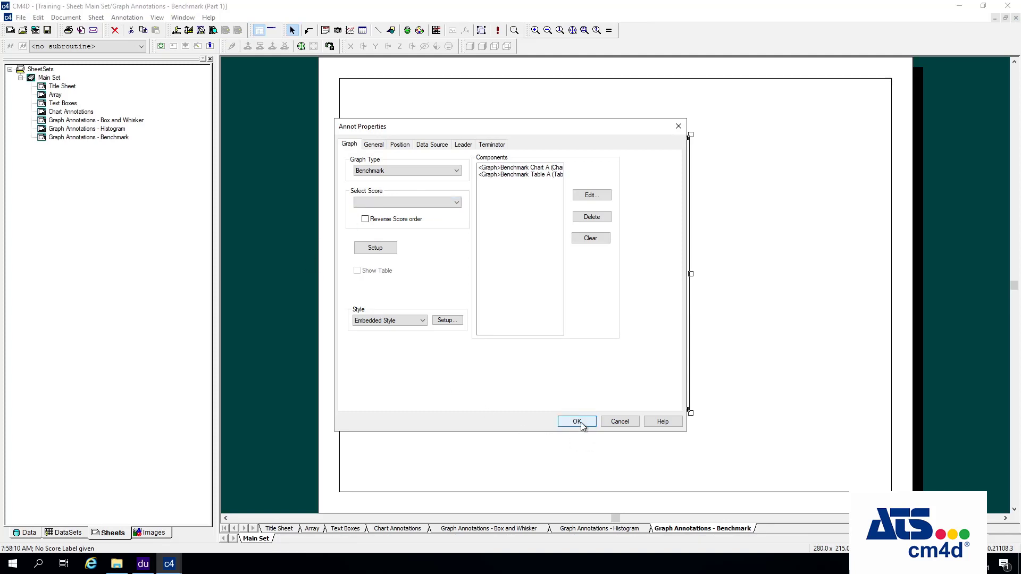
{"action": "left_click", "coordinate": [621, 423]}
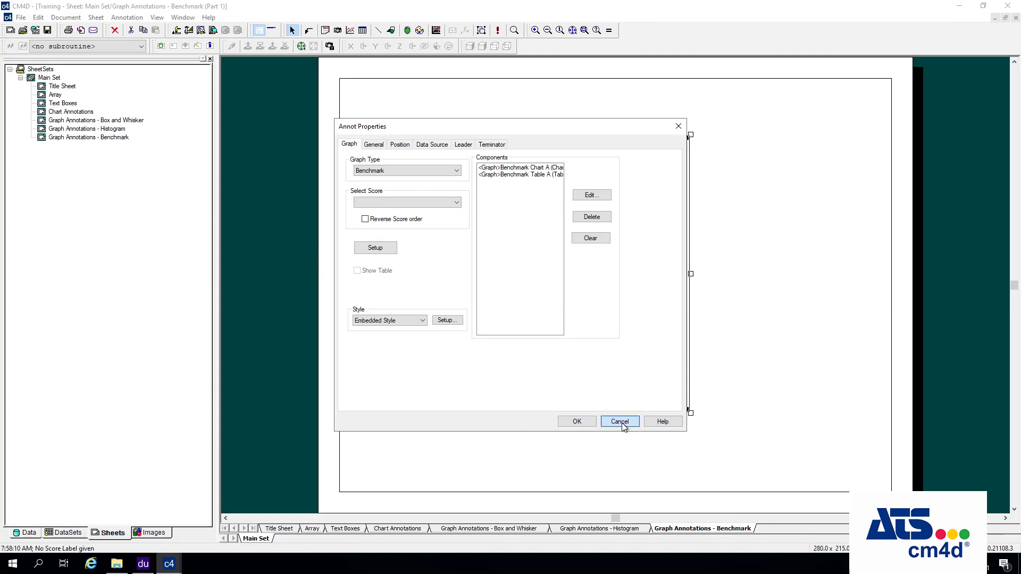
Deselect the graph and open Document > Scores, showing only the Demerit score
{"action": "left_click", "coordinate": [352, 156]}
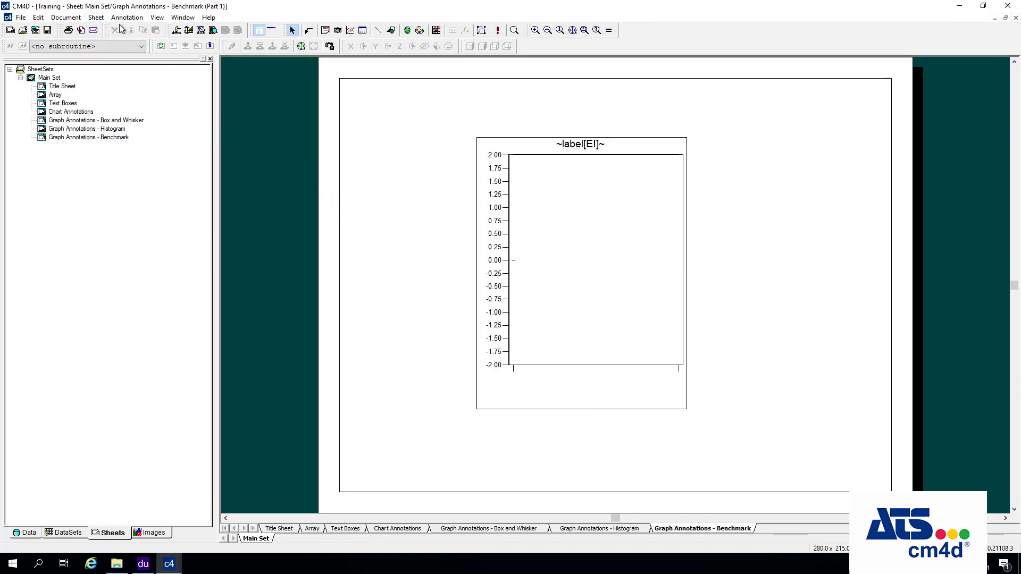
{"action": "left_click", "coordinate": [66, 18]}
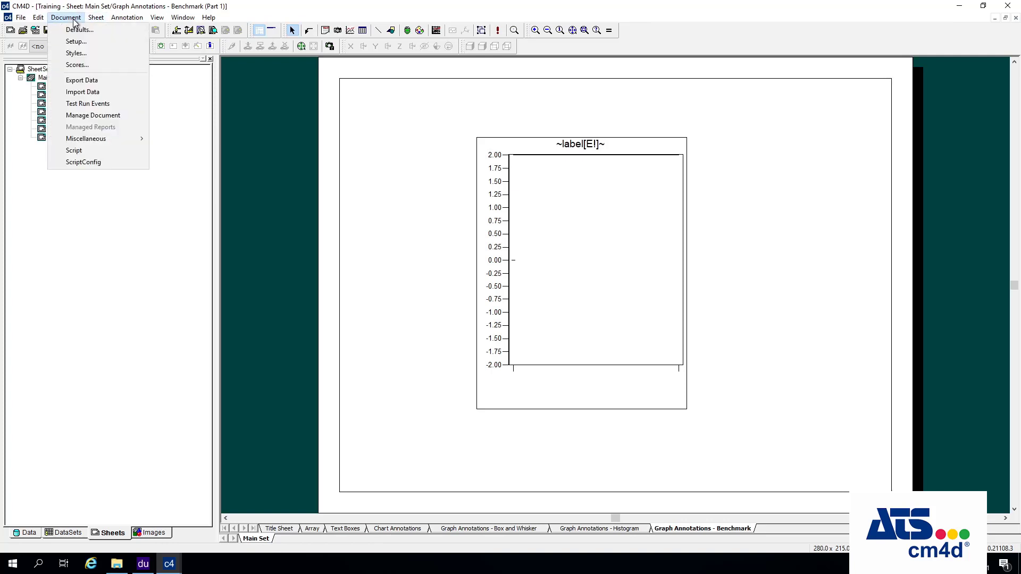
{"action": "left_click", "coordinate": [82, 66]}
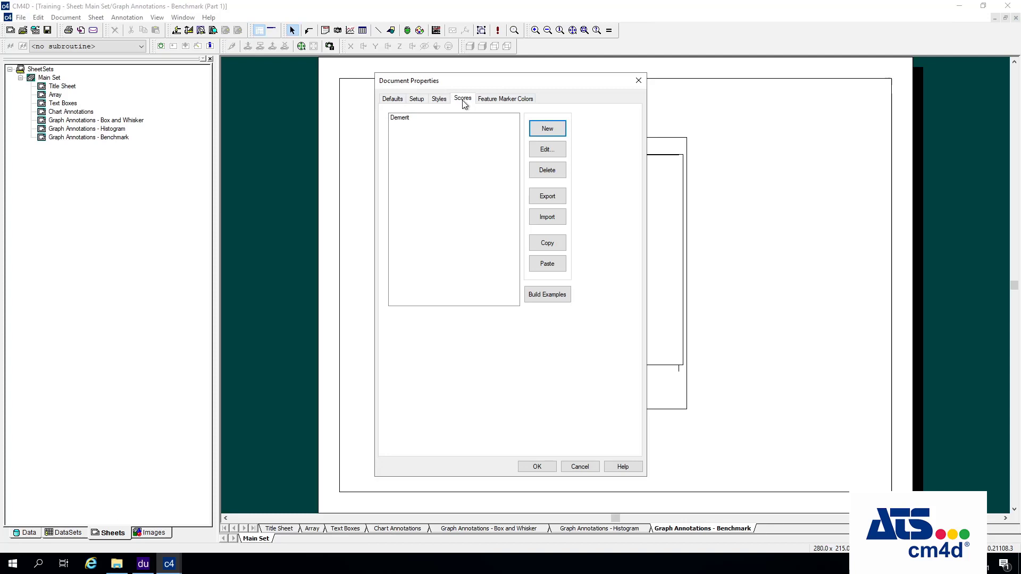
Generate the example score definitions and scroll through the resulting Cpk styles
{"action": "left_click", "coordinate": [564, 299]}
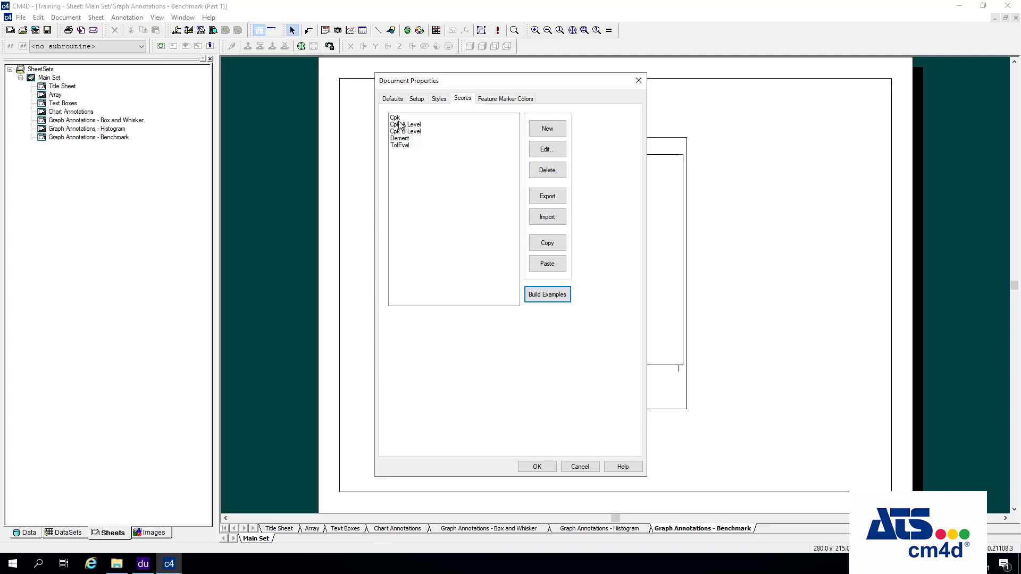
{"action": "left_click", "coordinate": [439, 100]}
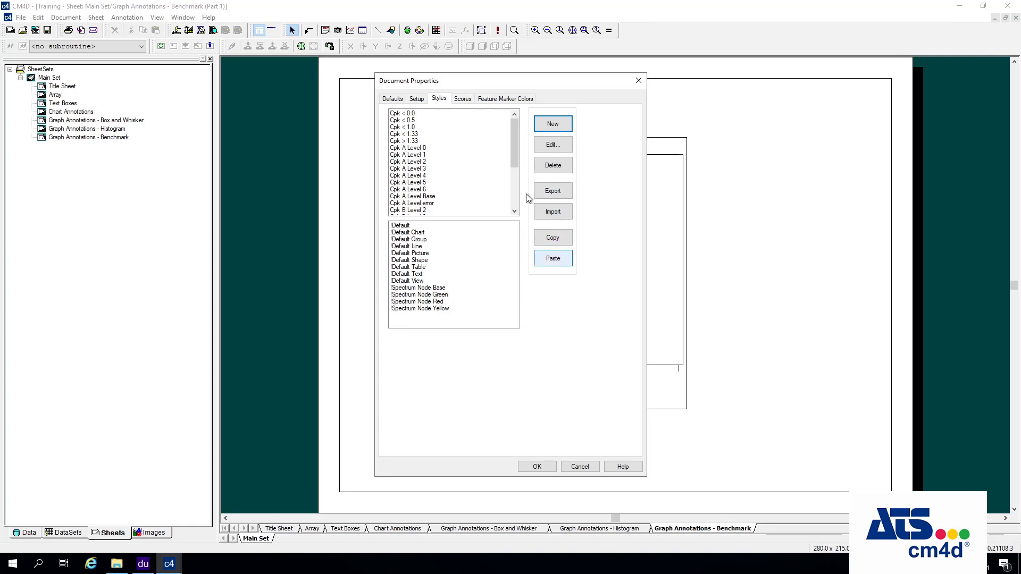
{"action": "mouse_move", "coordinate": [512, 133]}
{"action": "left_mouse_down"}
{"action": "mouse_move", "coordinate": [527, 196]}
{"action": "mouse_move", "coordinate": [520, 116]}
{"action": "left_mouse_up"}
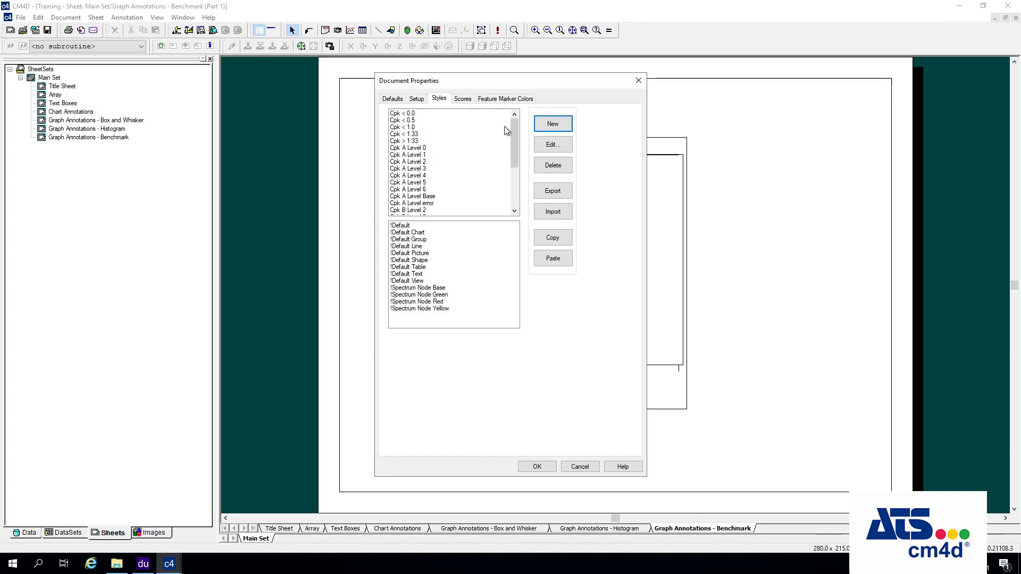
{"action": "left_click_drag", "start_coordinate": [512, 126], "coordinate": [520, 183]}
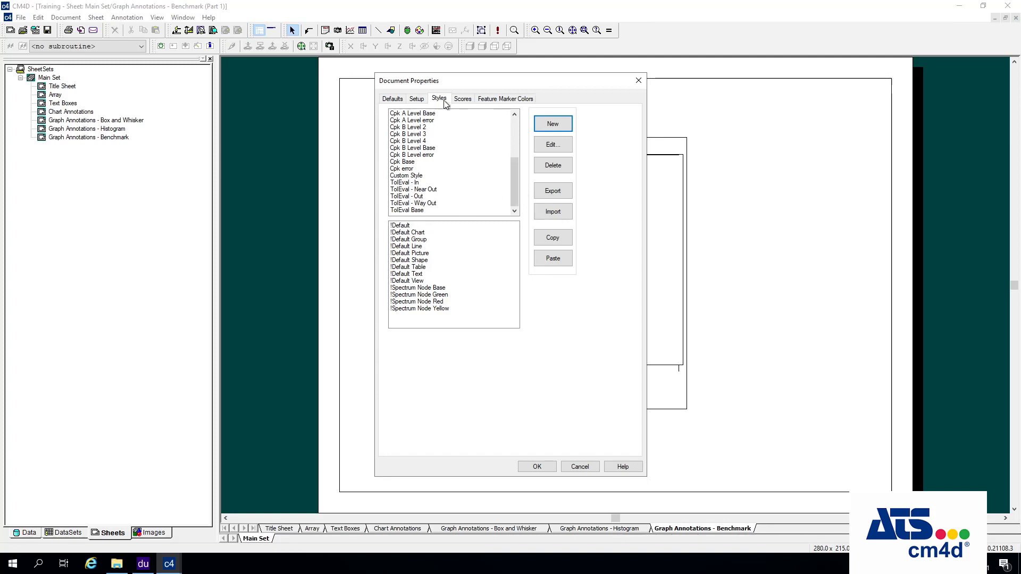
Review the Cpk, Cpk A Level, Cpk B Level and TolEval scores and styles, then accept
{"action": "left_click", "coordinate": [463, 99]}
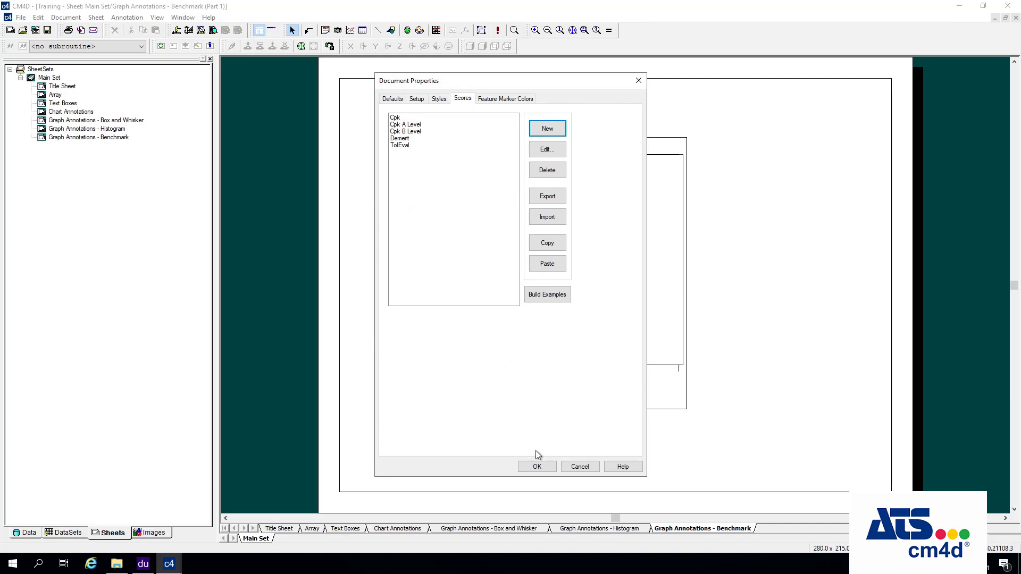
{"action": "left_click", "coordinate": [443, 98]}
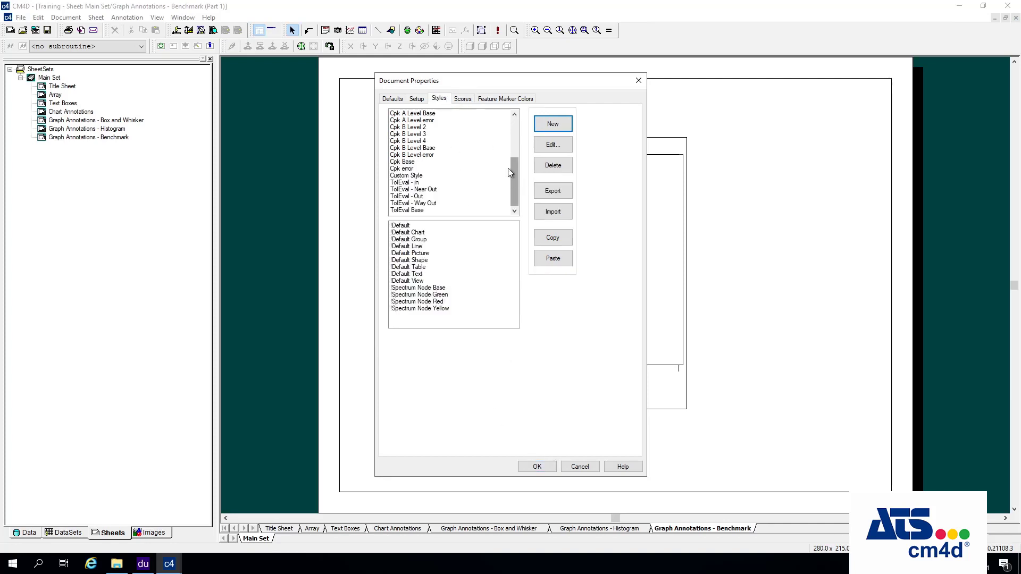
{"action": "left_click_drag", "start_coordinate": [508, 168], "coordinate": [503, 115]}
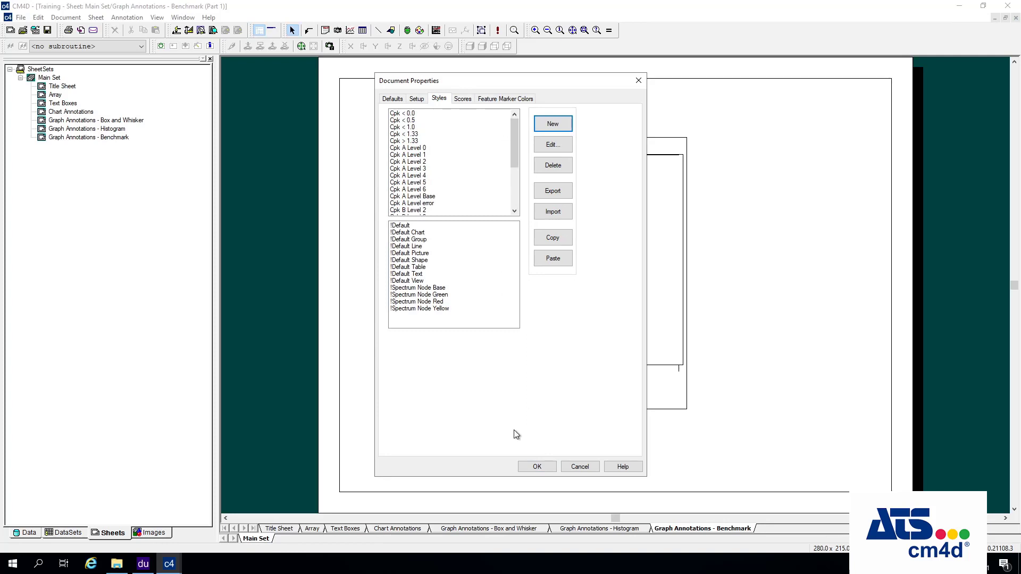
{"action": "left_click", "coordinate": [549, 468]}
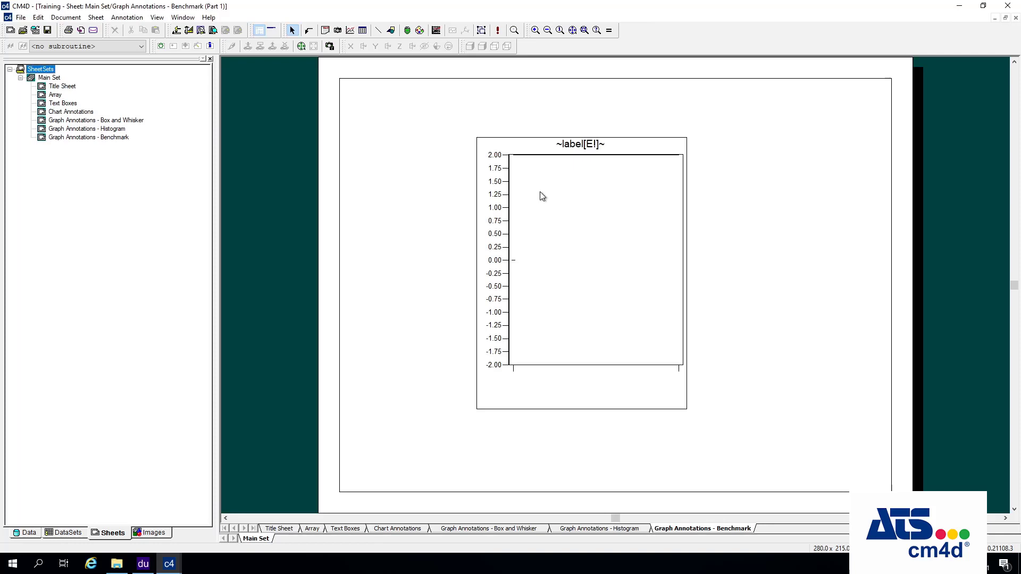
In the chart's Properties, set Graph Type to Benchmark and Select Score to Cpk
{"action": "right_click", "coordinate": [594, 211]}
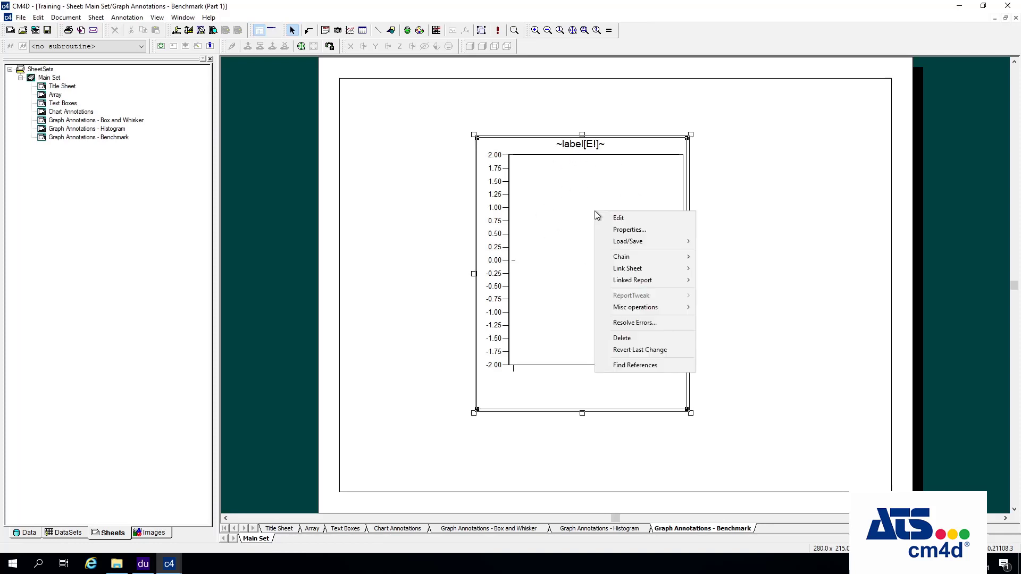
{"action": "left_click", "coordinate": [627, 229]}
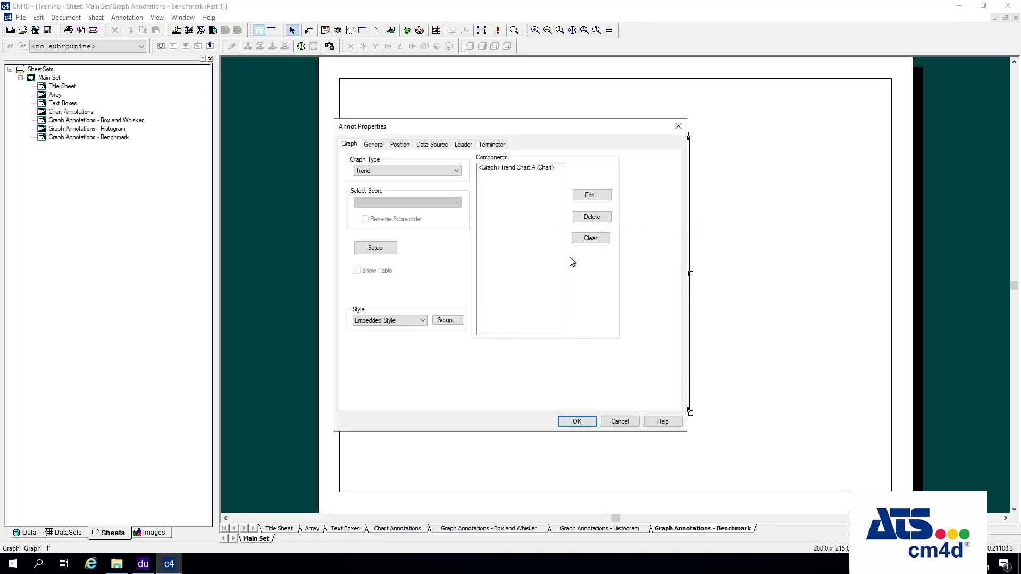
{"action": "left_click", "coordinate": [408, 172]}
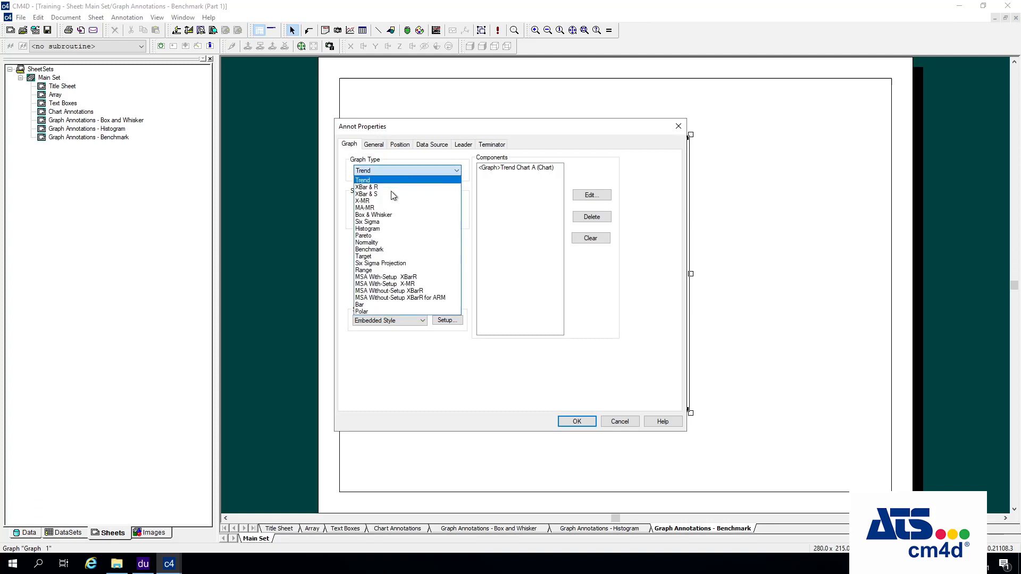
{"action": "left_click", "coordinate": [371, 250]}
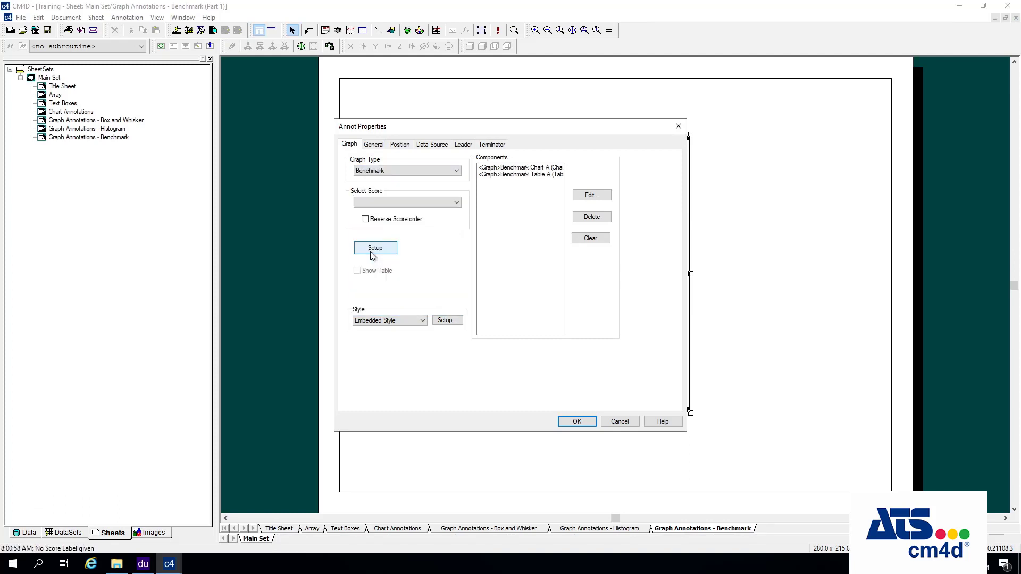
{"action": "left_click", "coordinate": [457, 203]}
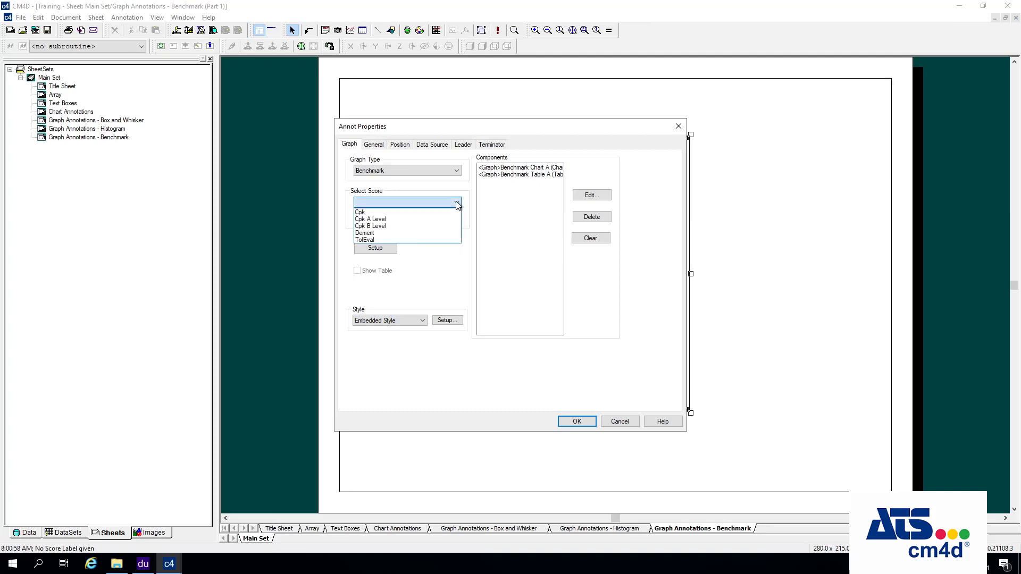
{"action": "left_click", "coordinate": [374, 213]}
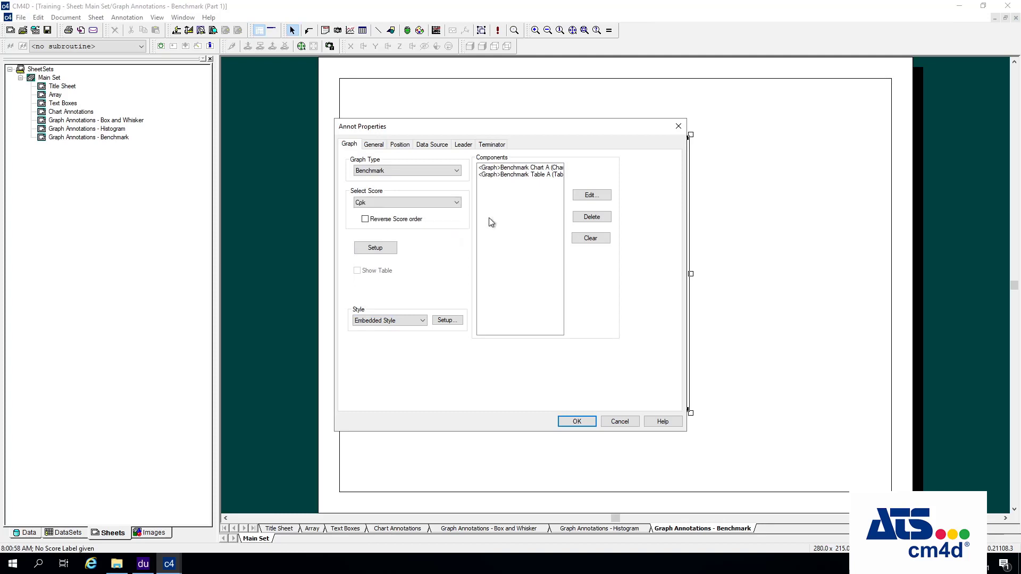
{"action": "left_click", "coordinate": [440, 146]}
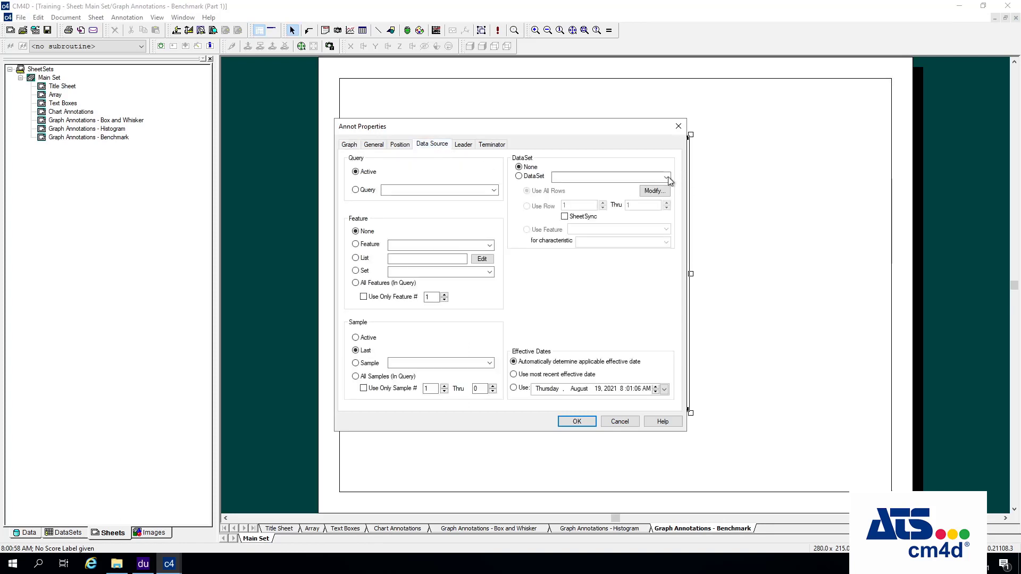
Use the Cpk Values dataset as the benchmark graph's data source and apply
{"action": "left_click", "coordinate": [667, 179]}
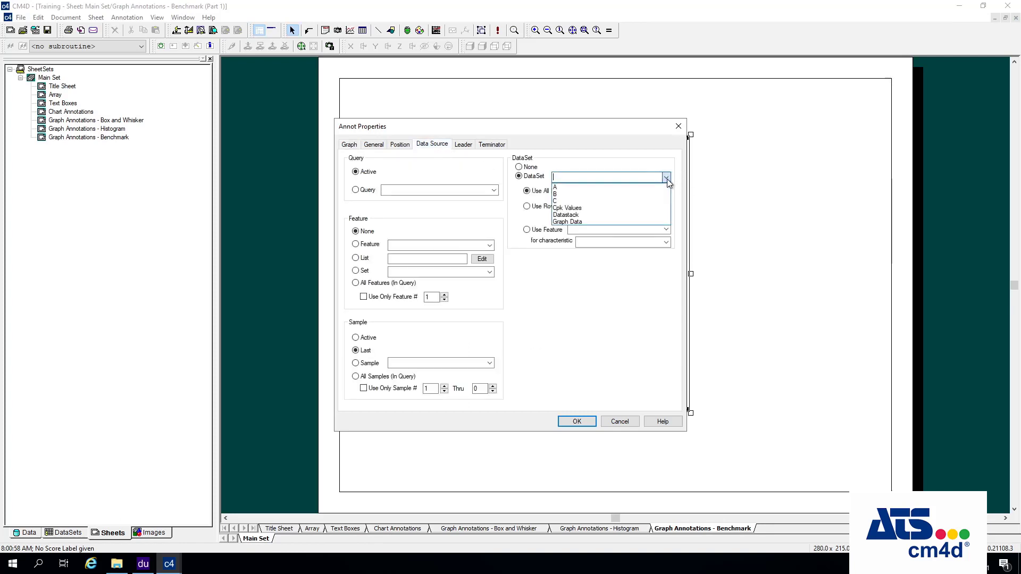
{"action": "left_click", "coordinate": [559, 207]}
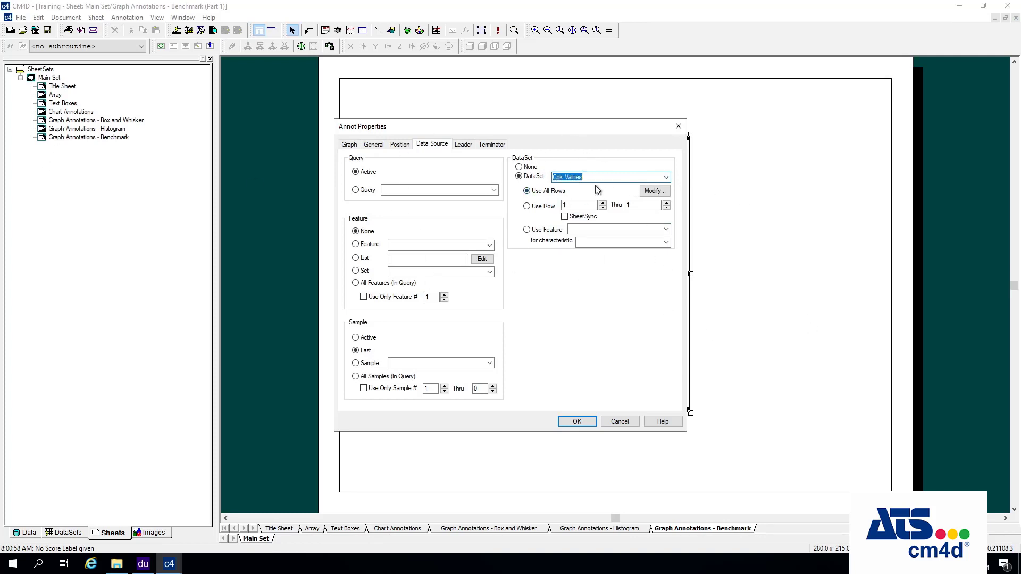
{"action": "left_click", "coordinate": [582, 422]}
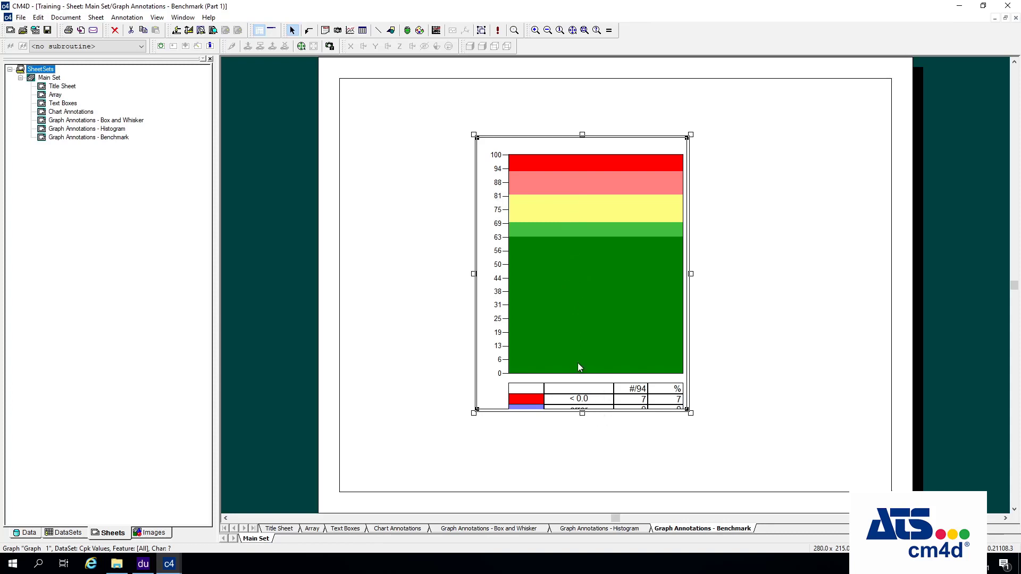
Move the benchmark graph up and left and extend its bottom edge to make it taller
{"action": "left_click", "coordinate": [576, 238]}
{"action": "double_click", "coordinate": [590, 260]}
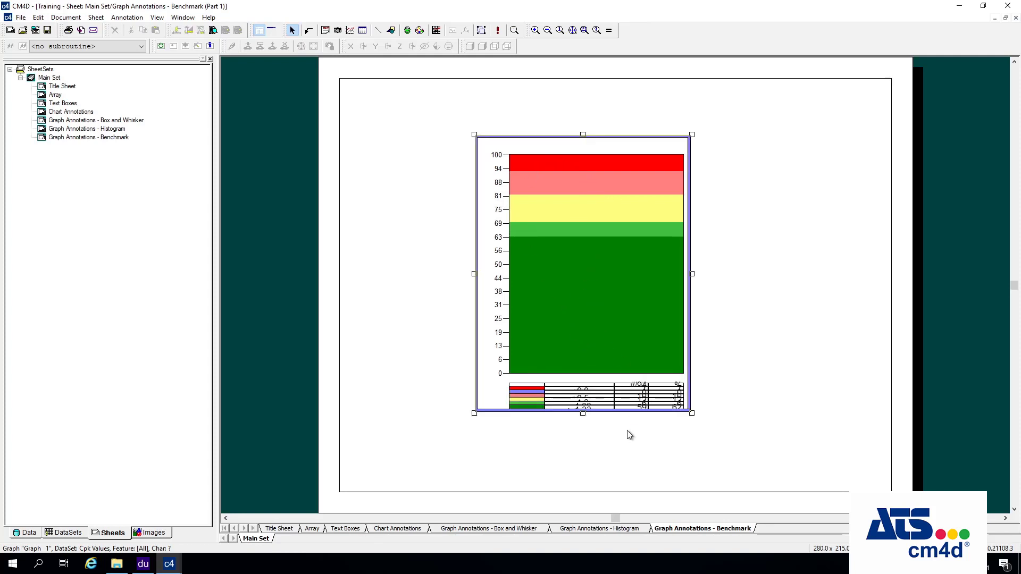
{"action": "left_click", "coordinate": [632, 448]}
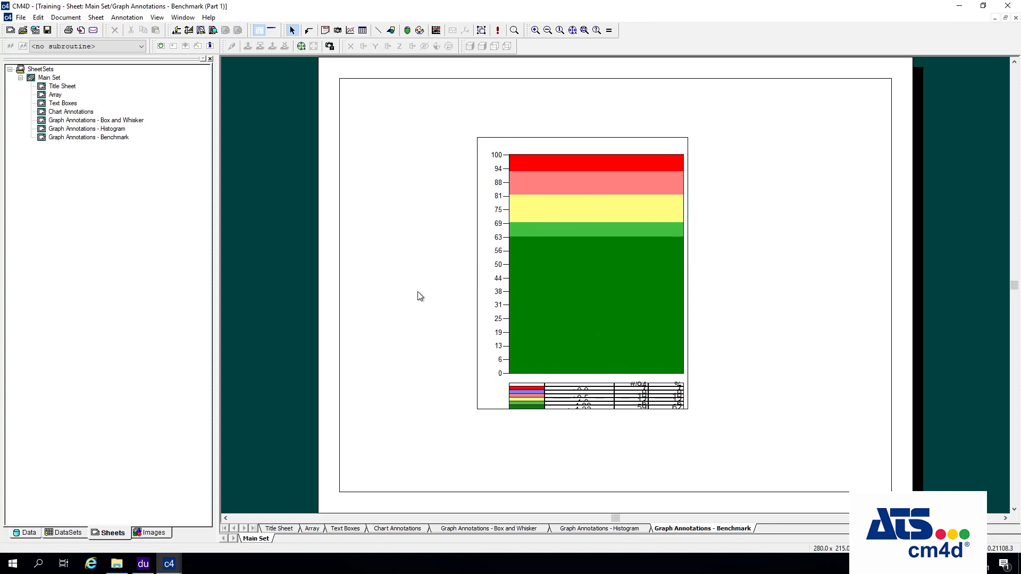
{"action": "right_click", "coordinate": [541, 269]}
{"action": "left_click", "coordinate": [576, 276]}
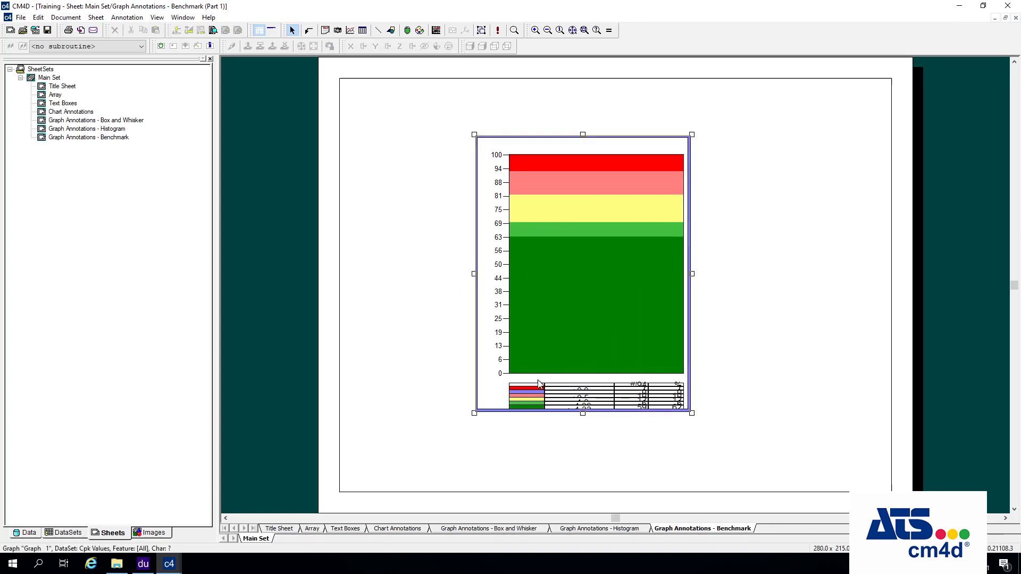
{"action": "left_click", "coordinate": [664, 465]}
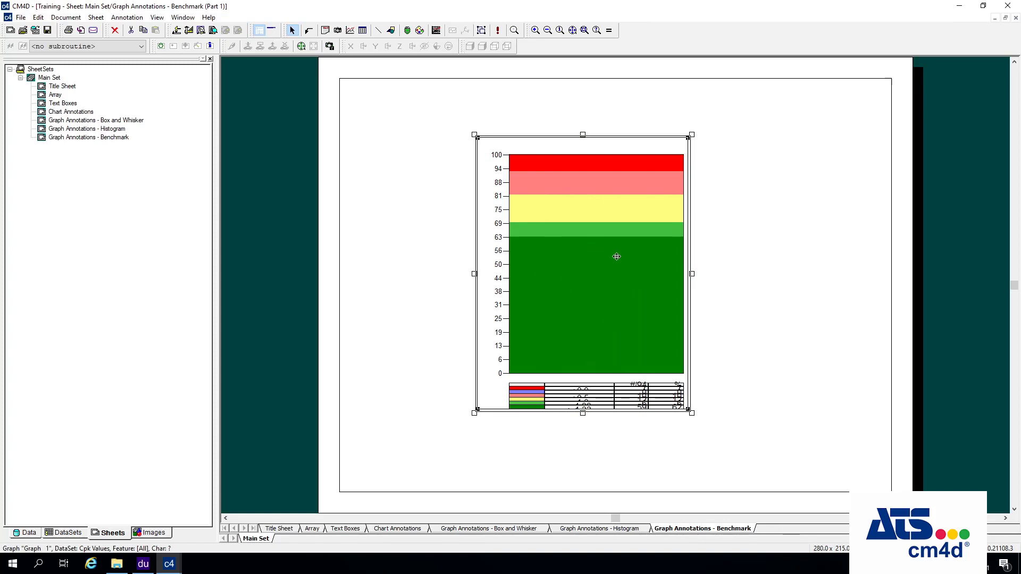
{"action": "left_click_drag", "start_coordinate": [614, 255], "coordinate": [532, 215]}
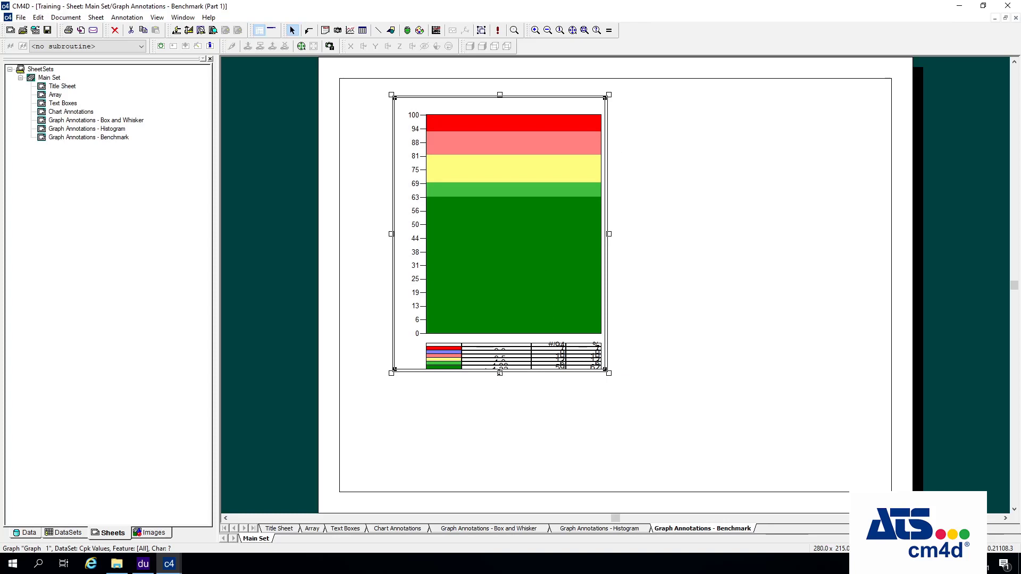
{"action": "left_click_drag", "start_coordinate": [500, 373], "coordinate": [499, 403]}
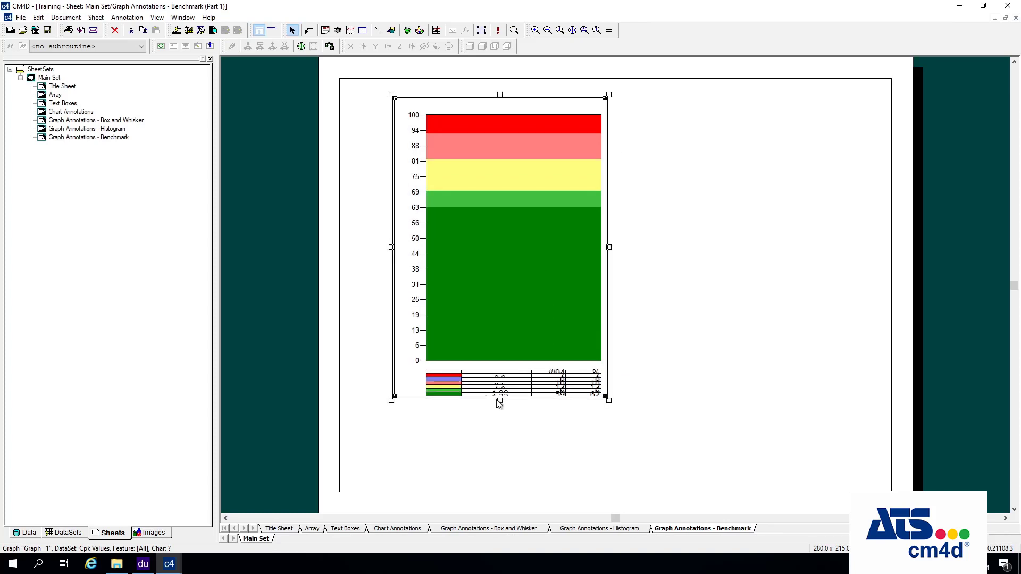
Shorten the plot area and enlarge the count table up to the plot's 0 line
{"action": "left_click", "coordinate": [513, 206]}
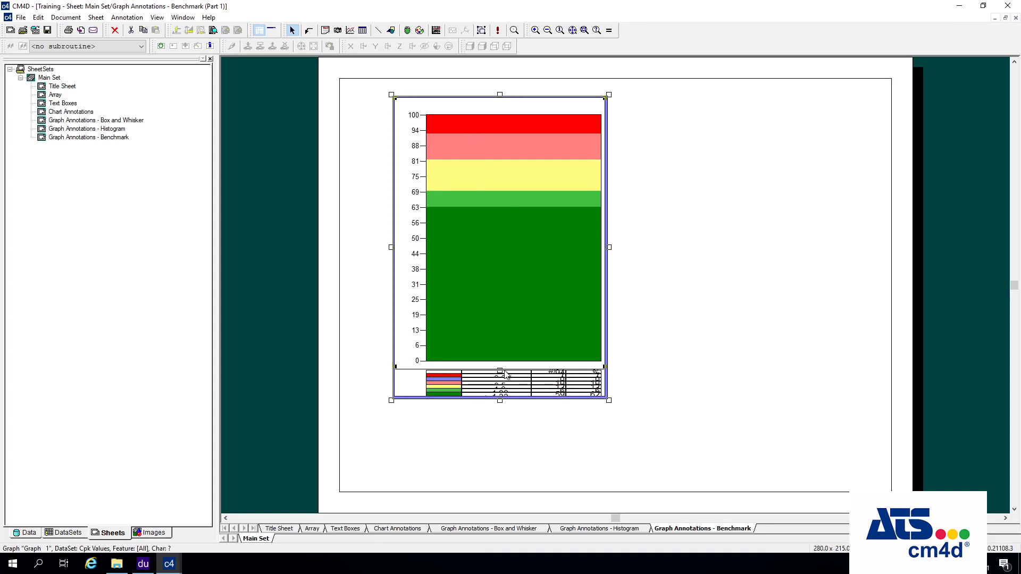
{"action": "left_click_drag", "start_coordinate": [500, 370], "coordinate": [496, 349]}
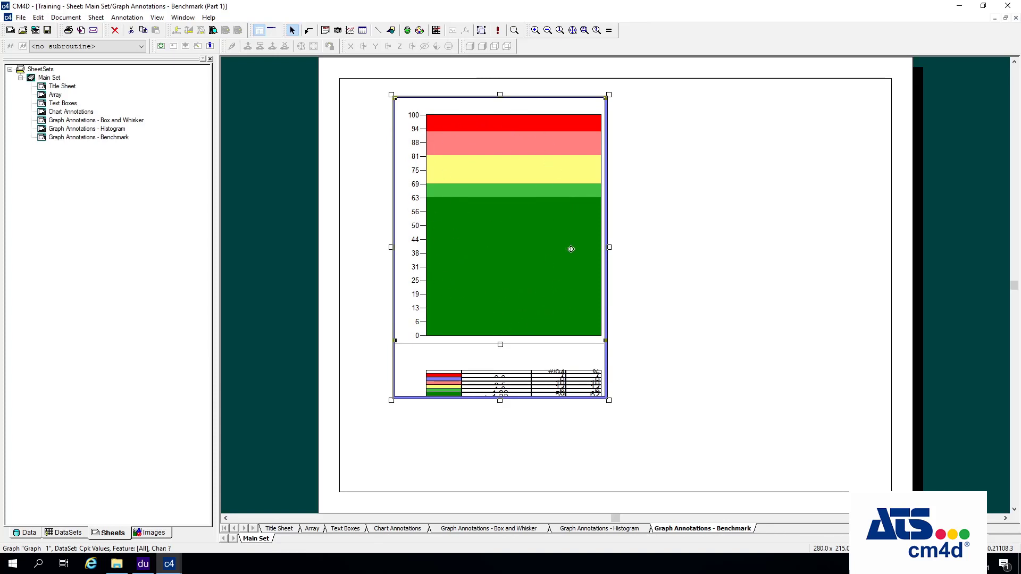
{"action": "left_click", "coordinate": [531, 378]}
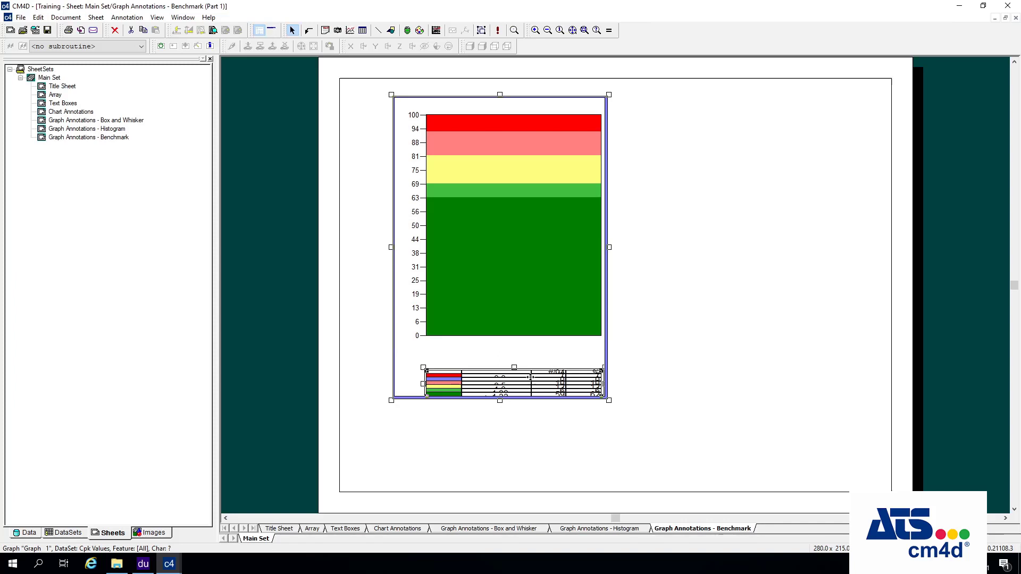
{"action": "left_click_drag", "start_coordinate": [514, 366], "coordinate": [513, 337]}
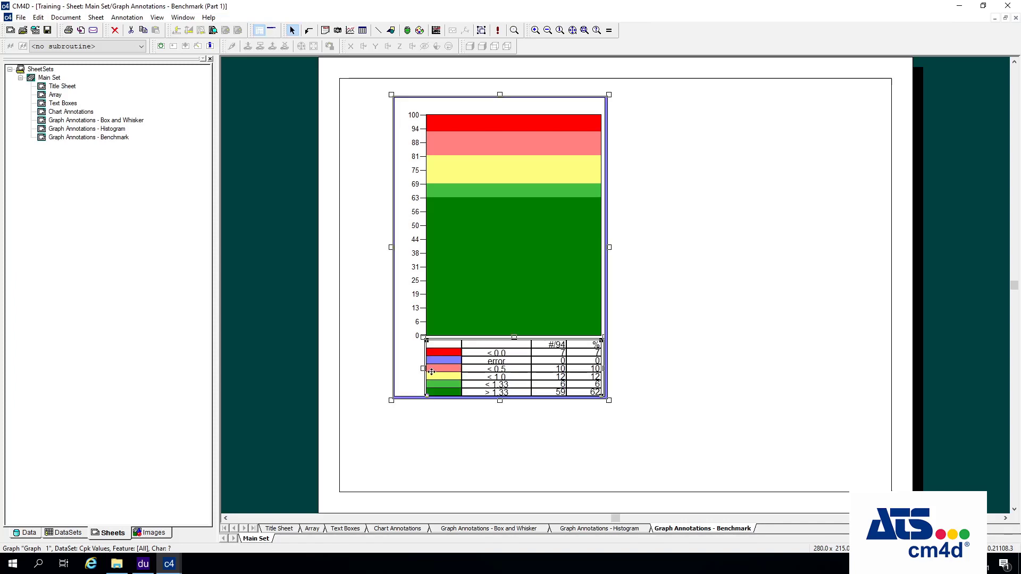
{"action": "left_click", "coordinate": [515, 453]}
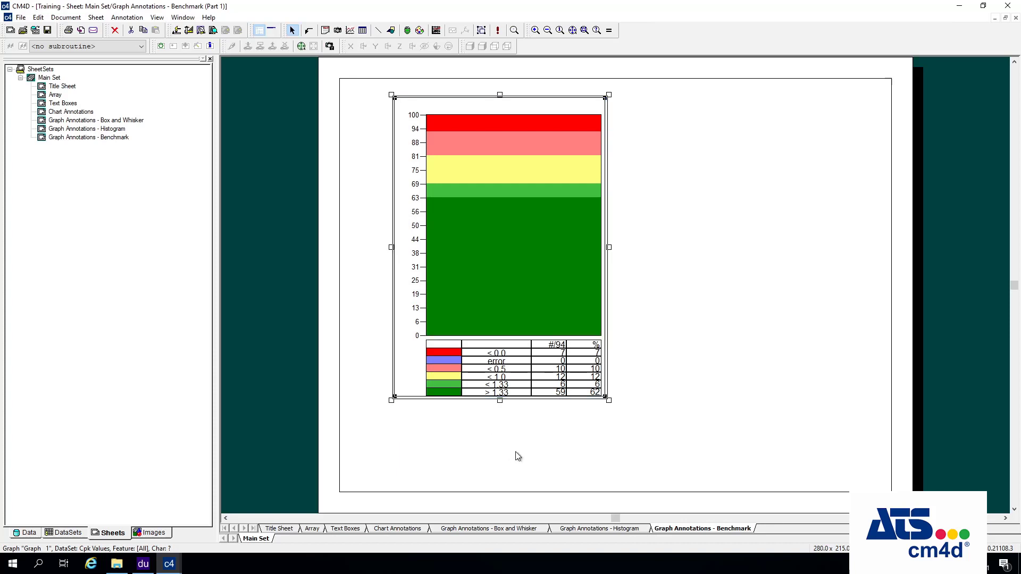
{"action": "left_click", "coordinate": [551, 454]}
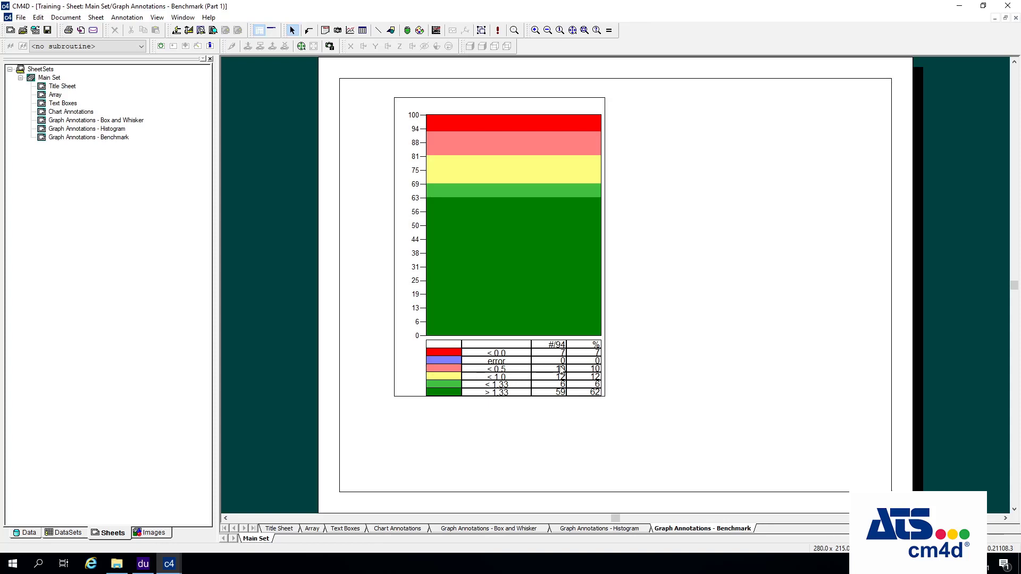
{"action": "left_click", "coordinate": [510, 368]}
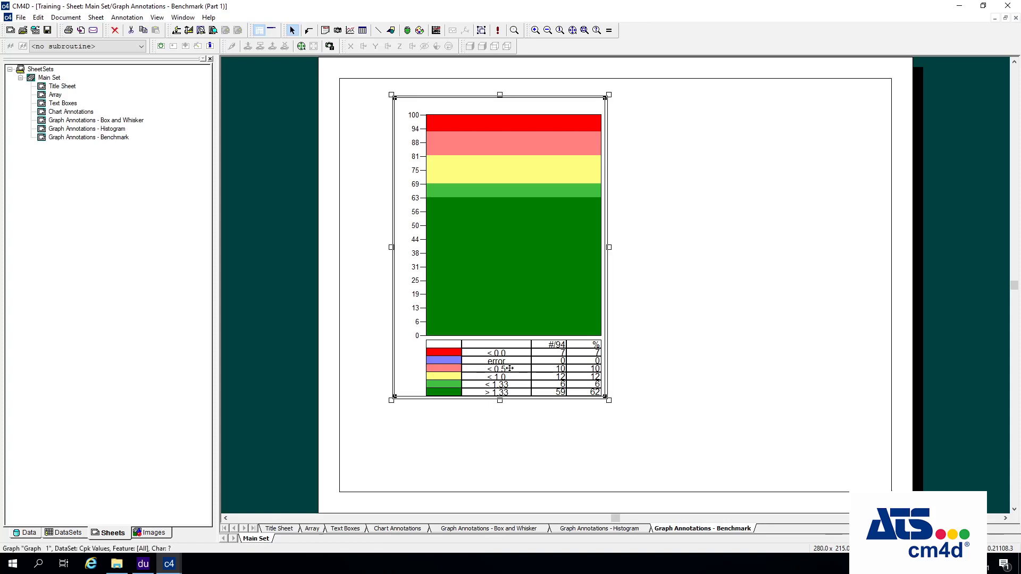
{"action": "left_click", "coordinate": [551, 369]}
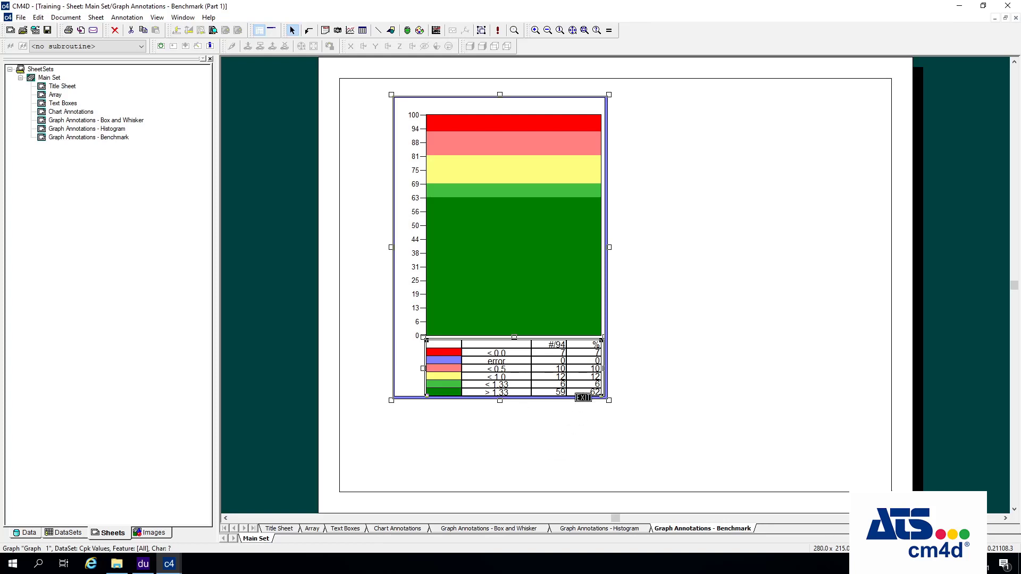
Uncheck Point Size Base in the count table's Cell Style font settings and pick a custom point size
{"action": "right_click", "coordinate": [497, 362]}
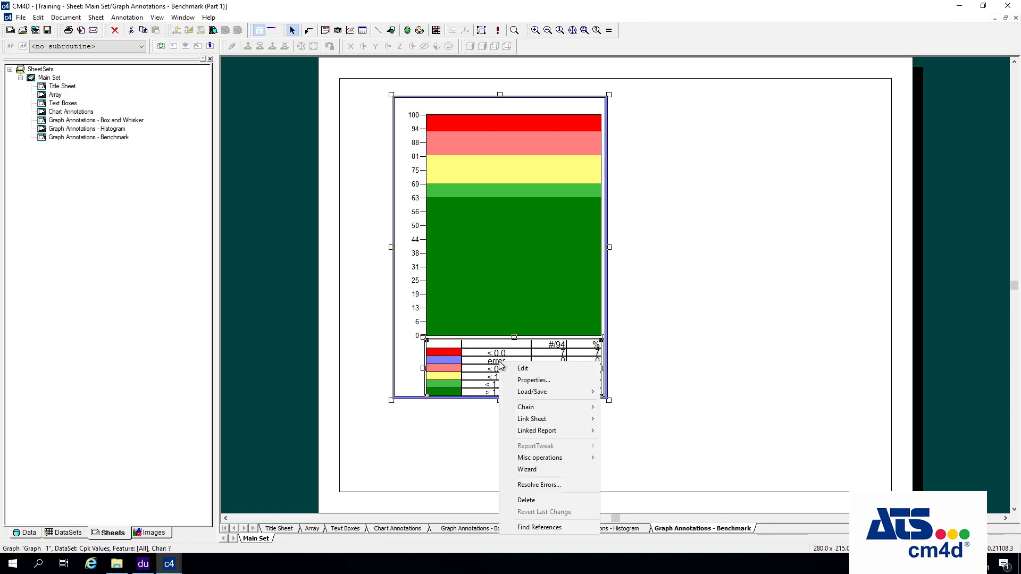
{"action": "left_click", "coordinate": [520, 381]}
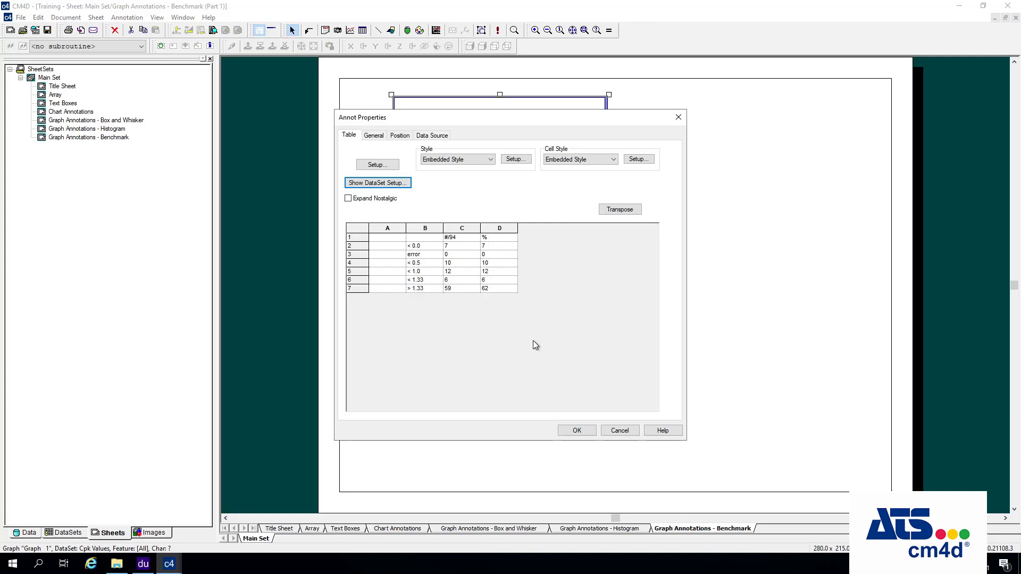
{"action": "left_click", "coordinate": [638, 159]}
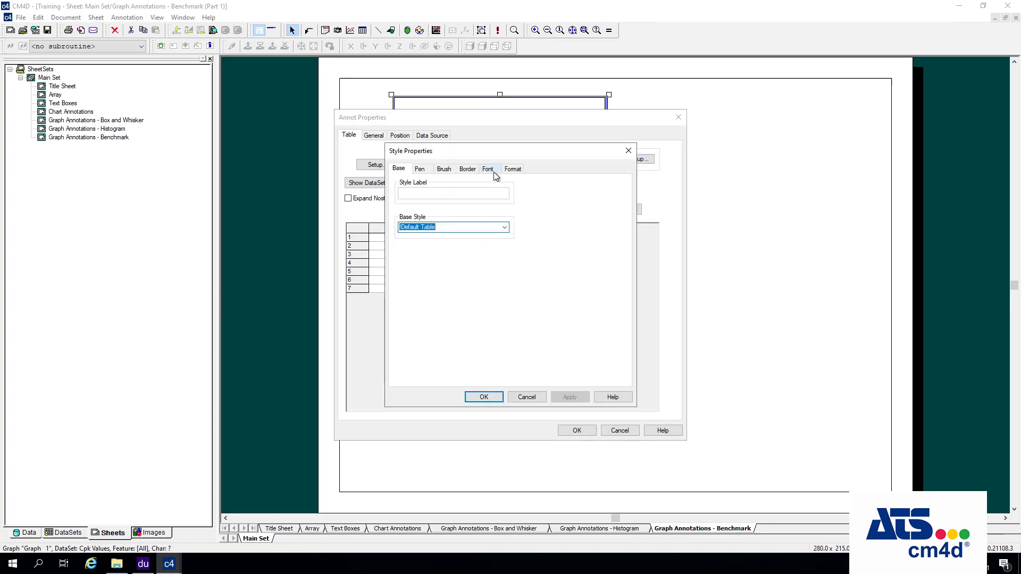
{"action": "left_click", "coordinate": [493, 170]}
{"action": "left_click", "coordinate": [422, 246]}
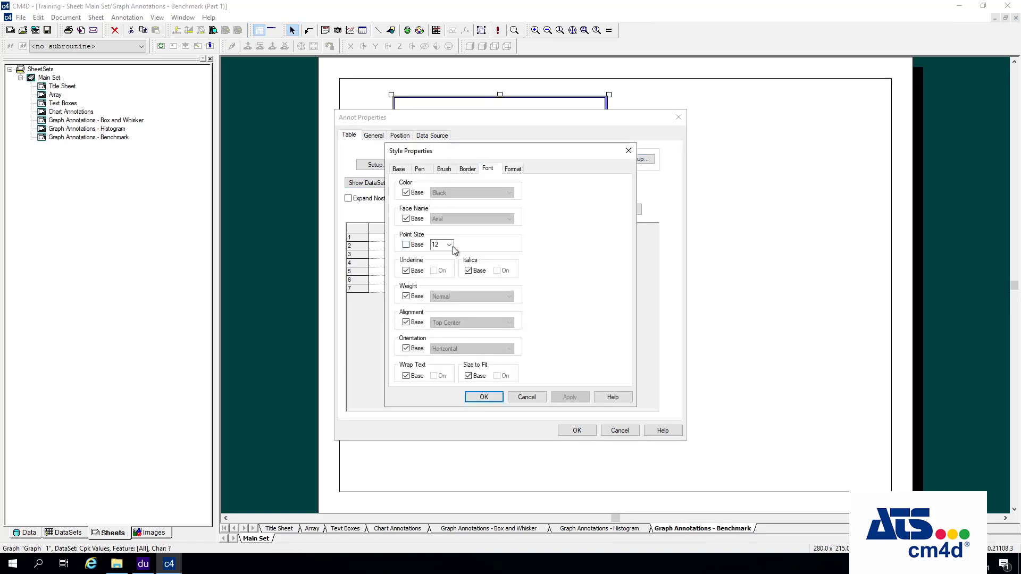
{"action": "left_click", "coordinate": [449, 245]}
{"action": "left_click", "coordinate": [435, 316]}
{"action": "left_click", "coordinate": [483, 397]}
{"action": "left_click", "coordinate": [572, 432]}
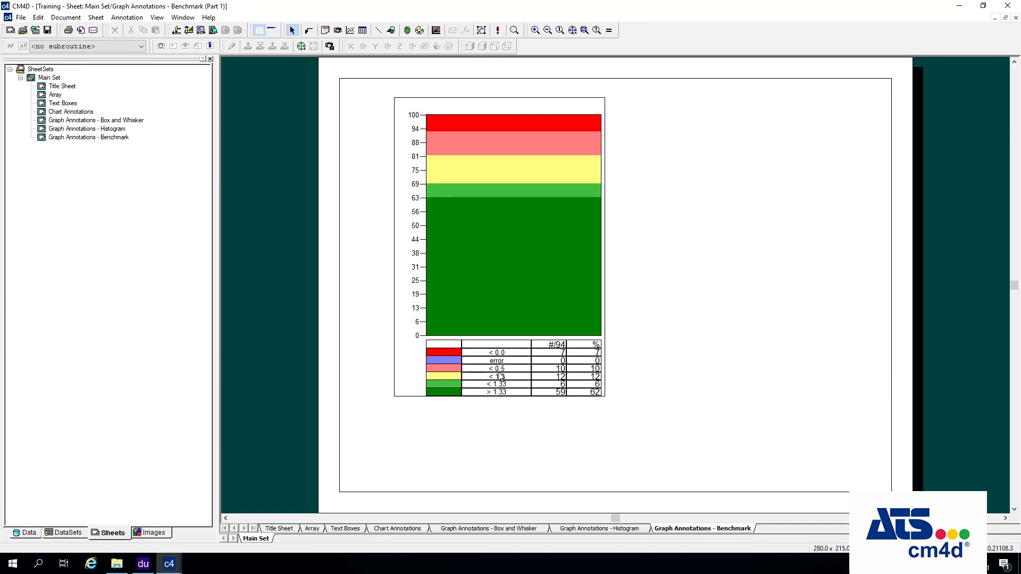
{"action": "left_click", "coordinate": [573, 358]}
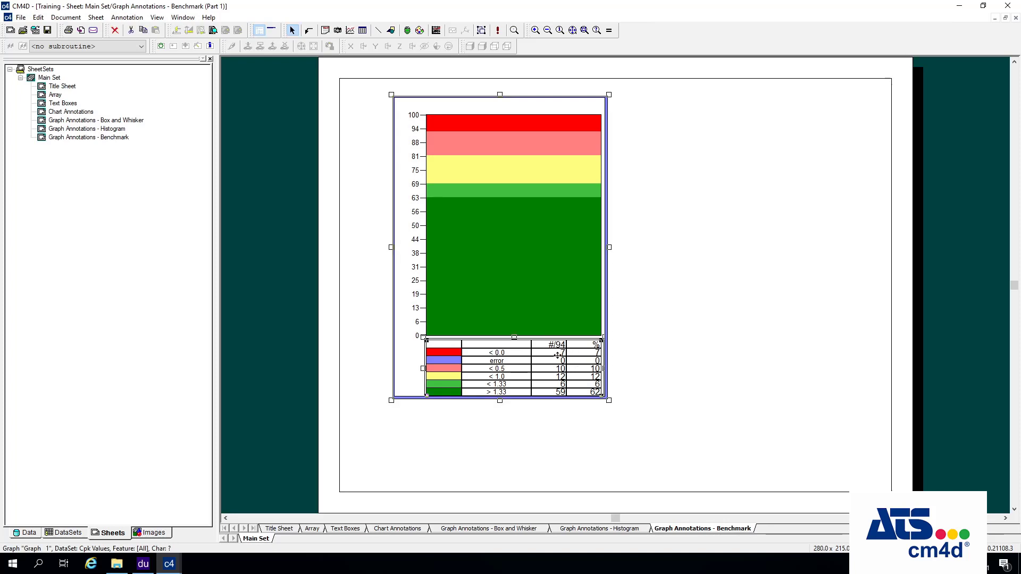
{"action": "left_click", "coordinate": [558, 355]}
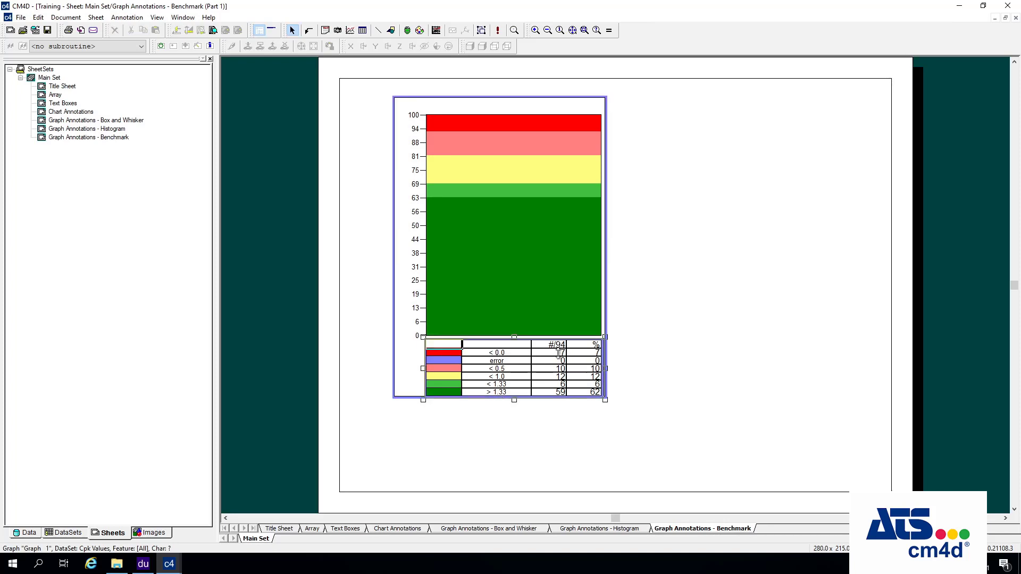
{"action": "left_click", "coordinate": [706, 373]}
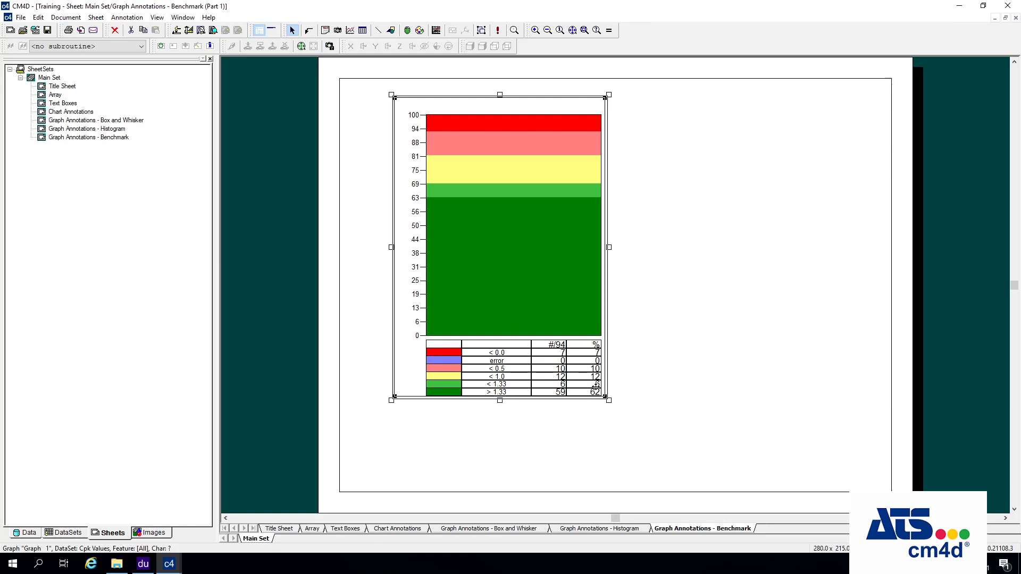
{"action": "left_click", "coordinate": [602, 407]}
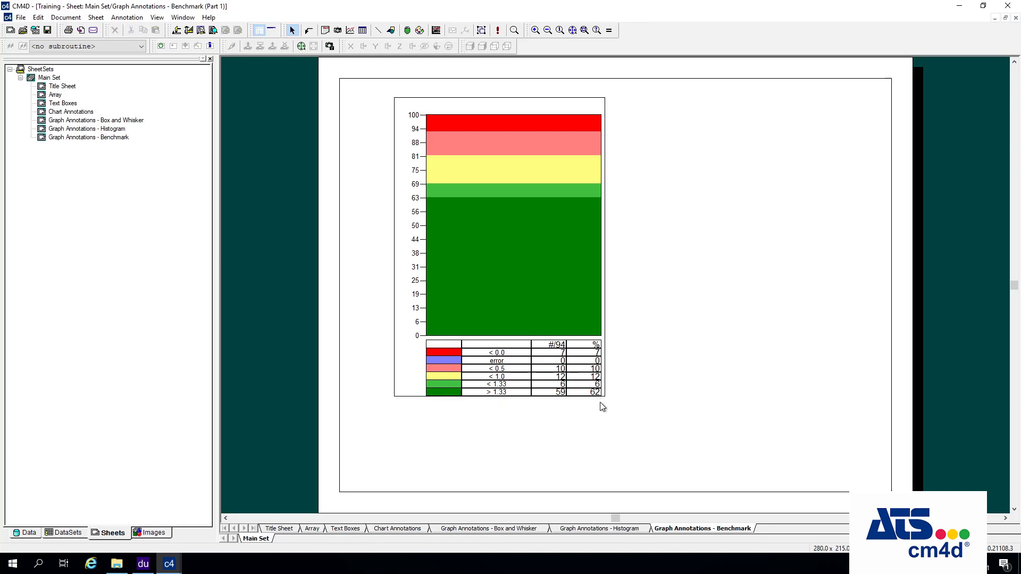
{"action": "left_click", "coordinate": [565, 366]}
{"action": "right_click", "coordinate": [565, 367]}
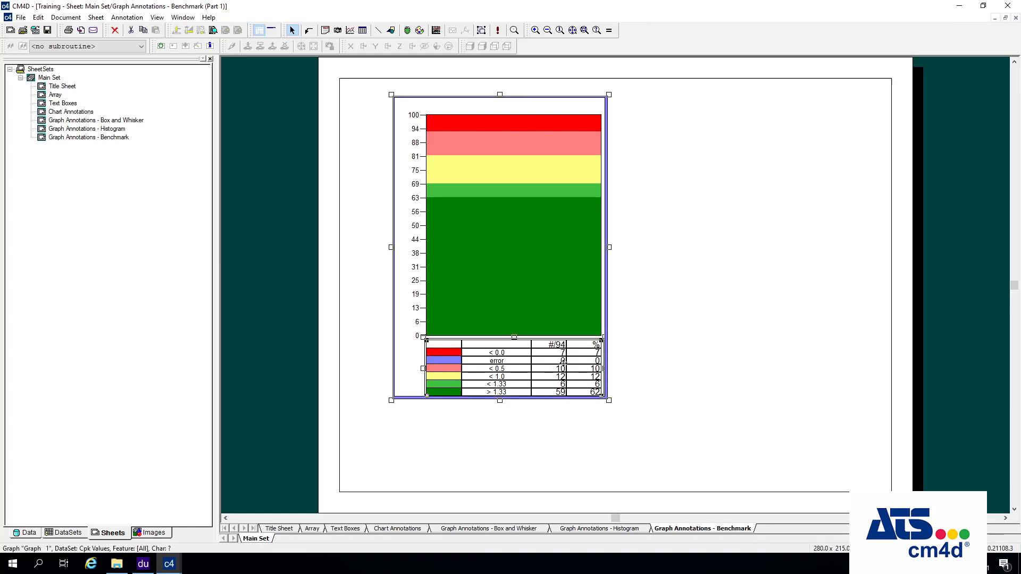
{"action": "left_click", "coordinate": [596, 382]}
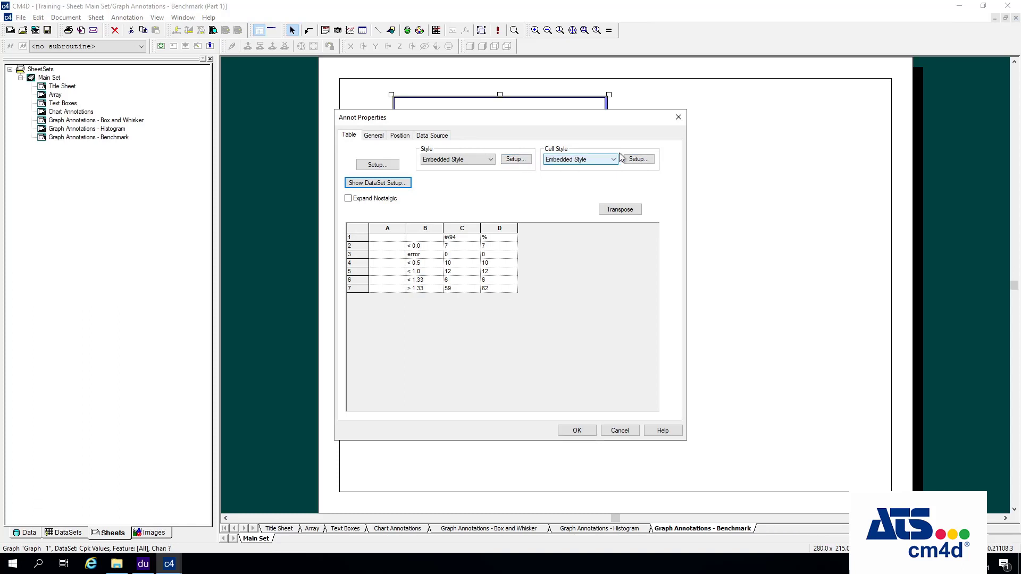
{"action": "left_click", "coordinate": [638, 159]}
{"action": "left_click", "coordinate": [494, 169]}
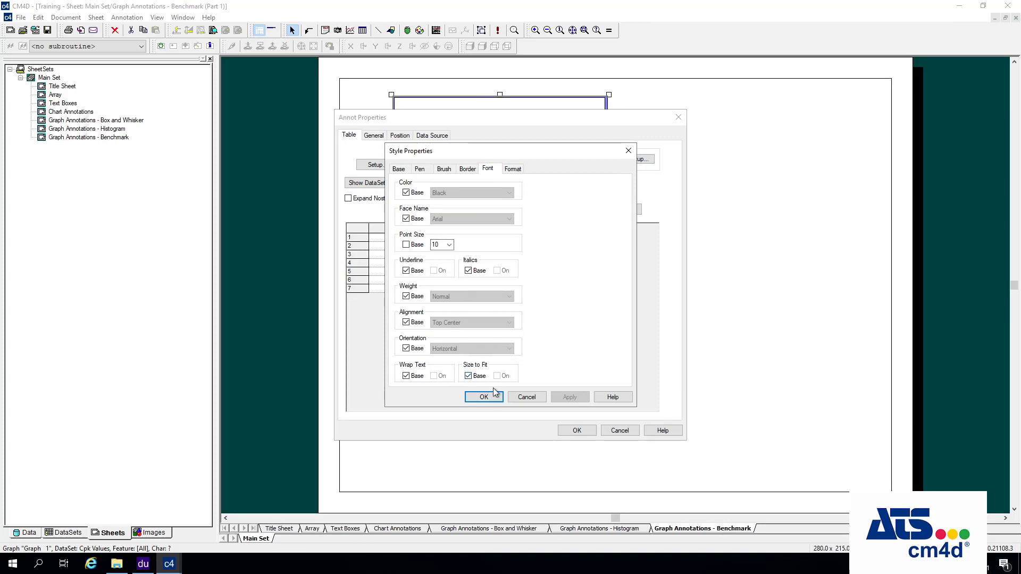
{"action": "left_click", "coordinate": [493, 397]}
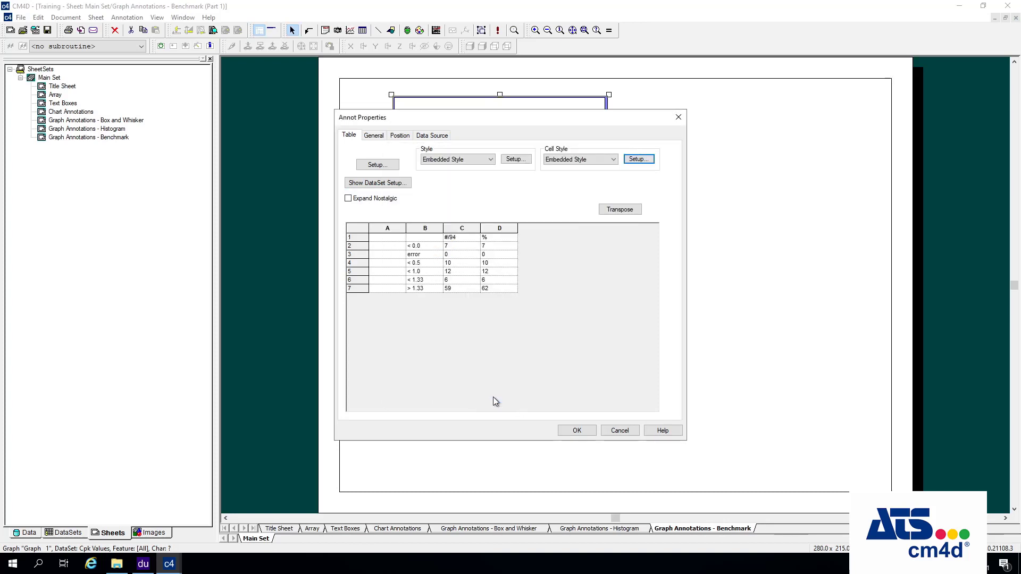
{"action": "left_click", "coordinate": [637, 159]}
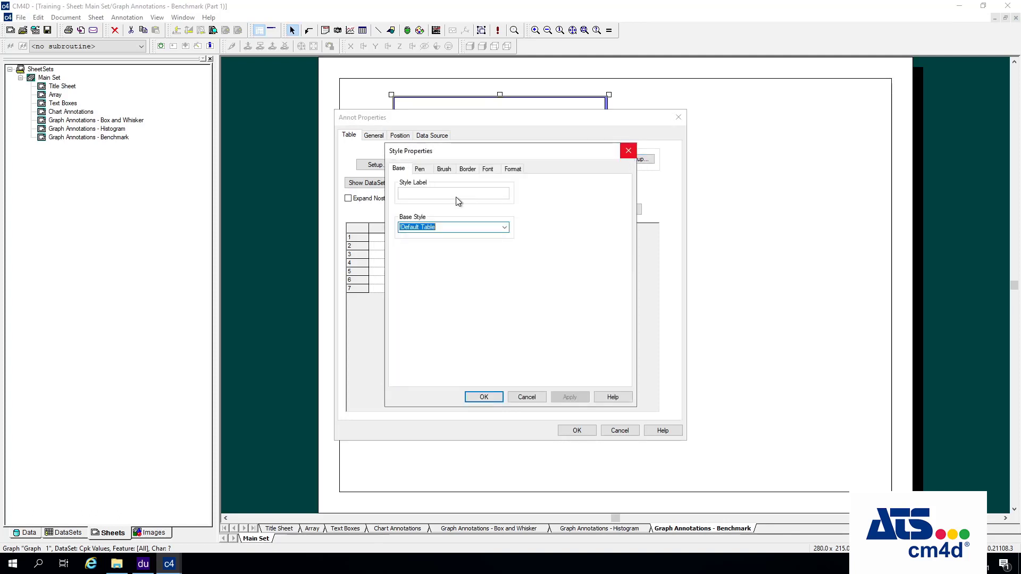
{"action": "left_click", "coordinate": [515, 169]}
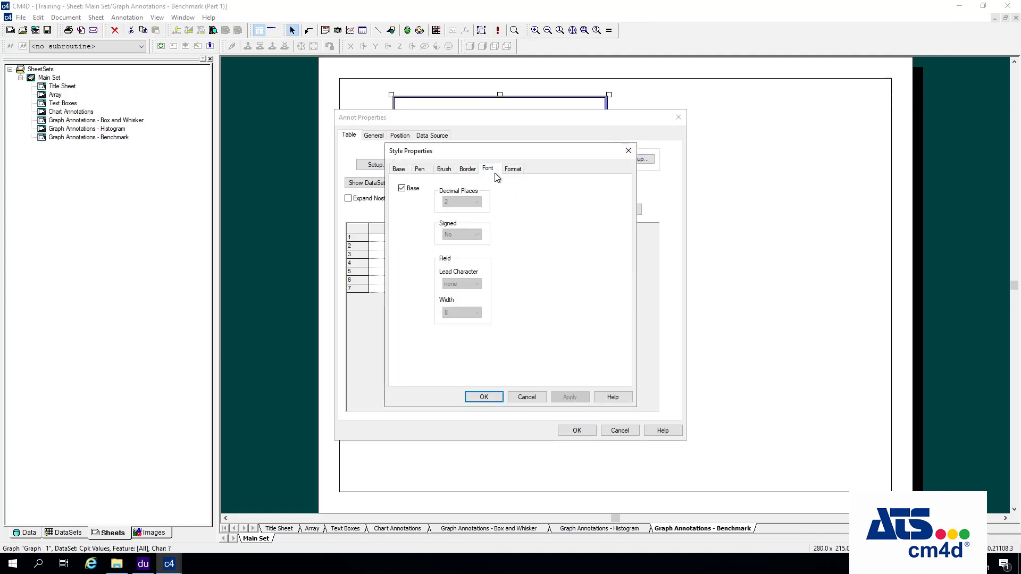
{"action": "left_click", "coordinate": [492, 170]}
{"action": "left_click", "coordinate": [485, 398]}
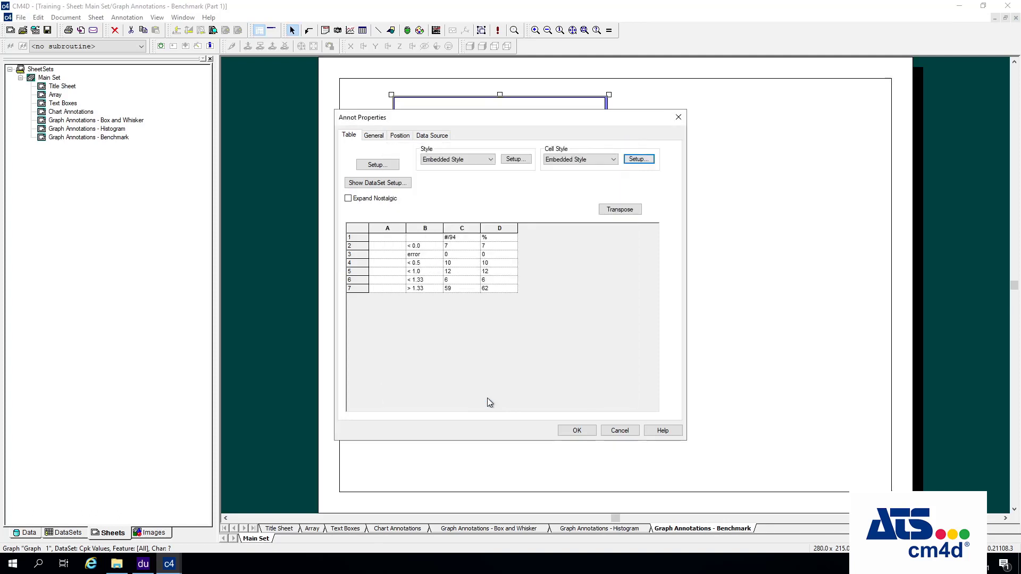
{"action": "left_click", "coordinate": [567, 430]}
{"action": "left_click", "coordinate": [584, 436]}
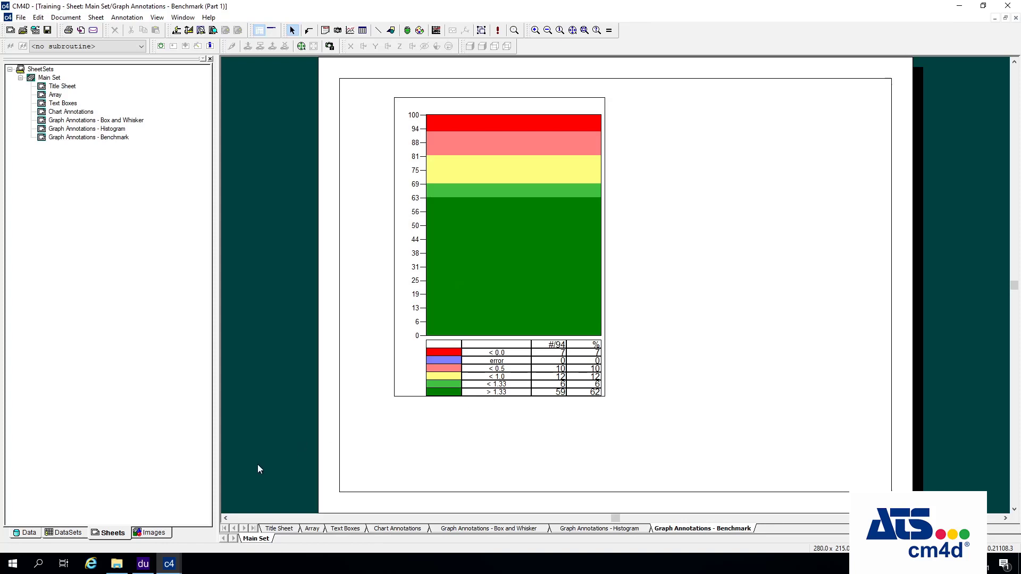
Show the DataSets tab listing data sets and data stacks in the left panel
{"action": "left_click", "coordinate": [65, 533]}
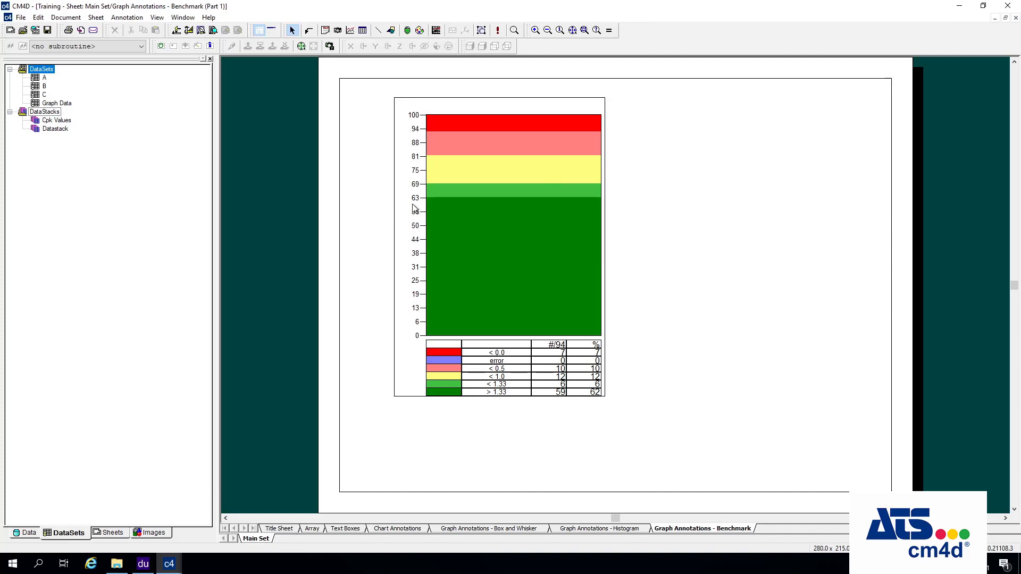
In Graph Properties, edit Benchmark Chart A and reach the Plotspace vertical axis settings
{"action": "left_click", "coordinate": [464, 174]}
{"action": "right_click", "coordinate": [465, 175]}
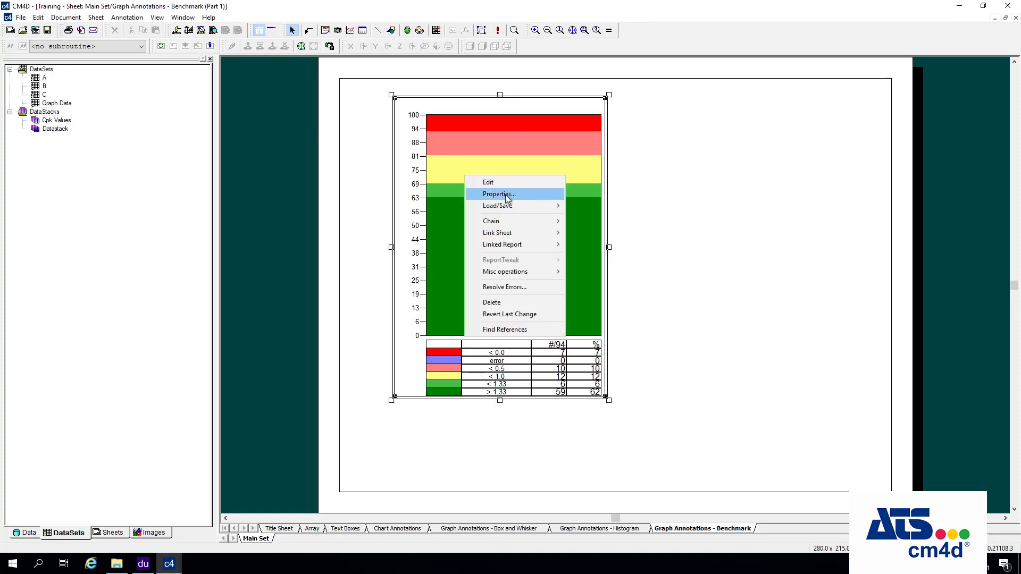
{"action": "left_click", "coordinate": [505, 195]}
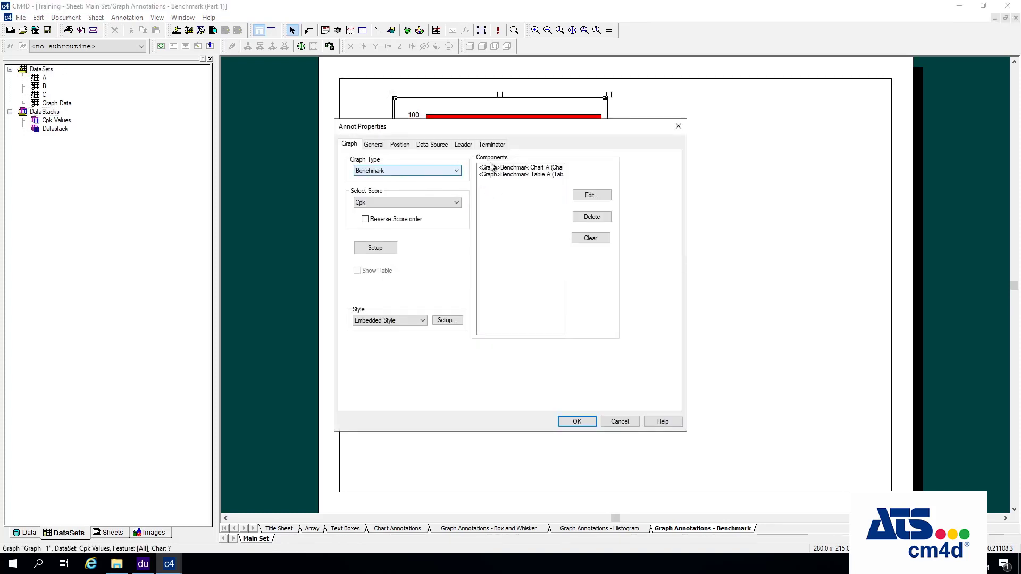
{"action": "left_click", "coordinate": [529, 175]}
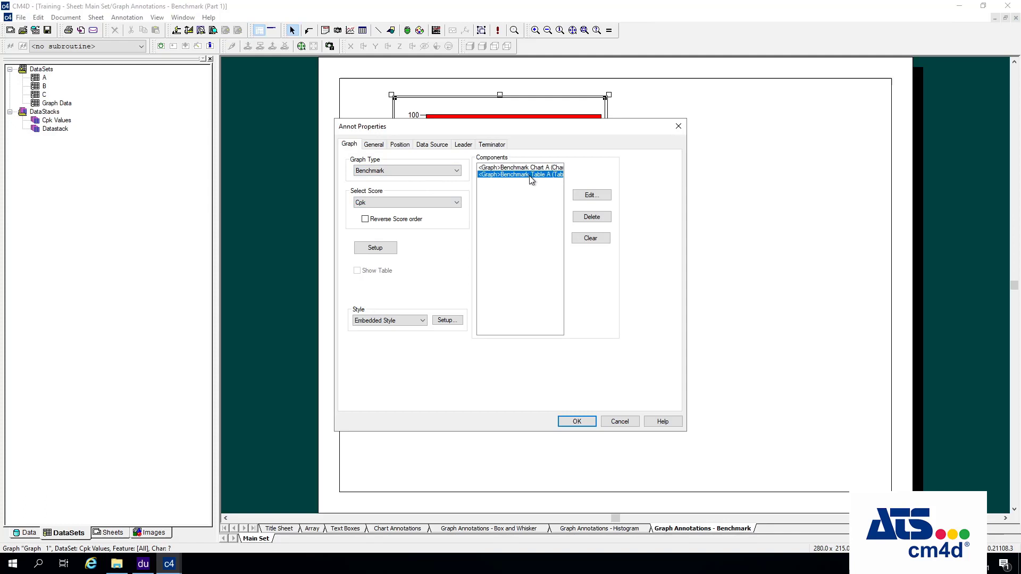
{"action": "left_click", "coordinate": [539, 168]}
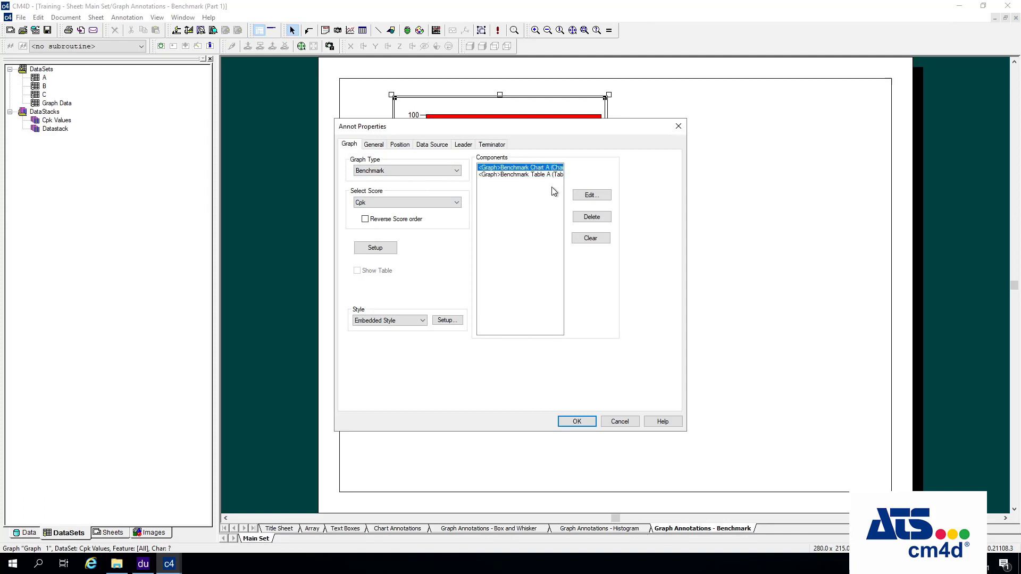
{"action": "left_click", "coordinate": [592, 195]}
{"action": "left_click", "coordinate": [406, 168]}
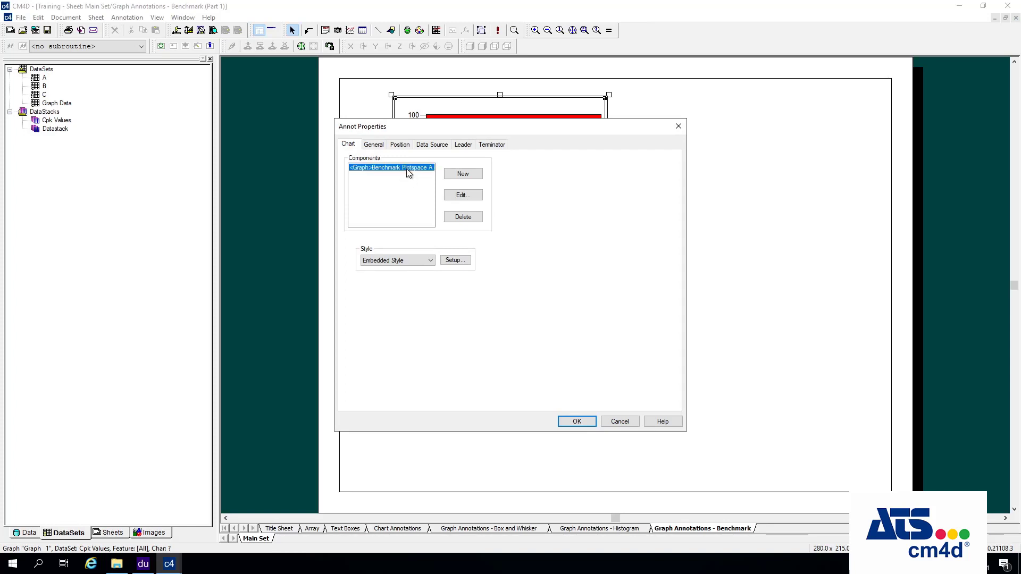
{"action": "left_click", "coordinate": [463, 195]}
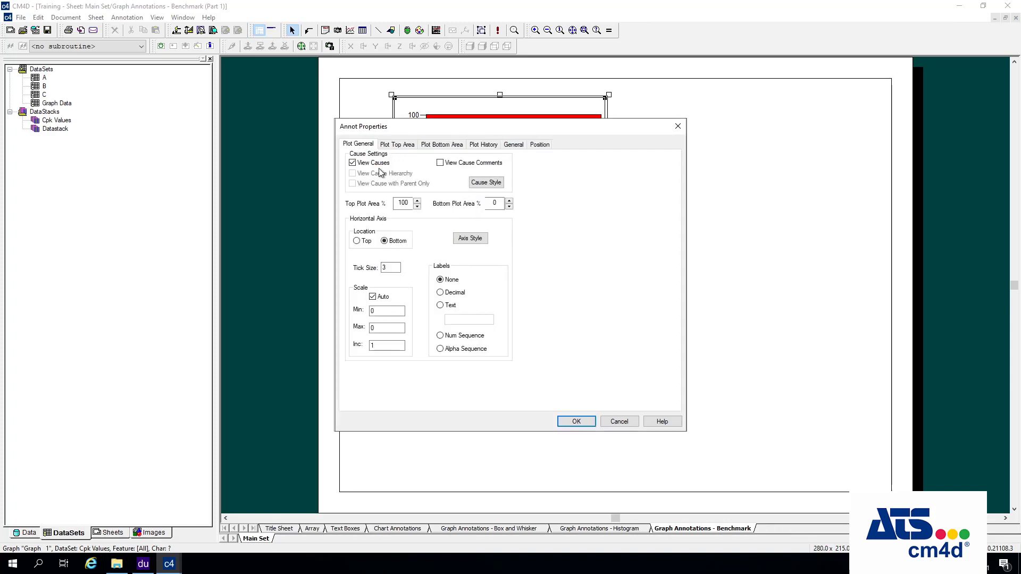
{"action": "left_click", "coordinate": [408, 145]}
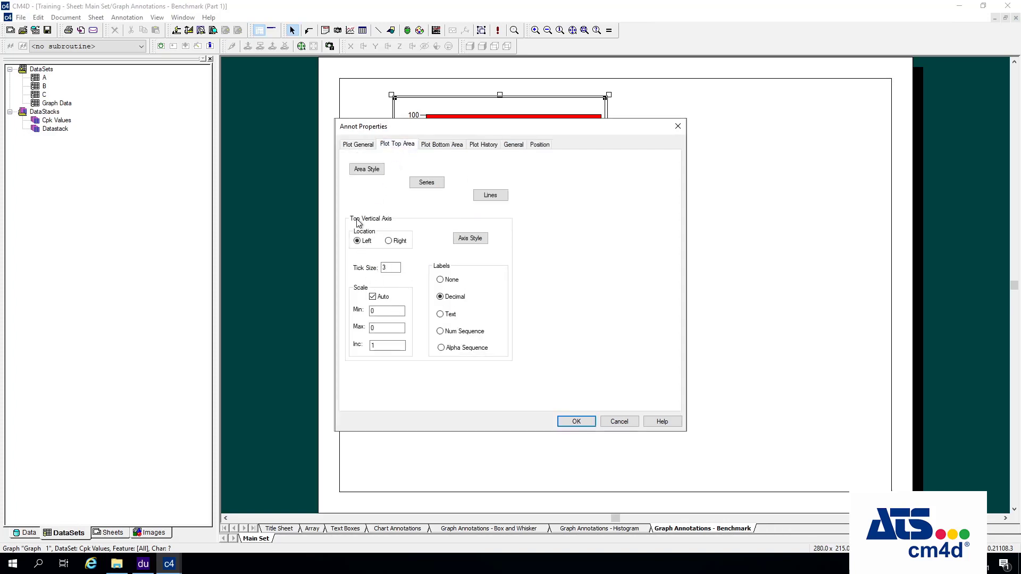
Turn off Auto scaling and fix the vertical axis at Min 0, Max 100, Inc 10
{"action": "left_click", "coordinate": [372, 296]}
{"action": "left_click", "coordinate": [386, 311]}
{"action": "left_click", "coordinate": [386, 327]}
{"action": "type", "text": "100"}
{"action": "left_click", "coordinate": [388, 347]}
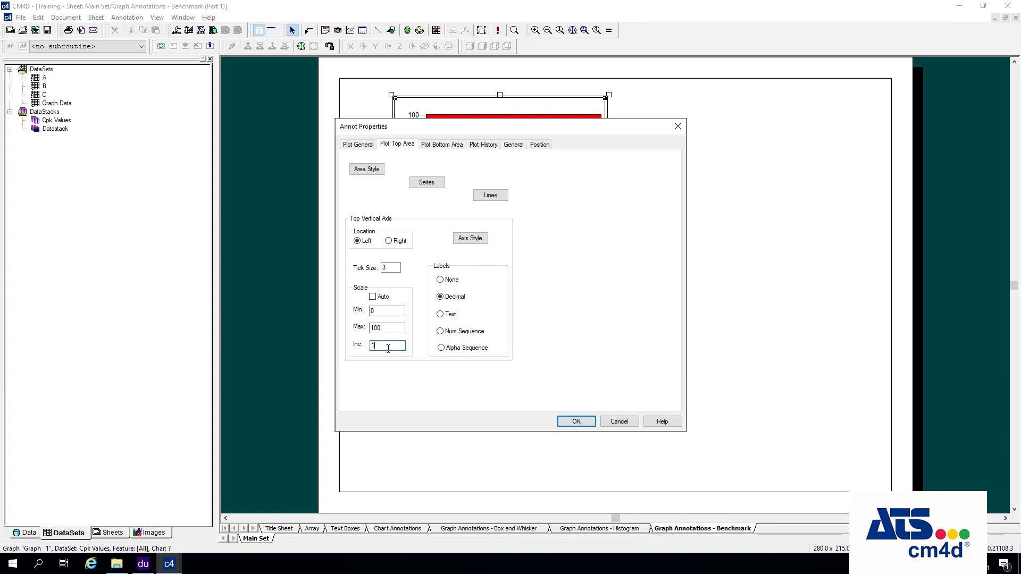
{"action": "type", "text": "0"}
{"action": "left_click", "coordinate": [585, 422]}
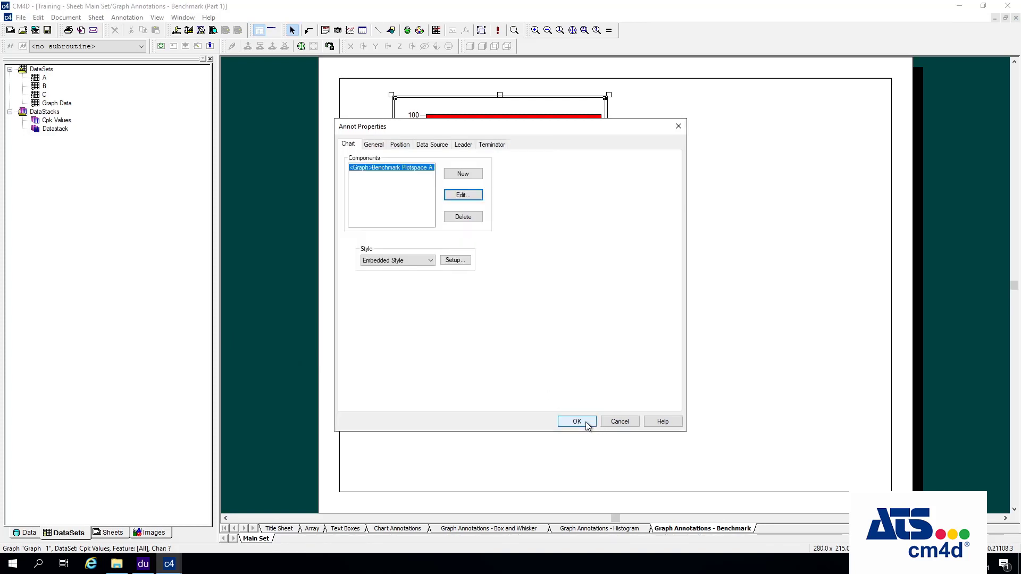
{"action": "left_click", "coordinate": [586, 423]}
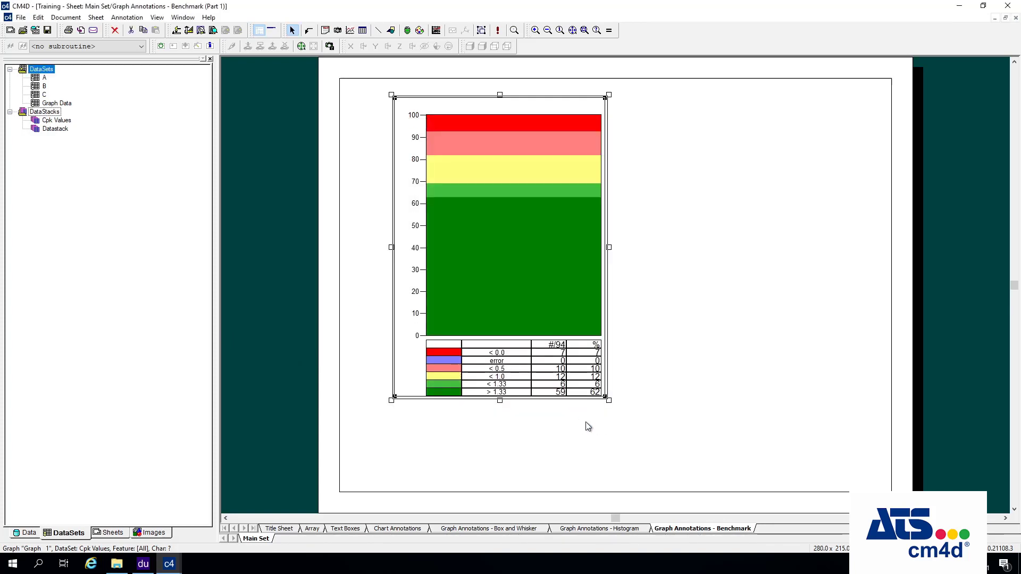
Move the benchmark graph right and down on the page
{"action": "left_click", "coordinate": [349, 294]}
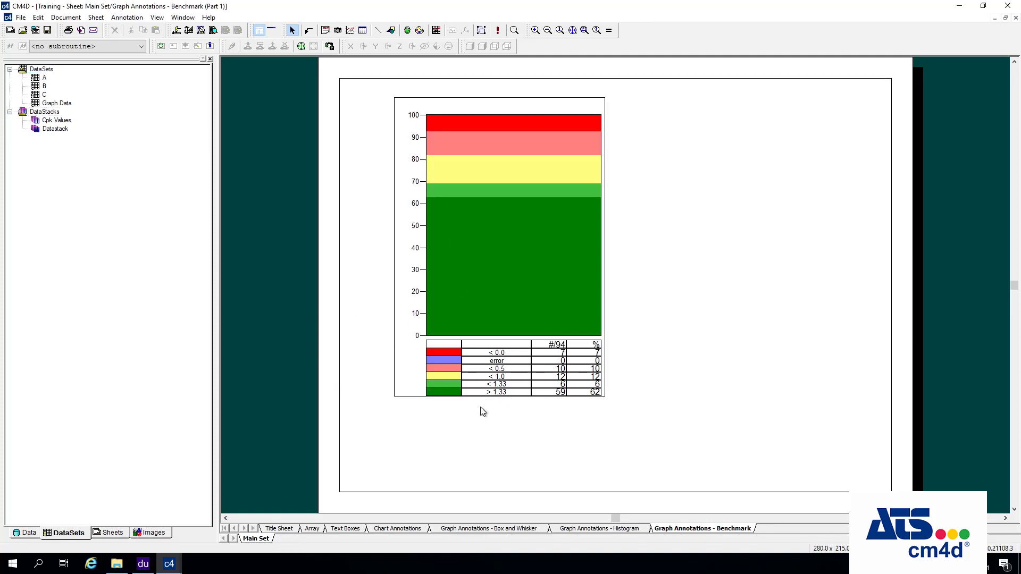
{"action": "left_click_drag", "start_coordinate": [505, 267], "coordinate": [613, 285]}
{"action": "left_click", "coordinate": [456, 301]}
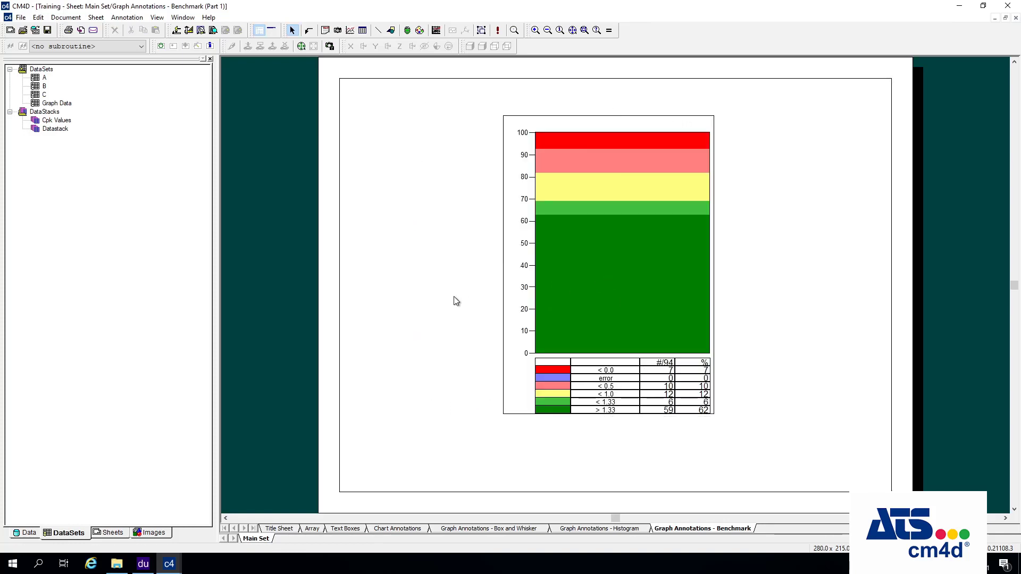